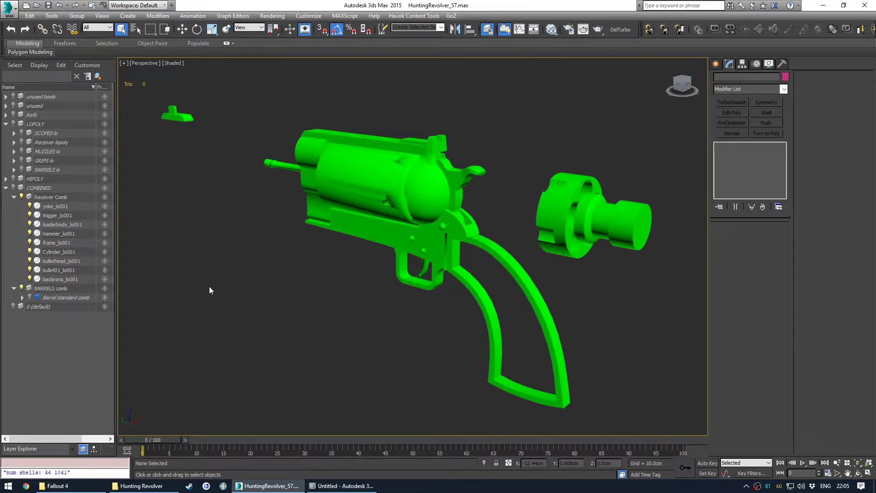
- Inspect the combined low-poly receiver meshes, including the small holes along the frame's top rail
{"action": "left_click_drag", "start_coordinate": [162, 107], "coordinate": [661, 417]}
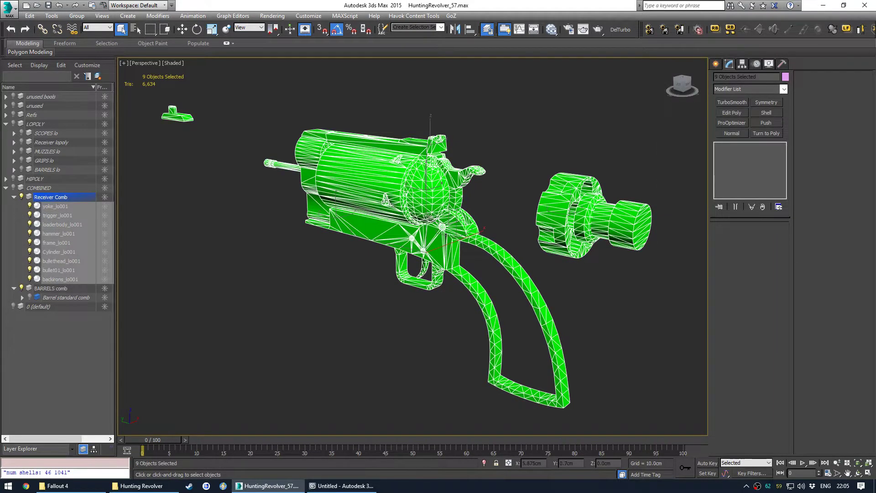
{"action": "left_click", "coordinate": [399, 97]}
{"action": "middle_click_drag", "start_coordinate": [397, 105], "coordinate": [375, 157], "text": "alt"}
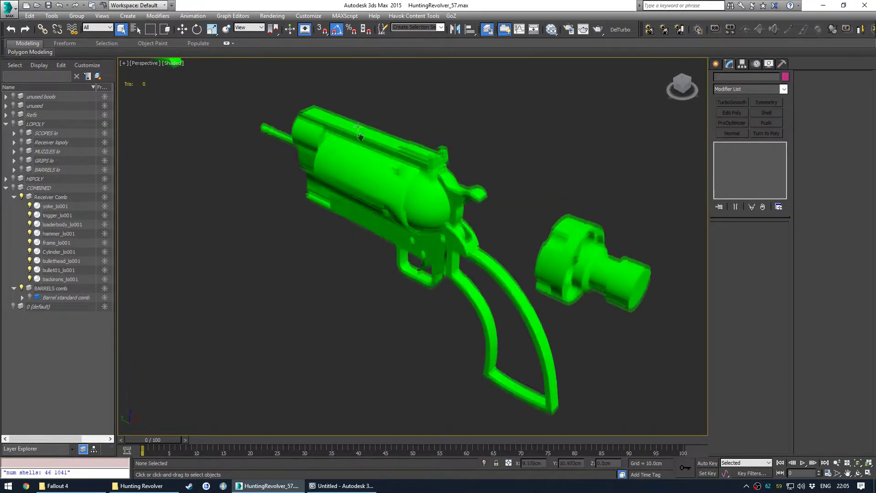
{"action": "scroll", "coordinate": [372, 159], "scroll_direction": "up", "scroll_amount": 8}
{"action": "scroll", "coordinate": [454, 240], "scroll_direction": "down", "scroll_amount": 6}
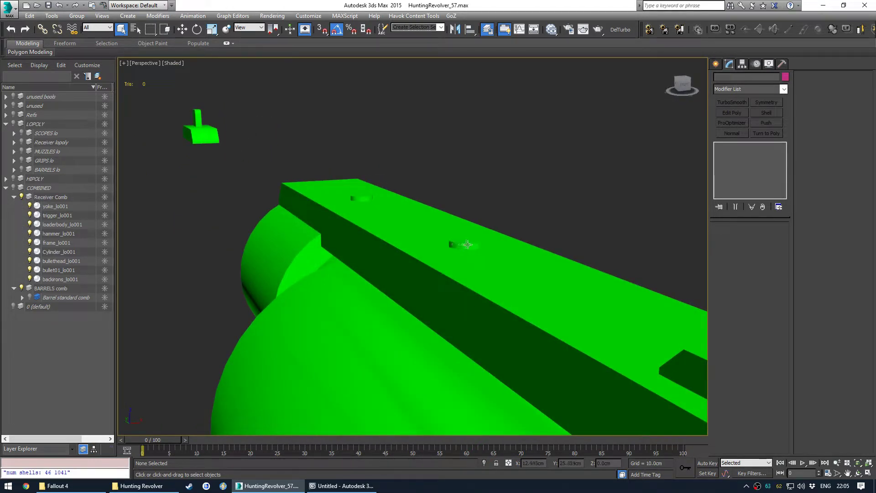
{"action": "middle_click_drag", "start_coordinate": [450, 243], "coordinate": [369, 199], "text": "alt"}
{"action": "middle_click_drag", "start_coordinate": [418, 257], "coordinate": [409, 230], "text": "alt"}
{"action": "scroll", "coordinate": [408, 228], "scroll_direction": "down", "scroll_amount": 5}
{"action": "scroll", "coordinate": [434, 272], "scroll_direction": "down", "scroll_amount": 2}
{"action": "middle_click_drag", "start_coordinate": [427, 352], "coordinate": [410, 249]}
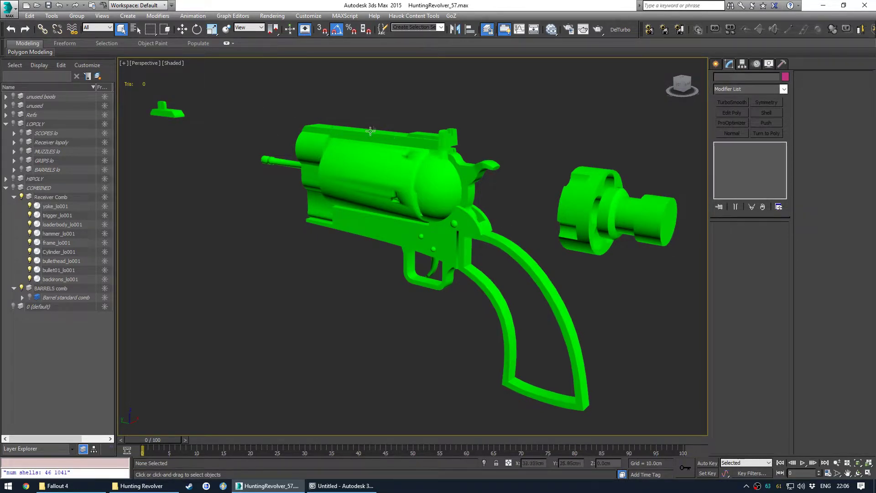
{"action": "middle_click_drag", "start_coordinate": [378, 165], "coordinate": [351, 182], "text": "alt"}
- Start exporting all receiver meshes and create a destination folder named FBX inside the Hunting Revolver directory
{"action": "key", "text": "ctrl+a"}
{"action": "key", "text": "ctrl+e"}
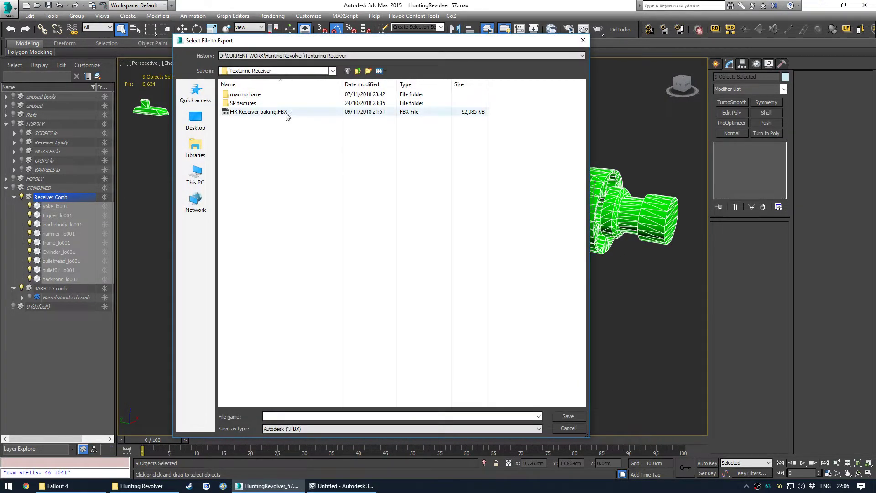
{"action": "left_click", "coordinate": [358, 71]}
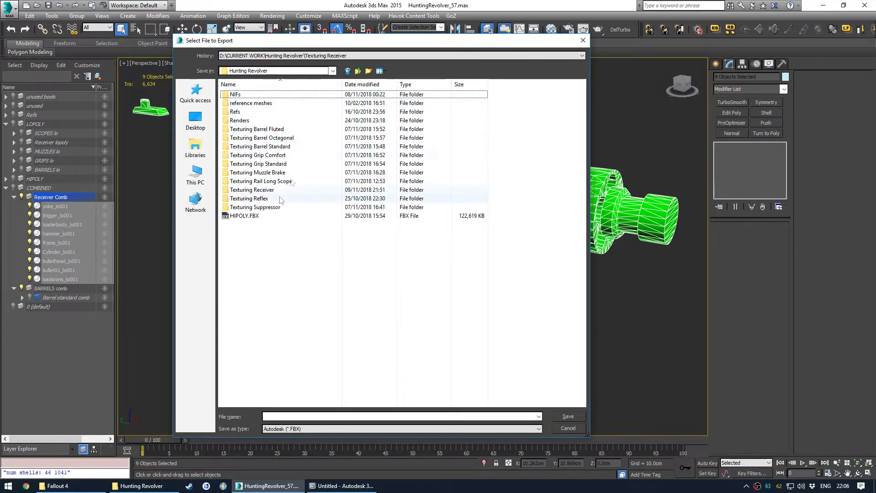
{"action": "key", "text": "ctrl+shift+n"}
{"action": "type", "text": "FBX"}
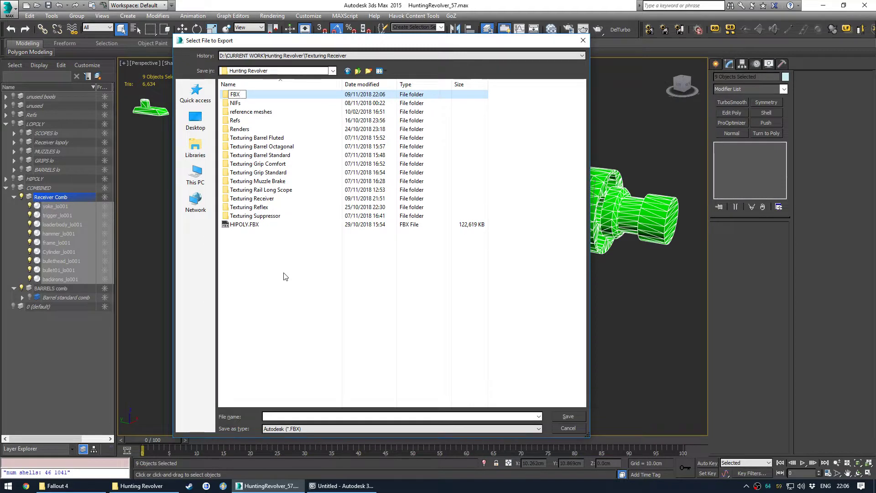
{"action": "key", "text": "Return"}
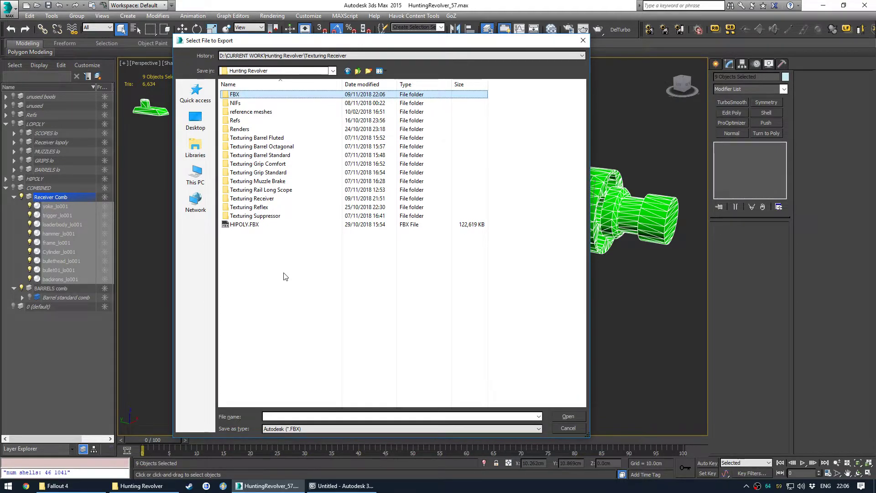
{"action": "key", "text": "Return"}
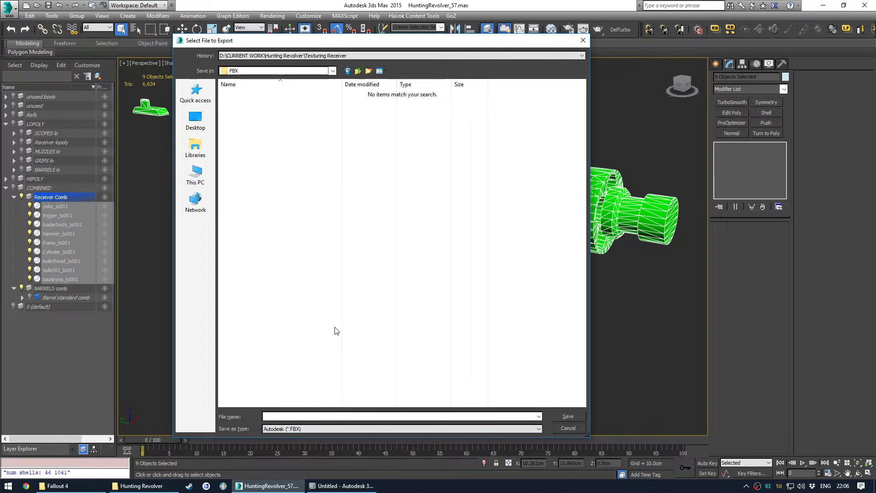
- Export the selected meshes as an FBX file named HR Receiver, keeping the current export options
{"action": "type", "text": "HR Receiver"}
{"action": "key", "text": "Return"}
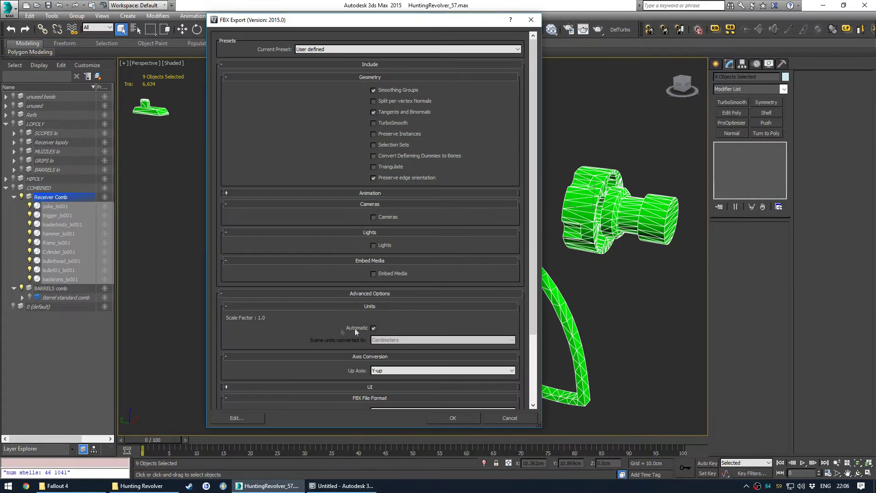
{"action": "left_click", "coordinate": [456, 417]}
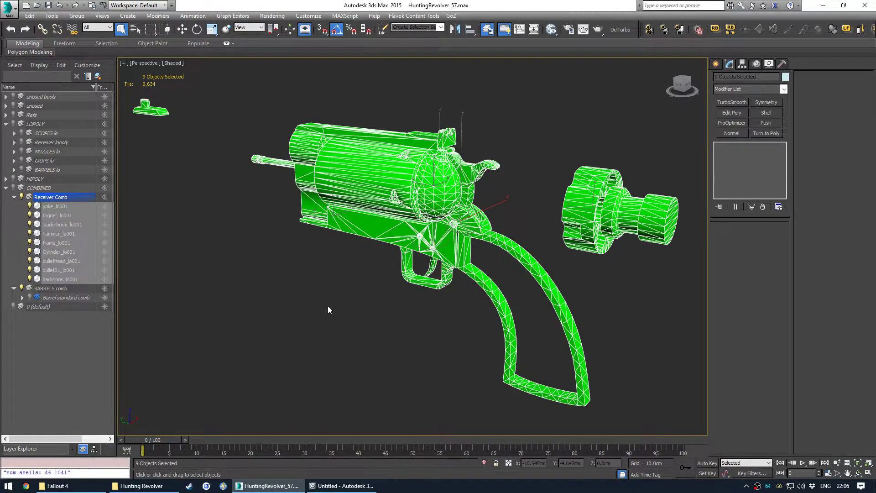
- Switch to 3ds Max 2013 and look into the Tools folder of the Fallout 4 installation in File Explorer
{"action": "key", "text": "alt+Tab"}
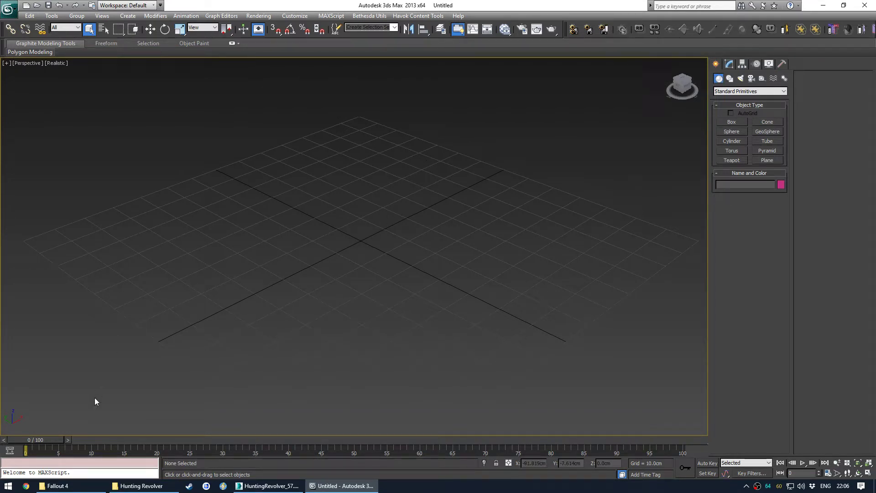
{"action": "left_click", "coordinate": [54, 485]}
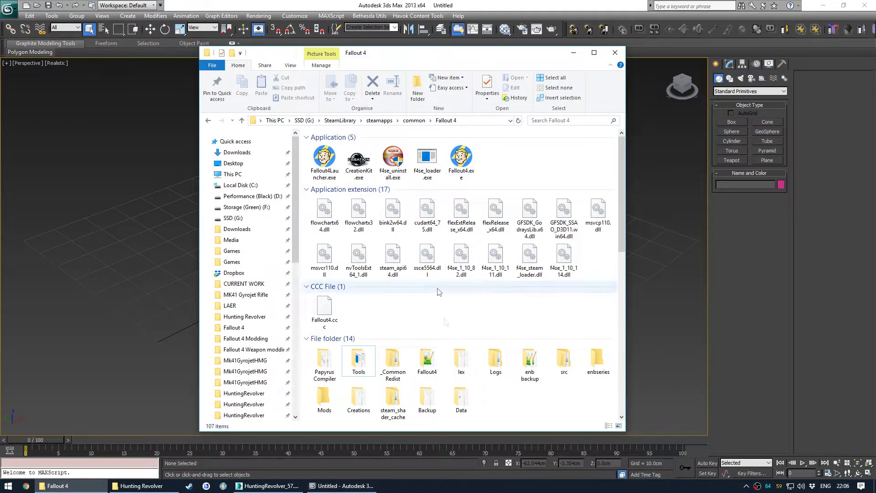
{"action": "double_click", "coordinate": [362, 364]}
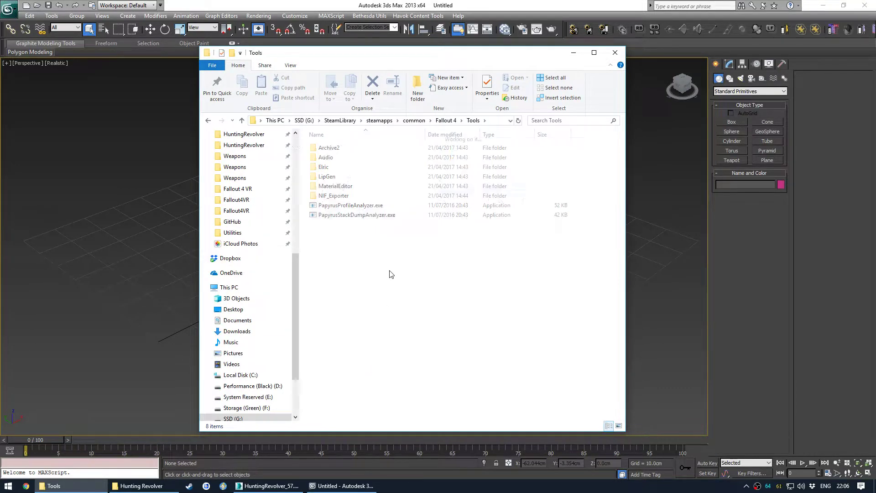
{"action": "key", "text": "BackSpace"}
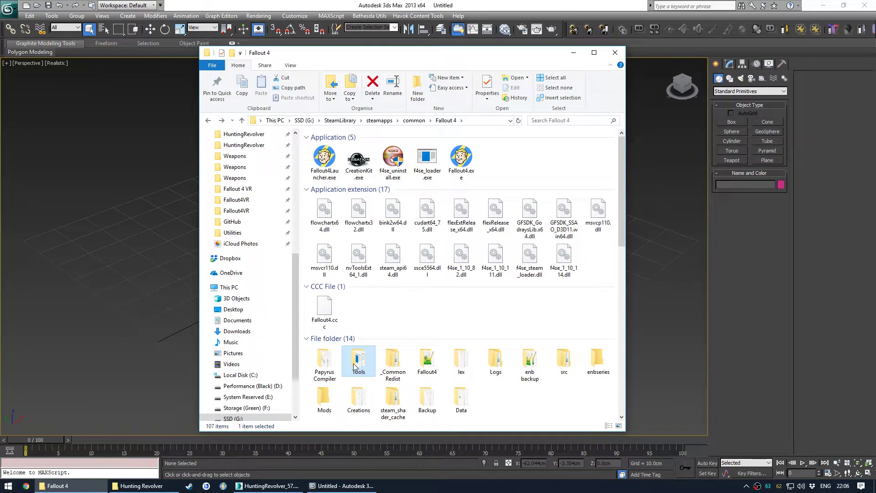
{"action": "scroll", "coordinate": [422, 319], "scroll_direction": "down", "scroll_amount": 10}
{"action": "scroll", "coordinate": [422, 318], "scroll_direction": "up", "scroll_amount": 10}
{"action": "left_click", "coordinate": [474, 313]}
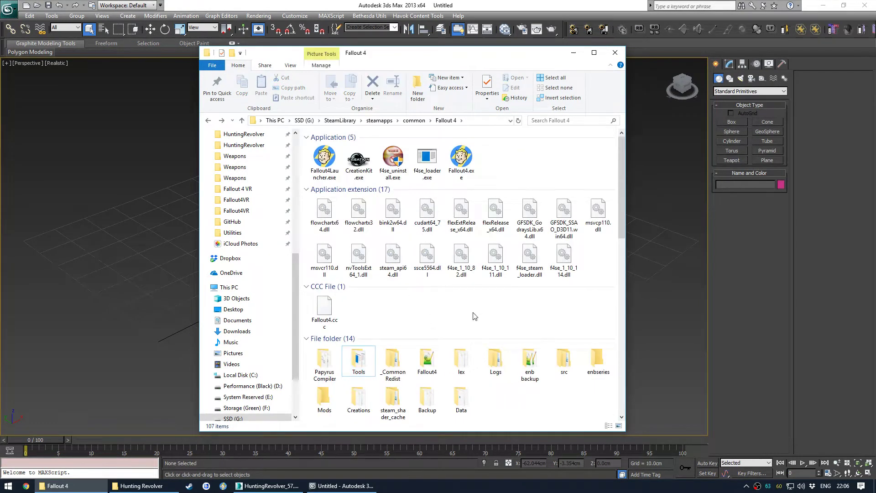
{"action": "right_click", "coordinate": [474, 316]}
{"action": "mouse_move", "coordinate": [537, 341]}
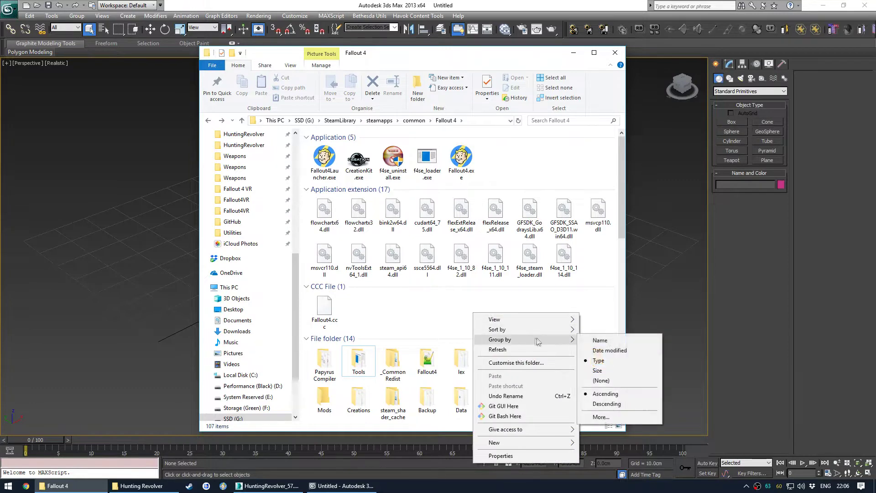
{"action": "left_click", "coordinate": [433, 309]}
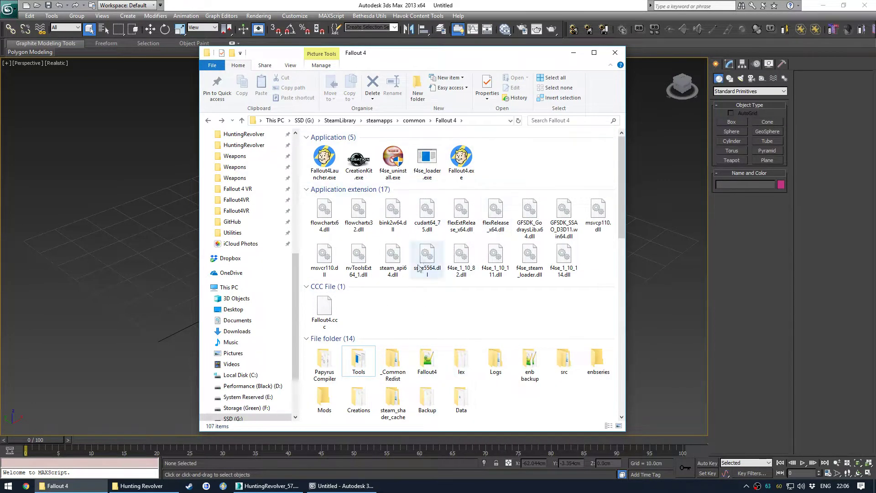
{"action": "right_click", "coordinate": [452, 307]}
{"action": "mouse_move", "coordinate": [475, 312]}
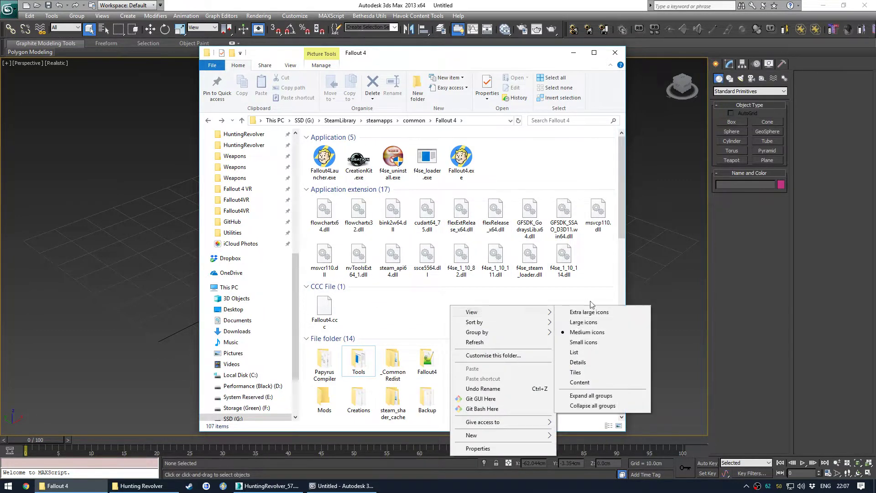
{"action": "left_click", "coordinate": [404, 321]}
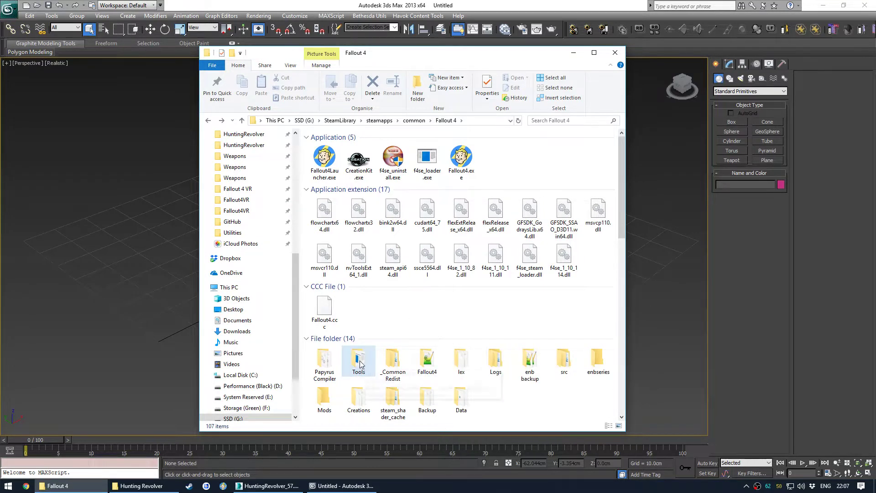
- Read the 3ds Max version requirements in README.txt from Fallout 4's Tools\NIF_Exporter folder, and close the file and folder
{"action": "double_click", "coordinate": [358, 360]}
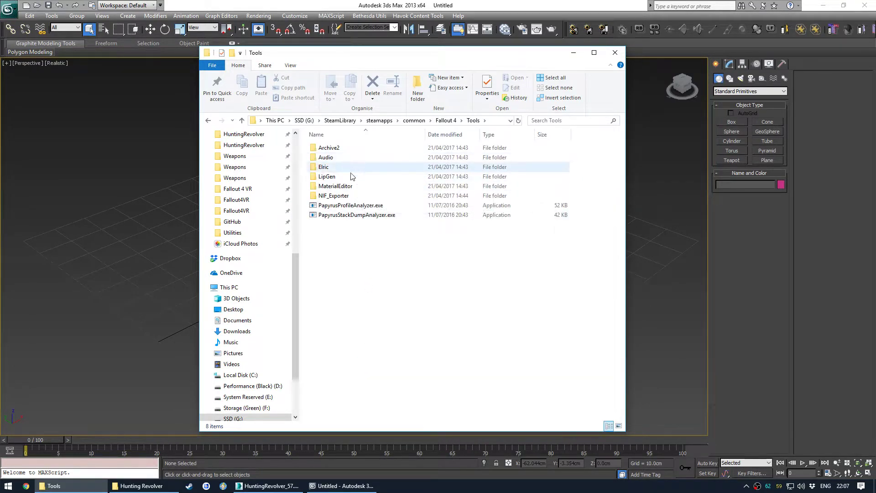
{"action": "double_click", "coordinate": [354, 196]}
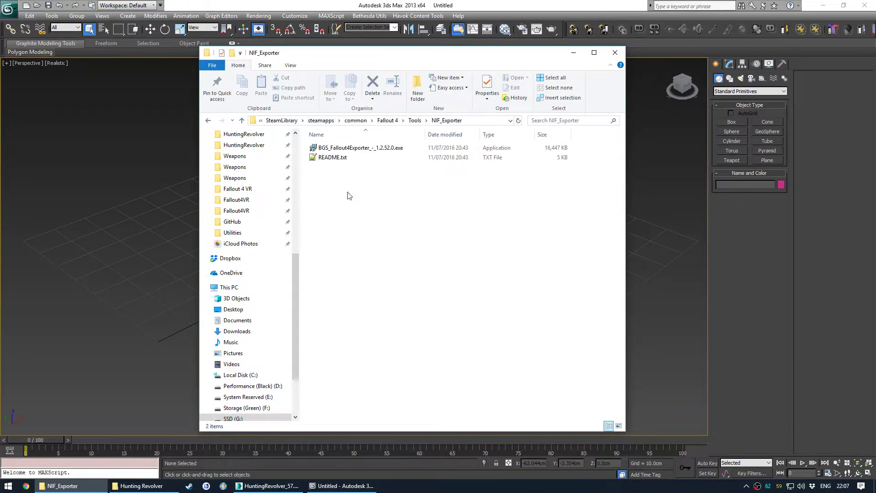
{"action": "double_click", "coordinate": [344, 157]}
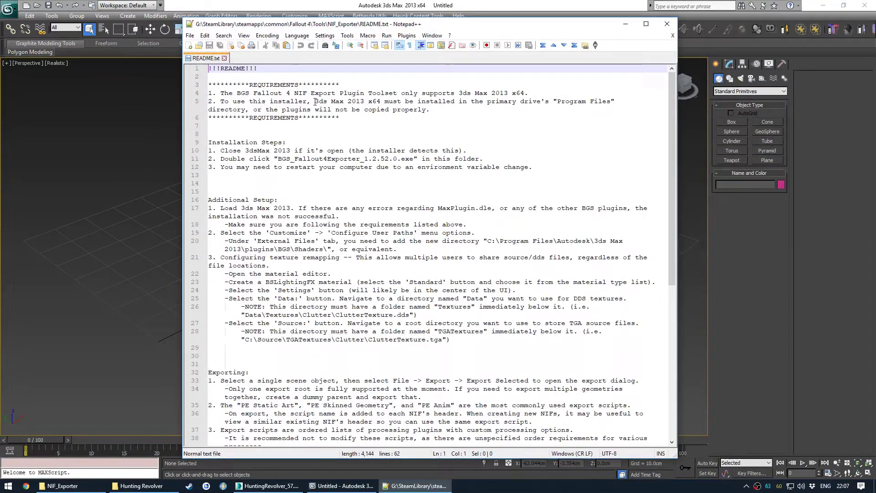
{"action": "left_click_drag", "start_coordinate": [312, 101], "coordinate": [364, 101]}
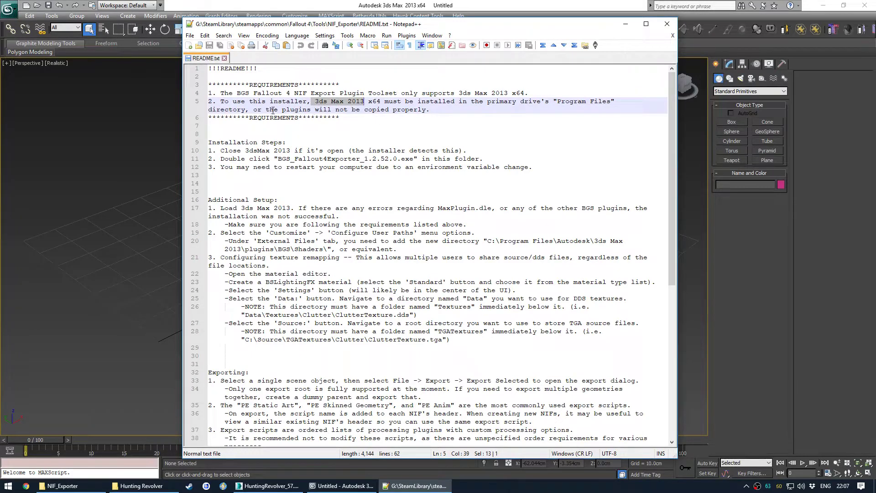
{"action": "left_click", "coordinate": [364, 101]}
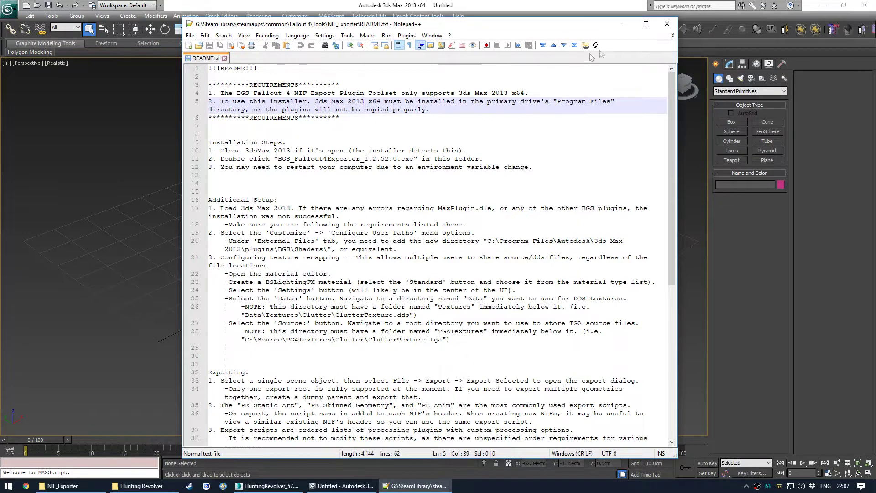
{"action": "left_click", "coordinate": [667, 25]}
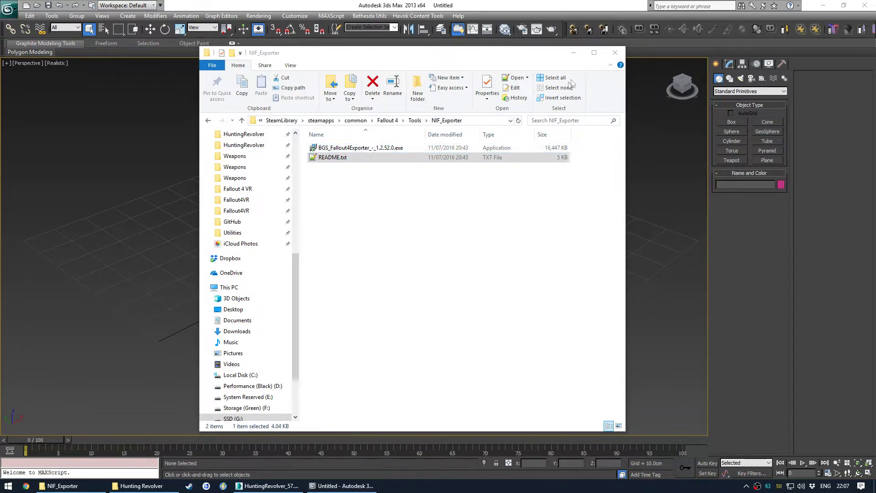
{"action": "left_click", "coordinate": [615, 53]}
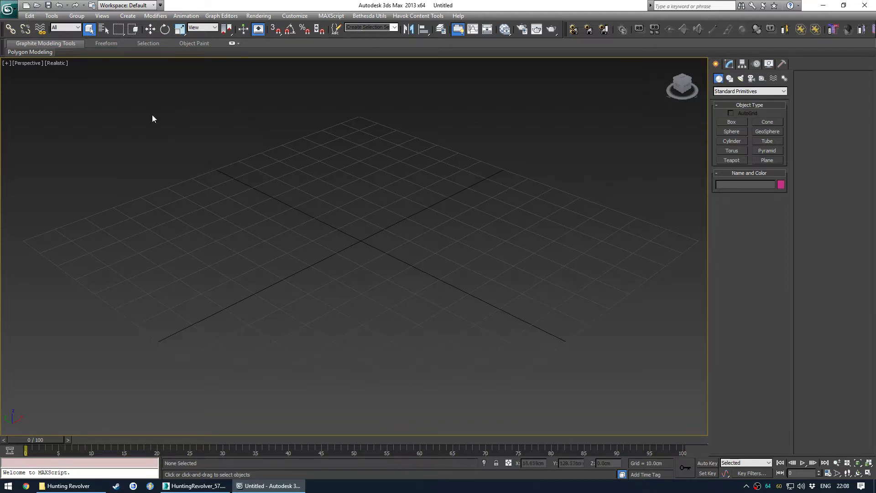
- Start importing HR Receiver.FBX from the Hunting Revolver\FBX folder into the empty scene
{"action": "left_click", "coordinate": [1, 2]}
{"action": "left_click", "coordinate": [31, 135]}
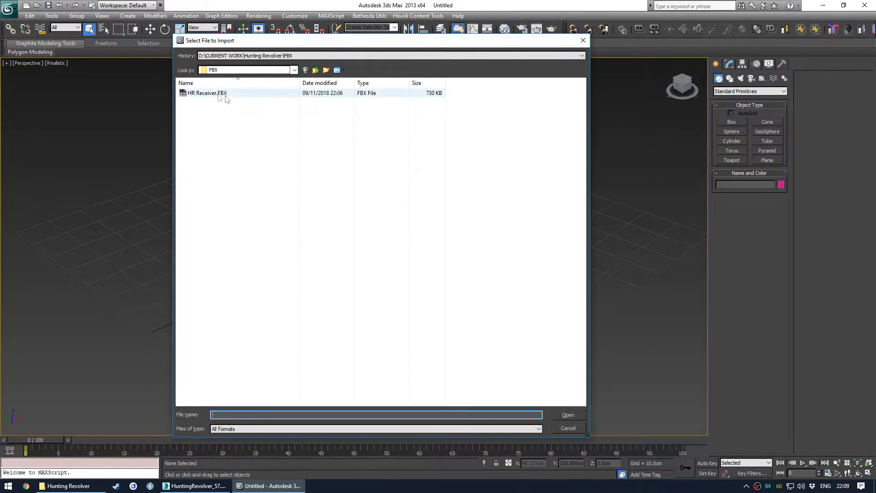
{"action": "left_click", "coordinate": [203, 93]}
{"action": "left_click", "coordinate": [303, 70]}
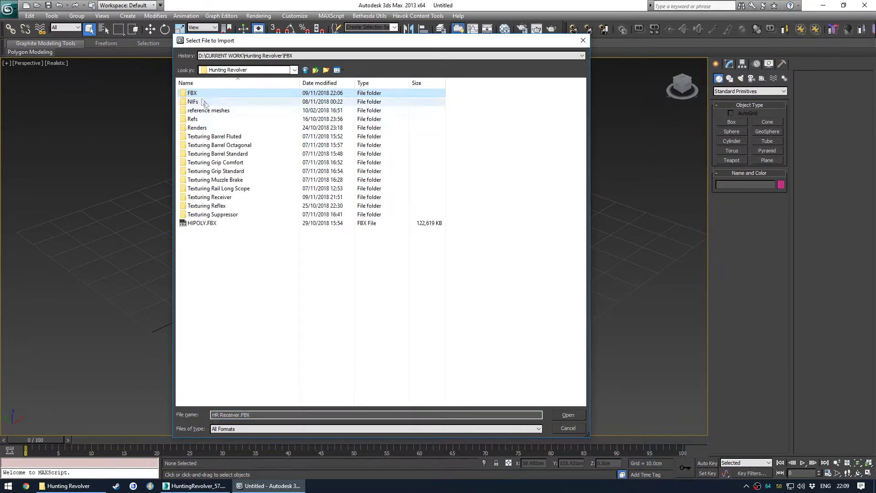
{"action": "double_click", "coordinate": [195, 94]}
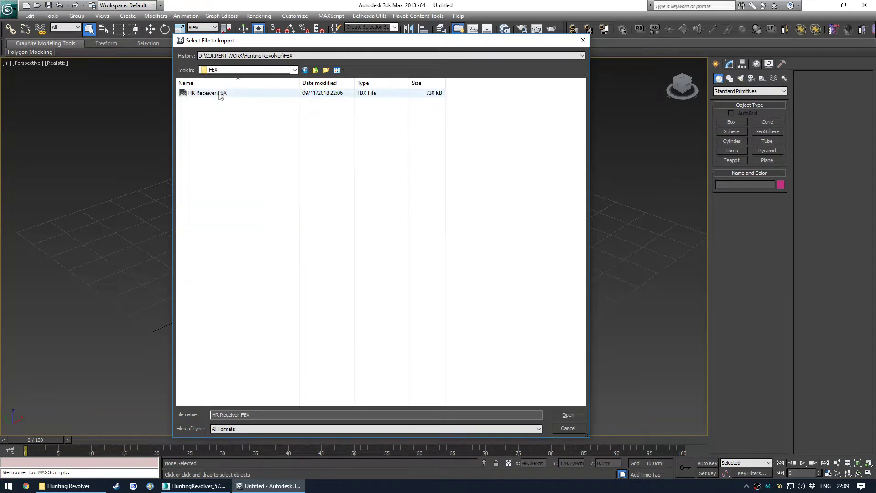
{"action": "double_click", "coordinate": [237, 94]}
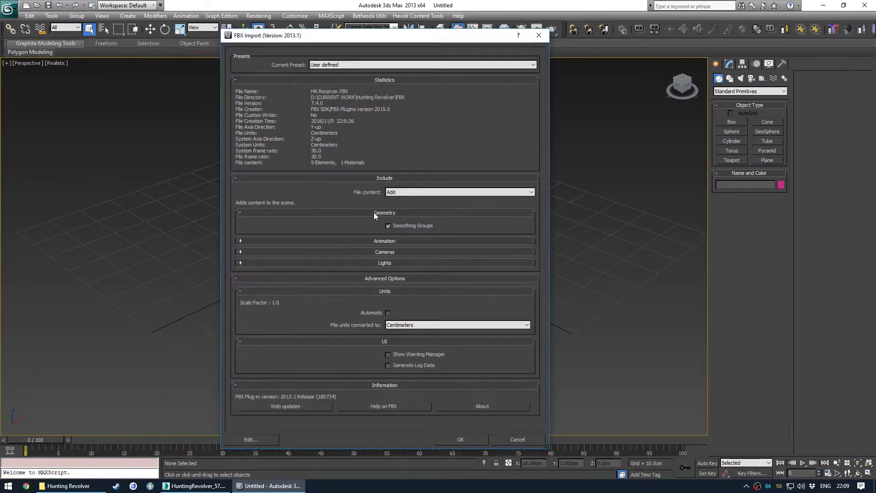
- Review the FBX import's file content and animation options, and turn off automatic unit conversion with units in Centimeters
{"action": "left_click", "coordinate": [402, 192]}
{"action": "left_click", "coordinate": [404, 192]}
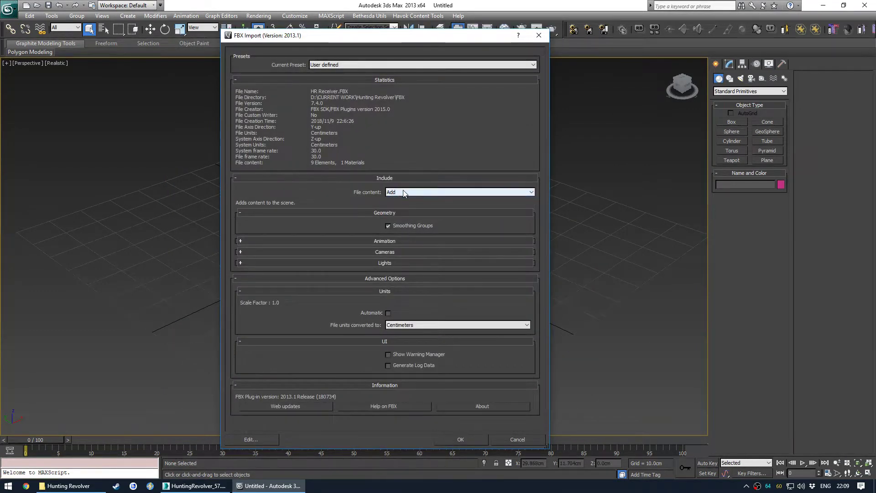
{"action": "left_click", "coordinate": [392, 263]}
{"action": "left_click", "coordinate": [395, 252]}
{"action": "left_click", "coordinate": [399, 240]}
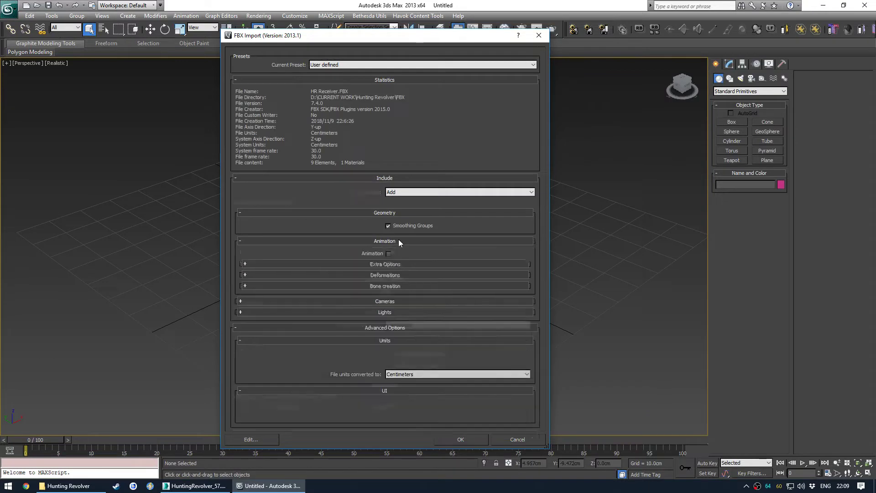
{"action": "left_click", "coordinate": [398, 241]}
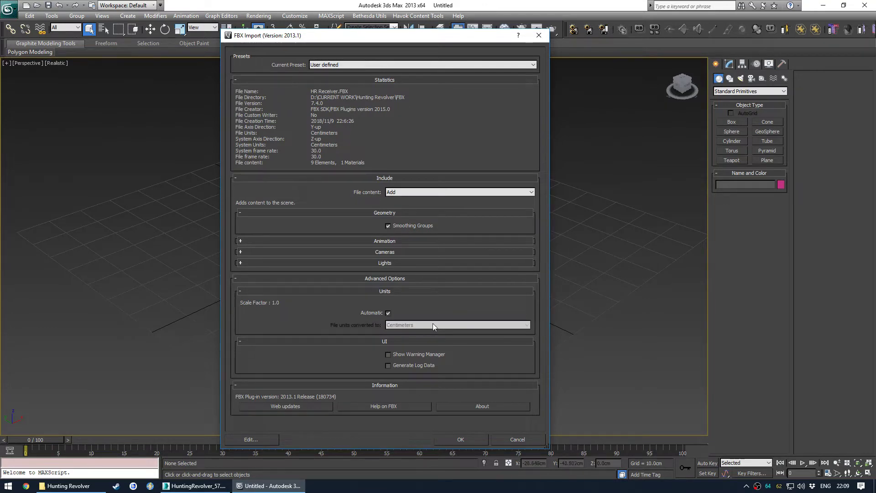
{"action": "left_click", "coordinate": [388, 314]}
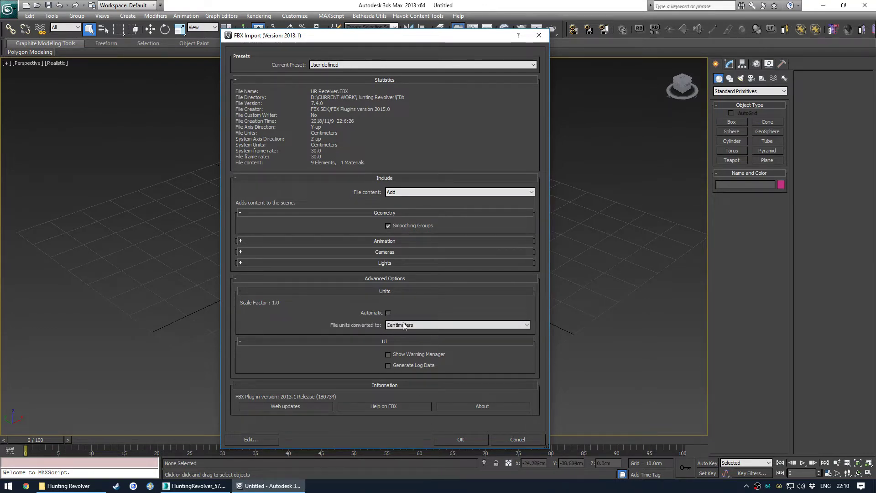
- Import the HR Receiver FBX with the current options, hide the selection brackets and clear the selection
{"action": "left_click", "coordinate": [460, 439]}
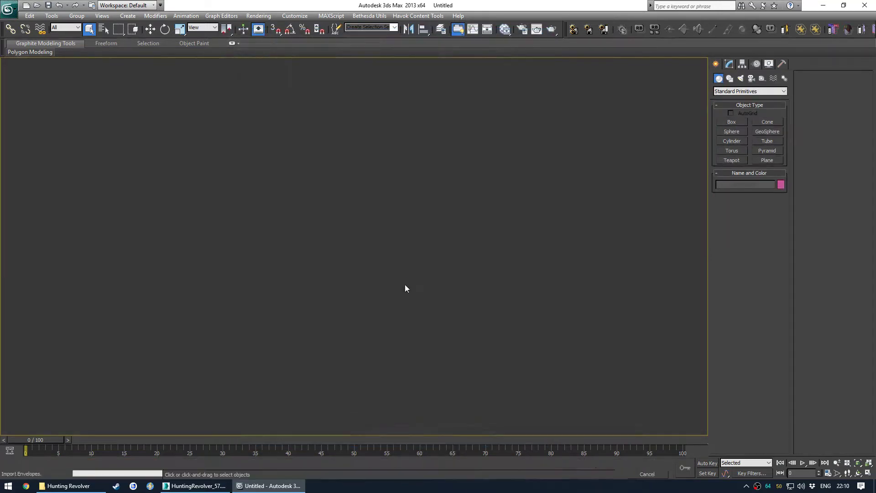
{"action": "middle_click_drag", "start_coordinate": [400, 279], "coordinate": [341, 252]}
{"action": "middle_click_drag", "start_coordinate": [341, 252], "coordinate": [361, 254], "text": "alt"}
{"action": "middle_click_drag", "start_coordinate": [294, 264], "coordinate": [338, 273]}
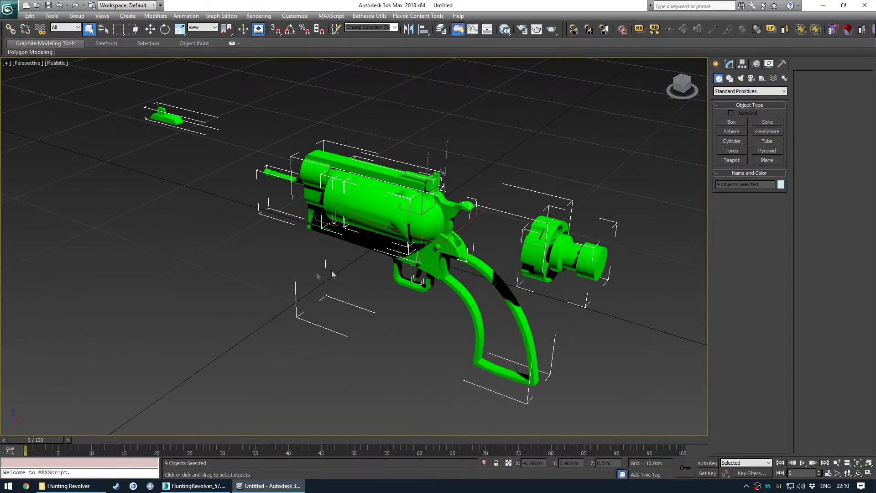
{"action": "key", "text": "j"}
{"action": "mouse_move", "coordinate": [345, 279]}
{"action": "middle_mouse_down", "text": "alt"}
{"action": "mouse_move", "coordinate": [335, 292]}
{"action": "mouse_move", "coordinate": [332, 283]}
{"action": "middle_mouse_up", "text": "alt"}
{"action": "left_click", "coordinate": [267, 269]}
{"action": "middle_click_drag", "start_coordinate": [340, 238], "coordinate": [320, 252]}
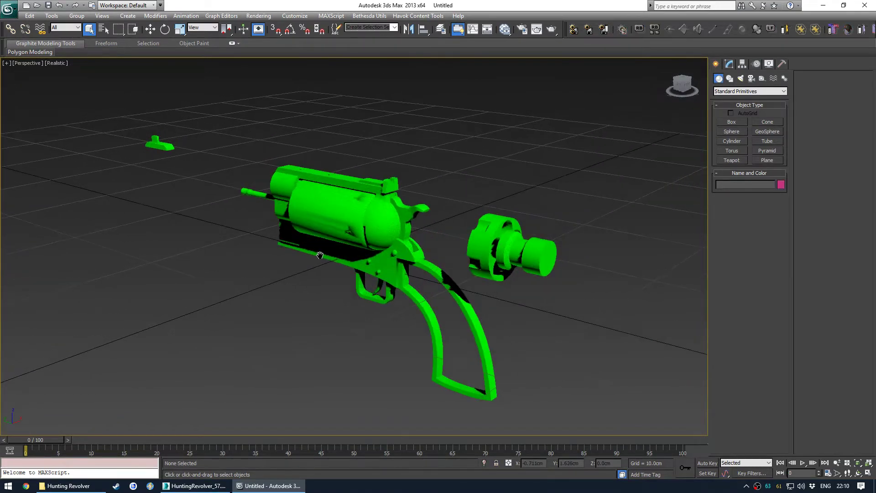
- Inspect the imported frame and cylinder meshes, checking the shading and the position and orientation of their pivots
{"action": "middle_click_drag", "start_coordinate": [378, 242], "coordinate": [372, 268], "text": "alt"}
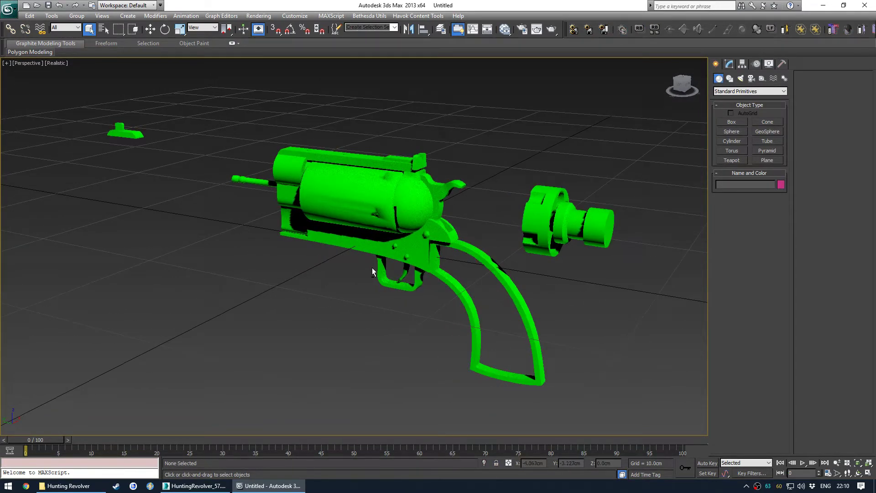
{"action": "left_click", "coordinate": [426, 197]}
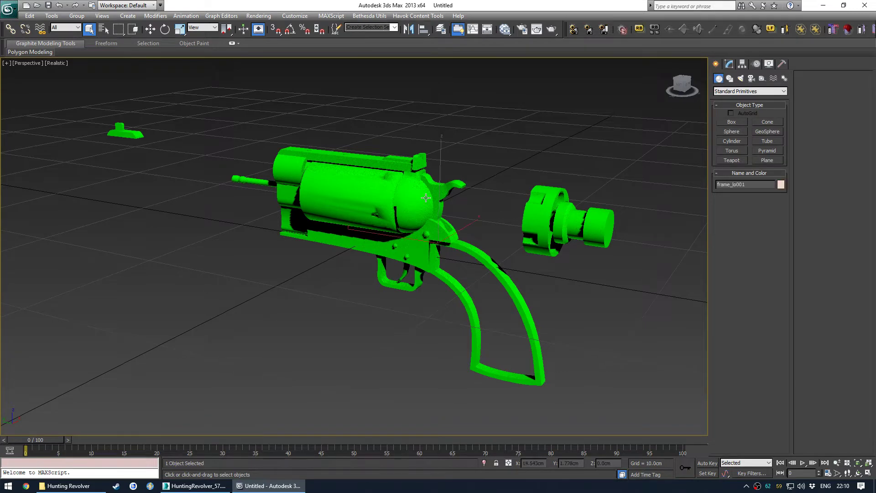
{"action": "mouse_move", "coordinate": [382, 267]}
{"action": "middle_mouse_down", "text": "alt"}
{"action": "mouse_move", "coordinate": [402, 248]}
{"action": "mouse_move", "coordinate": [380, 268]}
{"action": "middle_mouse_up", "text": "alt"}
{"action": "left_click", "coordinate": [359, 203]}
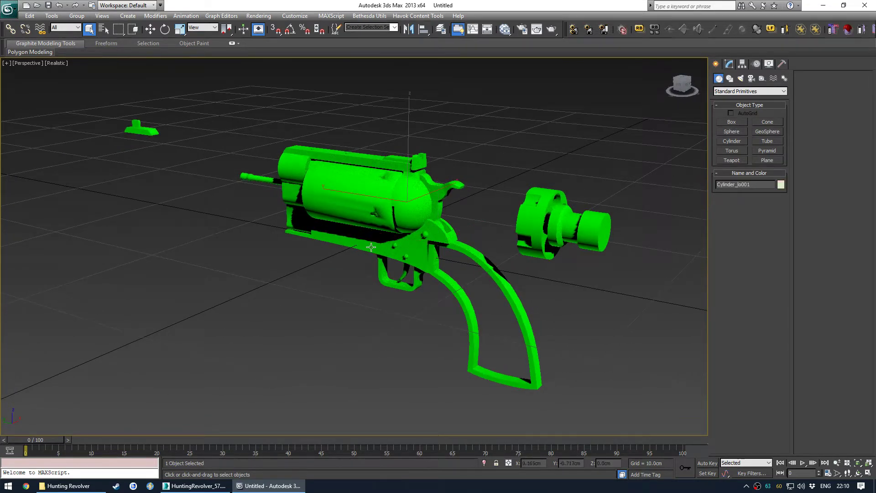
{"action": "middle_click_drag", "start_coordinate": [359, 203], "coordinate": [376, 194], "text": "alt"}
{"action": "scroll", "coordinate": [377, 194], "scroll_direction": "up", "scroll_amount": 5}
{"action": "key", "text": "e"}
{"action": "left_click_drag", "start_coordinate": [390, 139], "coordinate": [368, 187]}
{"action": "right_click", "coordinate": [368, 187]}
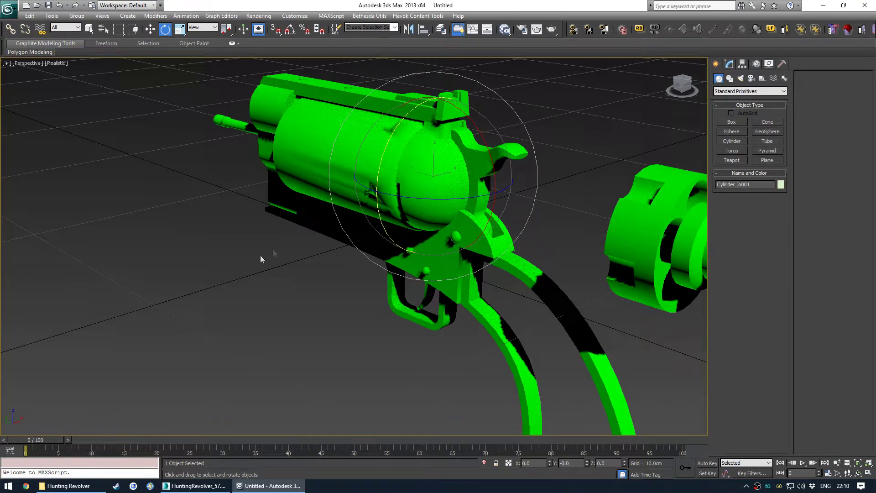
{"action": "left_click", "coordinate": [261, 257]}
{"action": "scroll", "coordinate": [358, 249], "scroll_direction": "down", "scroll_amount": 3}
- Switch to 3ds Max 2015, apply Reset XForm to frame_lo001 and collapse the XForm modifier into the Editable Poly
{"action": "left_click", "coordinate": [197, 486]}
{"action": "left_click", "coordinate": [434, 183]}
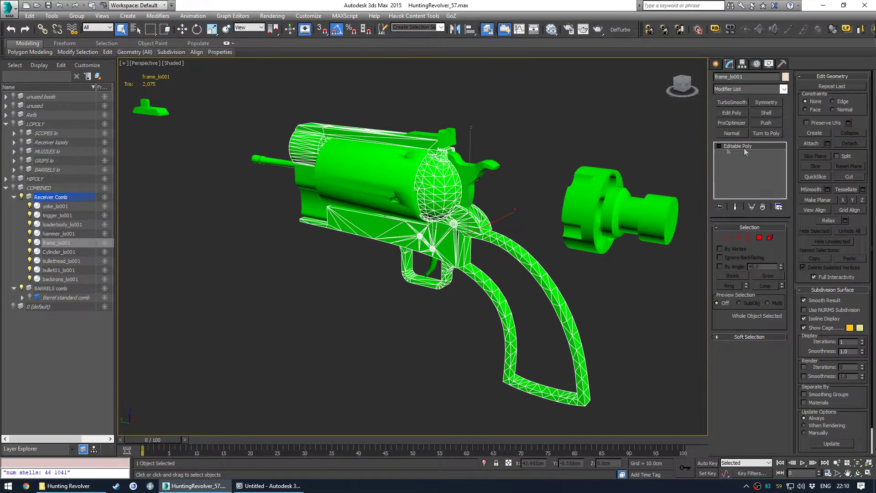
{"action": "left_click", "coordinate": [782, 64]}
{"action": "left_click", "coordinate": [729, 101]}
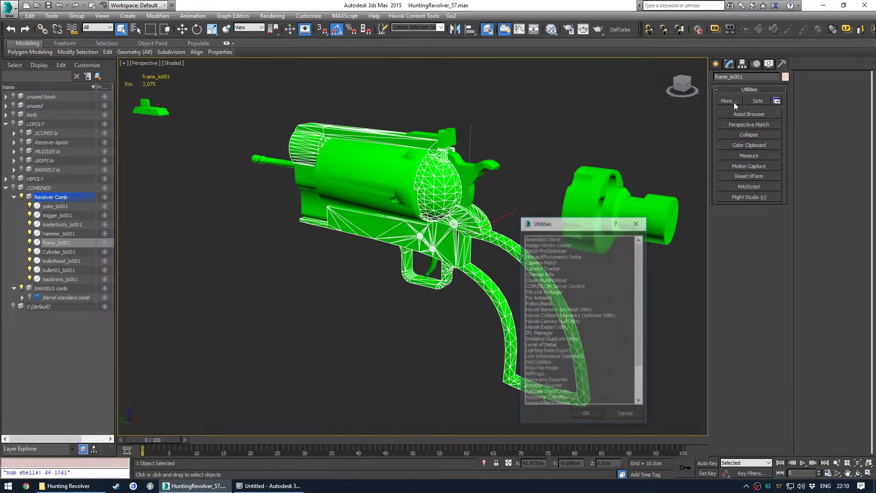
{"action": "scroll", "coordinate": [545, 373], "scroll_direction": "up", "scroll_amount": 2}
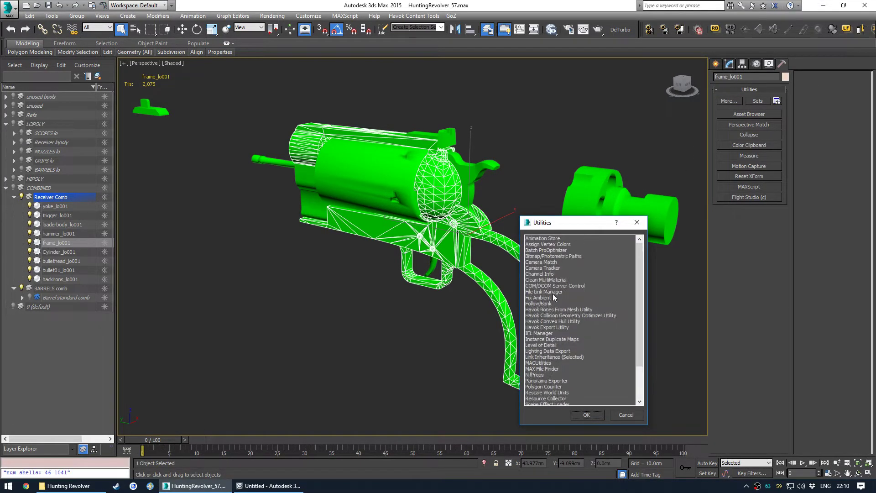
{"action": "left_click", "coordinate": [637, 223]}
{"action": "left_click", "coordinate": [743, 177]}
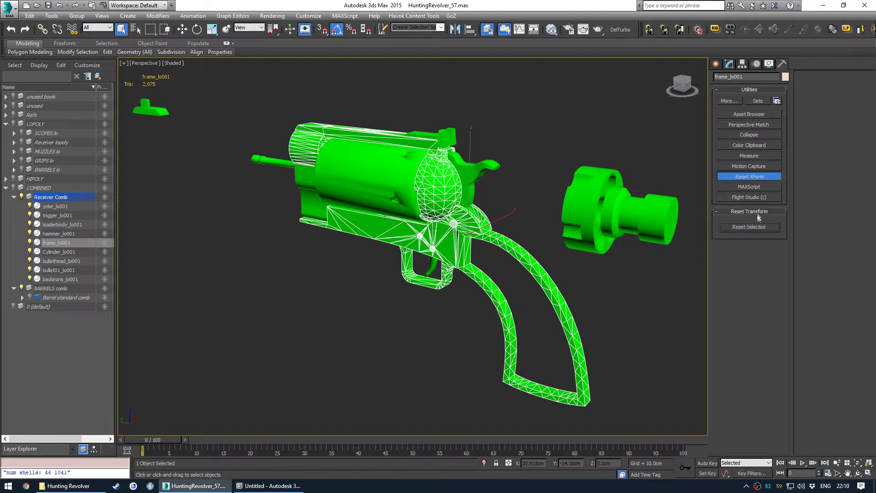
{"action": "left_click", "coordinate": [730, 68]}
{"action": "right_click", "coordinate": [743, 146]}
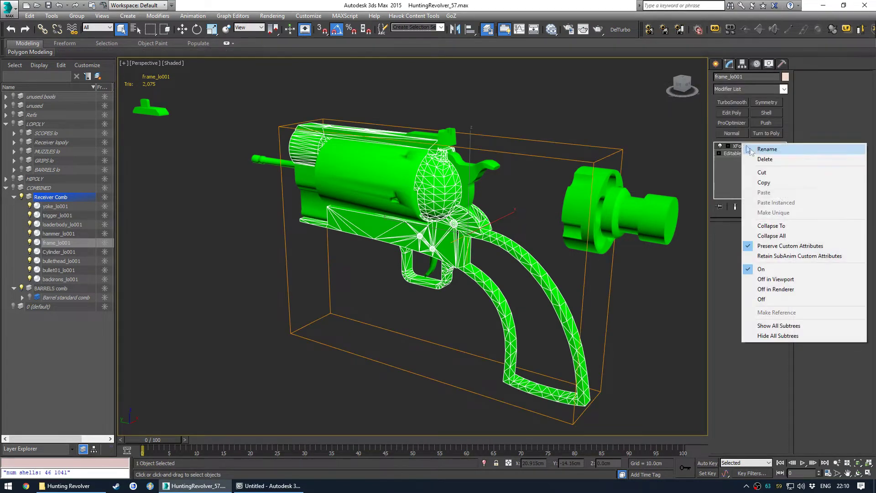
{"action": "left_click", "coordinate": [781, 226]}
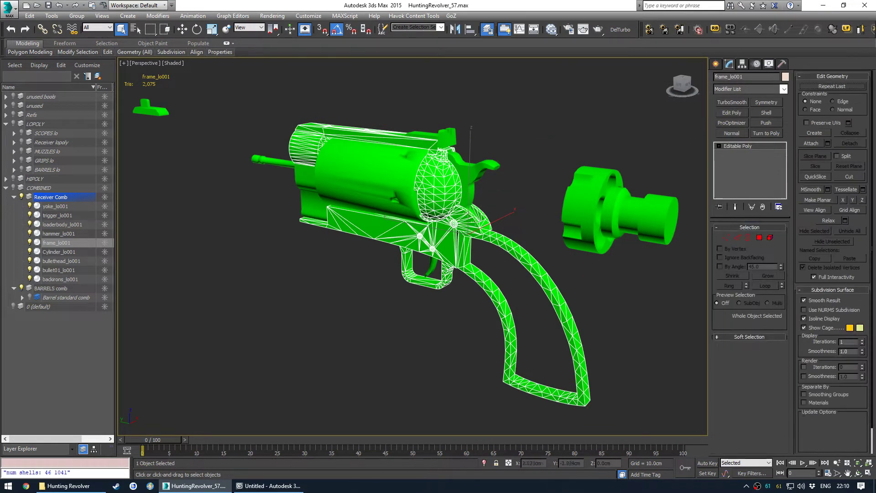
- Check the frame, hammer and trigger meshes in the source scene
{"action": "left_click", "coordinate": [496, 191]}
{"action": "left_click", "coordinate": [458, 238]}
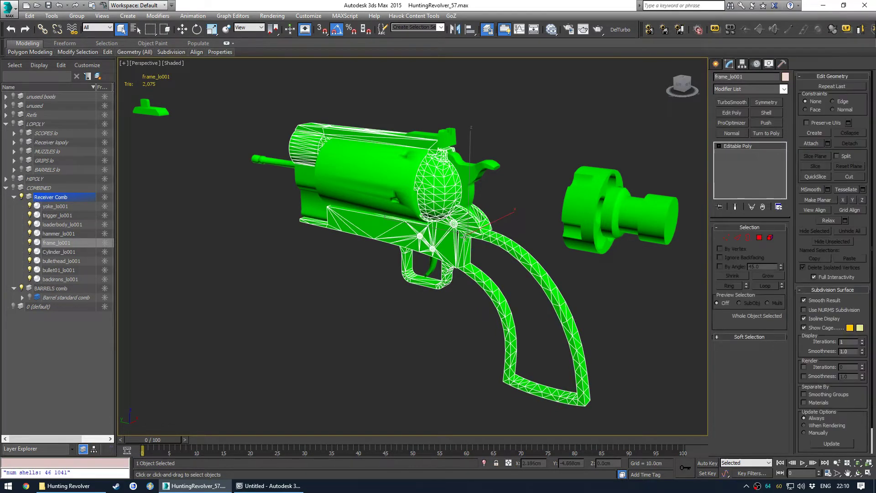
{"action": "middle_click_drag", "start_coordinate": [467, 236], "coordinate": [468, 195], "text": "alt"}
{"action": "left_click", "coordinate": [468, 195]}
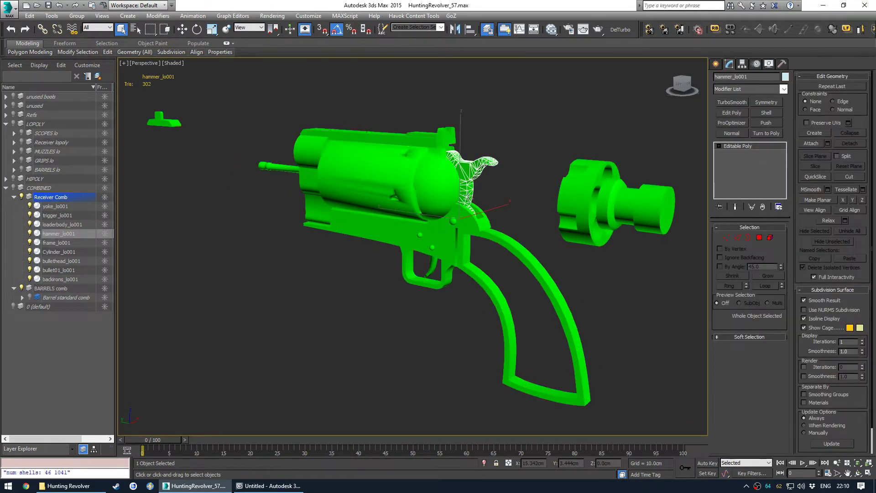
{"action": "left_click", "coordinate": [431, 267]}
- Switch to 3ds Max 2013 and change the Perspective viewport's display from Realistic to Shaded
{"action": "left_click", "coordinate": [269, 486]}
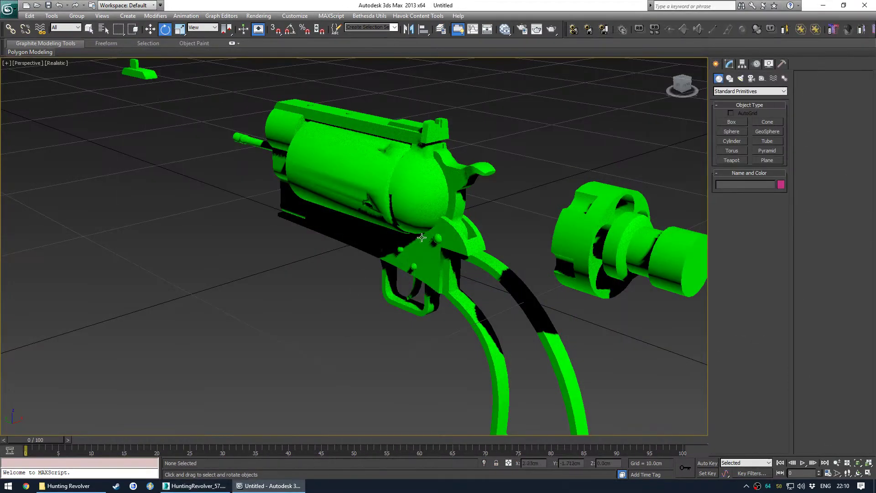
{"action": "middle_click_drag", "start_coordinate": [407, 234], "coordinate": [429, 256], "text": "alt"}
{"action": "scroll", "coordinate": [410, 255], "scroll_direction": "down", "scroll_amount": 4}
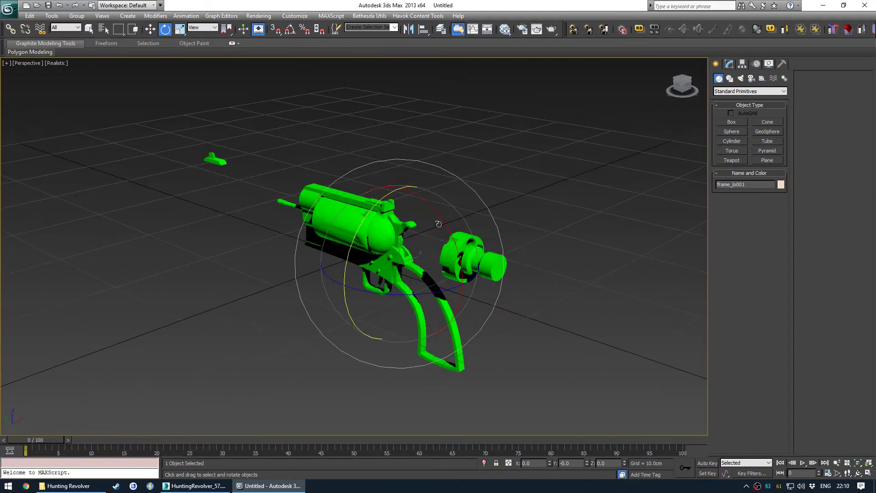
{"action": "left_click", "coordinate": [57, 64]}
{"action": "left_click", "coordinate": [73, 82]}
{"action": "left_click", "coordinate": [194, 241]}
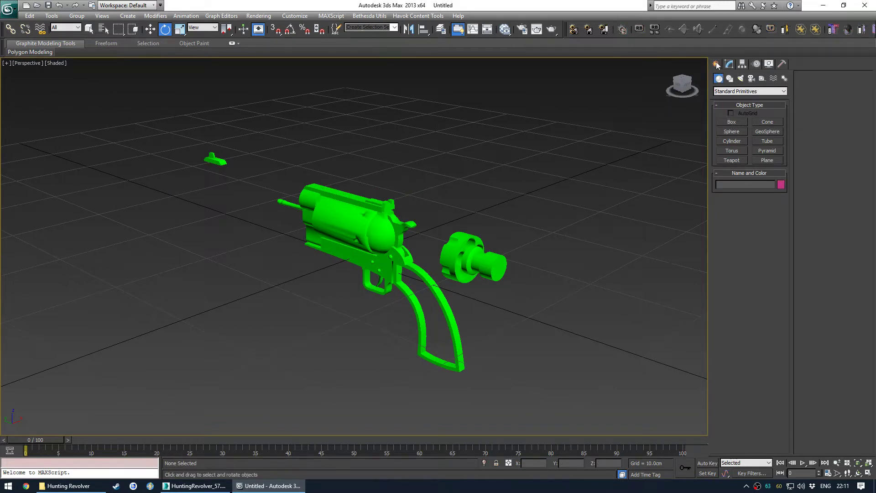
- Create a Point helper on the grid beside the revolver, away from the meshes
{"action": "left_click", "coordinate": [762, 78]}
{"action": "left_click", "coordinate": [732, 152]}
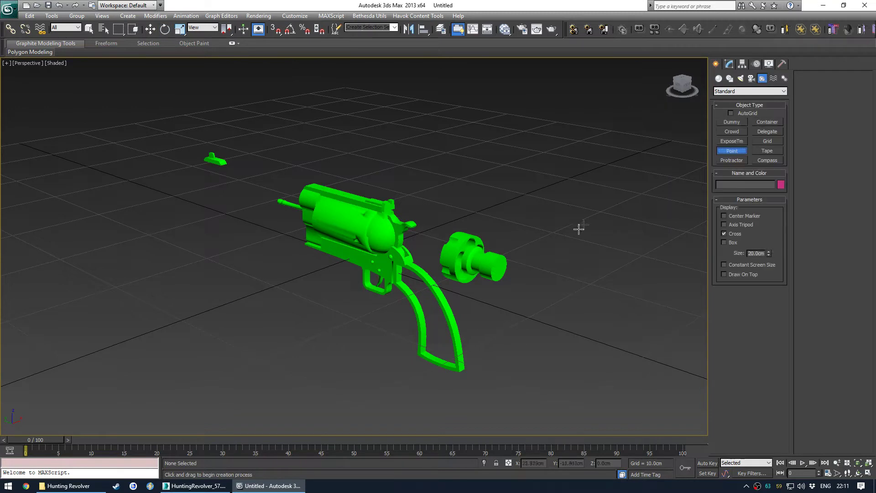
{"action": "left_click", "coordinate": [552, 232]}
{"action": "middle_click_drag", "start_coordinate": [571, 233], "coordinate": [465, 270]}
{"action": "key", "text": "w"}
- Set the point helper's size to 3 cm and turn on Draw On Top
{"action": "left_click", "coordinate": [730, 65]}
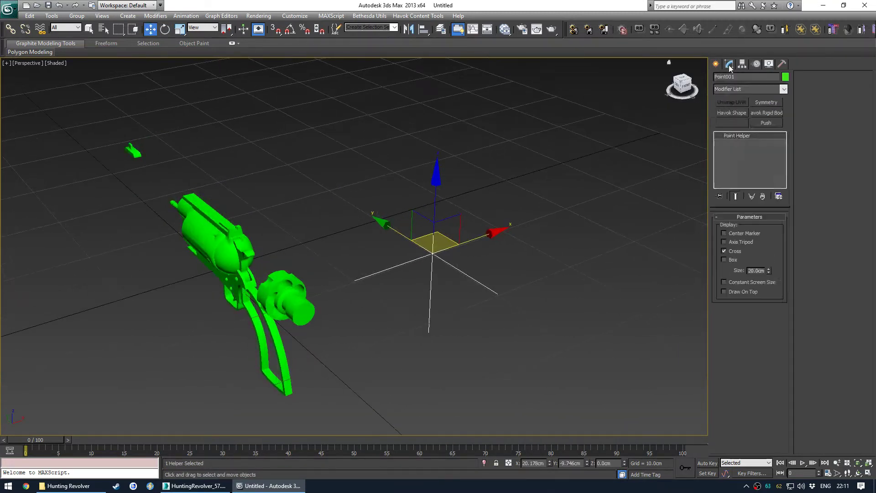
{"action": "double_click", "coordinate": [756, 270]}
{"action": "type", "text": "3"}
{"action": "key", "text": "Return"}
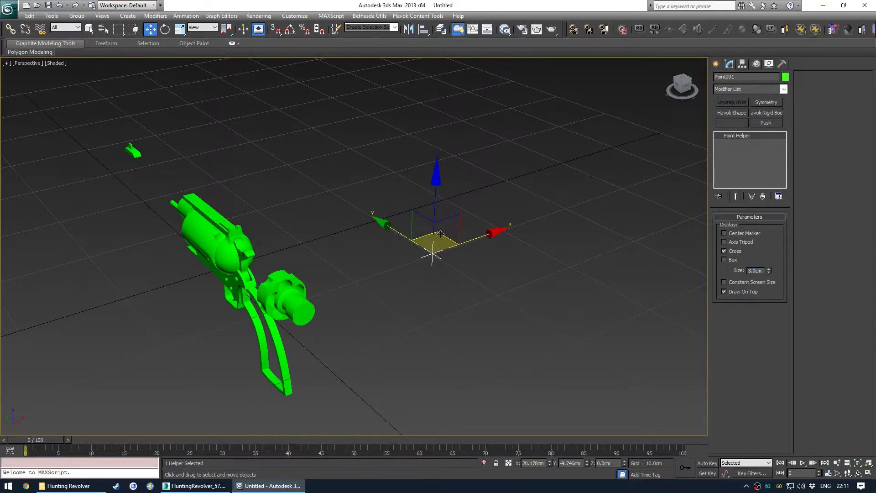
- Try moving the point helper over to the revolver, undo the move and keep the helper selected
{"action": "left_click_drag", "start_coordinate": [440, 234], "coordinate": [237, 246]}
{"action": "left_click", "coordinate": [270, 233]}
{"action": "middle_click_drag", "start_coordinate": [288, 269], "coordinate": [437, 291], "text": "alt"}
{"action": "key", "text": "ctrl+z"}
{"action": "key", "text": "ctrl+z"}
{"action": "left_click", "coordinate": [453, 251]}
{"action": "left_click", "coordinate": [447, 249]}
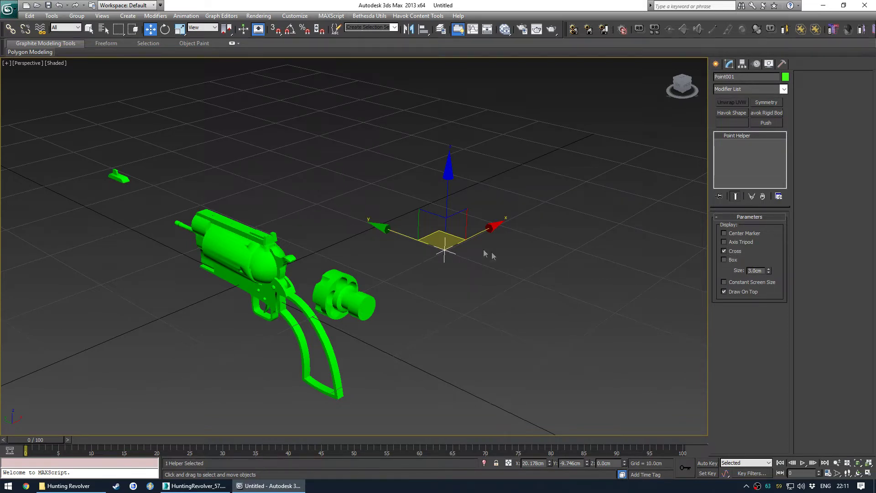
- Try the Center Marker, Axis Tripod and Box display options on the point helper, leaving only Cross and Draw On Top enabled
{"action": "scroll", "coordinate": [484, 255], "scroll_direction": "up", "scroll_amount": 3}
{"action": "key", "text": "z"}
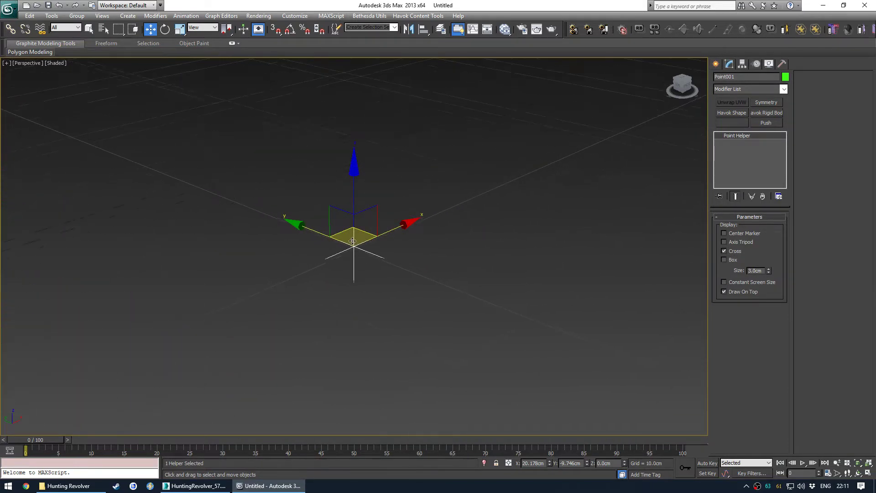
{"action": "left_click", "coordinate": [450, 265]}
{"action": "left_click", "coordinate": [395, 262]}
{"action": "scroll", "coordinate": [338, 241], "scroll_direction": "up", "scroll_amount": 3}
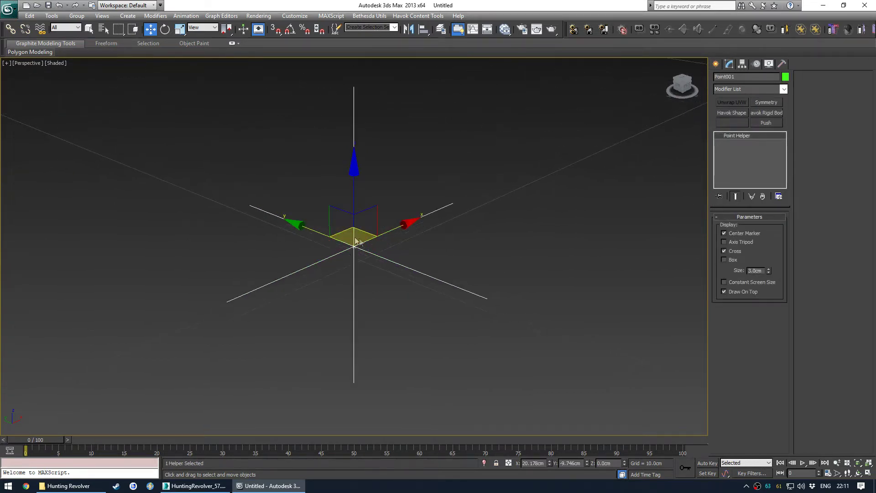
{"action": "scroll", "coordinate": [334, 241], "scroll_direction": "down", "scroll_amount": 4}
{"action": "left_click", "coordinate": [735, 233]}
{"action": "left_click", "coordinate": [741, 242]}
{"action": "left_click", "coordinate": [735, 242]}
{"action": "left_click", "coordinate": [731, 260]}
{"action": "left_click", "coordinate": [725, 260]}
- Turn on snapping and move the point helper to the grid point at X 30, Y -20, Z 0 cm
{"action": "middle_click_drag", "start_coordinate": [438, 258], "coordinate": [374, 225], "text": "alt"}
{"action": "key", "text": "s"}
{"action": "left_click_drag", "start_coordinate": [371, 215], "coordinate": [552, 212]}
{"action": "middle_click_drag", "start_coordinate": [397, 240], "coordinate": [502, 236], "text": "alt"}
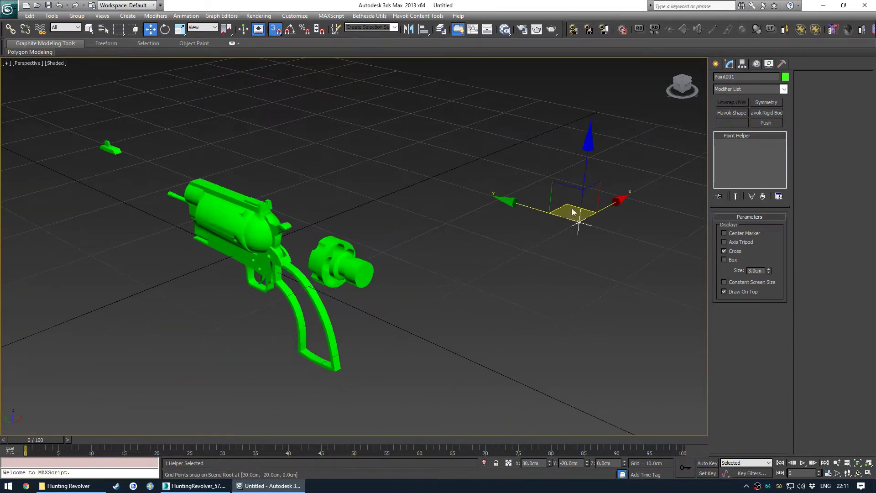
- Rename the point helper TemplatePoint and turn snapping off
{"action": "type", "text": "Template"}
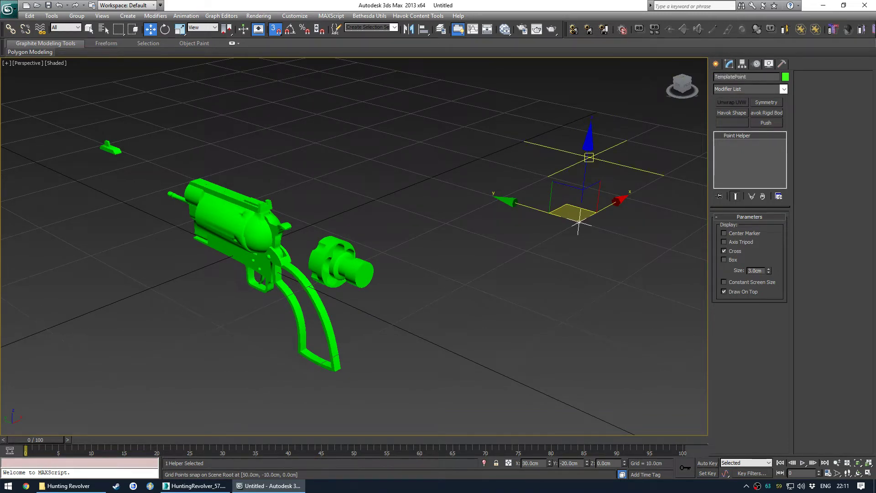
{"action": "middle_click_drag", "start_coordinate": [525, 249], "coordinate": [520, 240]}
{"action": "key", "text": "s"}
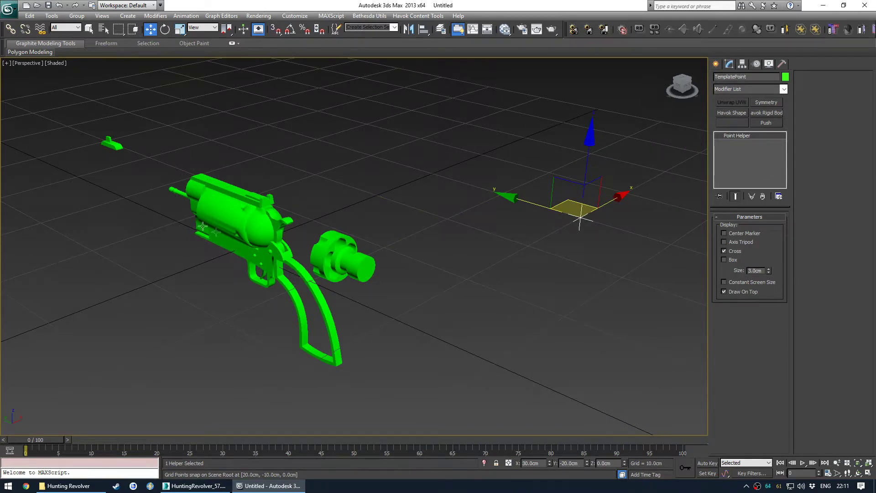
- Add the user-defined property sgoKeep=1 to TemplatePoint's object properties
{"action": "right_click", "coordinate": [507, 262]}
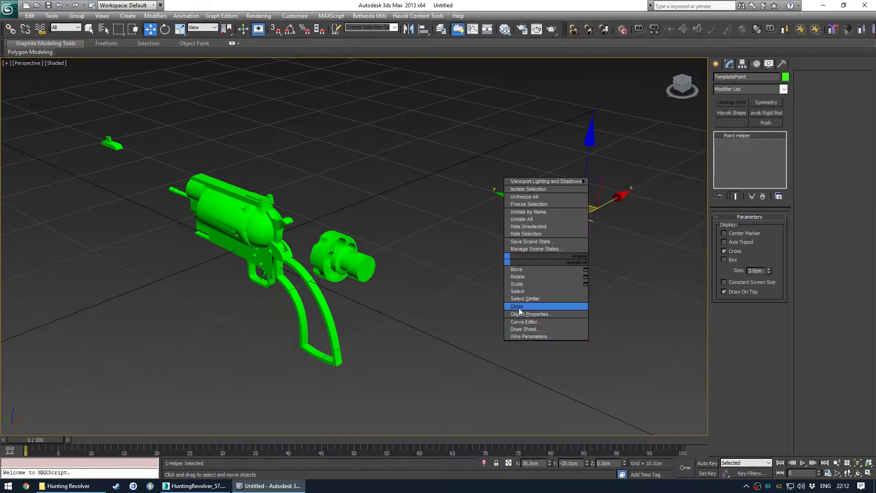
{"action": "left_click", "coordinate": [517, 313]}
{"action": "left_click", "coordinate": [476, 116]}
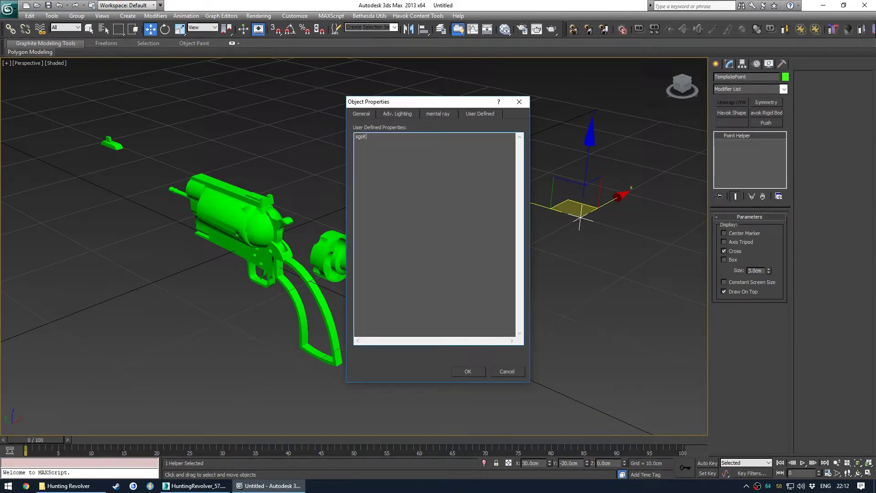
{"action": "type", "text": "sgoKeep=1"}
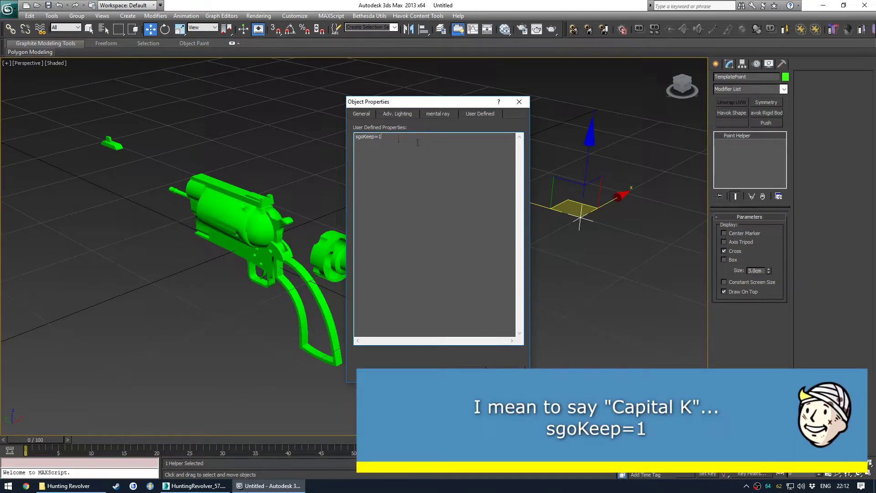
{"action": "key", "text": "ctrl+a"}
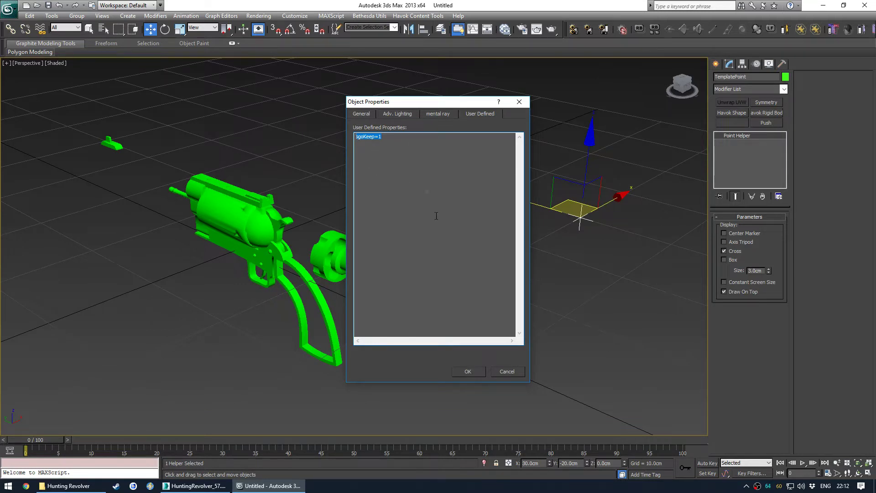
{"action": "left_click", "coordinate": [468, 372]}
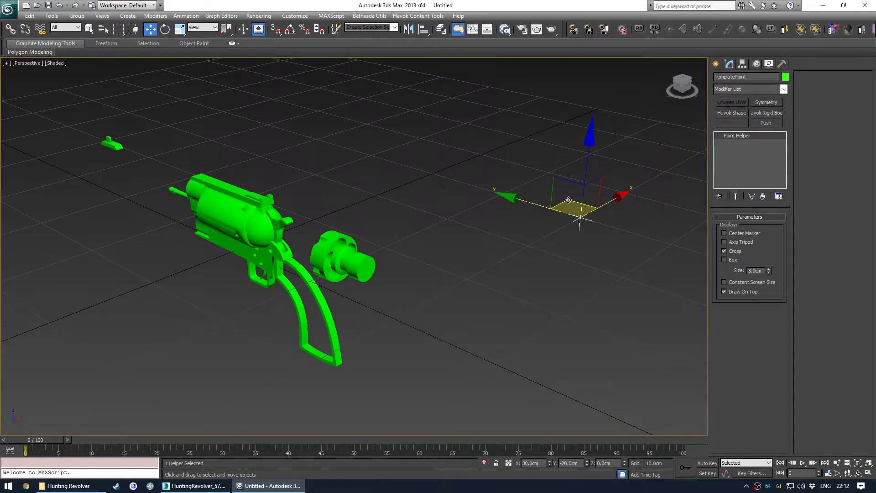
- Clone TemplatePoint as a single copy named WEAPON, placed nearer the revolver
{"action": "mouse_move", "coordinate": [568, 200]}
{"action": "left_mouse_down", "text": "shift"}
{"action": "mouse_move", "coordinate": [407, 290]}
{"action": "mouse_move", "coordinate": [386, 256]}
{"action": "left_mouse_up", "text": "shift"}
{"action": "type", "text": "WEAPON"}
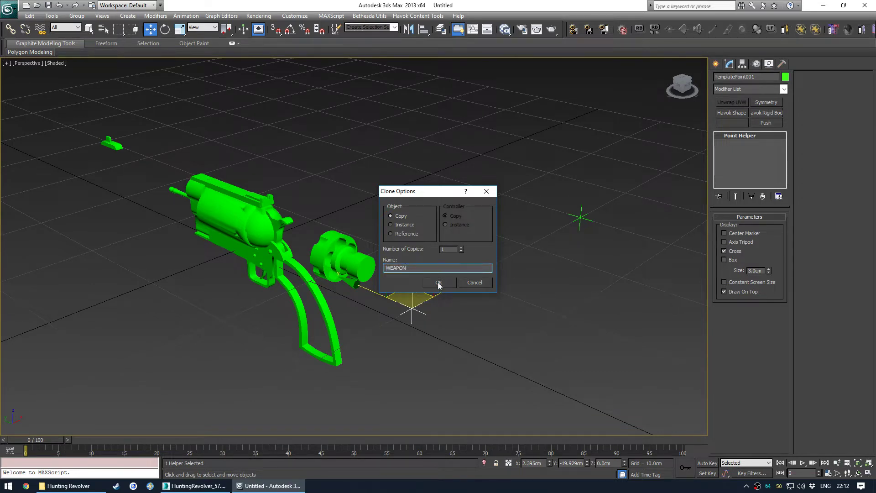
{"action": "left_click", "coordinate": [439, 284]}
- Move the WEAPON point helper to the world origin, with its X and Y positions at 0 cm
{"action": "middle_click_drag", "start_coordinate": [354, 319], "coordinate": [388, 306], "text": "alt"}
{"action": "mouse_move", "coordinate": [362, 318]}
{"action": "middle_mouse_down"}
{"action": "mouse_move", "coordinate": [404, 300]}
{"action": "mouse_move", "coordinate": [371, 324]}
{"action": "mouse_move", "coordinate": [448, 287]}
{"action": "mouse_move", "coordinate": [447, 311]}
{"action": "middle_mouse_up"}
{"action": "right_click", "coordinate": [550, 463]}
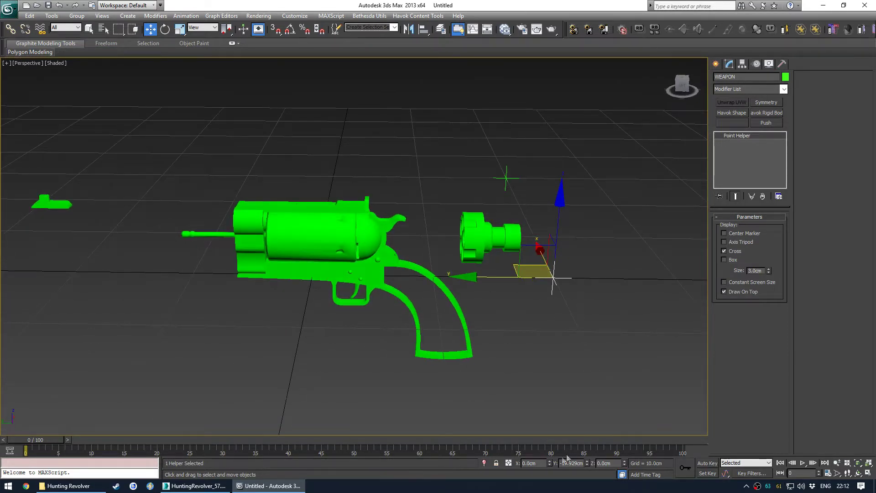
{"action": "right_click", "coordinate": [588, 463]}
{"action": "middle_click_drag", "start_coordinate": [342, 307], "coordinate": [356, 348]}
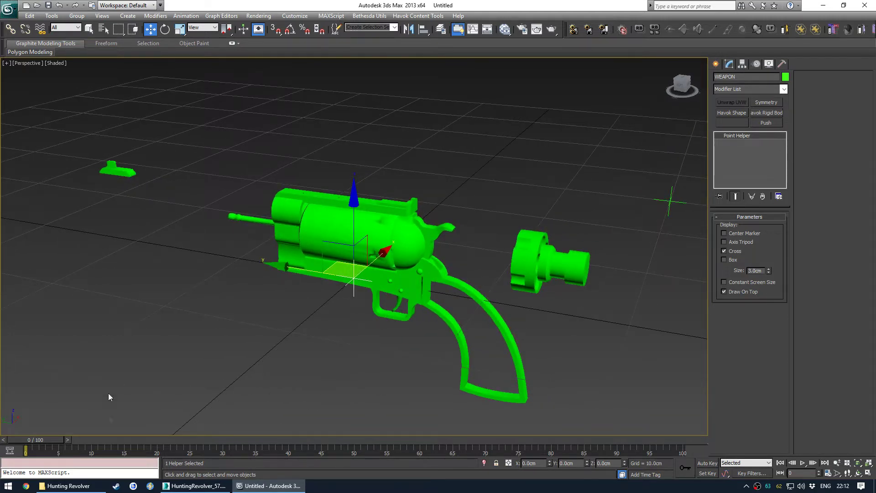
- Open the reference mesh 44_1.nif in NifSkope from the Hunting Revolver project's reference meshes, under Meshes, Weapons, 44
{"action": "left_click", "coordinate": [69, 486]}
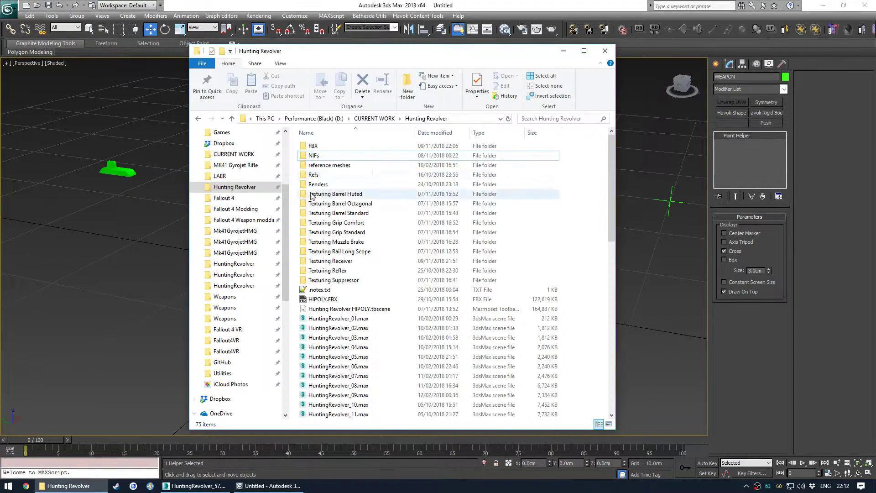
{"action": "double_click", "coordinate": [343, 165]}
{"action": "double_click", "coordinate": [345, 156]}
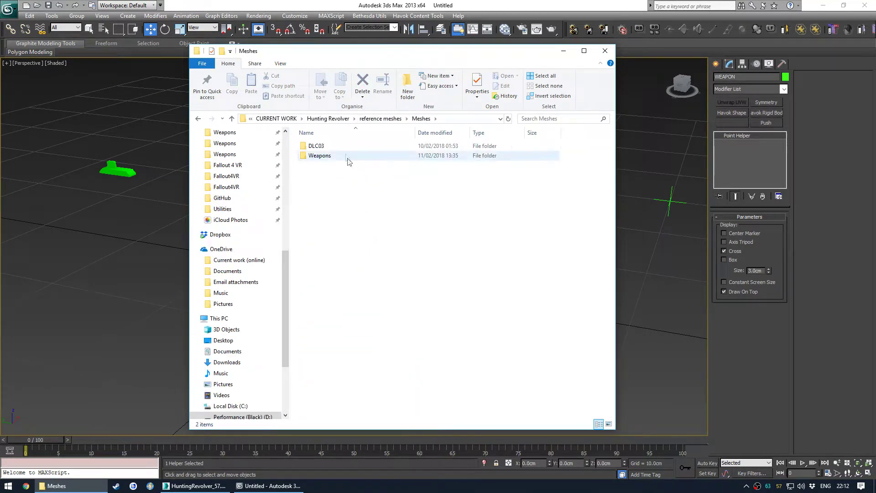
{"action": "double_click", "coordinate": [346, 156]}
{"action": "double_click", "coordinate": [347, 156]}
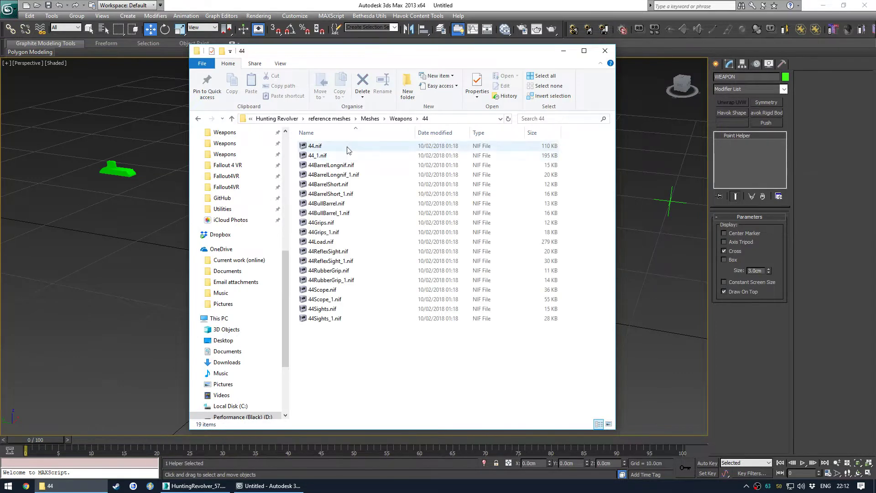
{"action": "double_click", "coordinate": [349, 156]}
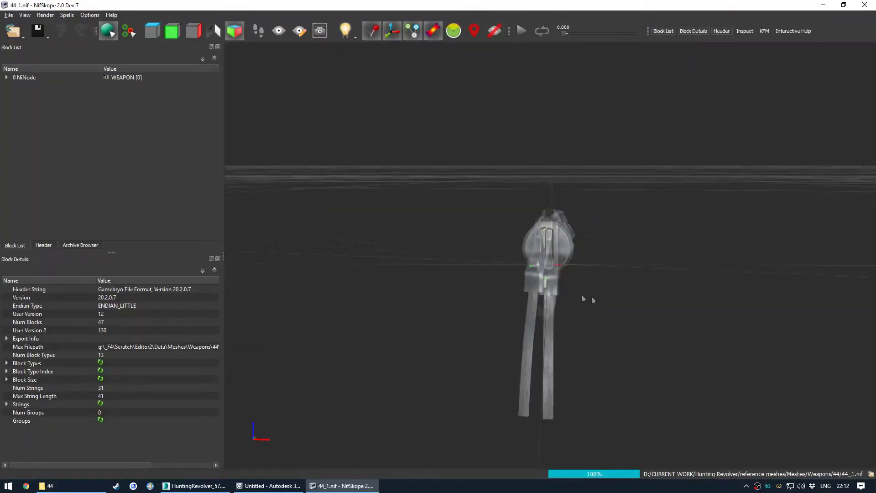
- Examine the WEAPON root node of 44_1.nif, its child nodes and where its origin sits relative to the revolver model
{"action": "left_click_drag", "start_coordinate": [593, 299], "coordinate": [576, 248]}
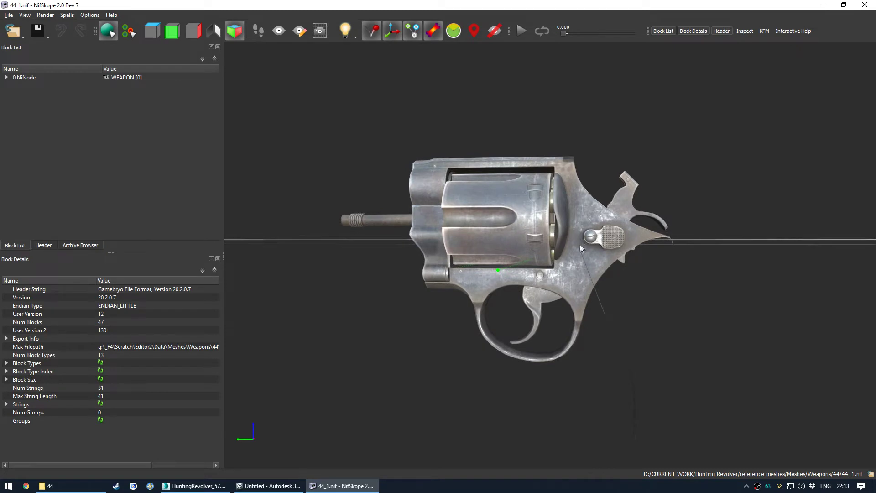
{"action": "left_click", "coordinate": [6, 78]}
{"action": "left_click", "coordinate": [25, 77]}
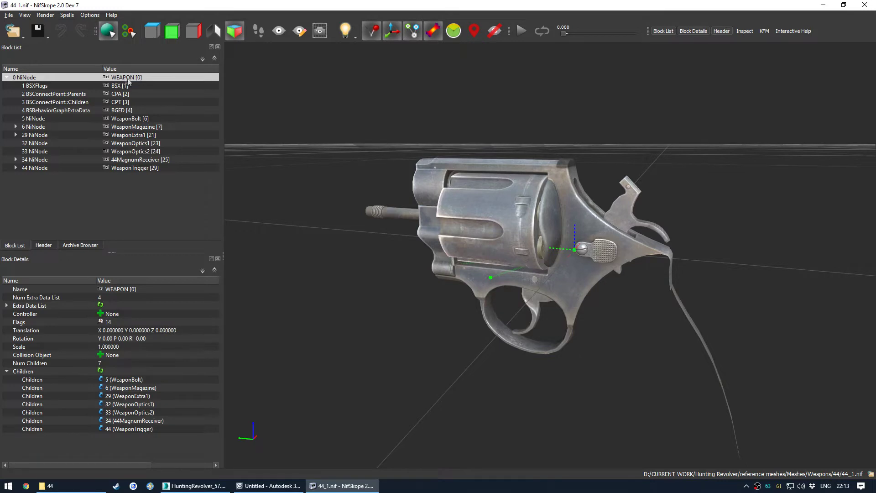
{"action": "left_click_drag", "start_coordinate": [356, 283], "coordinate": [402, 298]}
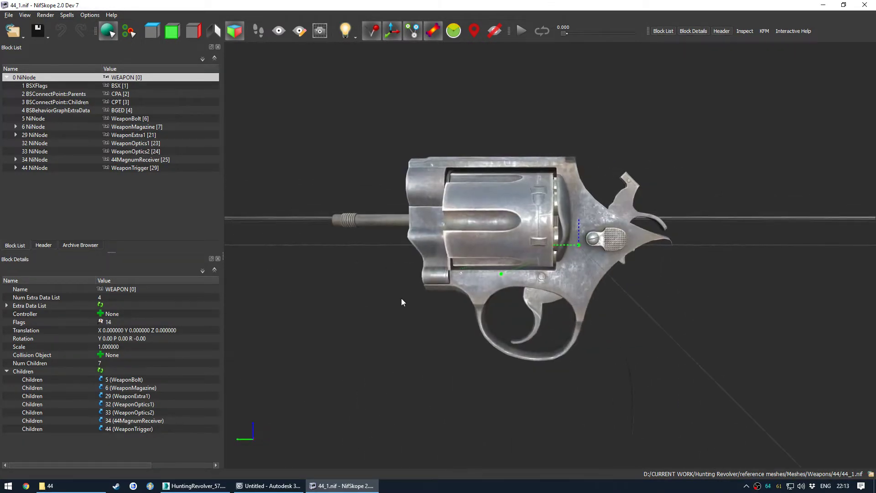
{"action": "left_click_drag", "start_coordinate": [534, 288], "coordinate": [484, 275]}
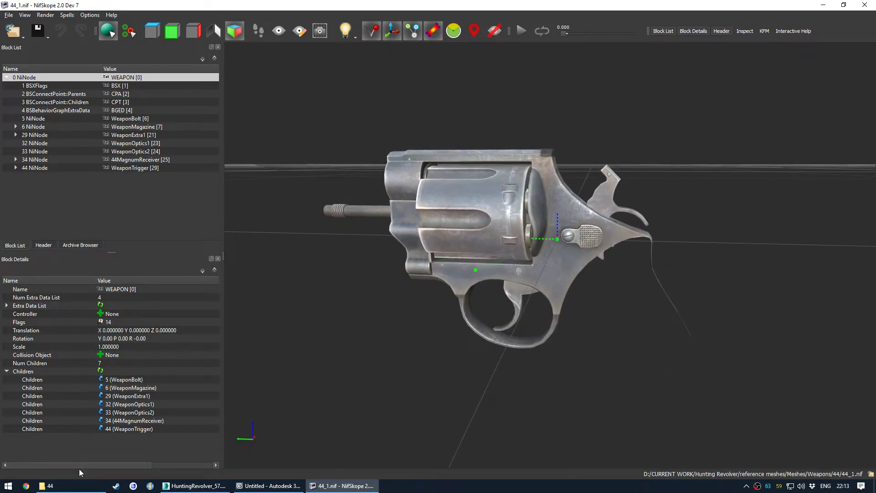
- Open HuntingRevolverReceiver_1.nif from Fallout 4's HuntingRevolver meshes, examine where the origin sits behind the cylinder, and close both NIF files
{"action": "left_click", "coordinate": [48, 486]}
{"action": "left_click", "coordinate": [238, 209]}
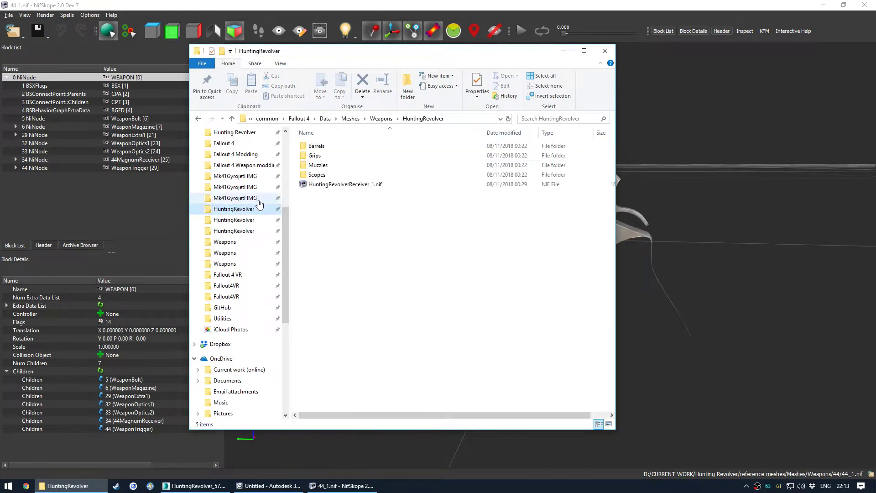
{"action": "double_click", "coordinate": [327, 185]}
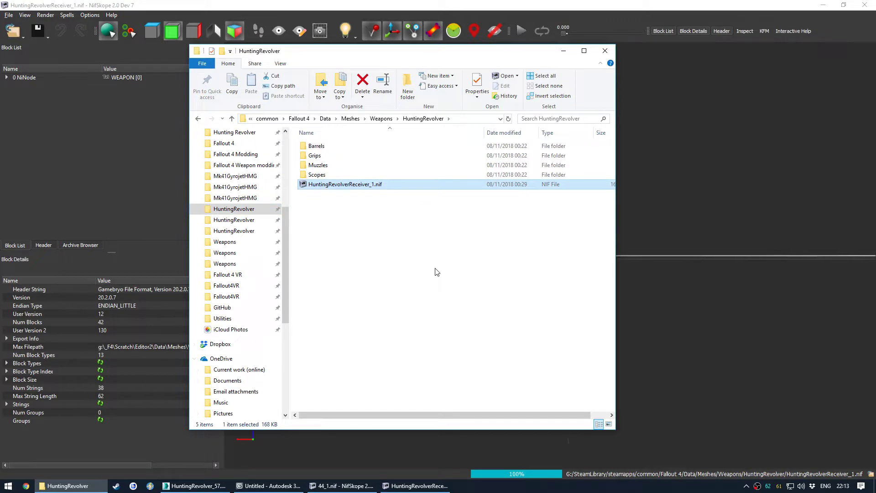
{"action": "scroll", "coordinate": [598, 292], "scroll_direction": "up", "scroll_amount": 10}
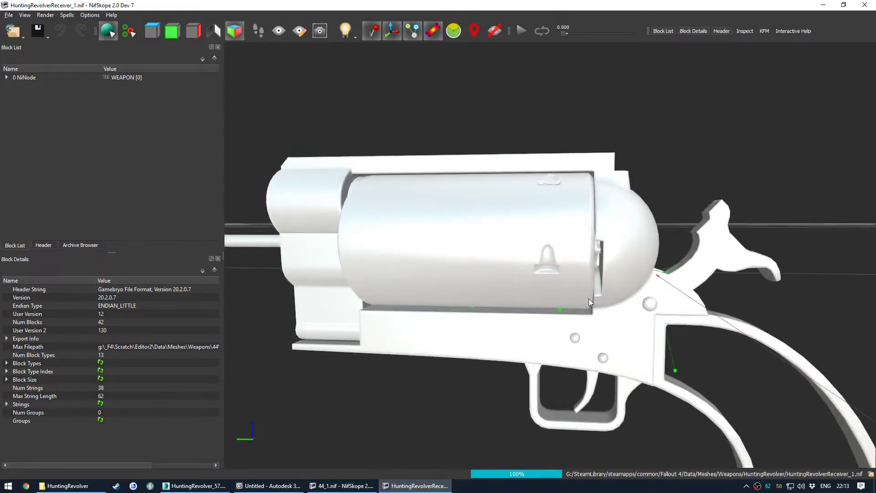
{"action": "scroll", "coordinate": [492, 261], "scroll_direction": "up", "scroll_amount": 1}
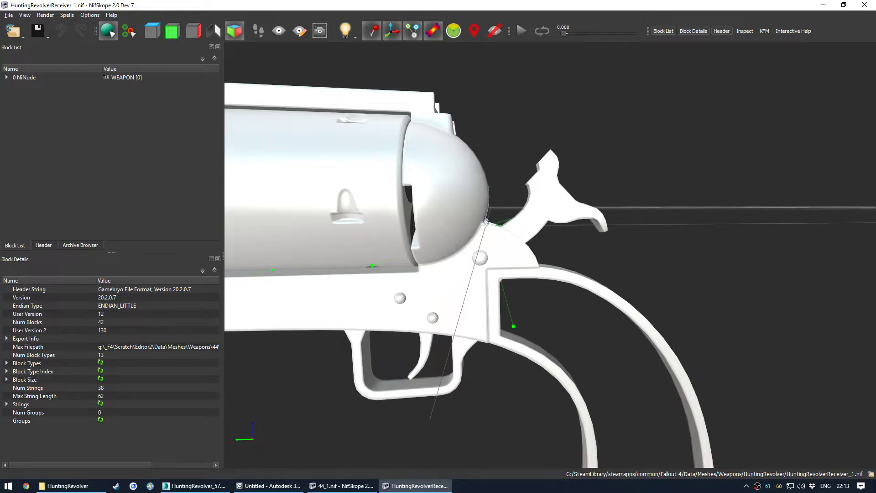
{"action": "left_click", "coordinate": [865, 5]}
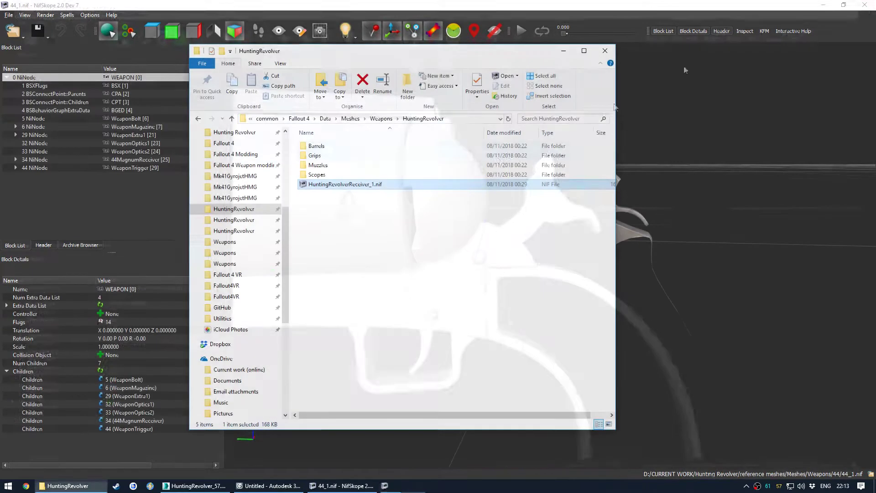
{"action": "left_click", "coordinate": [874, 2]}
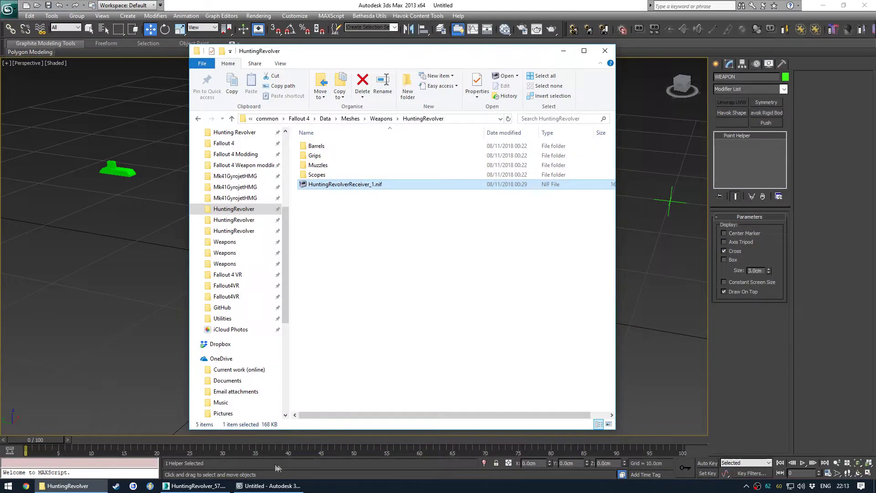
- Switch back to 3ds Max, select the revolver's frame mesh and open the Schematic View
{"action": "left_click", "coordinate": [268, 486]}
{"action": "middle_click_drag", "start_coordinate": [382, 284], "coordinate": [434, 261], "text": "alt"}
{"action": "left_click", "coordinate": [475, 250]}
{"action": "key", "text": "s"}
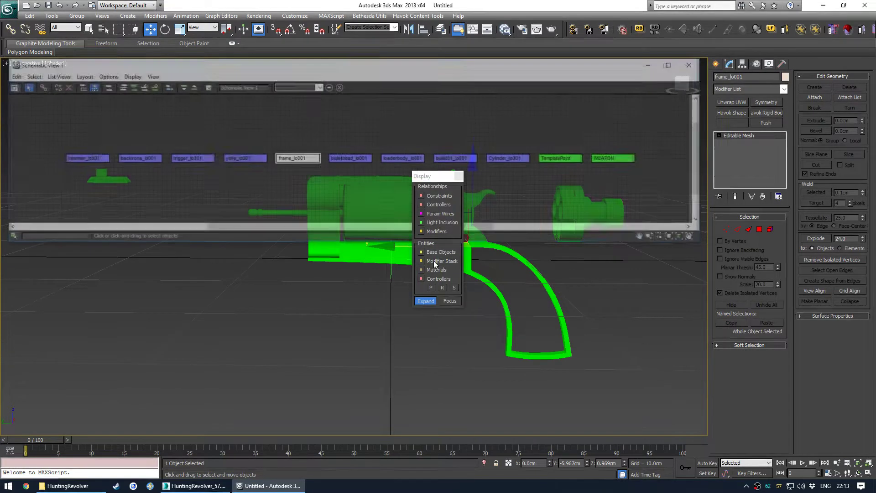
- Link the hammer, backirons, trigger, yoke, bullethead, loaderbody, bullet01 and Cylinder nodes to frame_lo001 as their parent
{"action": "middle_click_drag", "start_coordinate": [300, 187], "coordinate": [300, 156]}
{"action": "left_click_drag", "start_coordinate": [82, 108], "coordinate": [259, 152]}
{"action": "left_click_drag", "start_coordinate": [346, 111], "coordinate": [510, 142]}
{"action": "middle_click_drag", "start_coordinate": [196, 127], "coordinate": [222, 130]}
{"action": "left_click_drag", "start_coordinate": [115, 111], "coordinate": [263, 149]}
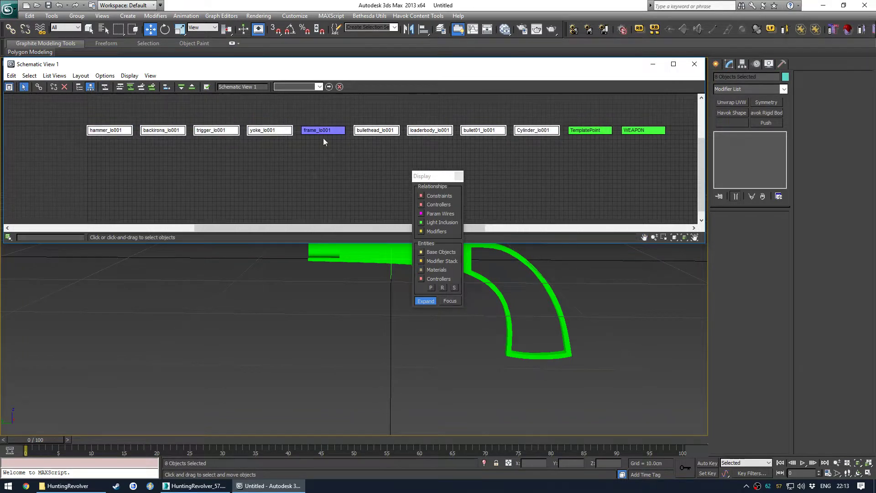
{"action": "left_click", "coordinate": [40, 87]}
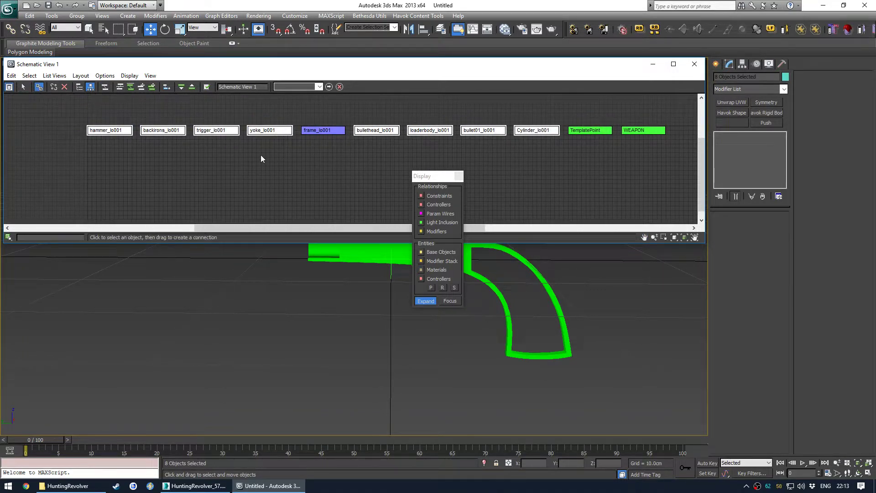
{"action": "left_click_drag", "start_coordinate": [265, 127], "coordinate": [335, 131]}
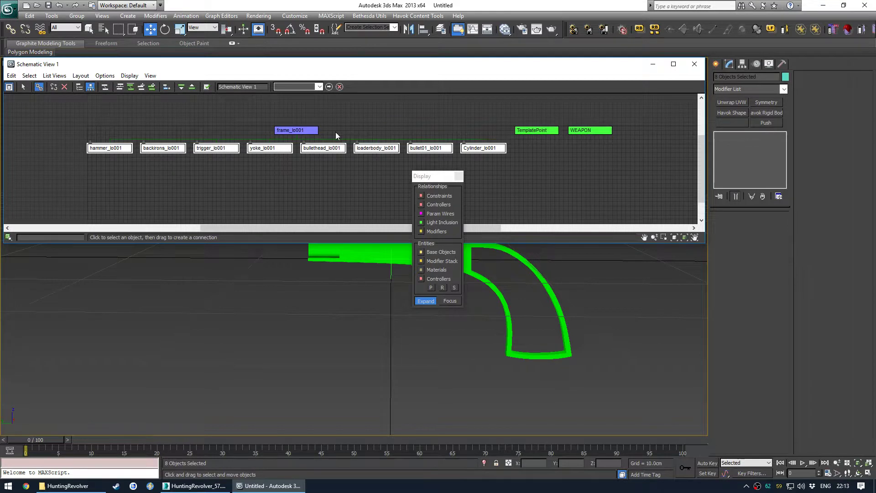
- Move frame_lo001 along the Y axis to -9.2 cm to test that its linked parts follow
{"action": "left_click", "coordinate": [297, 130]}
{"action": "middle_click_drag", "start_coordinate": [319, 284], "coordinate": [281, 357]}
{"action": "left_click_drag", "start_coordinate": [342, 349], "coordinate": [395, 342]}
{"action": "left_click_drag", "start_coordinate": [118, 167], "coordinate": [466, 150]}
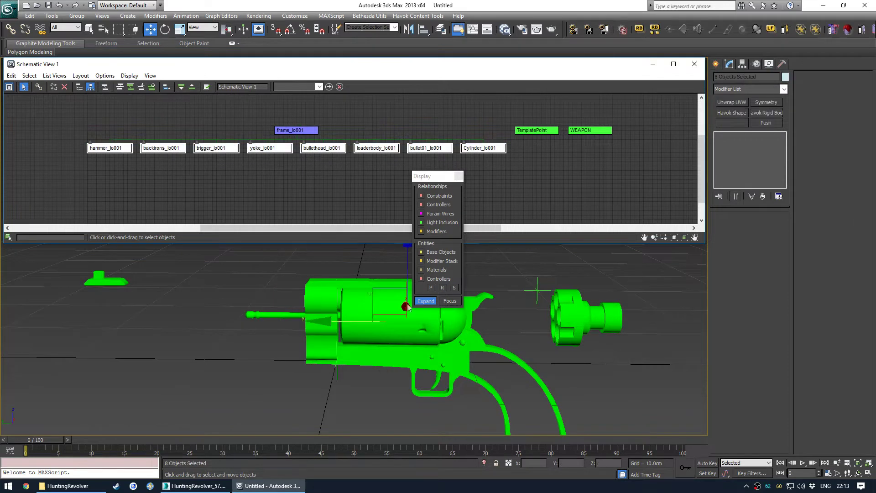
{"action": "left_click", "coordinate": [314, 130]}
{"action": "left_click_drag", "start_coordinate": [308, 322], "coordinate": [381, 366]}
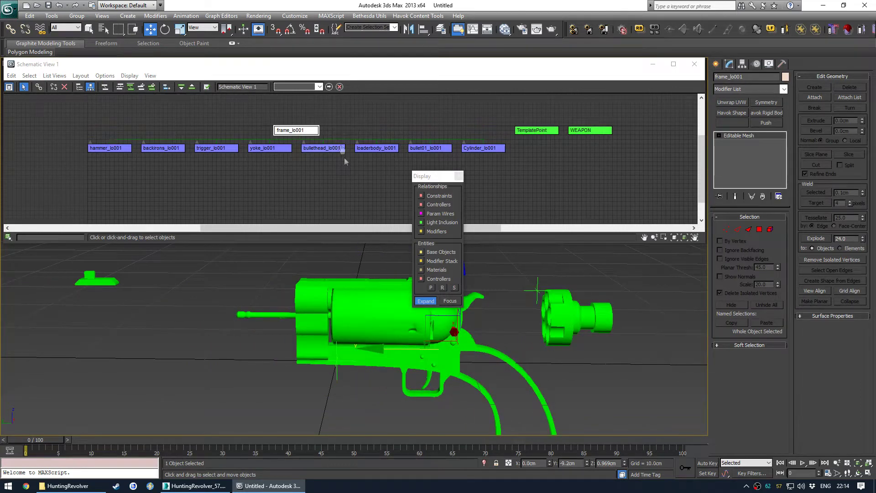
- Move frame_lo001 to Y 0.172 cm, Z -1.652 cm so the origin sits behind the cylinder, and close the schematic's Display floater
{"action": "right_click", "coordinate": [310, 325]}
{"action": "left_click", "coordinate": [343, 368]}
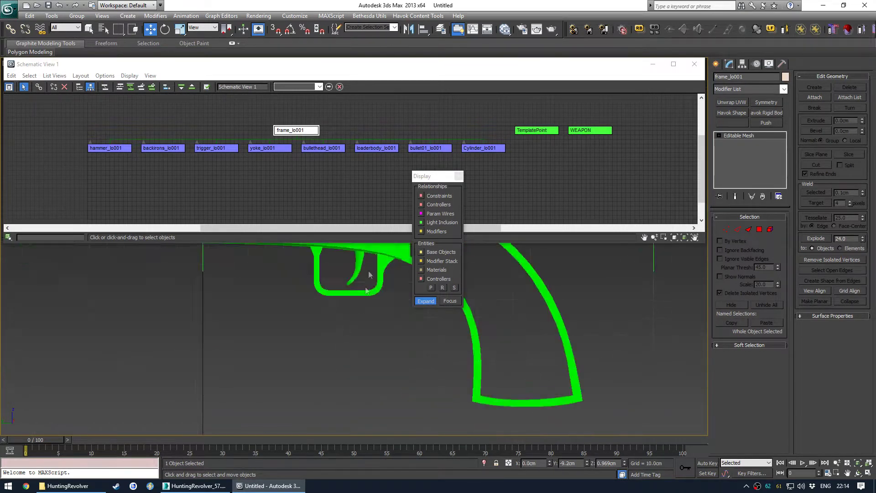
{"action": "scroll", "coordinate": [384, 363], "scroll_direction": "down", "scroll_amount": 1}
{"action": "left_click_drag", "start_coordinate": [448, 320], "coordinate": [266, 370]}
{"action": "middle_click_drag", "start_coordinate": [279, 313], "coordinate": [361, 358], "text": "alt"}
{"action": "scroll", "coordinate": [303, 322], "scroll_direction": "down", "scroll_amount": 3}
{"action": "key", "text": "l"}
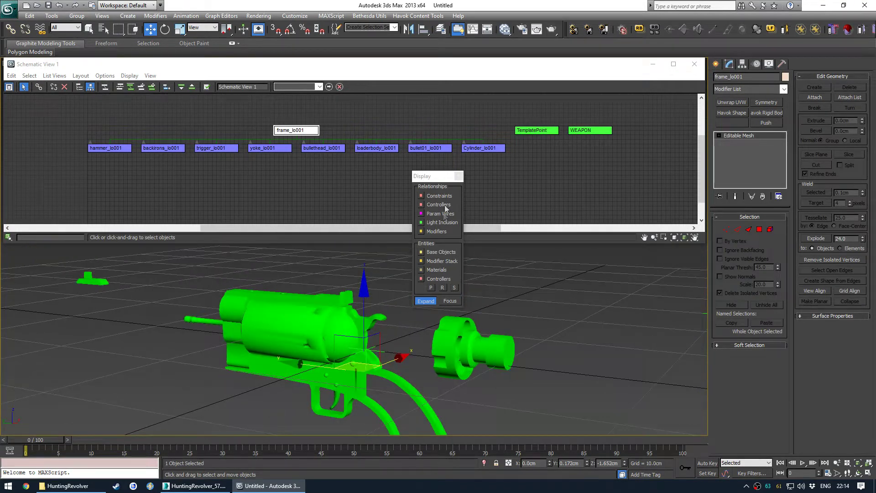
{"action": "left_click", "coordinate": [458, 179]}
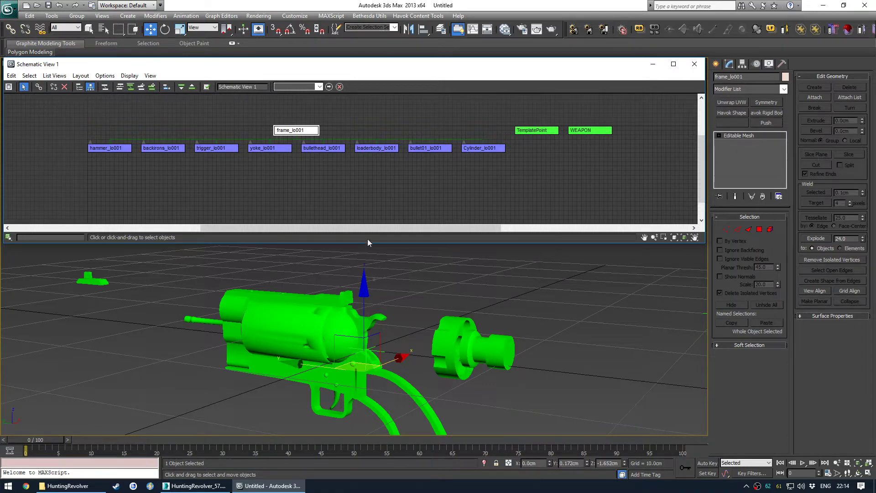
- Open the saved Schematic View 1 from the graph editors
{"action": "middle_click_drag", "start_coordinate": [354, 350], "coordinate": [409, 265], "text": "alt"}
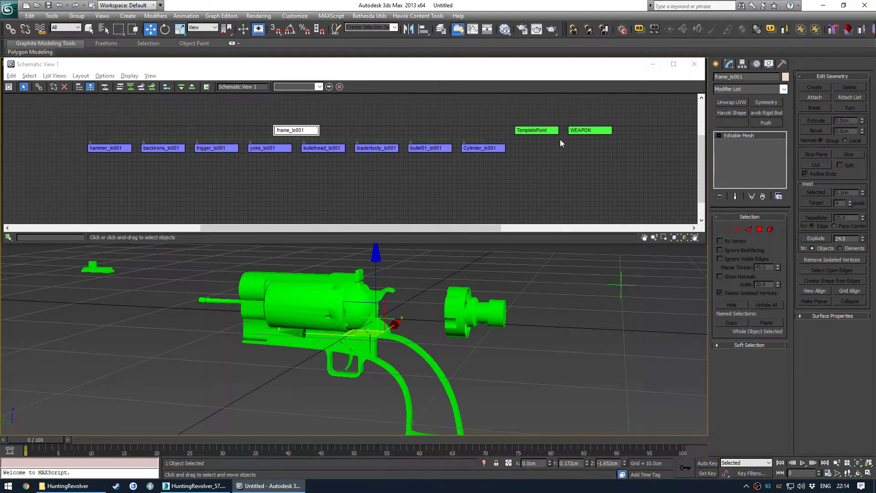
{"action": "scroll", "coordinate": [542, 136], "scroll_direction": "down", "scroll_amount": 4}
{"action": "scroll", "coordinate": [518, 152], "scroll_direction": "up", "scroll_amount": 3}
{"action": "middle_click_drag", "start_coordinate": [385, 113], "coordinate": [393, 130]}
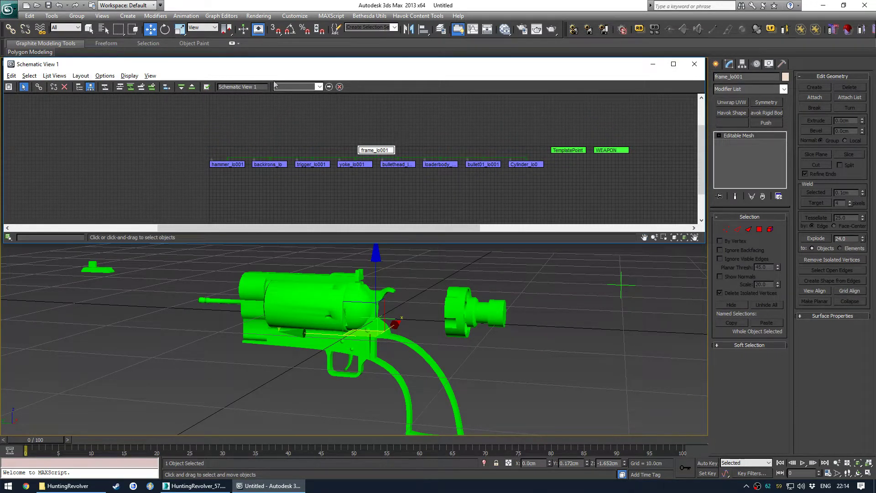
{"action": "left_click", "coordinate": [225, 18]}
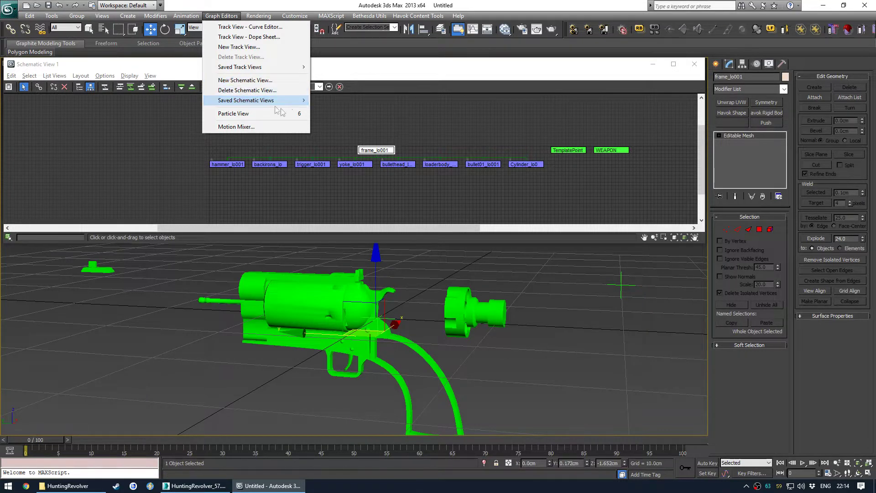
{"action": "mouse_move", "coordinate": [293, 101]}
{"action": "left_click", "coordinate": [329, 101]}
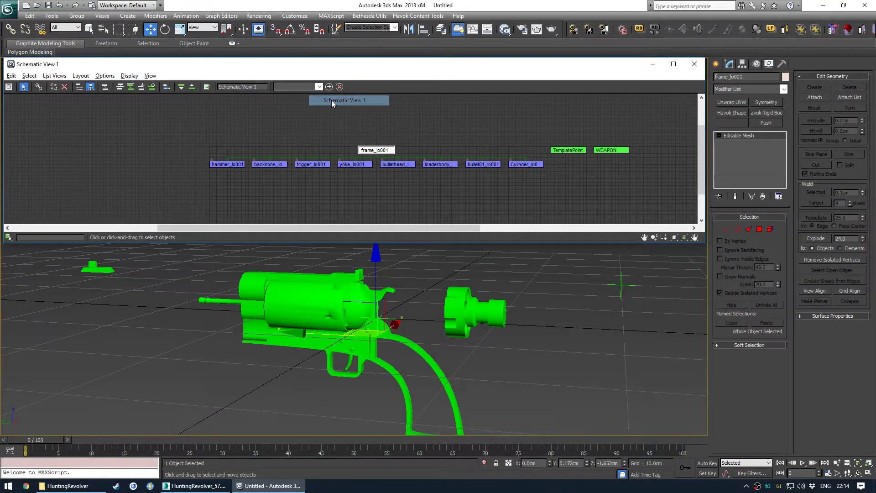
{"action": "left_click", "coordinate": [222, 16]}
{"action": "mouse_move", "coordinate": [275, 100]}
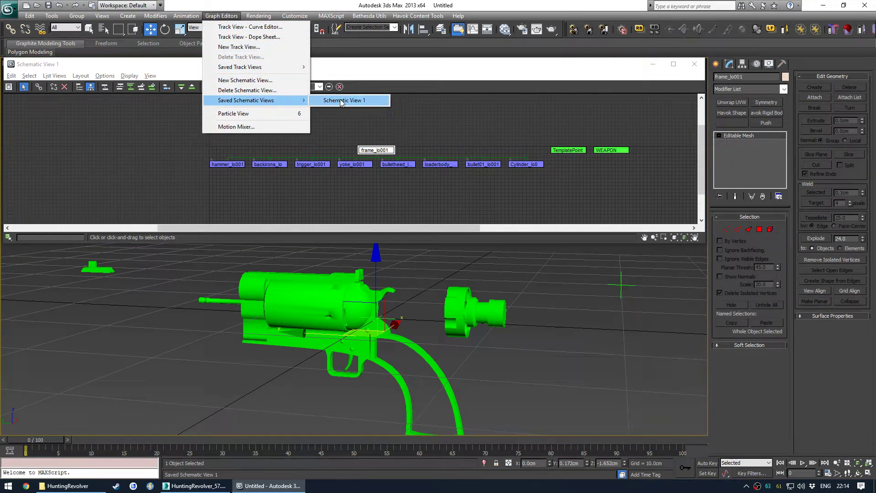
{"action": "left_click", "coordinate": [341, 101]}
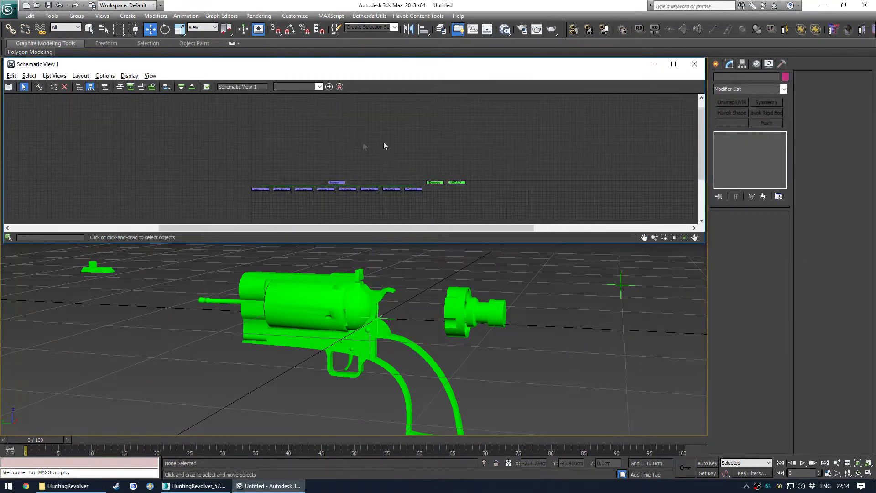
- Maximize the Schematic View and move the TemplatePoint node away from the other nodes, to the far side of the hammer node
{"action": "left_click", "coordinate": [674, 64]}
{"action": "scroll", "coordinate": [434, 168], "scroll_direction": "up", "scroll_amount": 4}
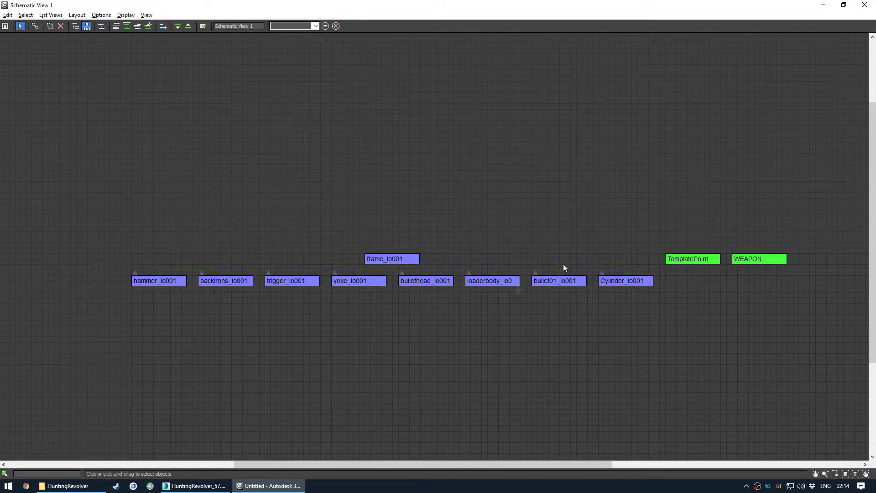
{"action": "left_click_drag", "start_coordinate": [699, 227], "coordinate": [749, 276]}
{"action": "middle_click_drag", "start_coordinate": [563, 261], "coordinate": [533, 239]}
{"action": "left_click", "coordinate": [431, 198]}
{"action": "left_click_drag", "start_coordinate": [135, 190], "coordinate": [578, 317]}
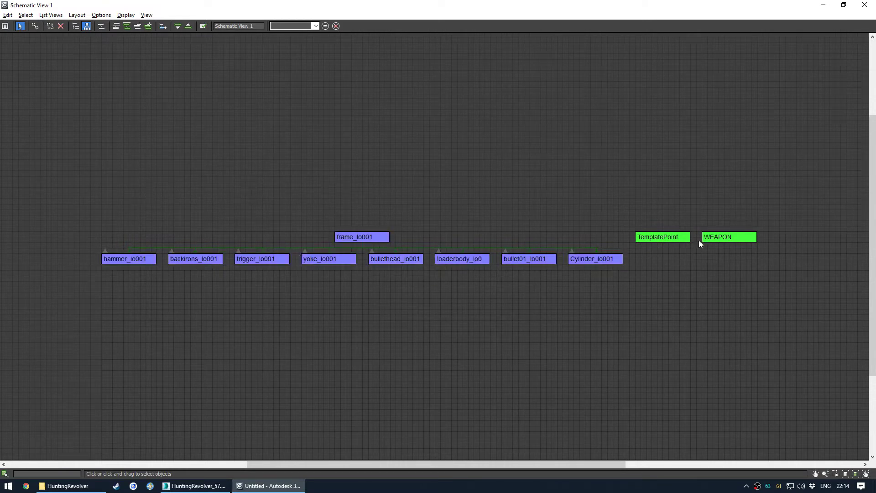
{"action": "scroll", "coordinate": [578, 293], "scroll_direction": "down", "scroll_amount": 1}
{"action": "middle_click_drag", "start_coordinate": [487, 289], "coordinate": [584, 285]}
{"action": "left_click_drag", "start_coordinate": [737, 244], "coordinate": [229, 206]}
{"action": "scroll", "coordinate": [230, 208], "scroll_direction": "up", "scroll_amount": 3}
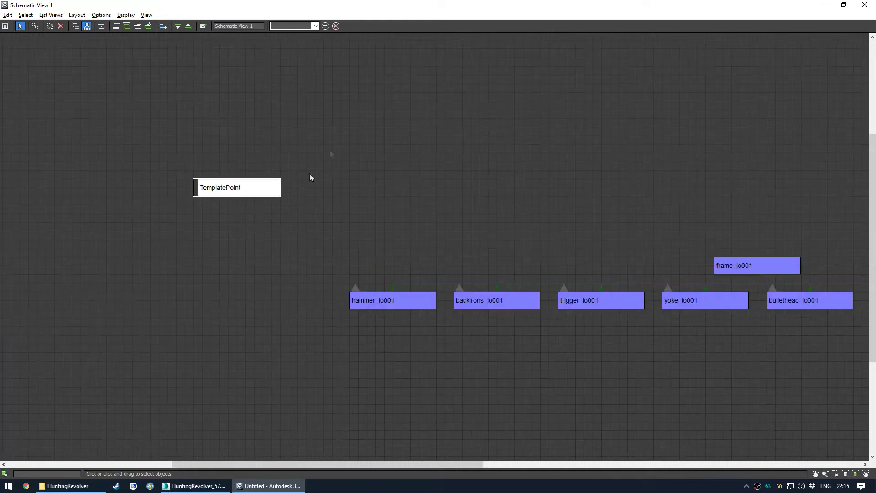
{"action": "scroll", "coordinate": [208, 242], "scroll_direction": "down", "scroll_amount": 2}
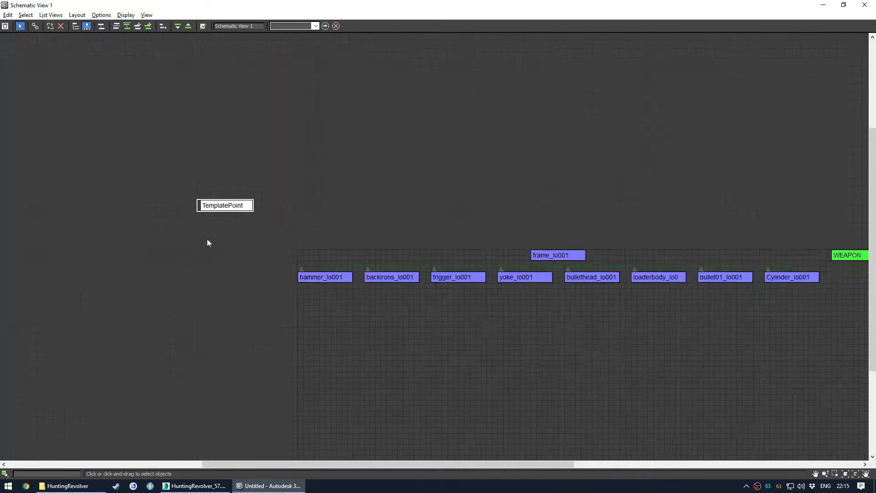
{"action": "scroll", "coordinate": [274, 274], "scroll_direction": "down", "scroll_amount": 2}
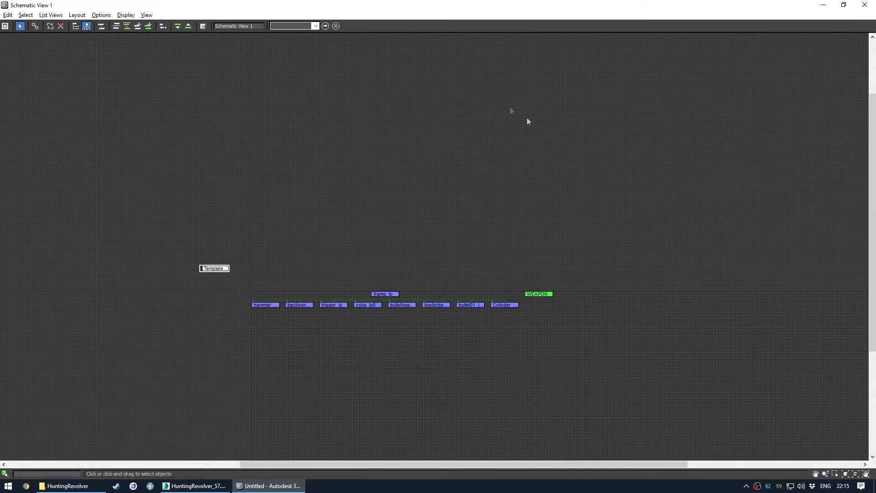
- Arrange the schematic nodes so that WEAPON sits directly above frame_lo001 and its row of child parts
{"action": "left_click_drag", "start_coordinate": [271, 271], "coordinate": [505, 344]}
{"action": "left_click_drag", "start_coordinate": [391, 296], "coordinate": [539, 216]}
{"action": "left_click", "coordinate": [295, 294]}
{"action": "left_click_drag", "start_coordinate": [277, 297], "coordinate": [540, 204]}
{"action": "scroll", "coordinate": [540, 204], "scroll_direction": "up", "scroll_amount": 5}
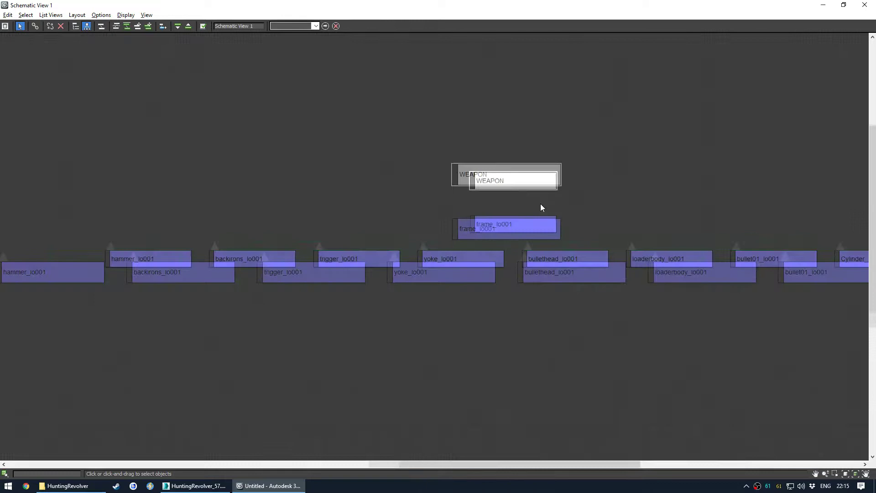
- Link frame_lo001 to the WEAPON helper so that WEAPON is the parent of the whole part hierarchy
{"action": "scroll", "coordinate": [504, 193], "scroll_direction": "up", "scroll_amount": 2}
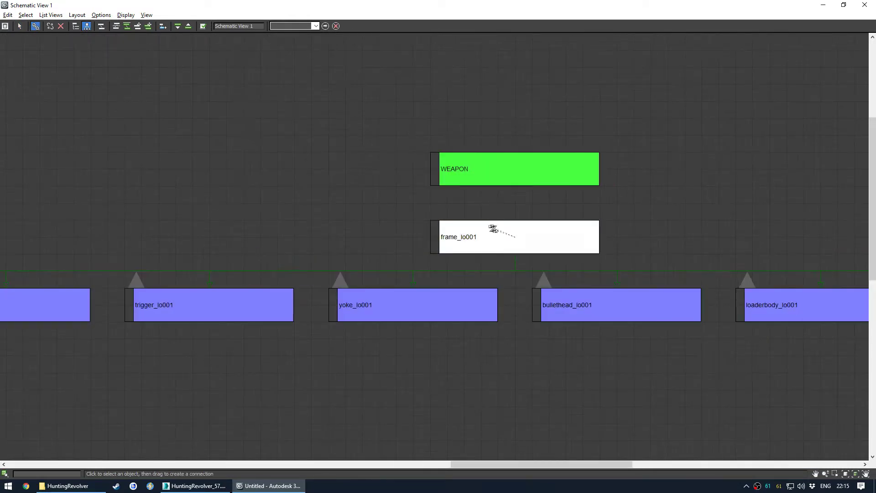
{"action": "scroll", "coordinate": [399, 215], "scroll_direction": "down", "scroll_amount": 5}
{"action": "scroll", "coordinate": [427, 223], "scroll_direction": "up", "scroll_amount": 2}
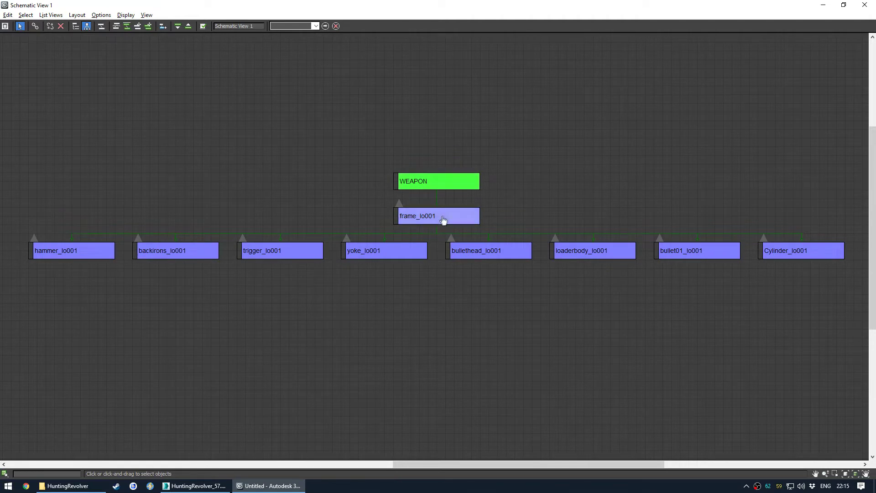
{"action": "left_click", "coordinate": [452, 178]}
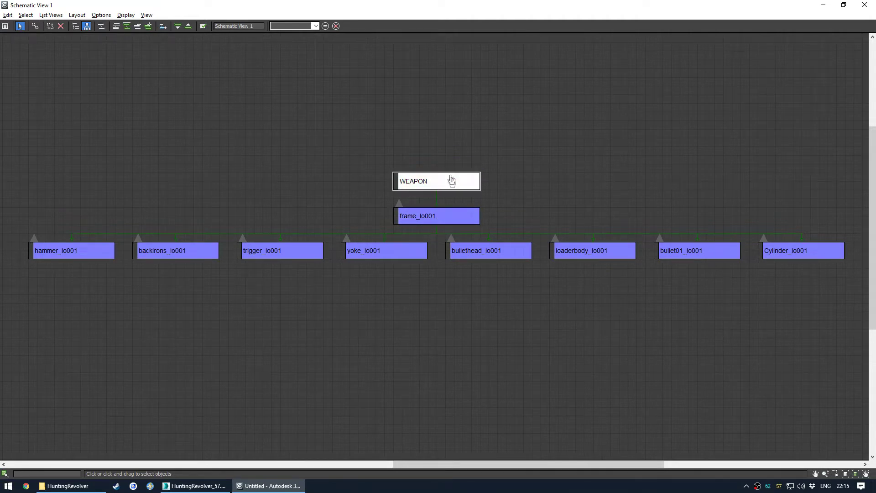
{"action": "left_click", "coordinate": [528, 193]}
- Select frame_lo001, restore the Schematic View to a smaller window above the model, and center the node hierarchy in it
{"action": "left_click", "coordinate": [454, 217]}
{"action": "left_click_drag", "start_coordinate": [433, 3], "coordinate": [354, 63]}
{"action": "scroll", "coordinate": [350, 169], "scroll_direction": "down", "scroll_amount": 2}
{"action": "middle_click_drag", "start_coordinate": [363, 194], "coordinate": [351, 143]}
{"action": "scroll", "coordinate": [353, 144], "scroll_direction": "up", "scroll_amount": 1}
{"action": "middle_click_drag", "start_coordinate": [405, 125], "coordinate": [401, 144]}
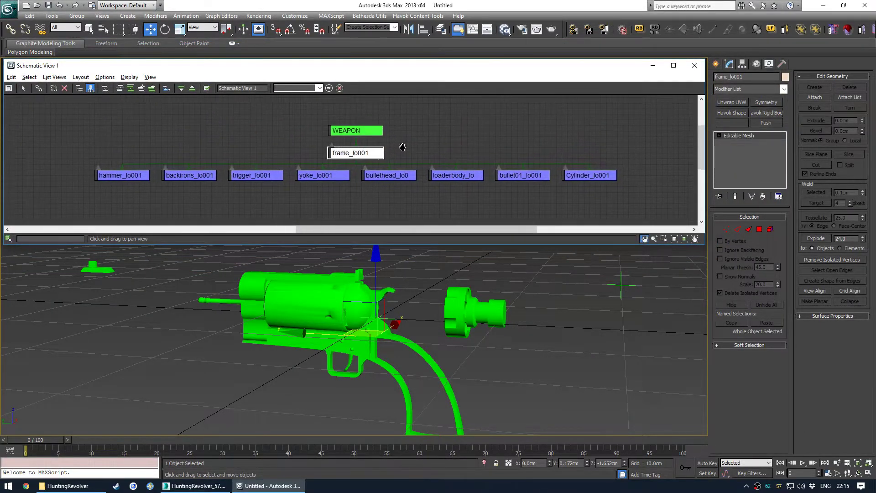
- Rename frame_lo001 to HuntingRevolverReceiver:0
{"action": "scroll", "coordinate": [400, 141], "scroll_direction": "up", "scroll_amount": 1}
{"action": "left_click", "coordinate": [736, 77]}
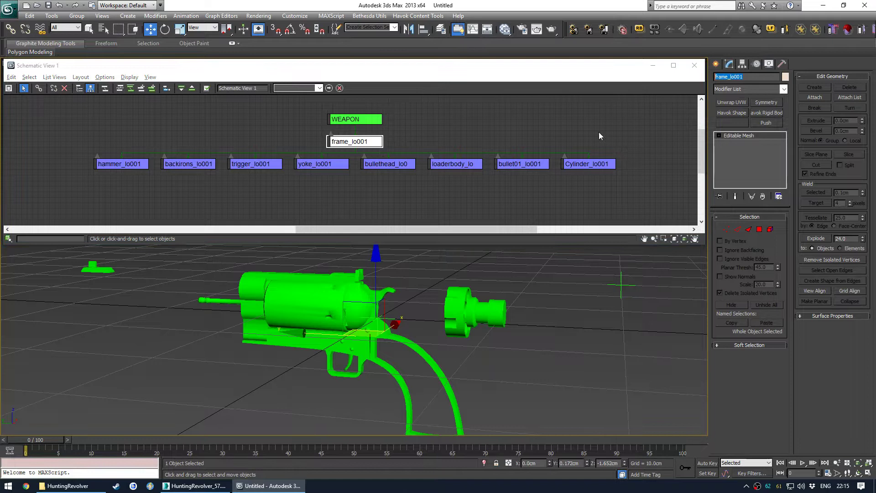
{"action": "type", "text": "HuntingRevolverReceiver:0"}
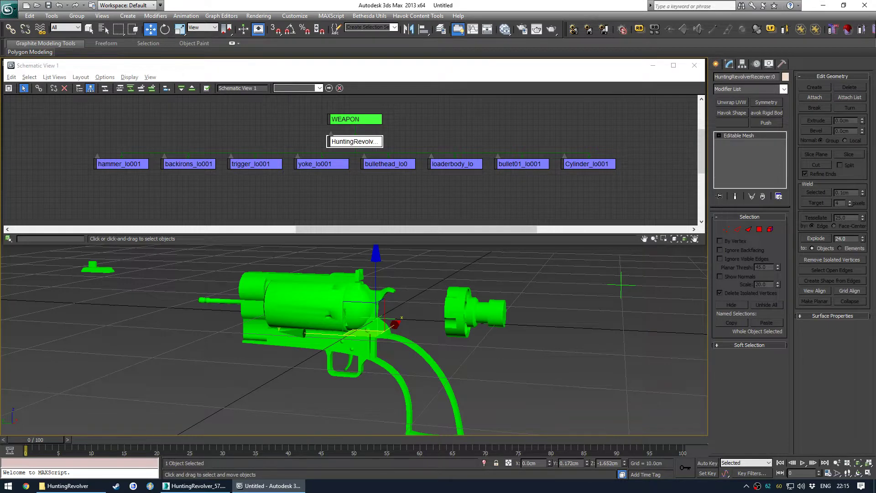
{"action": "scroll", "coordinate": [394, 127], "scroll_direction": "up", "scroll_amount": 3}
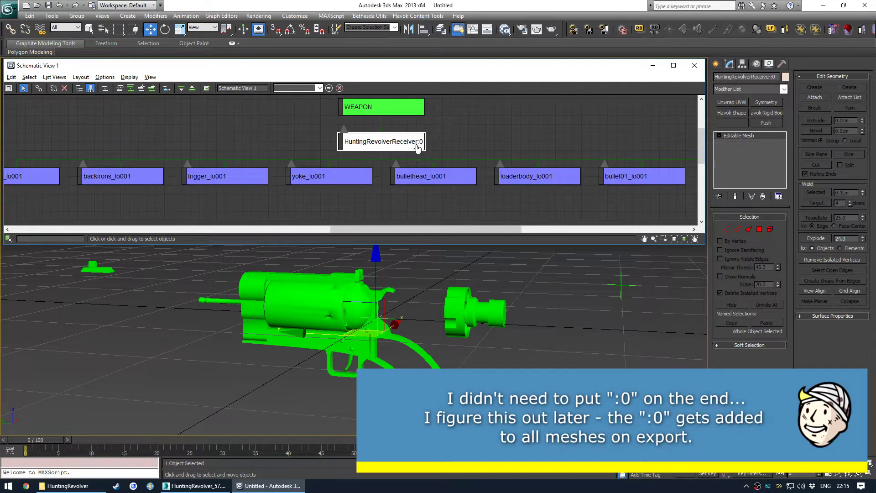
- Rename the hammer_lo001 part to Hammer
{"action": "scroll", "coordinate": [438, 150], "scroll_direction": "down", "scroll_amount": 2}
{"action": "scroll", "coordinate": [413, 162], "scroll_direction": "up", "scroll_amount": 2}
{"action": "middle_click_drag", "start_coordinate": [312, 165], "coordinate": [378, 168]}
{"action": "left_click", "coordinate": [180, 163]}
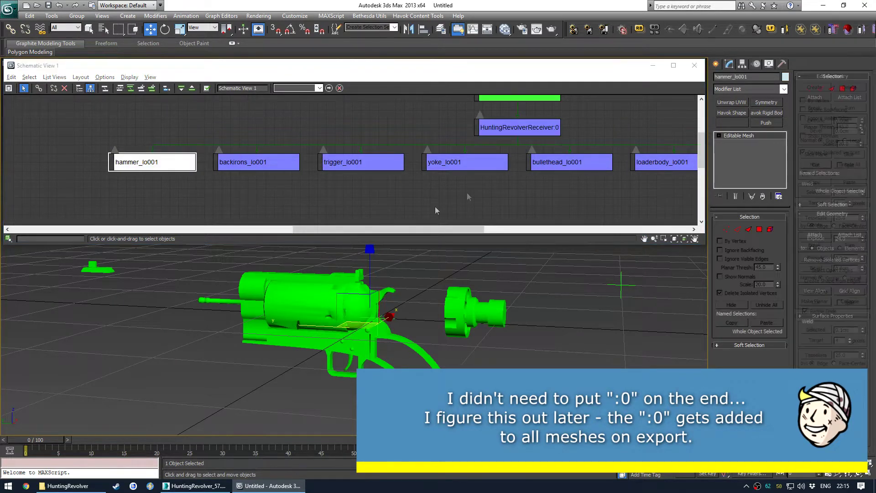
{"action": "left_click_drag", "start_coordinate": [760, 78], "coordinate": [620, 88]}
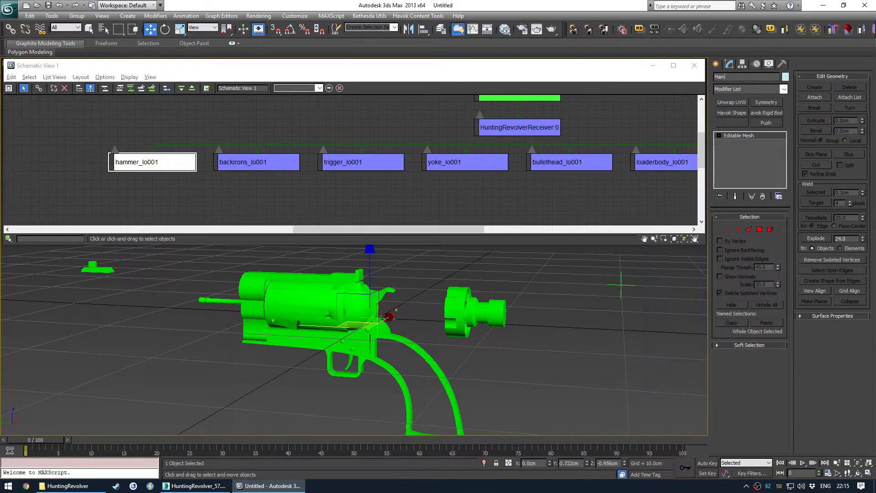
- Unlink backirons_lo001 from the receiver and place its schematic node well away from the weapon hierarchy
{"action": "left_click", "coordinate": [256, 162]}
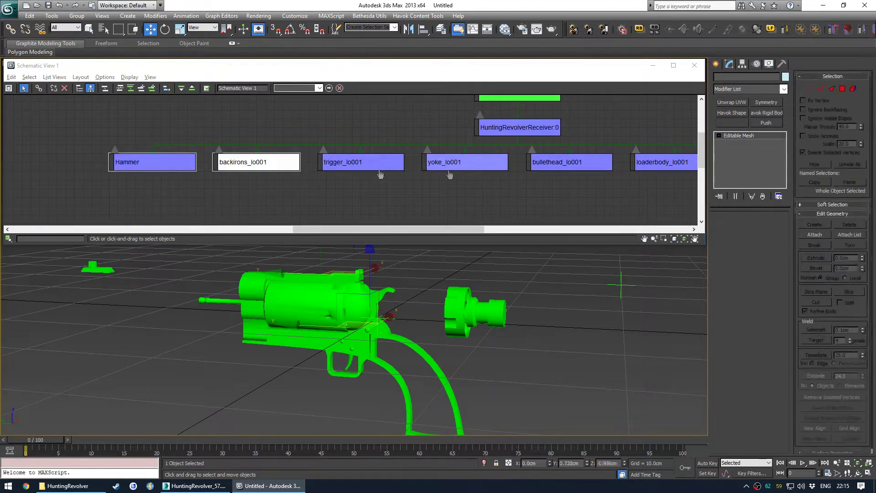
{"action": "middle_click_drag", "start_coordinate": [340, 292], "coordinate": [357, 271], "text": "alt"}
{"action": "left_click_drag", "start_coordinate": [357, 270], "coordinate": [425, 257]}
{"action": "key", "text": "ctrl+z"}
{"action": "scroll", "coordinate": [262, 164], "scroll_direction": "down", "scroll_amount": 10}
{"action": "left_click_drag", "start_coordinate": [262, 163], "coordinate": [410, 125]}
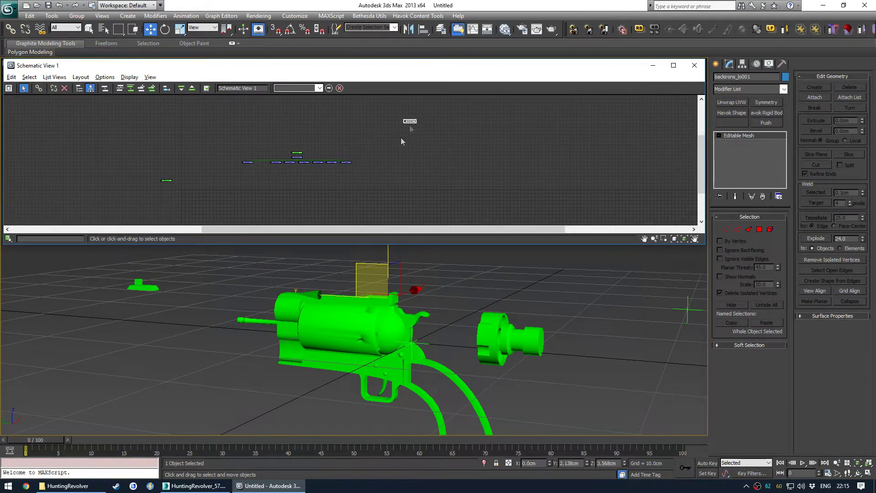
{"action": "left_click", "coordinate": [405, 127]}
- Rename the trigger_lo001 part to Trigger
{"action": "scroll", "coordinate": [293, 181], "scroll_direction": "up", "scroll_amount": 10}
{"action": "middle_click_drag", "start_coordinate": [216, 171], "coordinate": [245, 182]}
{"action": "left_click", "coordinate": [244, 178]}
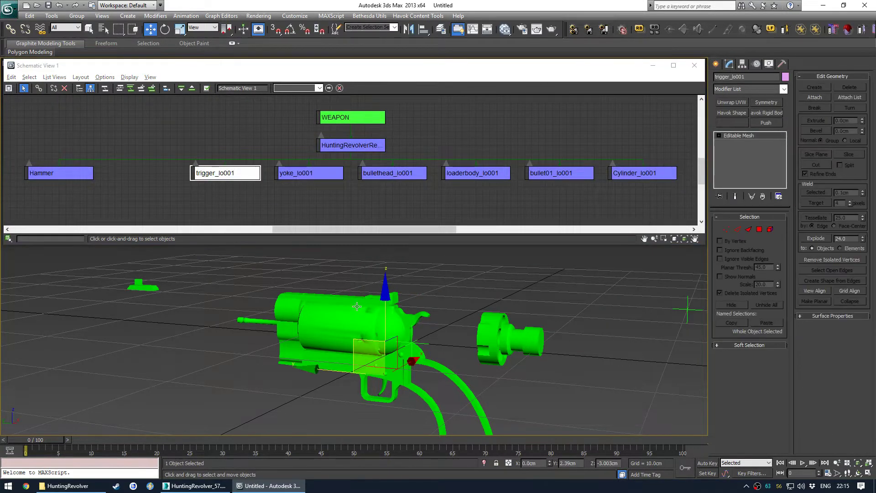
{"action": "scroll", "coordinate": [374, 172], "scroll_direction": "down", "scroll_amount": 5}
{"action": "scroll", "coordinate": [354, 155], "scroll_direction": "up", "scroll_amount": 8}
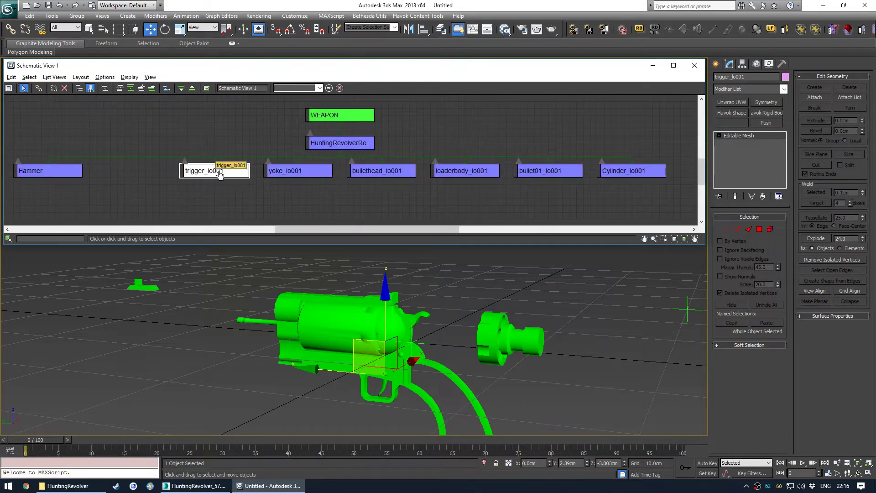
{"action": "left_click", "coordinate": [749, 77]}
{"action": "type", "text": "Trigger"}
{"action": "key", "text": "Return"}
- Rename yoke_lo001 to Yoke and bullethead_lo001 to Bullets
{"action": "left_click", "coordinate": [297, 170]}
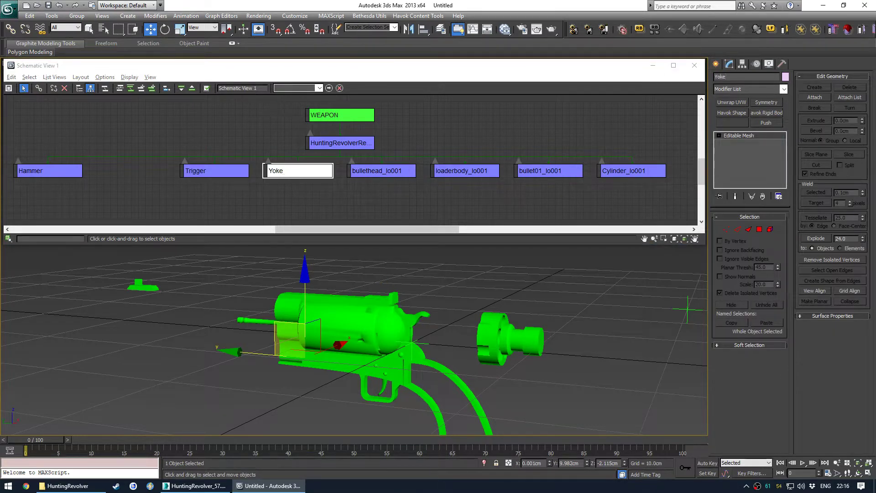
{"action": "left_click", "coordinate": [381, 171]}
{"action": "double_click", "coordinate": [744, 76]}
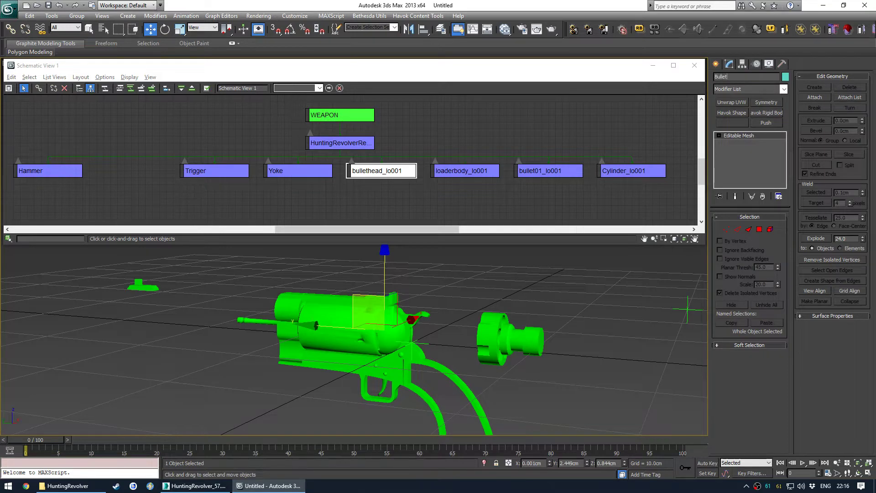
- Rename loaderbody_lo001 to Speedloader and bullet01_lo001 to Casings
{"action": "left_click", "coordinate": [462, 174]}
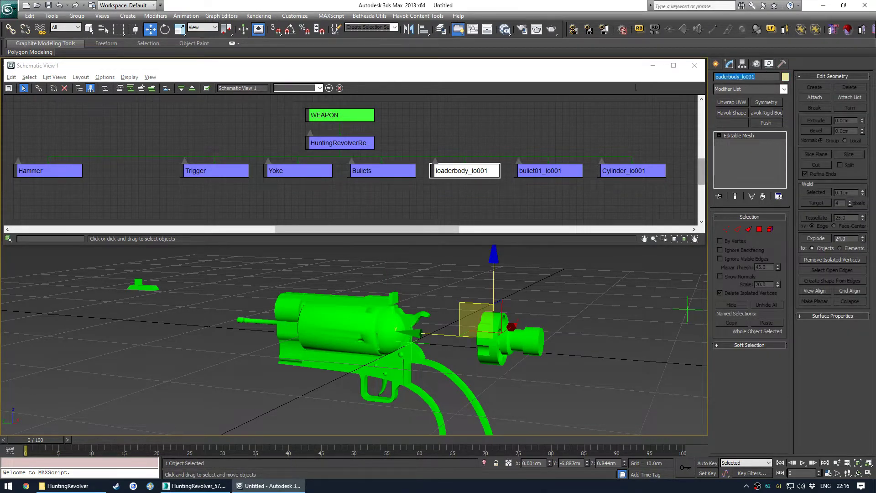
{"action": "type", "text": "Speedloader"}
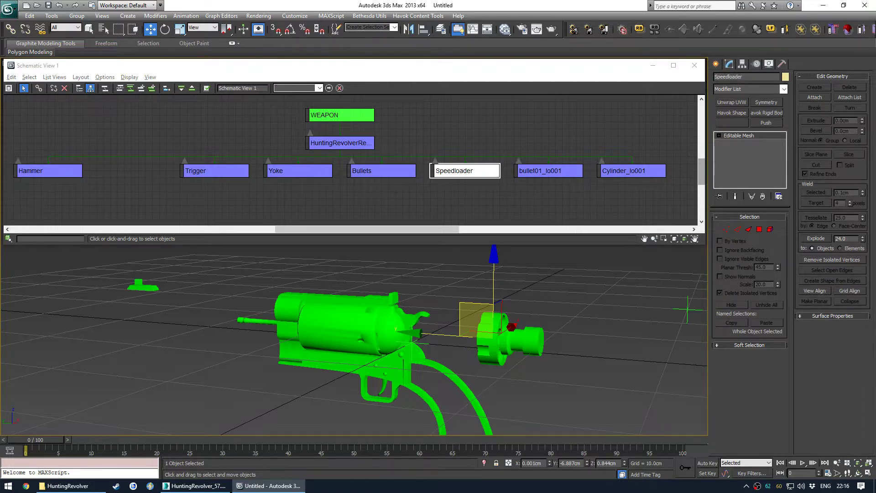
{"action": "left_click", "coordinate": [566, 170]}
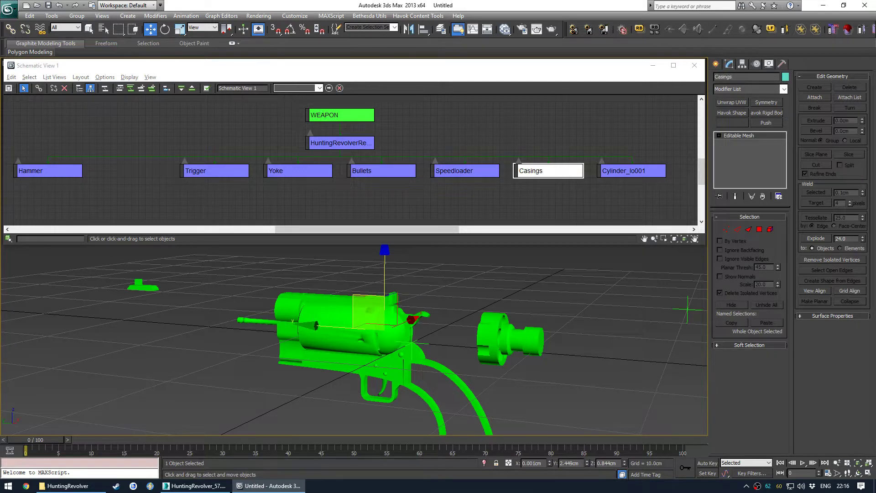
- Rename Cylinder_lo001 to Cylinder and clear the selection
{"action": "left_click", "coordinate": [625, 172]}
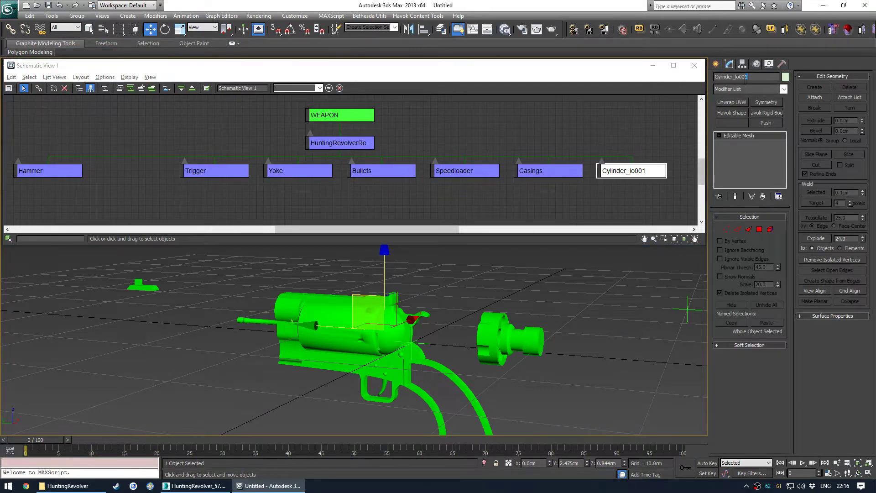
{"action": "key", "text": "Return"}
{"action": "left_click", "coordinate": [411, 141]}
- Arrange the children of HuntingRevolverReceiver:0 into one evenly spaced row in the schematic
{"action": "scroll", "coordinate": [332, 152], "scroll_direction": "down", "scroll_amount": 2}
{"action": "left_click", "coordinate": [340, 152]}
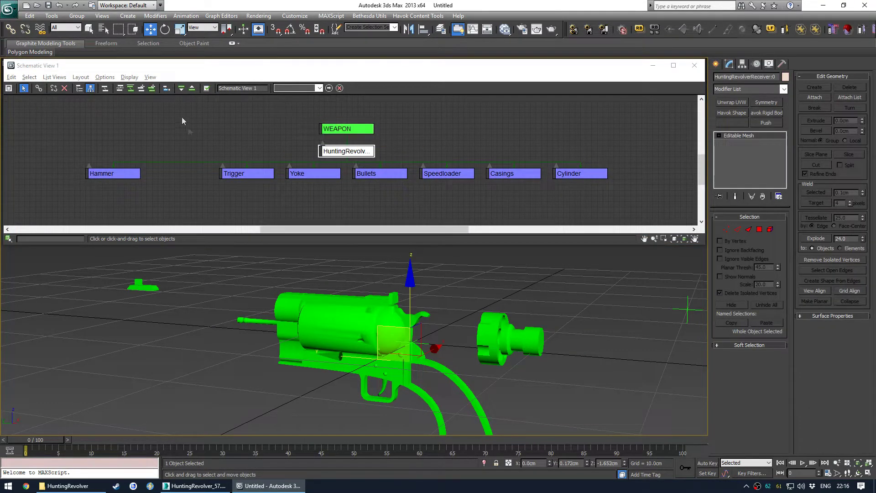
{"action": "left_click", "coordinate": [81, 77]}
{"action": "left_click", "coordinate": [132, 102]}
{"action": "middle_click_drag", "start_coordinate": [288, 147], "coordinate": [298, 140]}
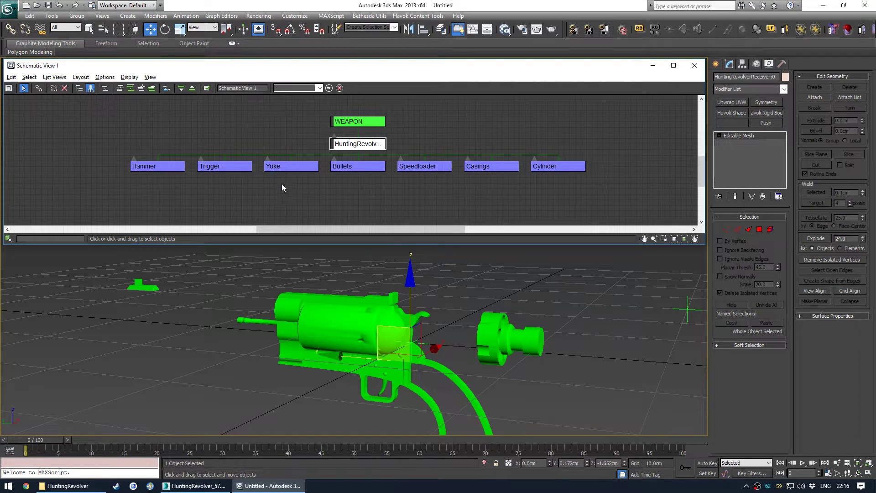
- Scatter the schematic by moving the receiver node aside and dropping the Bullets node below the row of parts
{"action": "left_click_drag", "start_coordinate": [362, 147], "coordinate": [346, 160]}
{"action": "left_click", "coordinate": [325, 182]}
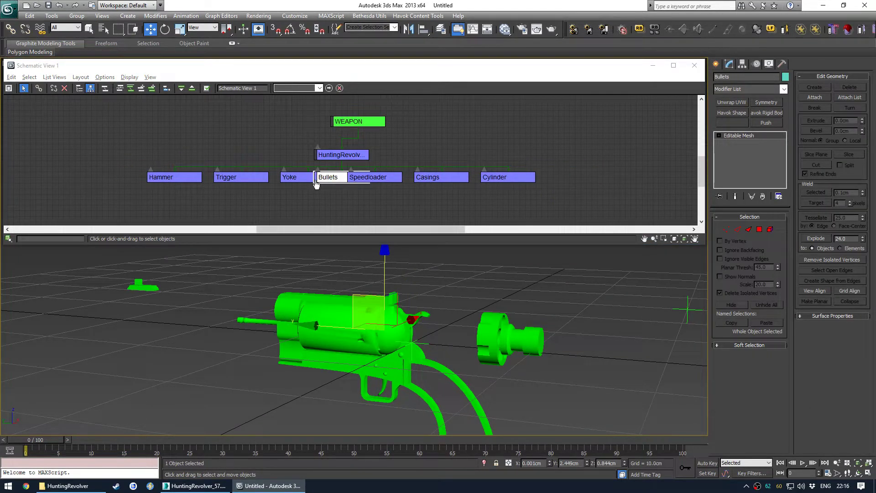
{"action": "left_click_drag", "start_coordinate": [318, 182], "coordinate": [317, 195]}
{"action": "scroll", "coordinate": [316, 195], "scroll_direction": "up", "scroll_amount": 5}
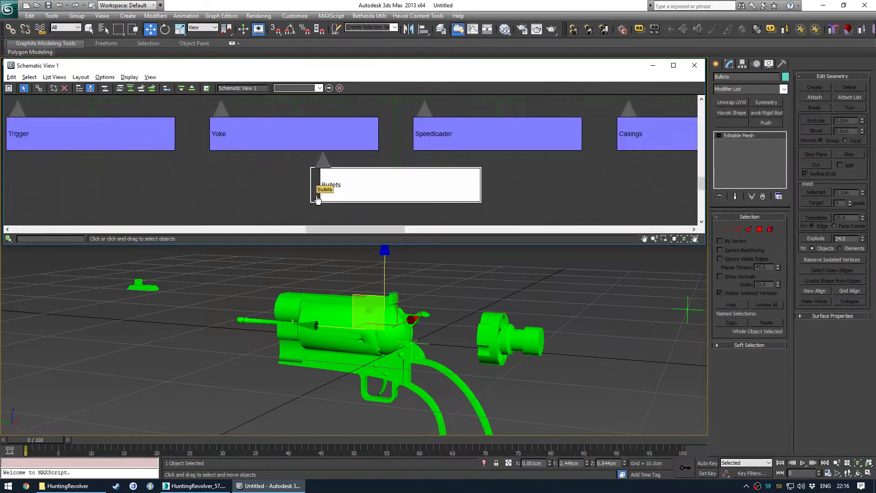
{"action": "scroll", "coordinate": [310, 180], "scroll_direction": "down", "scroll_amount": 5}
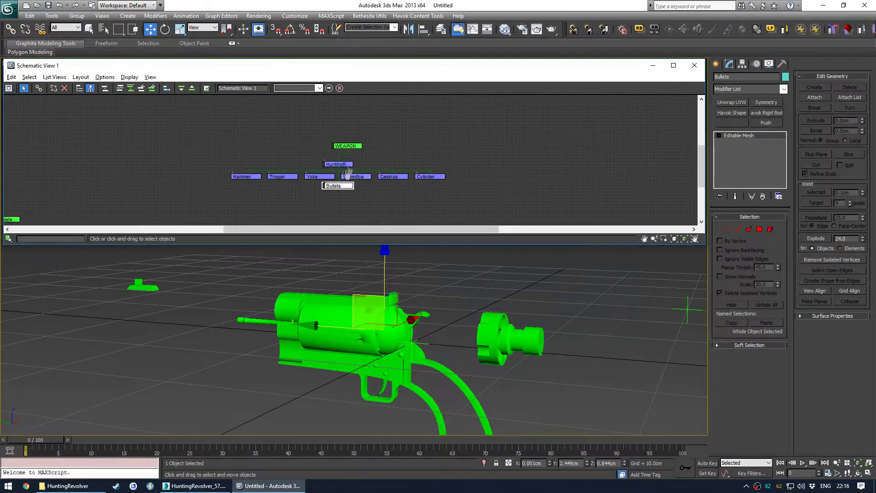
{"action": "left_click", "coordinate": [312, 156]}
{"action": "left_click_drag", "start_coordinate": [314, 159], "coordinate": [383, 159]}
{"action": "scroll", "coordinate": [349, 183], "scroll_direction": "up", "scroll_amount": 5}
{"action": "left_click", "coordinate": [370, 152]}
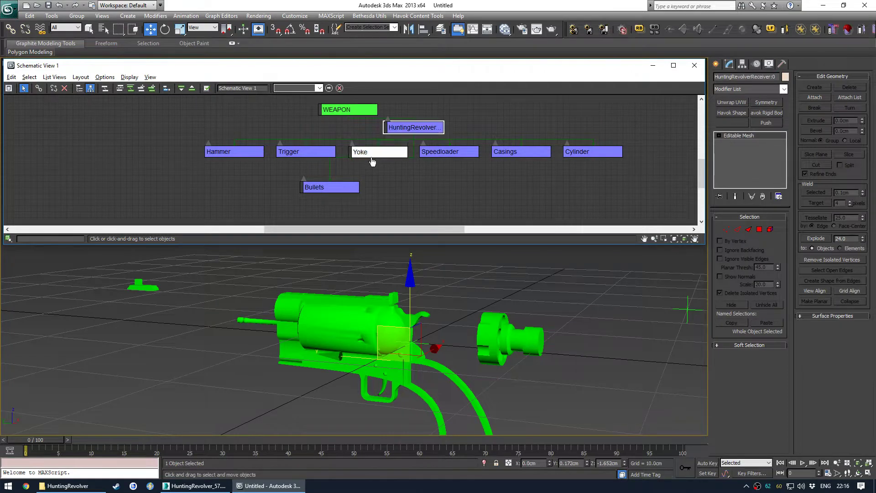
{"action": "left_click_drag", "start_coordinate": [421, 128], "coordinate": [518, 146]}
{"action": "left_click", "coordinate": [564, 124]}
{"action": "left_click_drag", "start_coordinate": [609, 122], "coordinate": [520, 157]}
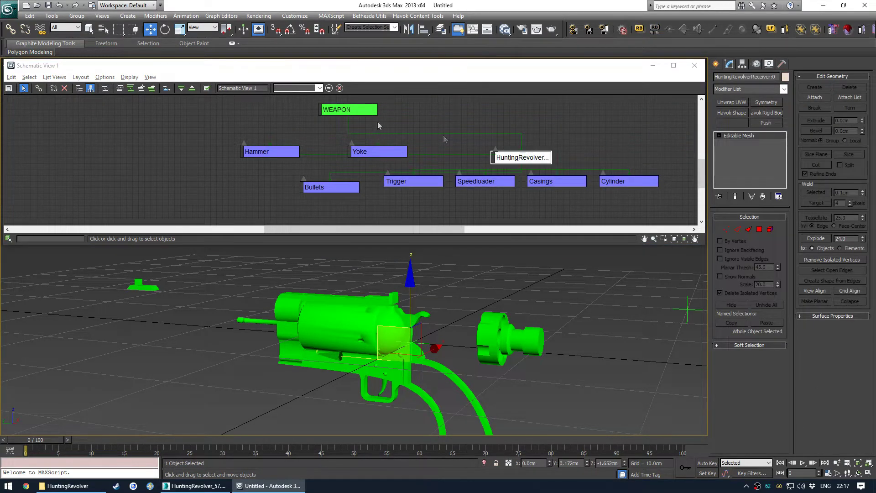
- Arrange the receiver's children into a row again and move the receiver node with them back under WEAPON
{"action": "left_click", "coordinate": [86, 77]}
{"action": "left_click", "coordinate": [100, 101]}
{"action": "left_click_drag", "start_coordinate": [499, 171], "coordinate": [344, 154]}
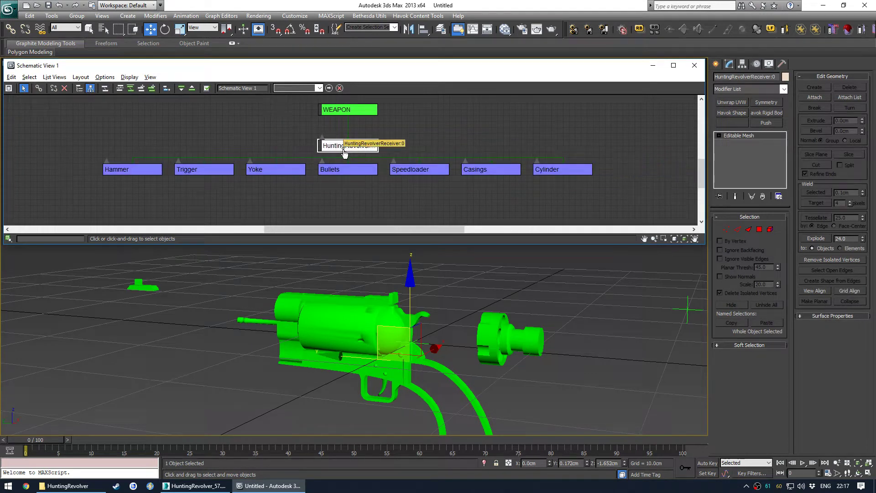
- Arrange the children of WEAPON so the receiver node sits directly beneath it, and clear the selection
{"action": "left_click", "coordinate": [348, 113]}
{"action": "left_click", "coordinate": [81, 77]}
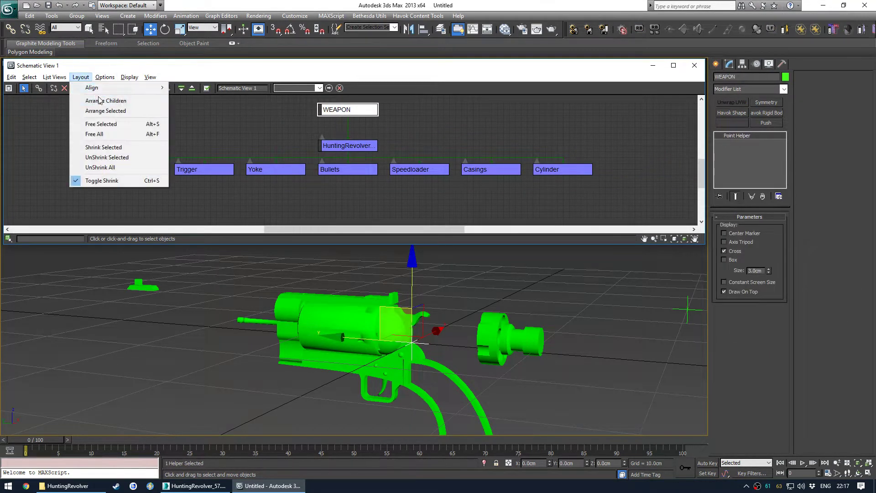
{"action": "left_click", "coordinate": [101, 101]}
{"action": "middle_click_drag", "start_coordinate": [334, 132], "coordinate": [353, 151]}
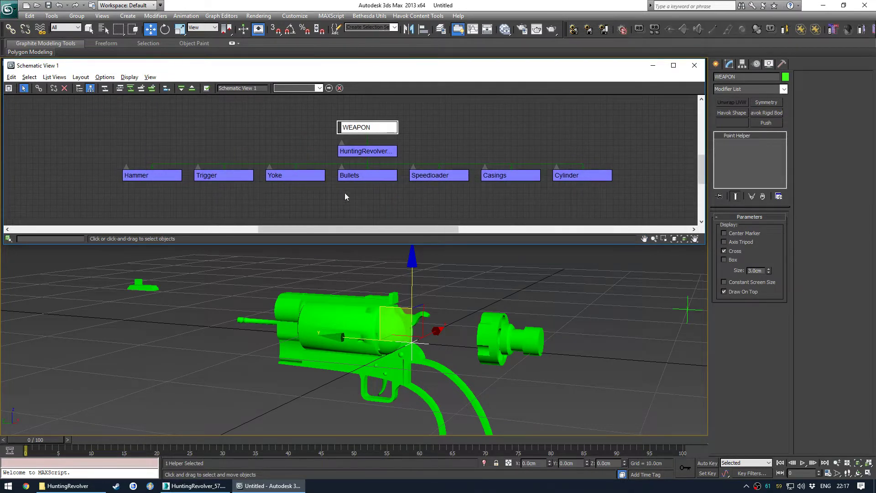
{"action": "middle_click_drag", "start_coordinate": [425, 140], "coordinate": [418, 143]}
{"action": "left_click", "coordinate": [372, 211]}
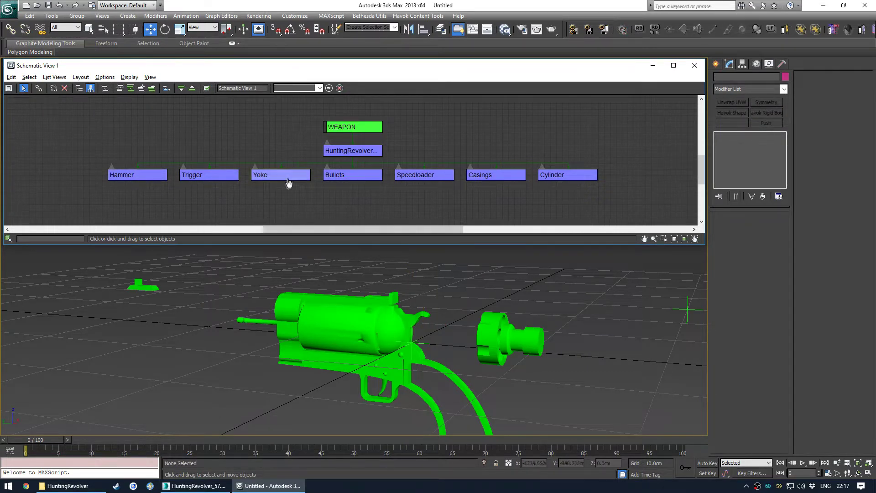
- Clone the WEAPON point helper as a copy named C-Receiver and locate its node in the schematic
{"action": "left_click", "coordinate": [351, 118]}
{"action": "right_click", "coordinate": [451, 315]}
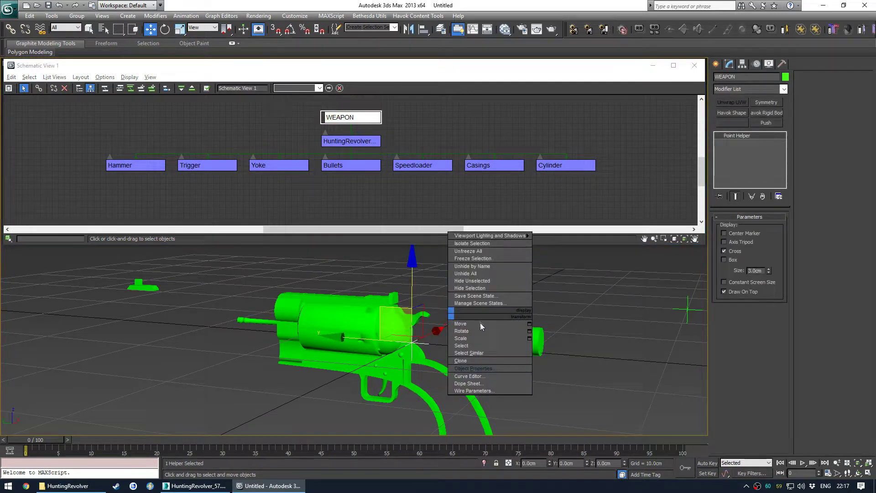
{"action": "left_click", "coordinate": [475, 368]}
{"action": "left_click", "coordinate": [519, 103]}
{"action": "right_click", "coordinate": [455, 309]}
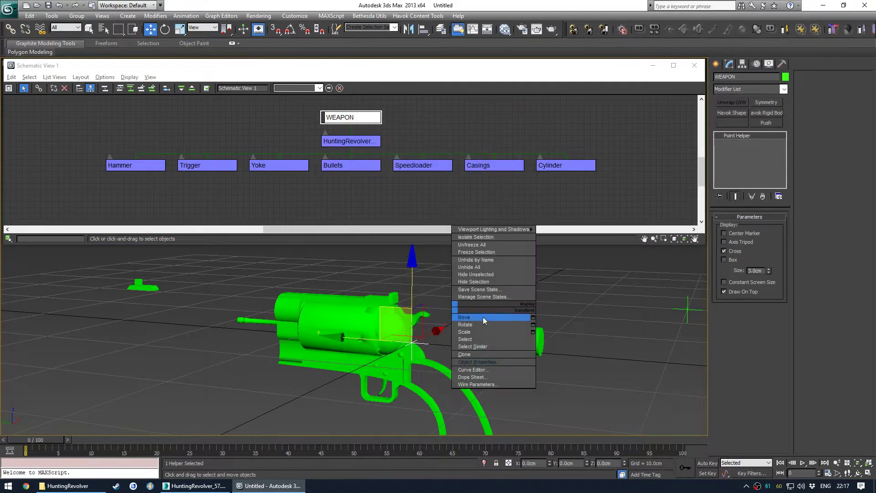
{"action": "left_click", "coordinate": [470, 355]}
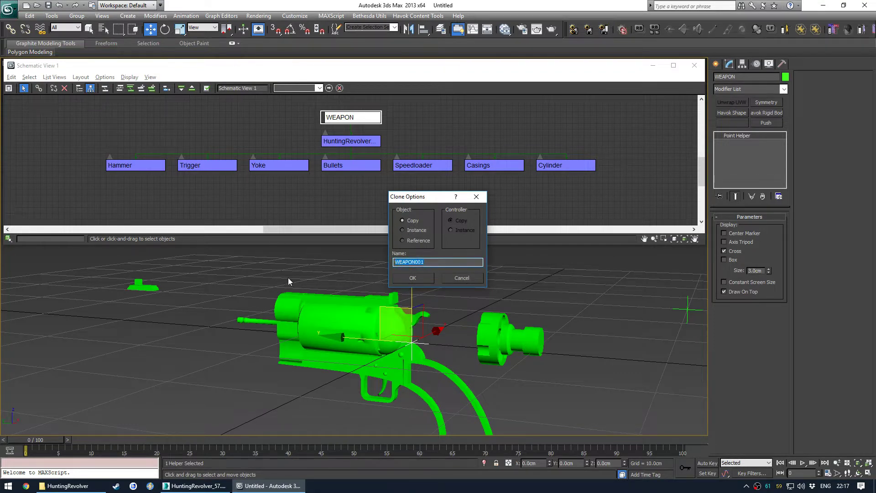
{"action": "type", "text": "C-Receiver"}
{"action": "key", "text": "Return"}
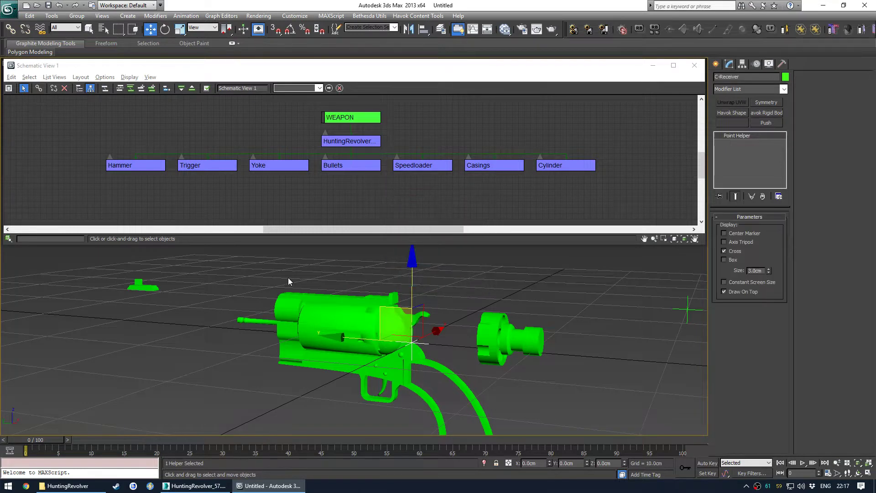
{"action": "scroll", "coordinate": [208, 180], "scroll_direction": "down", "scroll_amount": 5}
{"action": "scroll", "coordinate": [208, 180], "scroll_direction": "up", "scroll_amount": 2}
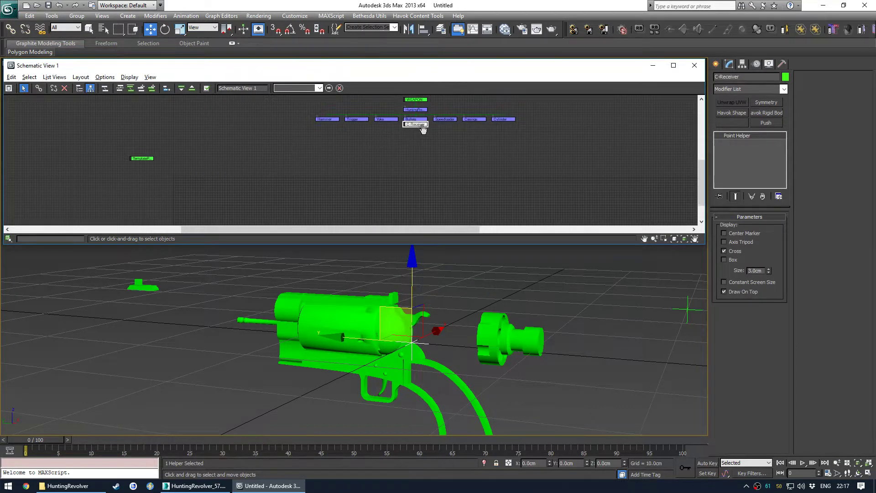
- Link the C-Receiver helper to the HuntingRevolver receiver node in the schematic
{"action": "middle_click_drag", "start_coordinate": [424, 130], "coordinate": [387, 200]}
{"action": "scroll", "coordinate": [387, 200], "scroll_direction": "up", "scroll_amount": 3}
{"action": "left_click_drag", "start_coordinate": [381, 195], "coordinate": [399, 206]}
{"action": "middle_click_drag", "start_coordinate": [402, 210], "coordinate": [393, 200]}
{"action": "left_click", "coordinate": [440, 196]}
{"action": "key", "text": "c"}
{"action": "left_click_drag", "start_coordinate": [390, 193], "coordinate": [379, 145]}
- Arrange the children of WEAPON so C-Receiver lines up in the row beneath the receiver node, and deselect everything
{"action": "left_click", "coordinate": [364, 120]}
{"action": "left_click", "coordinate": [82, 77]}
{"action": "left_click", "coordinate": [98, 102]}
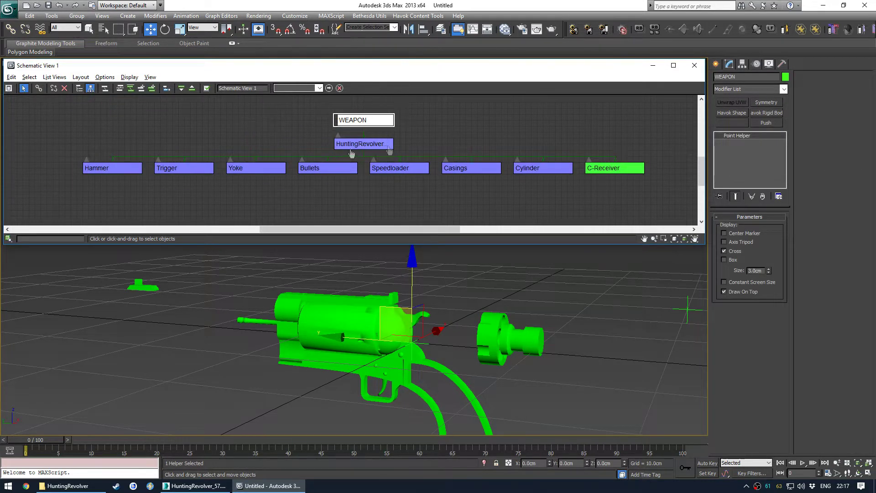
{"action": "left_click", "coordinate": [483, 142]}
{"action": "middle_click_drag", "start_coordinate": [495, 134], "coordinate": [478, 144]}
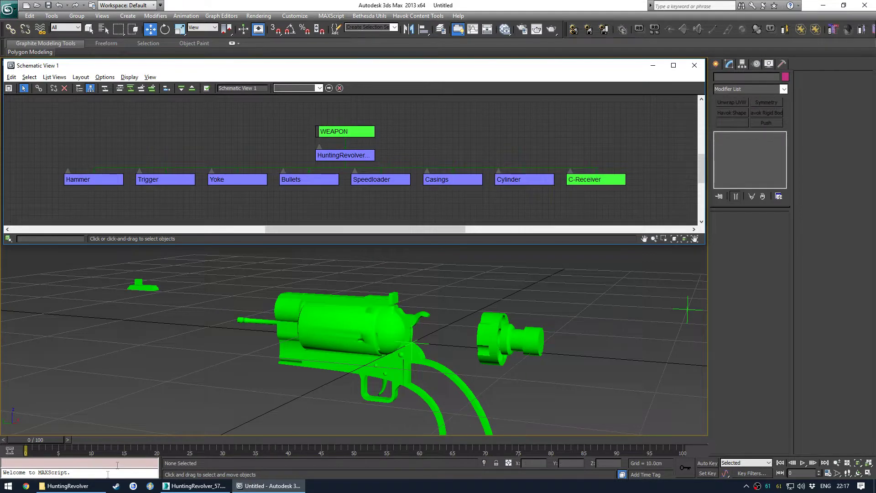
- Open the reference mesh 44_1.nif in NifSkope and examine the point name in its BSConnectPoint::Children block
{"action": "left_click", "coordinate": [68, 486]}
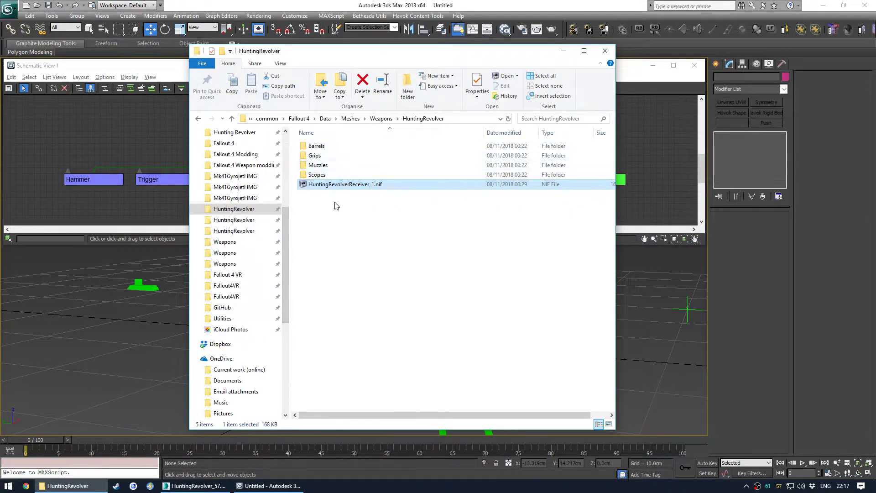
{"action": "key", "text": "alt+Left"}
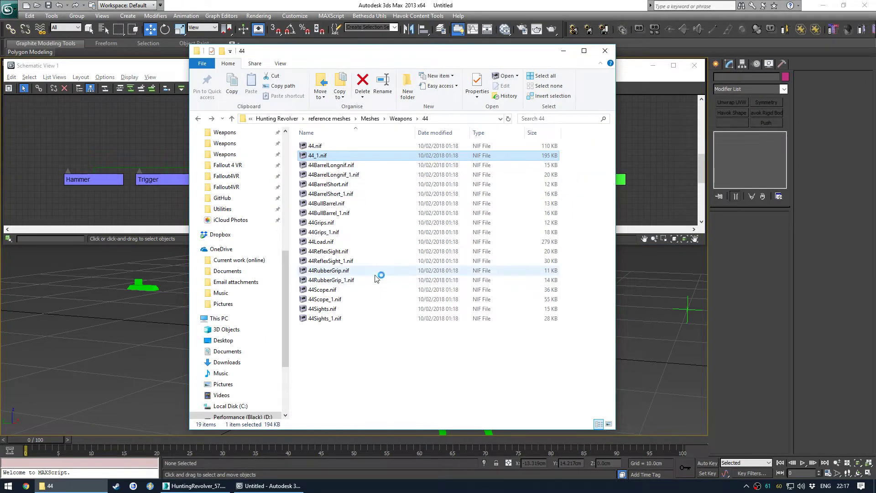
{"action": "key", "text": "Return"}
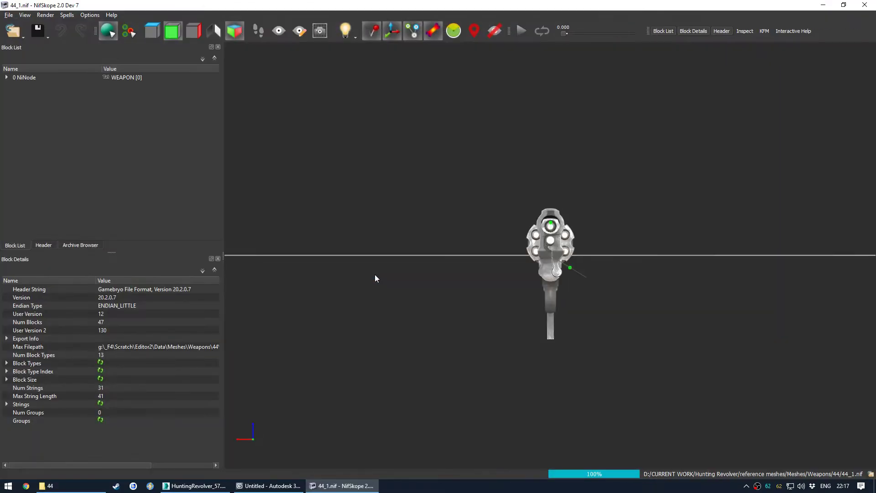
{"action": "left_click", "coordinate": [6, 77]}
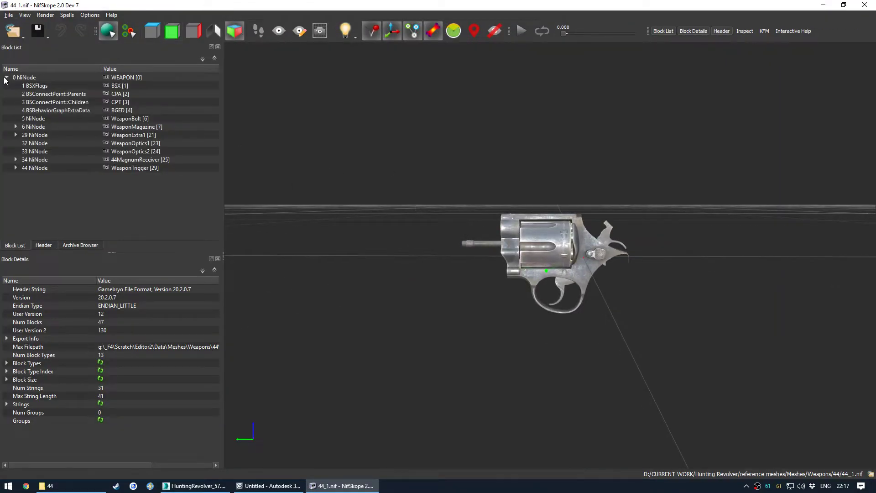
{"action": "left_click", "coordinate": [69, 93]}
{"action": "left_click", "coordinate": [76, 103]}
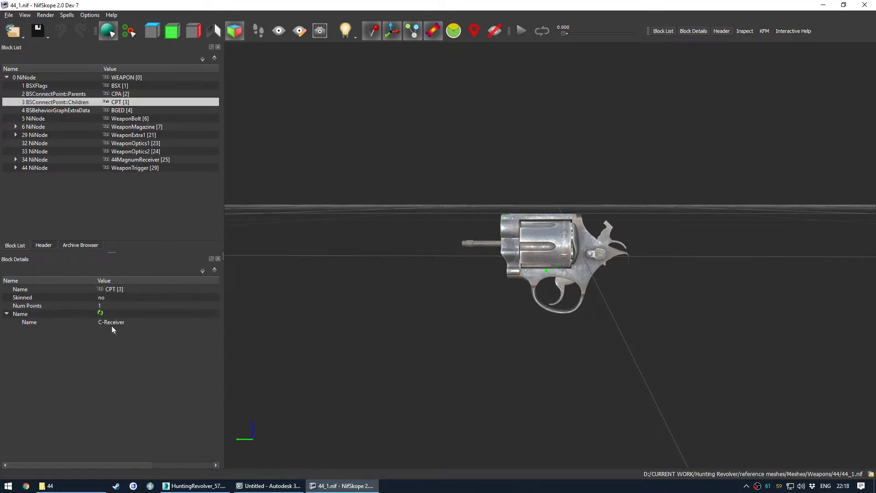
{"action": "left_click", "coordinate": [48, 322]}
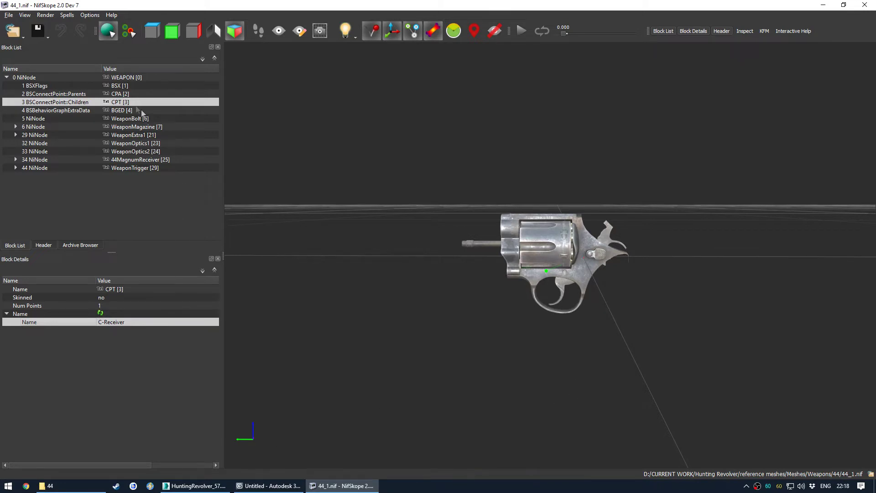
- Examine the parent, name and translation of every connect point in the BSConnectPoint::Parents block
{"action": "left_click", "coordinate": [119, 94]}
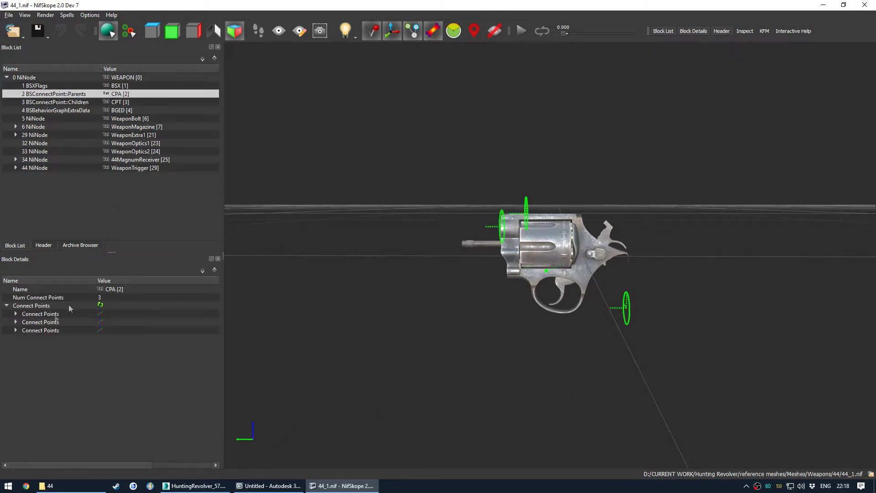
{"action": "left_click", "coordinate": [16, 330]}
{"action": "left_click", "coordinate": [16, 323]}
{"action": "left_click", "coordinate": [16, 314]}
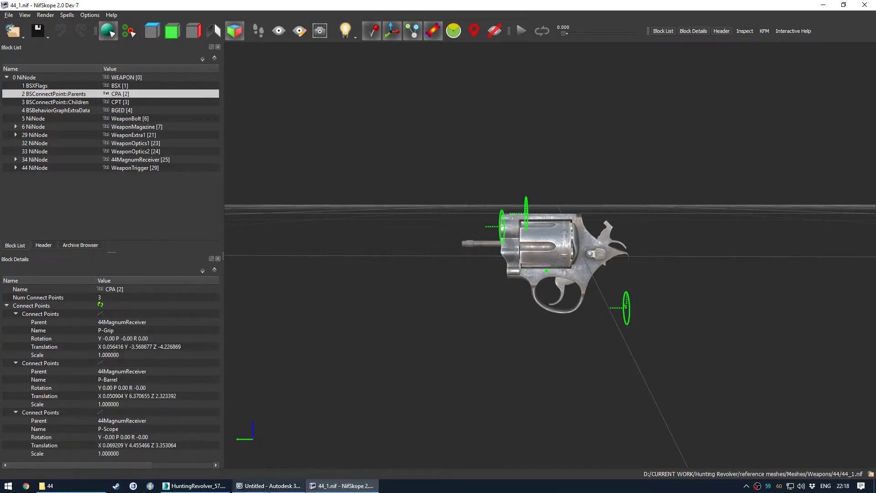
- Switch back to 3ds Max and clone the C-Receiver helper as a copy named P-Barrel
{"action": "left_click", "coordinate": [269, 485]}
{"action": "middle_click_drag", "start_coordinate": [425, 291], "coordinate": [440, 295], "text": "alt"}
{"action": "left_click", "coordinate": [584, 181]}
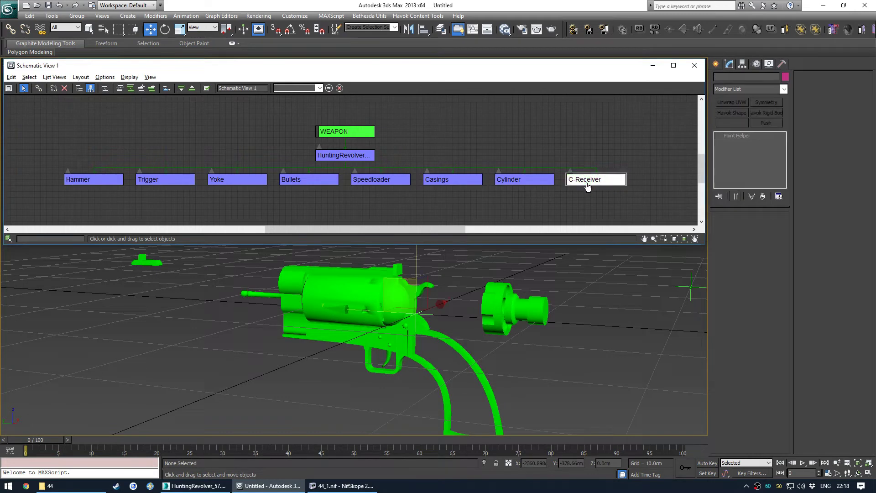
{"action": "right_click", "coordinate": [455, 290]}
{"action": "left_click", "coordinate": [483, 331]}
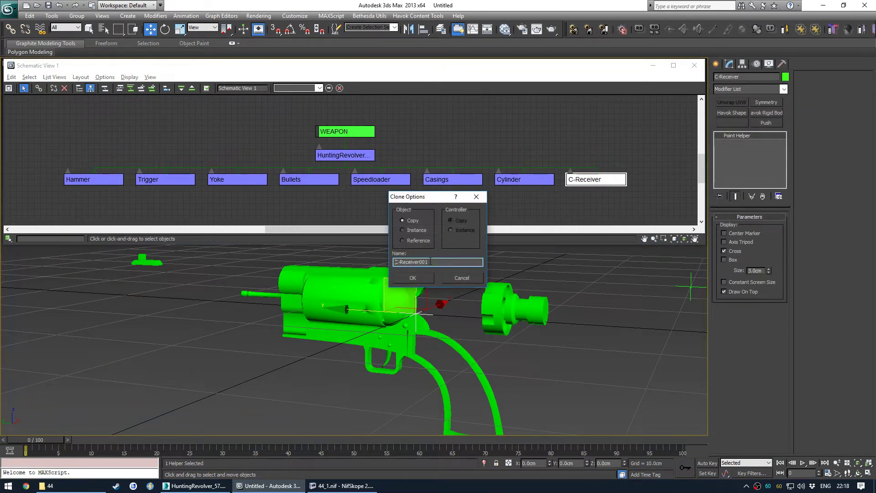
{"action": "type", "text": "P-Barrel"}
{"action": "key", "text": "Return"}
- Move the P-Barrel helper in a side view and snap it to the receiver's front face at the barrel socket, about Y 12.345 cm, Z 2.111 cm
{"action": "middle_click_drag", "start_coordinate": [356, 309], "coordinate": [520, 362], "text": "alt"}
{"action": "key", "text": "v"}
{"action": "left_click", "coordinate": [395, 339]}
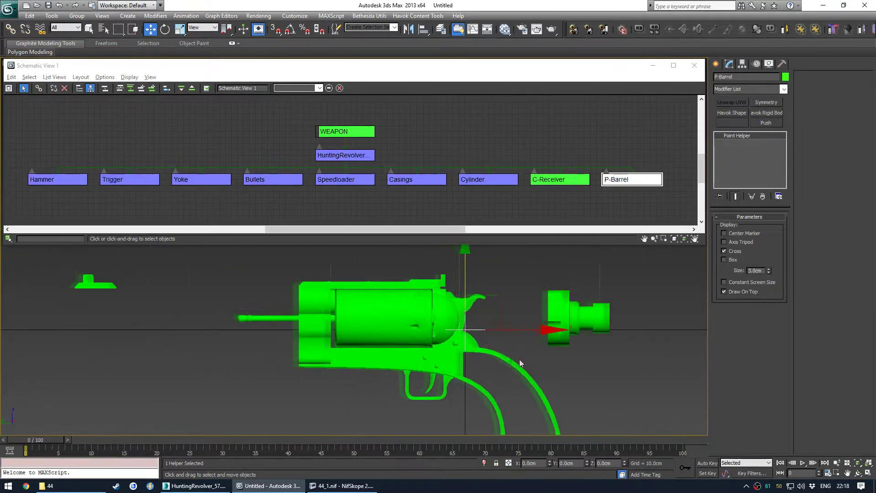
{"action": "scroll", "coordinate": [493, 315], "scroll_direction": "up", "scroll_amount": 1}
{"action": "left_click_drag", "start_coordinate": [494, 312], "coordinate": [298, 278]}
{"action": "scroll", "coordinate": [259, 293], "scroll_direction": "up", "scroll_amount": 10}
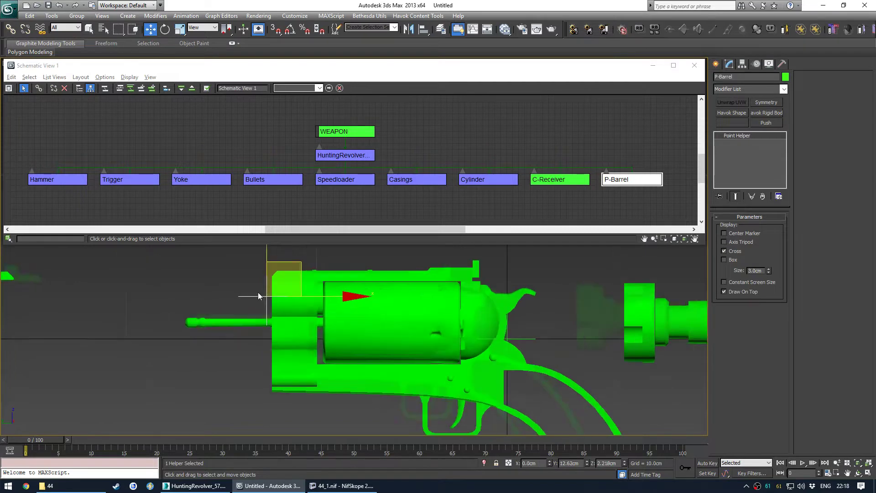
{"action": "middle_click_drag", "start_coordinate": [341, 301], "coordinate": [349, 325]}
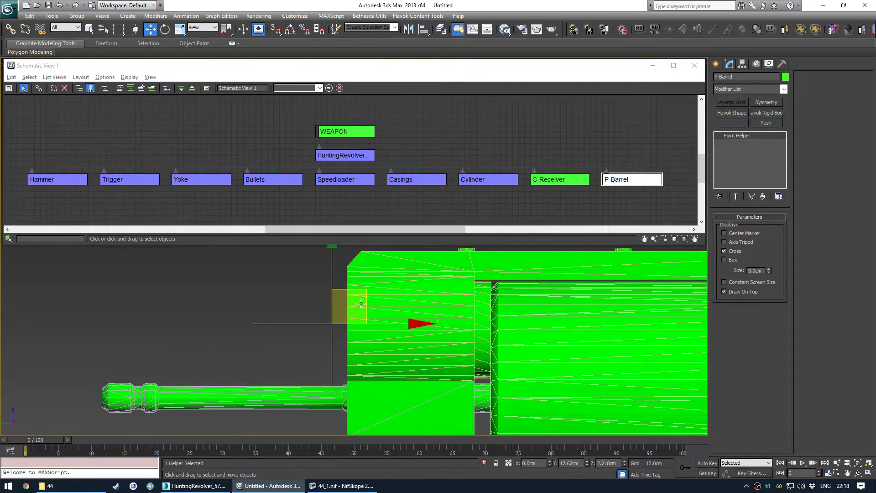
{"action": "key", "text": "s"}
{"action": "left_click_drag", "start_coordinate": [367, 292], "coordinate": [347, 318]}
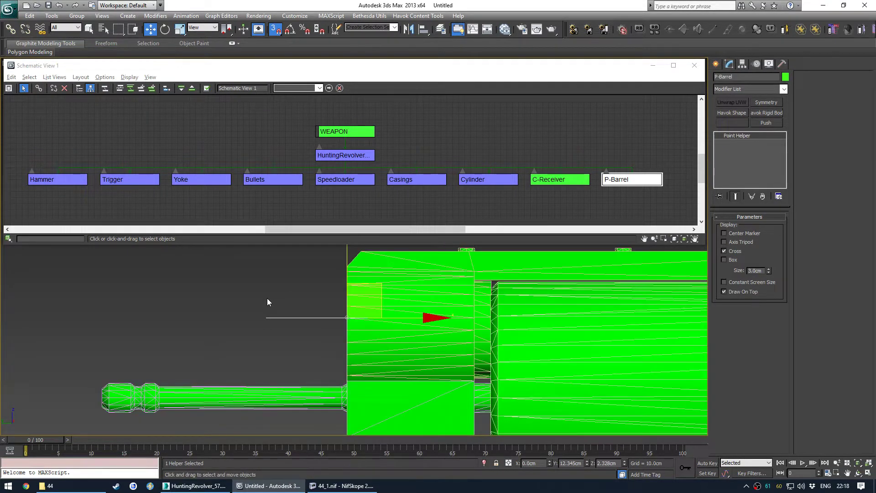
{"action": "mouse_move", "coordinate": [346, 337]}
{"action": "middle_mouse_down"}
{"action": "mouse_move", "coordinate": [338, 336]}
{"action": "mouse_move", "coordinate": [386, 324]}
{"action": "mouse_move", "coordinate": [387, 353]}
{"action": "mouse_move", "coordinate": [378, 343]}
{"action": "mouse_move", "coordinate": [443, 341]}
{"action": "mouse_move", "coordinate": [438, 331]}
{"action": "mouse_move", "coordinate": [364, 309]}
{"action": "middle_mouse_up"}
{"action": "scroll", "coordinate": [364, 310], "scroll_direction": "down", "scroll_amount": 6}
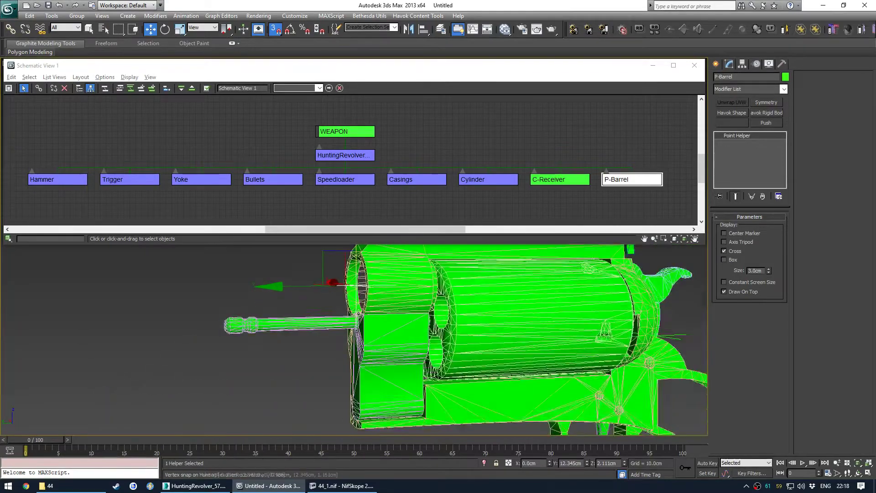
- Clone the P-Barrel helper as a copy named P-Scope
{"action": "middle_click_drag", "start_coordinate": [392, 346], "coordinate": [447, 305], "text": "alt"}
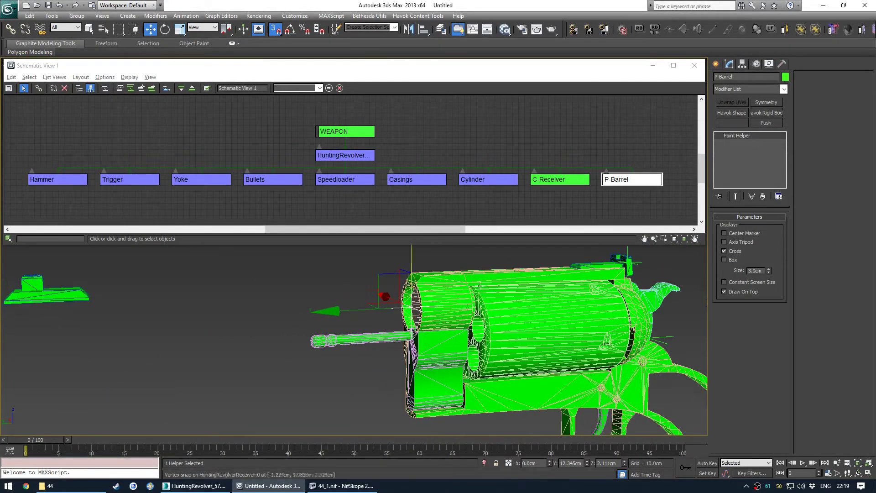
{"action": "right_click", "coordinate": [447, 304]}
{"action": "left_click", "coordinate": [395, 350]}
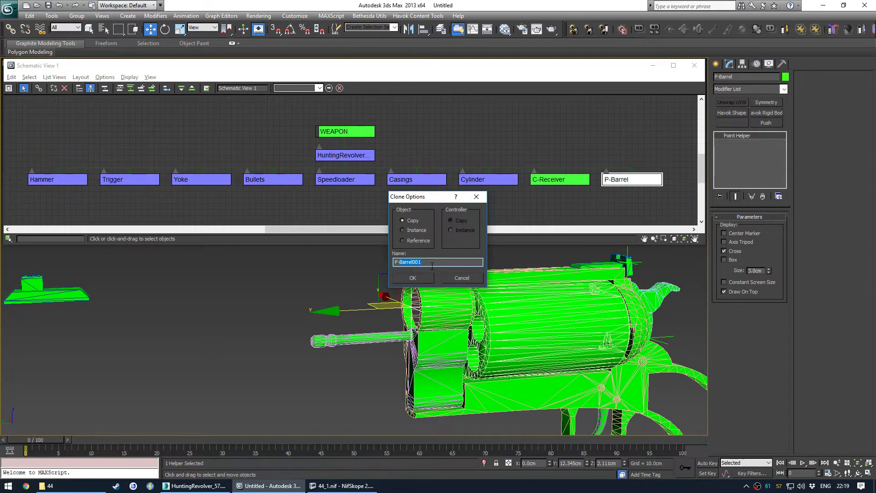
{"action": "type", "text": "P-Scope"}
{"action": "key", "text": "Return"}
- Snap the P-Scope helper to the rear upper edge of the receiver beside the rear sight, at Y 1.843 cm, Z 3.561 cm
{"action": "mouse_move", "coordinate": [432, 265]}
{"action": "middle_mouse_down", "text": "alt"}
{"action": "mouse_move", "coordinate": [422, 300]}
{"action": "mouse_move", "coordinate": [429, 297]}
{"action": "middle_mouse_up", "text": "alt"}
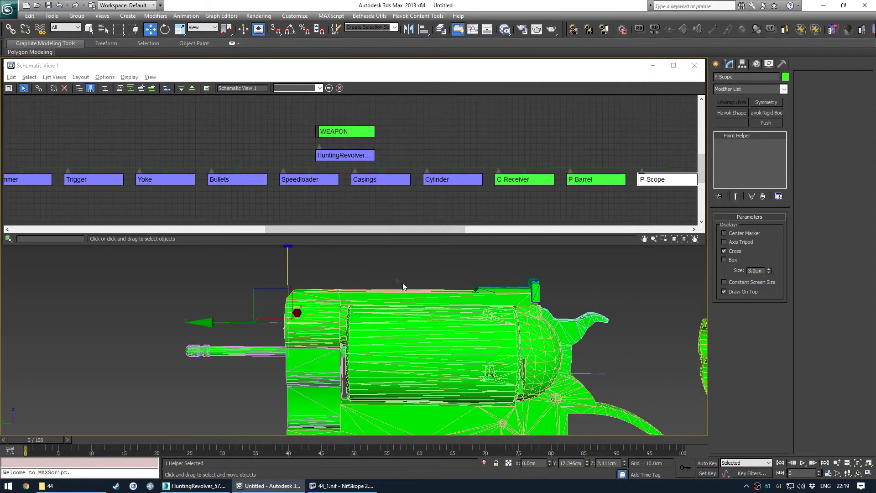
{"action": "scroll", "coordinate": [403, 286], "scroll_direction": "down", "scroll_amount": 2}
{"action": "key", "text": "v"}
{"action": "left_click", "coordinate": [372, 315]}
{"action": "middle_click_drag", "start_coordinate": [403, 319], "coordinate": [401, 395]}
{"action": "scroll", "coordinate": [400, 396], "scroll_direction": "up", "scroll_amount": 2}
{"action": "scroll", "coordinate": [400, 397], "scroll_direction": "up", "scroll_amount": 8}
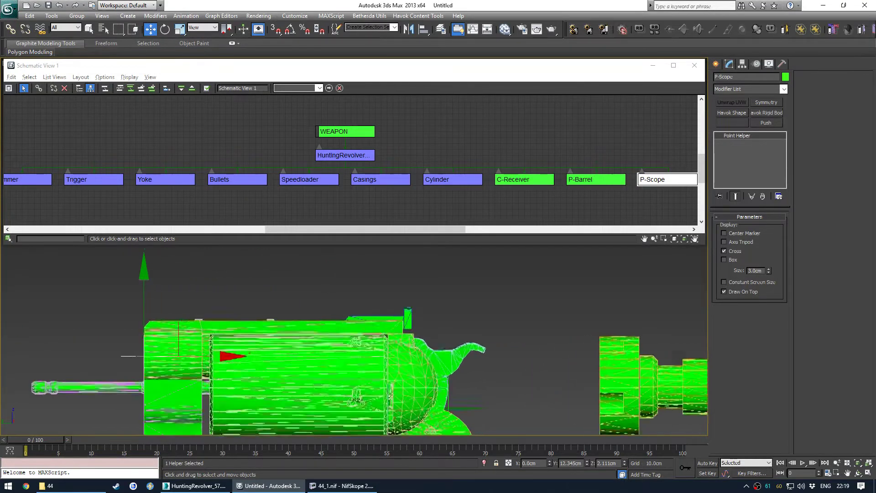
{"action": "scroll", "coordinate": [389, 354], "scroll_direction": "up", "scroll_amount": 1}
{"action": "middle_click_drag", "start_coordinate": [305, 321], "coordinate": [328, 322]}
{"action": "key", "text": "s"}
{"action": "left_click_drag", "start_coordinate": [167, 326], "coordinate": [428, 317]}
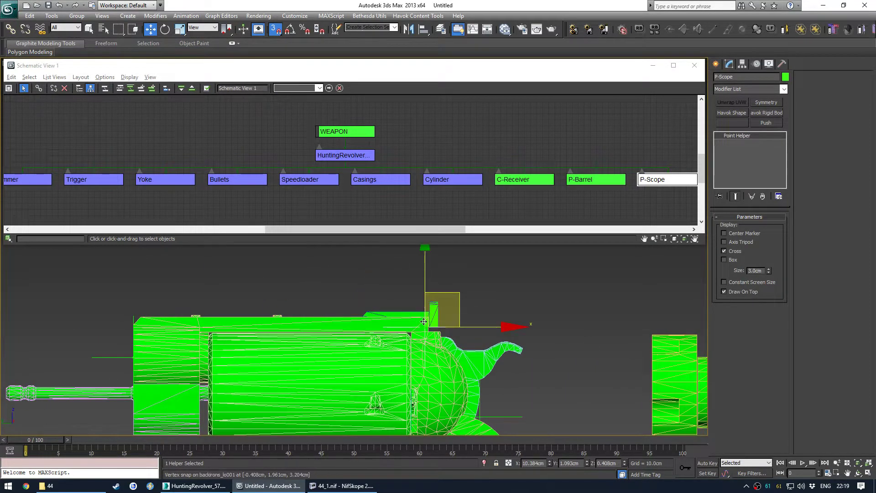
{"action": "scroll", "coordinate": [429, 319], "scroll_direction": "up", "scroll_amount": 4}
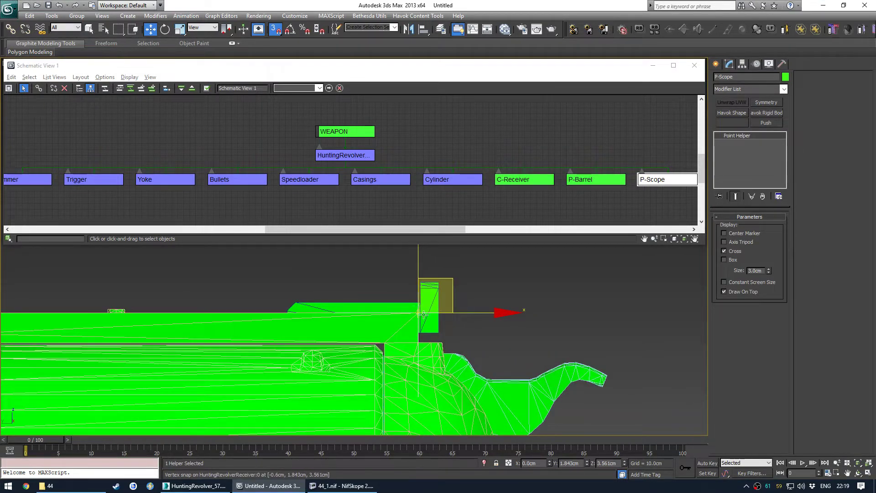
- Clone the P-Scope helper as a copy named P-Grip
{"action": "scroll", "coordinate": [423, 318], "scroll_direction": "down", "scroll_amount": 5}
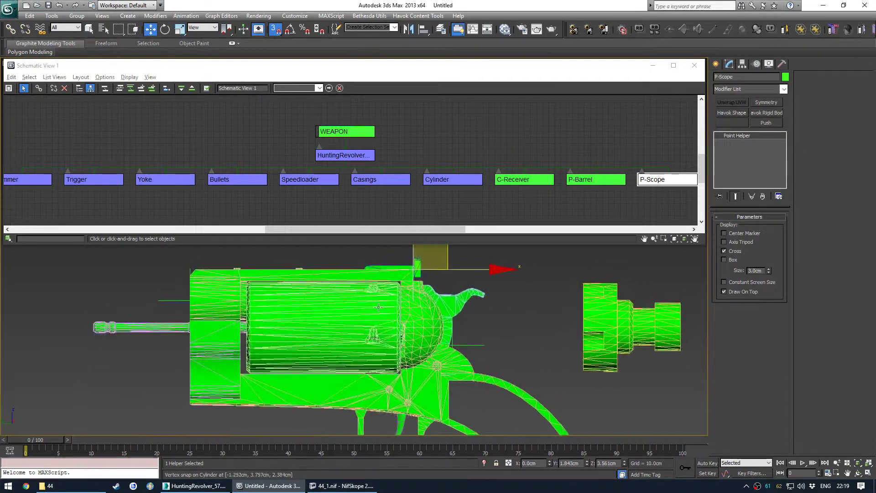
{"action": "middle_click_drag", "start_coordinate": [365, 307], "coordinate": [354, 307]}
{"action": "middle_click_drag", "start_coordinate": [418, 284], "coordinate": [412, 284]}
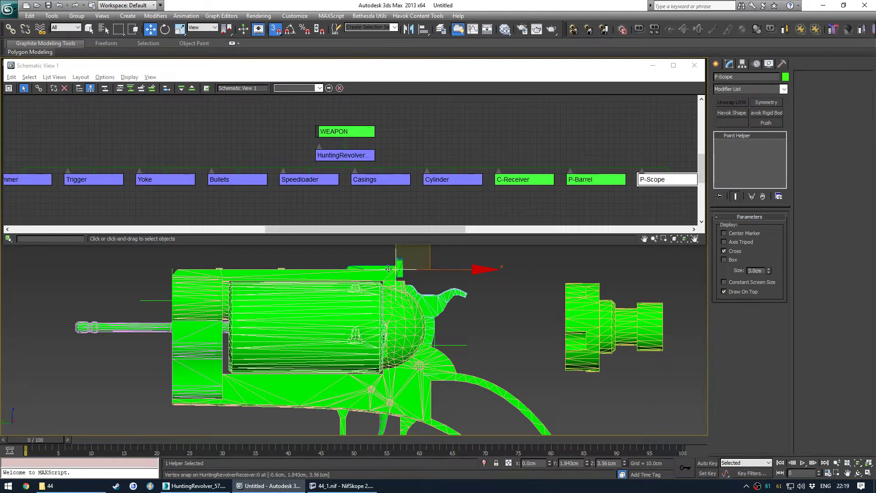
{"action": "middle_click_drag", "start_coordinate": [358, 279], "coordinate": [338, 275]}
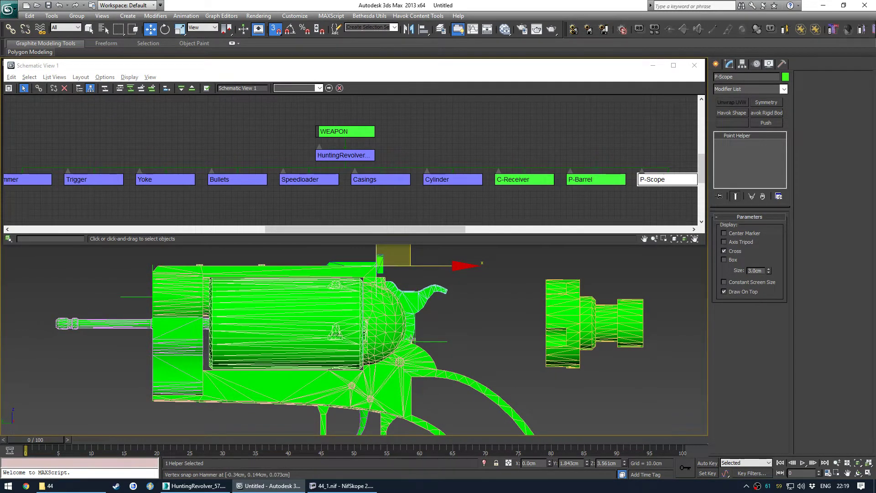
{"action": "middle_click_drag", "start_coordinate": [391, 296], "coordinate": [333, 304]}
{"action": "right_click", "coordinate": [355, 307]}
{"action": "left_click", "coordinate": [381, 364]}
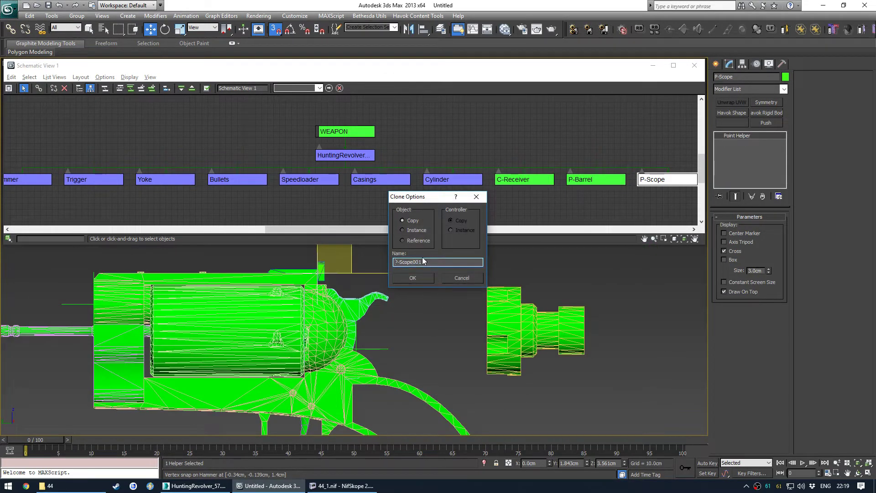
{"action": "type", "text": "P-Grip"}
{"action": "key", "text": "Return"}
- Snap the P-Grip helper to the receiver's rear edge where the grip frame begins, at Y 0.172 cm, Z -1.652 cm
{"action": "left_click_drag", "start_coordinate": [350, 258], "coordinate": [353, 389]}
{"action": "scroll", "coordinate": [358, 335], "scroll_direction": "up", "scroll_amount": 6}
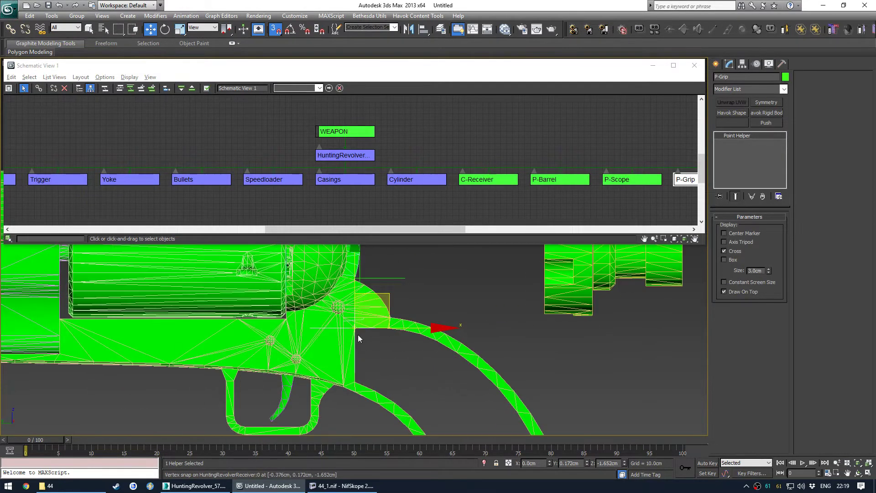
{"action": "scroll", "coordinate": [354, 315], "scroll_direction": "down", "scroll_amount": 8}
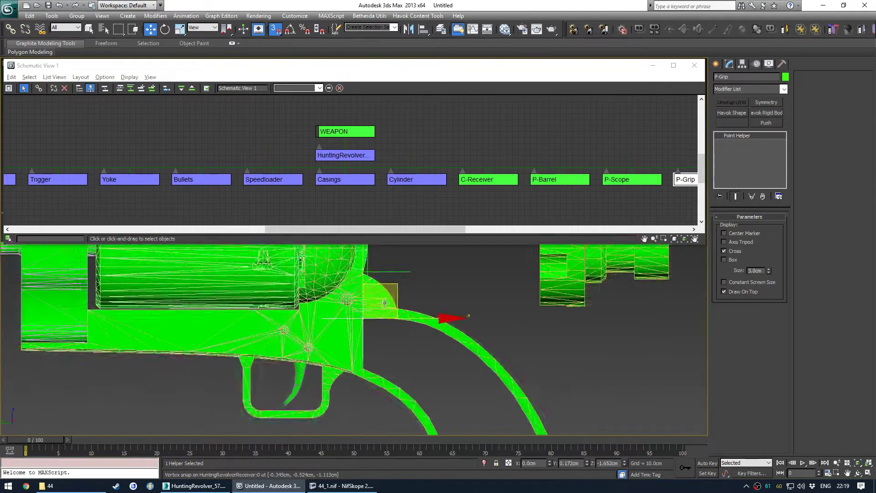
{"action": "middle_click_drag", "start_coordinate": [347, 301], "coordinate": [391, 316]}
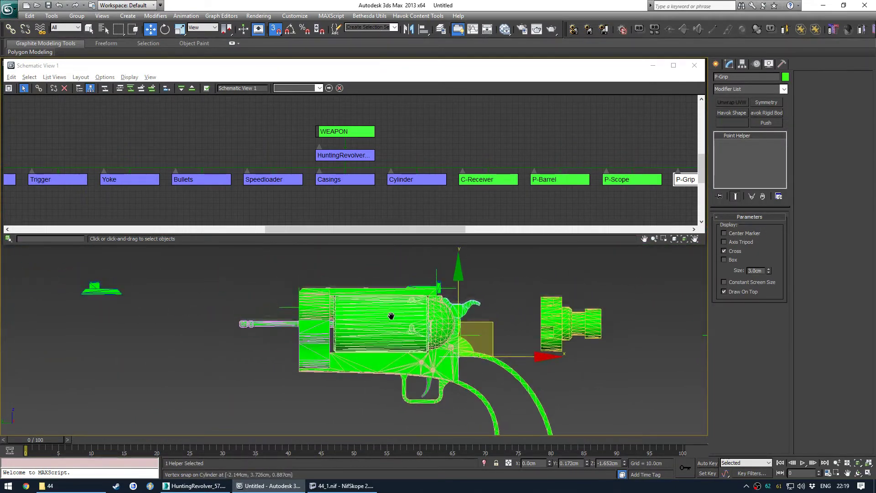
{"action": "middle_click_drag", "start_coordinate": [330, 296], "coordinate": [295, 299]}
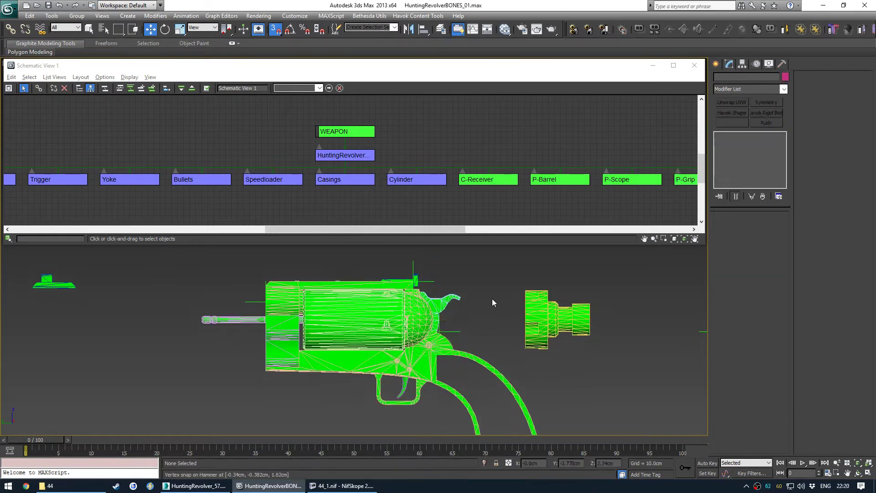
- Save the scene over the existing HuntingRevolverBONES_01.max and switch to the HuntingRevolver_57.max scene in 3ds Max 2015
{"action": "left_click", "coordinate": [8, 10]}
{"action": "left_click", "coordinate": [92, 149]}
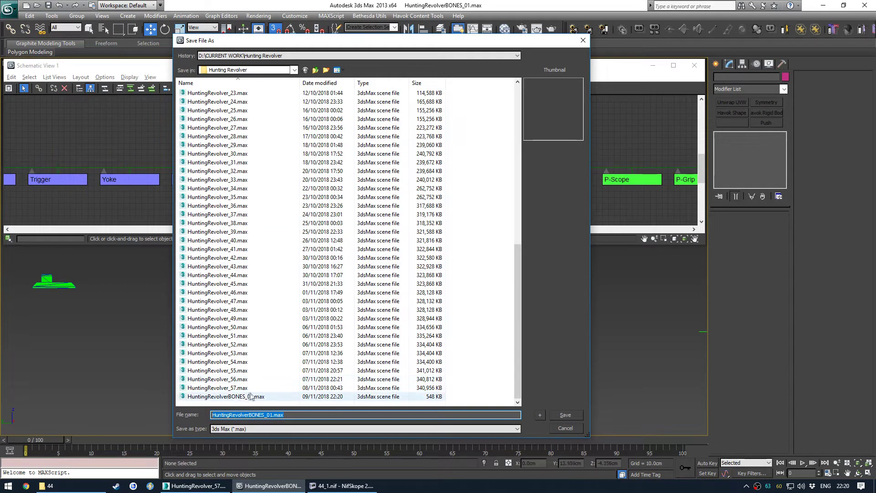
{"action": "left_click", "coordinate": [241, 397]}
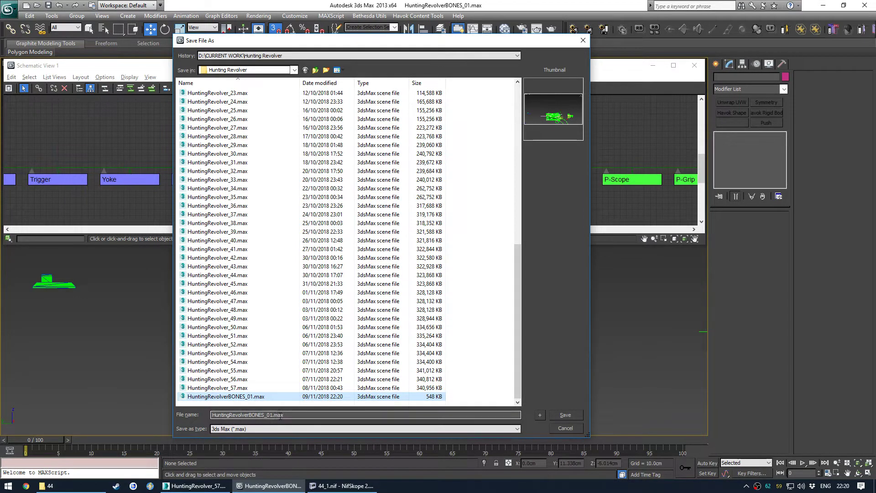
{"action": "left_click", "coordinate": [558, 416]}
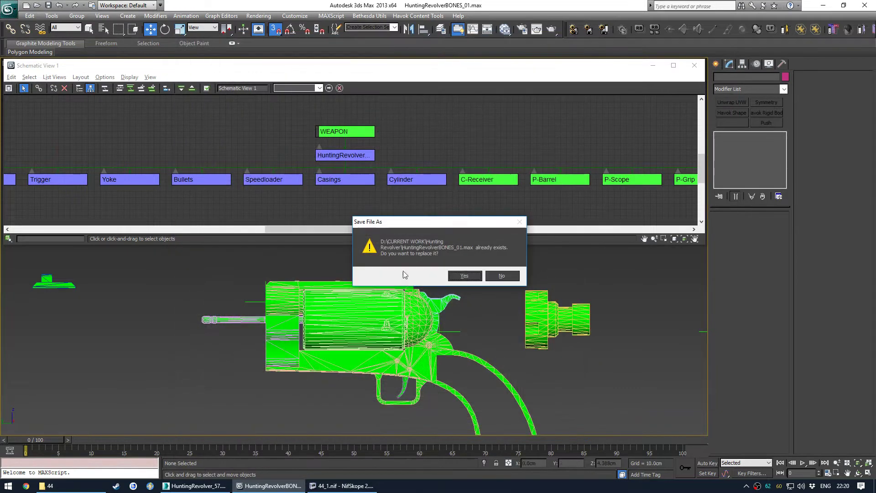
{"action": "left_click", "coordinate": [463, 276]}
{"action": "middle_click_drag", "start_coordinate": [366, 315], "coordinate": [378, 310]}
{"action": "left_click", "coordinate": [217, 485]}
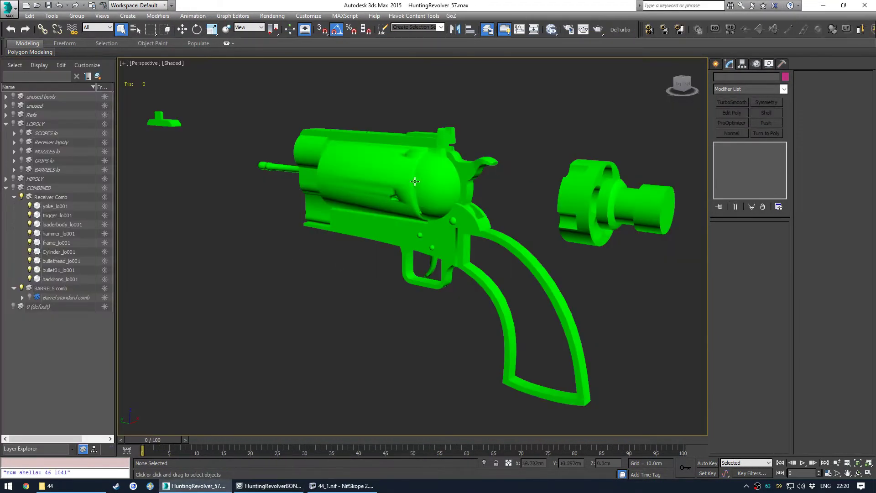
- Switch back to the HuntingRevolverBONES_01.max scene in 3ds Max 2013 and look over the linked part hierarchy
{"action": "key", "text": "alt+Tab"}
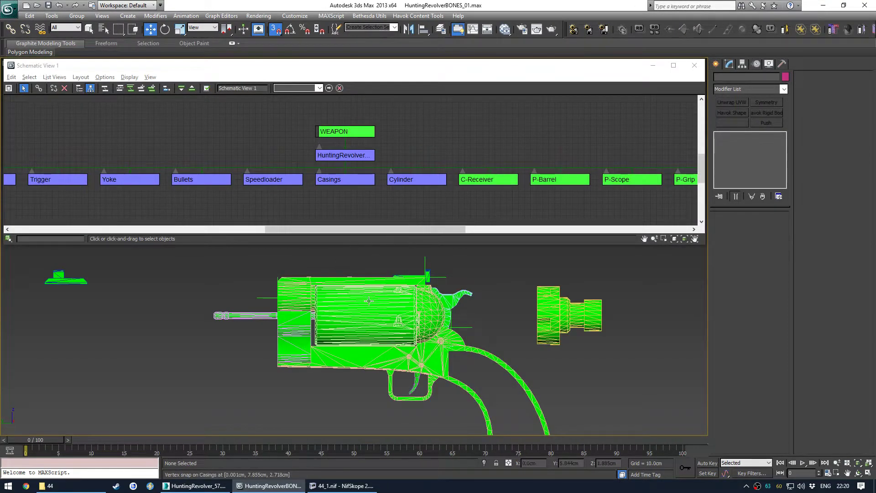
{"action": "key", "text": "alt+Tab"}
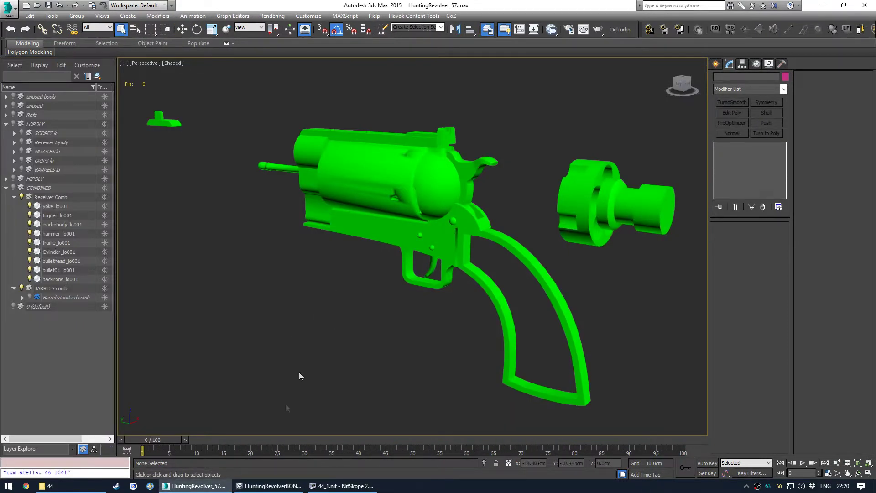
{"action": "left_click", "coordinate": [270, 487]}
{"action": "mouse_move", "coordinate": [381, 353]}
{"action": "middle_mouse_down"}
{"action": "mouse_move", "coordinate": [382, 321]}
{"action": "mouse_move", "coordinate": [384, 350]}
{"action": "middle_mouse_up"}
{"action": "middle_click_drag", "start_coordinate": [504, 184], "coordinate": [355, 176]}
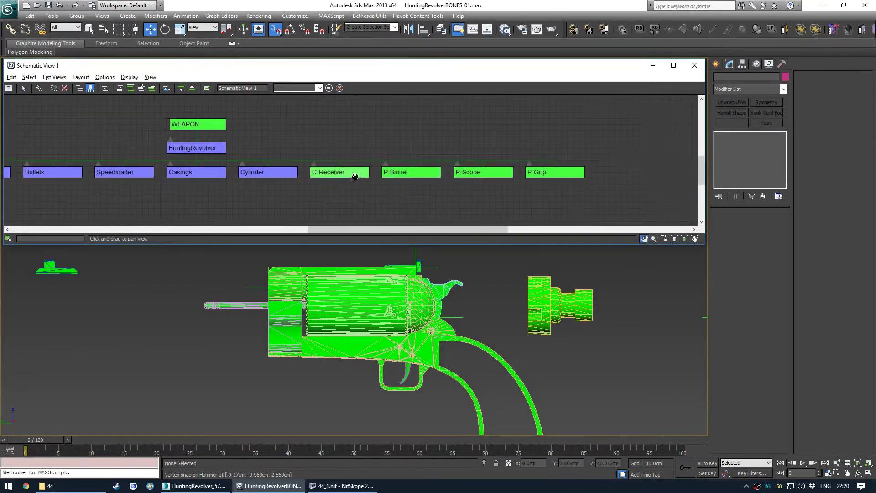
{"action": "middle_click_drag", "start_coordinate": [427, 181], "coordinate": [370, 196]}
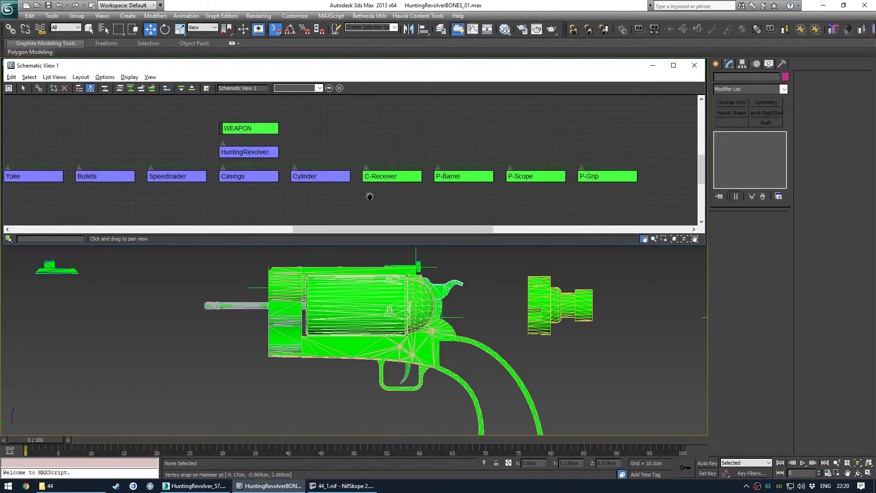
{"action": "middle_click_drag", "start_coordinate": [315, 198], "coordinate": [546, 197]}
{"action": "middle_click_drag", "start_coordinate": [454, 195], "coordinate": [467, 180]}
{"action": "middle_click_drag", "start_coordinate": [570, 177], "coordinate": [315, 195]}
- Clone the C-Receiver helper as a copy named WeaponMagazine
{"action": "left_click", "coordinate": [359, 169]}
{"action": "right_click", "coordinate": [364, 328]}
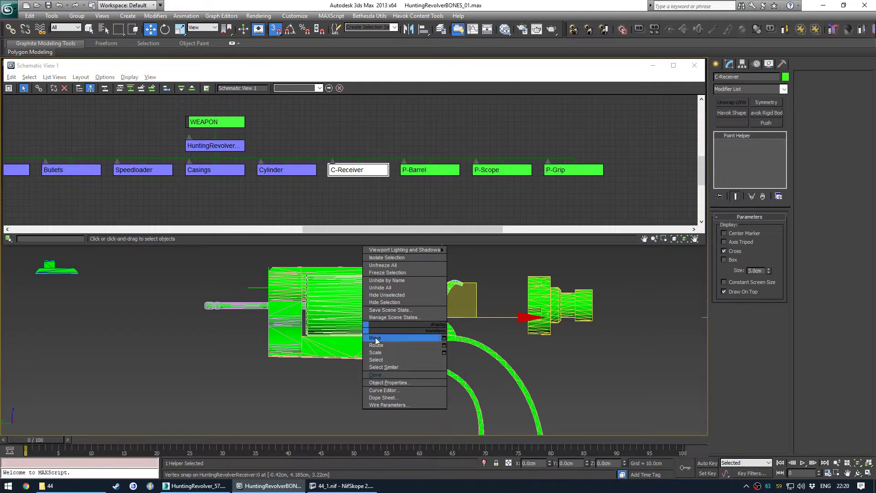
{"action": "left_click", "coordinate": [381, 374]}
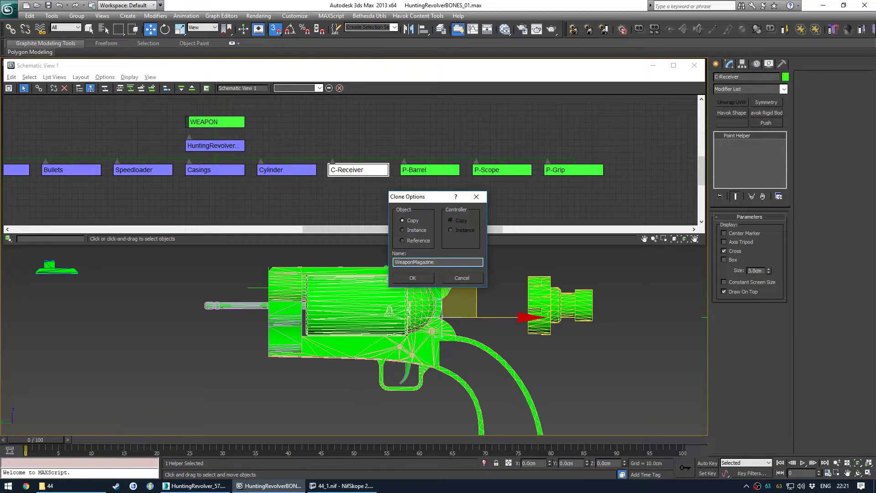
{"action": "key", "text": "Return"}
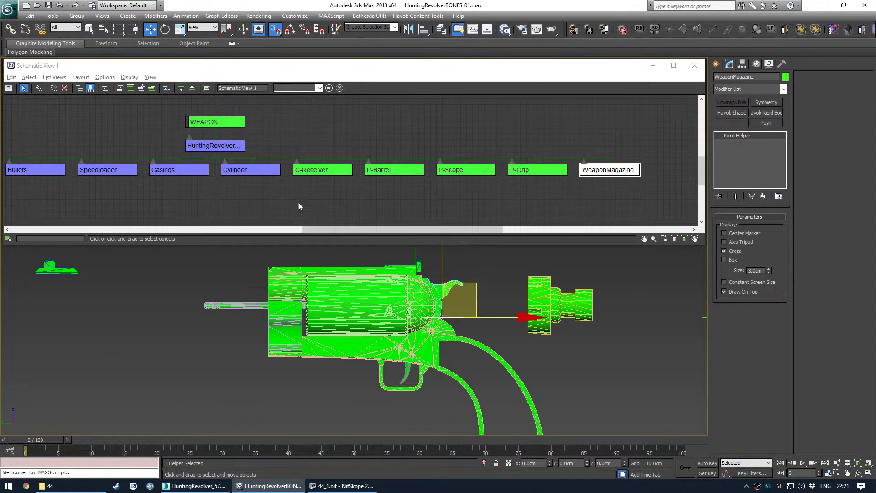
{"action": "middle_click_drag", "start_coordinate": [301, 205], "coordinate": [334, 188]}
{"action": "left_click", "coordinate": [360, 299]}
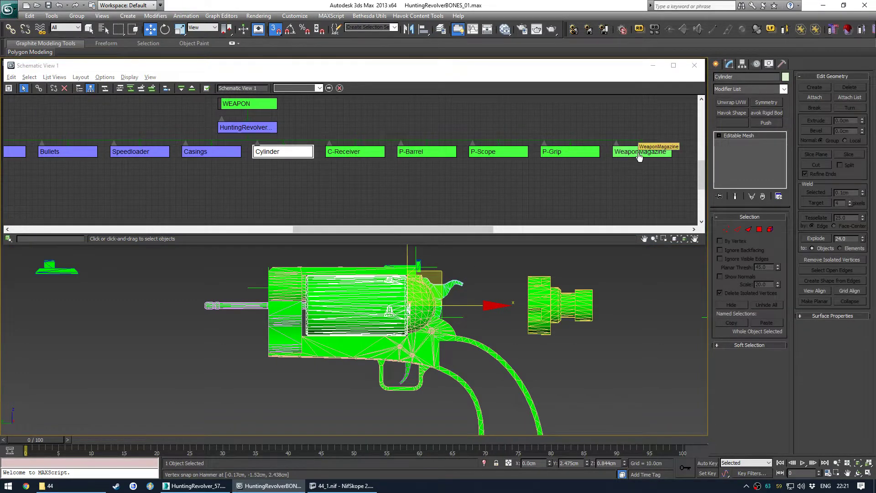
{"action": "scroll", "coordinate": [378, 302], "scroll_direction": "up", "scroll_amount": 3}
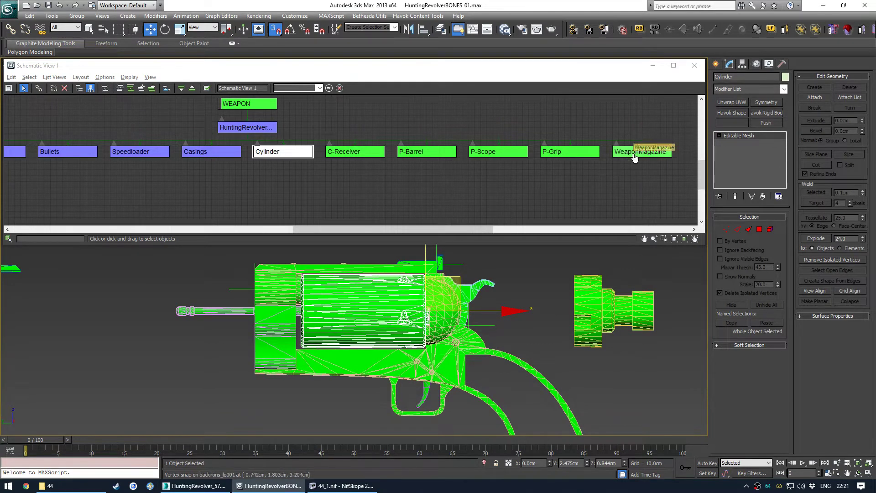
{"action": "middle_click_drag", "start_coordinate": [302, 178], "coordinate": [280, 184]}
{"action": "key", "text": "c"}
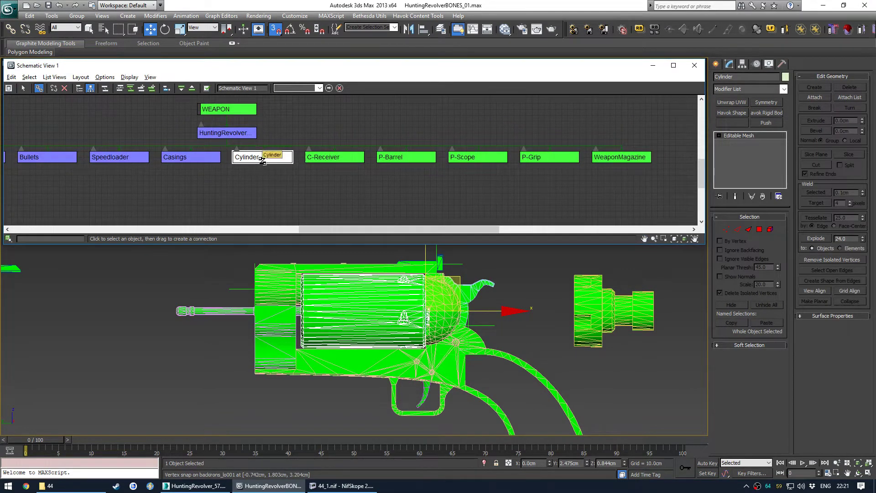
{"action": "middle_click_drag", "start_coordinate": [391, 294], "coordinate": [375, 291]}
{"action": "left_click", "coordinate": [612, 154]}
{"action": "middle_click_drag", "start_coordinate": [457, 276], "coordinate": [466, 277]}
{"action": "key", "text": "q"}
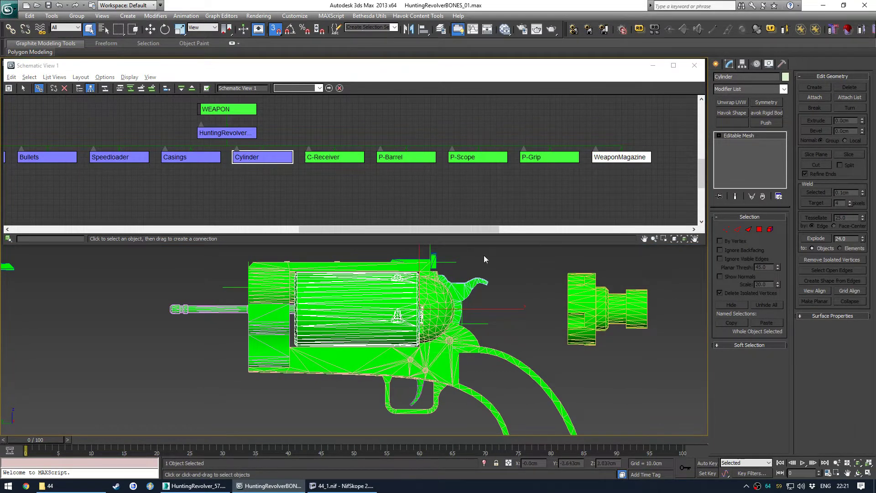
{"action": "key", "text": "w"}
{"action": "middle_click_drag", "start_coordinate": [391, 302], "coordinate": [396, 312]}
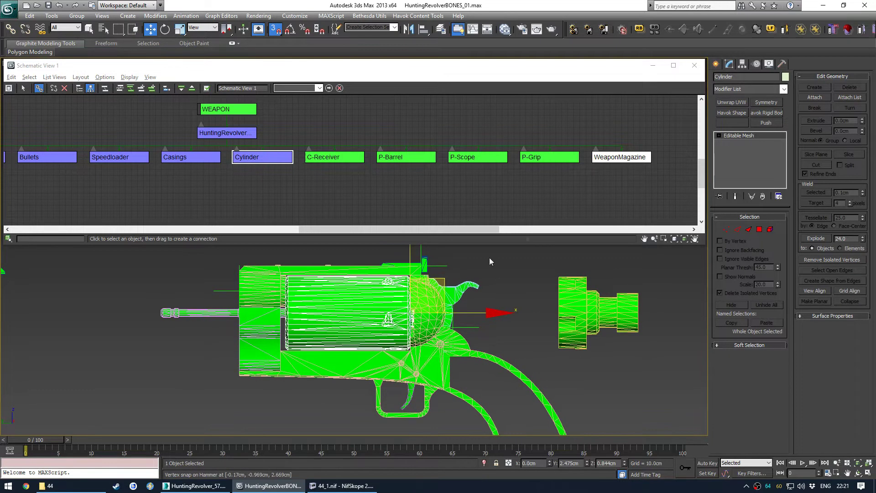
{"action": "left_click", "coordinate": [616, 149]}
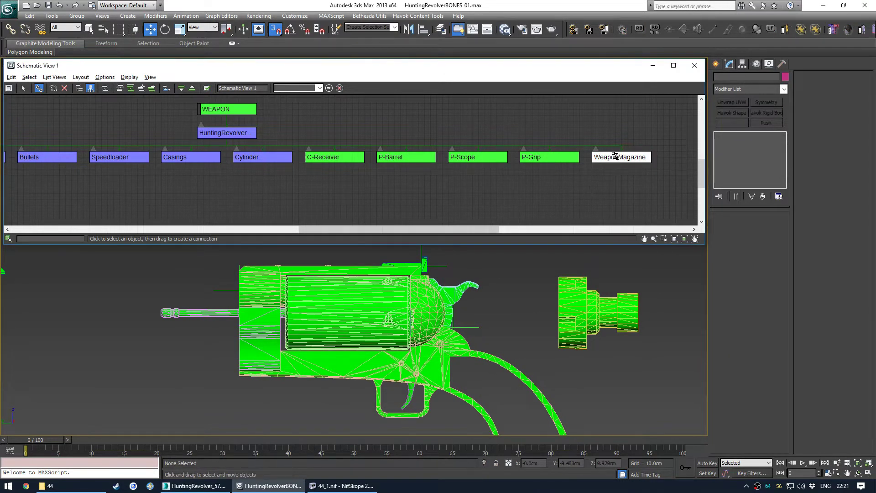
{"action": "middle_click_drag", "start_coordinate": [489, 300], "coordinate": [471, 304]}
{"action": "key", "text": "alt+a"}
{"action": "left_click", "coordinate": [464, 274]}
{"action": "left_click", "coordinate": [24, 89]}
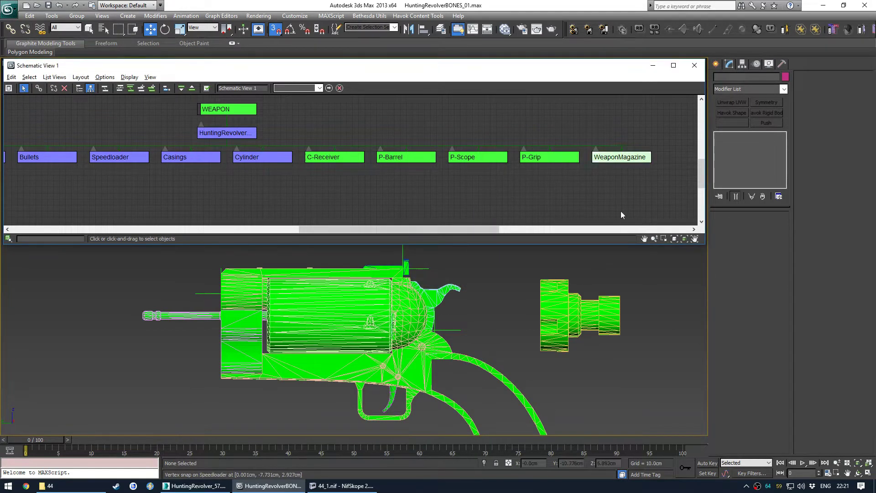
- Align the WeaponMagazine helper to the Cylinder in X, Y and Z position, pivot point to pivot point
{"action": "left_click", "coordinate": [622, 157]}
{"action": "scroll", "coordinate": [432, 331], "scroll_direction": "up", "scroll_amount": 3}
{"action": "key", "text": "alt+a"}
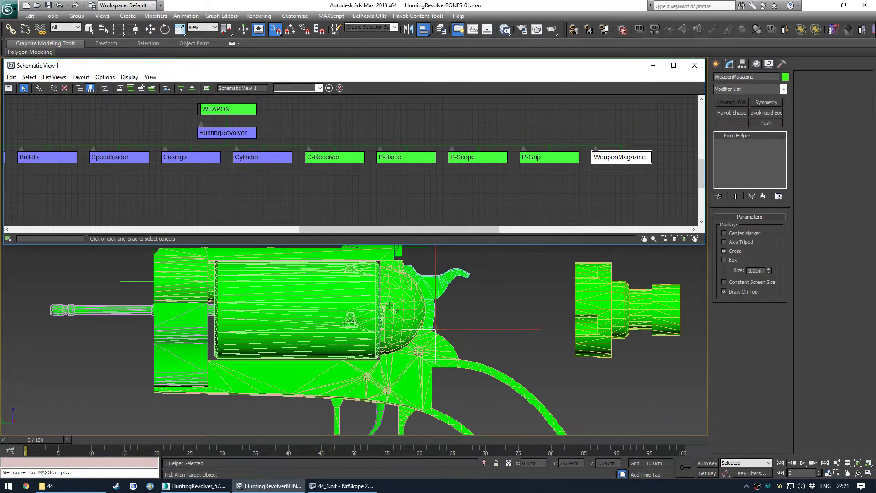
{"action": "left_click", "coordinate": [349, 296]}
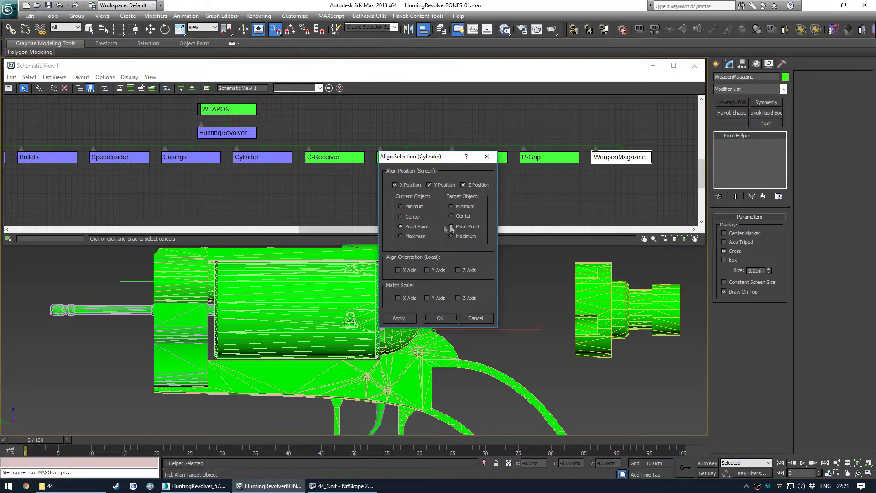
{"action": "left_click", "coordinate": [437, 315]}
- Isolate the Cylinder together with the WeaponMagazine helper and display them in wireframe
{"action": "middle_click_drag", "start_coordinate": [395, 308], "coordinate": [297, 295], "text": "alt"}
{"action": "left_click", "coordinate": [297, 294], "text": "ctrl"}
{"action": "key", "text": "alt+q"}
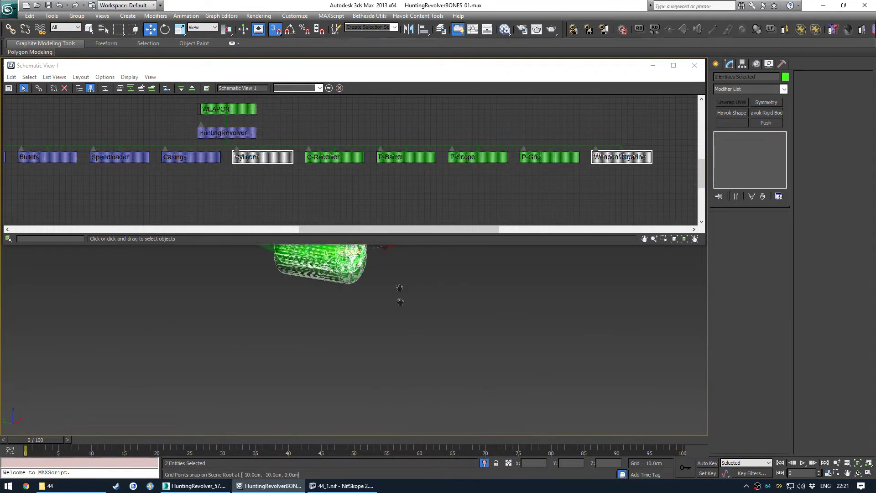
{"action": "scroll", "coordinate": [395, 372], "scroll_direction": "up", "scroll_amount": 3}
{"action": "left_click", "coordinate": [376, 391]}
{"action": "mouse_move", "coordinate": [370, 259]}
{"action": "middle_mouse_down"}
{"action": "mouse_move", "coordinate": [394, 372]}
{"action": "mouse_move", "coordinate": [437, 373]}
{"action": "mouse_move", "coordinate": [396, 369]}
{"action": "mouse_move", "coordinate": [406, 378]}
{"action": "mouse_move", "coordinate": [428, 361]}
{"action": "mouse_move", "coordinate": [343, 363]}
{"action": "mouse_move", "coordinate": [384, 375]}
{"action": "middle_mouse_up"}
{"action": "scroll", "coordinate": [374, 376], "scroll_direction": "up", "scroll_amount": 4}
{"action": "left_click", "coordinate": [443, 337]}
{"action": "key", "text": "F3"}
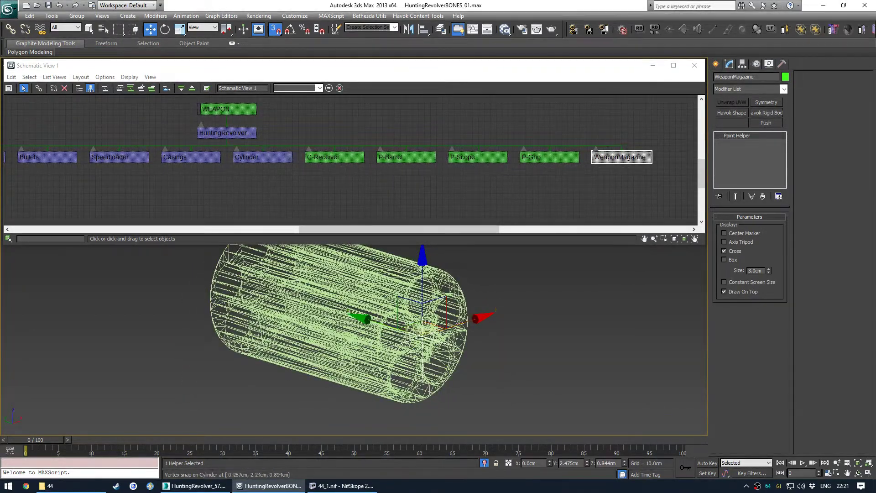
{"action": "middle_click_drag", "start_coordinate": [444, 355], "coordinate": [406, 333], "text": "alt"}
- Link the Cylinder as a child of the WeaponMagazine helper and undo the link
{"action": "left_click", "coordinate": [258, 167]}
{"action": "key", "text": "c"}
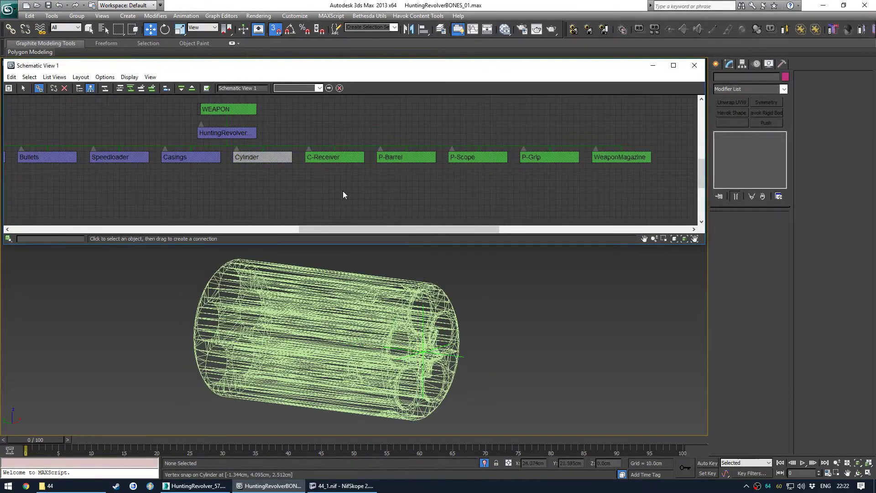
{"action": "left_click_drag", "start_coordinate": [602, 170], "coordinate": [614, 157]}
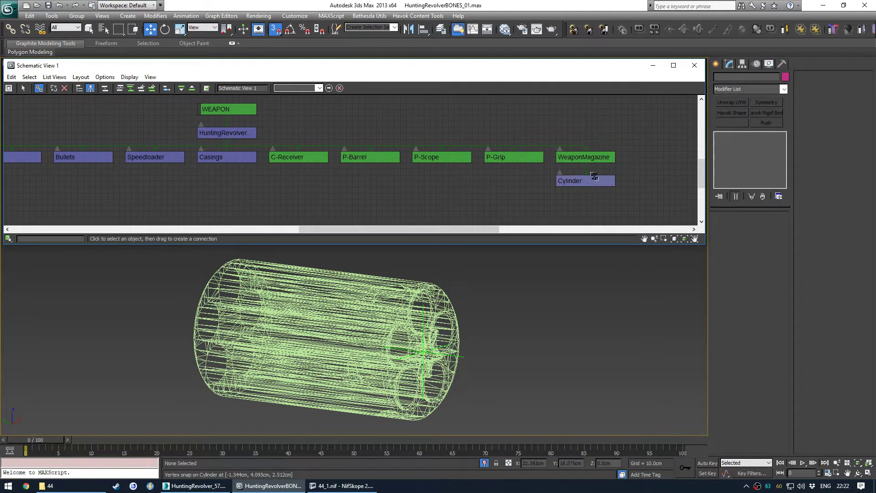
{"action": "middle_click_drag", "start_coordinate": [394, 191], "coordinate": [395, 198]}
{"action": "key", "text": "ctrl+z"}
{"action": "middle_click_drag", "start_coordinate": [488, 197], "coordinate": [473, 194]}
{"action": "left_click", "coordinate": [538, 162]}
{"action": "left_click", "coordinate": [516, 194]}
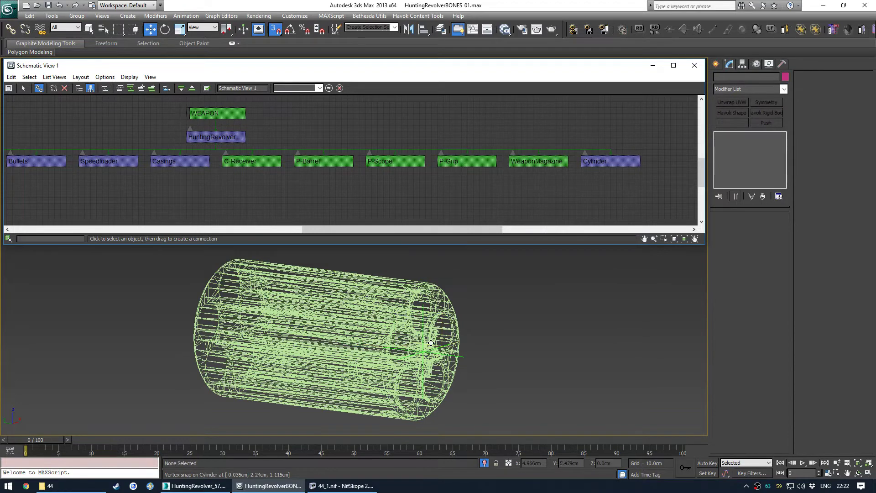
- Move the WeaponMagazine helper off the Cylinder to a spot behind its rear face
{"action": "scroll", "coordinate": [404, 332], "scroll_direction": "down", "scroll_amount": 2}
{"action": "middle_click_drag", "start_coordinate": [402, 333], "coordinate": [377, 333], "text": "alt"}
{"action": "left_click", "coordinate": [378, 332]}
{"action": "left_click", "coordinate": [379, 333]}
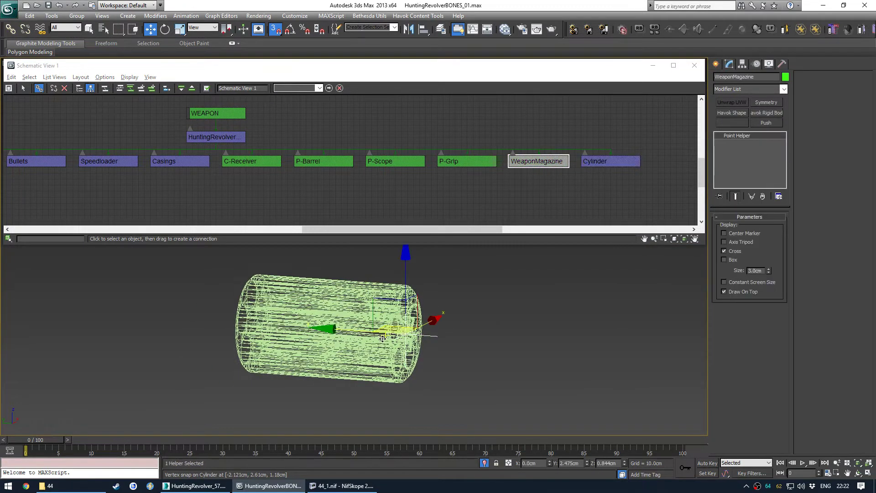
{"action": "left_click_drag", "start_coordinate": [389, 332], "coordinate": [441, 355]}
{"action": "left_click", "coordinate": [533, 382]}
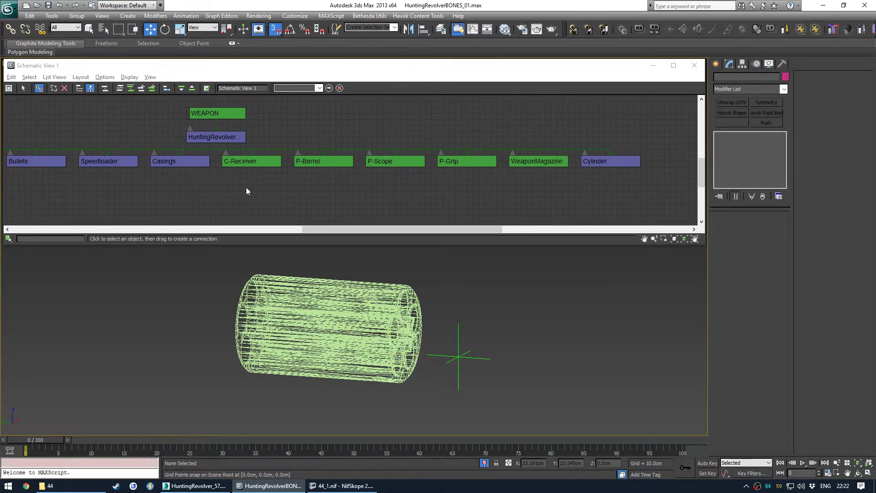
- Link the Cylinder under the displaced WeaponMagazine helper
{"action": "middle_click_drag", "start_coordinate": [247, 191], "coordinate": [232, 189]}
{"action": "left_click_drag", "start_coordinate": [587, 159], "coordinate": [259, 174]}
{"action": "left_click_drag", "start_coordinate": [466, 182], "coordinate": [518, 160]}
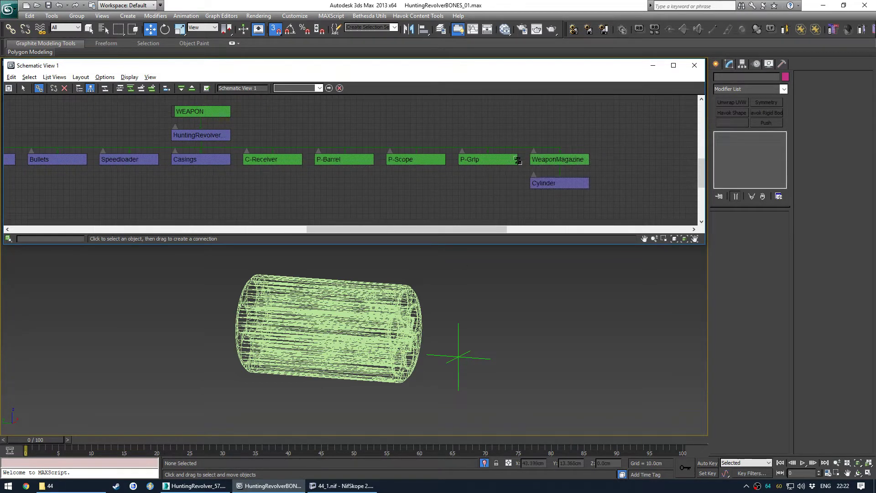
{"action": "right_click", "coordinate": [510, 207]}
- Try aligning the parent WeaponMagazine helper to its linked Cylinder, cancel the alignment and undo the link
{"action": "left_click", "coordinate": [558, 160]}
{"action": "key", "text": "alt+a"}
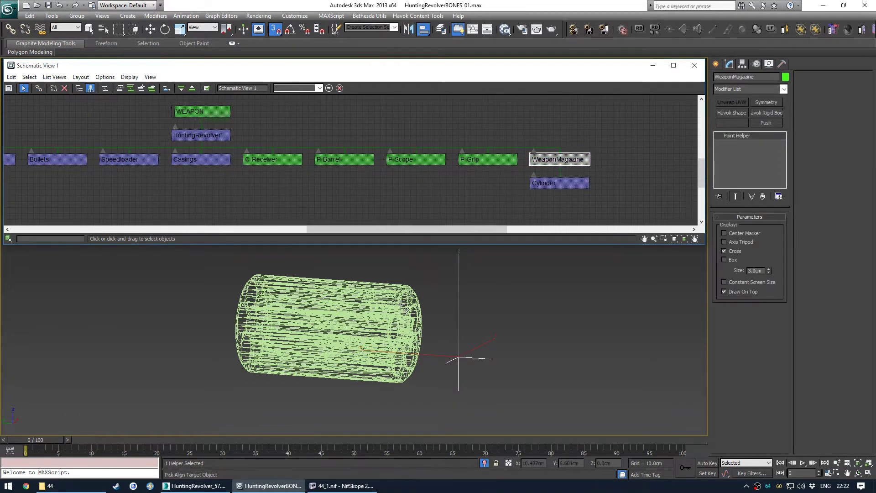
{"action": "left_click", "coordinate": [401, 304]}
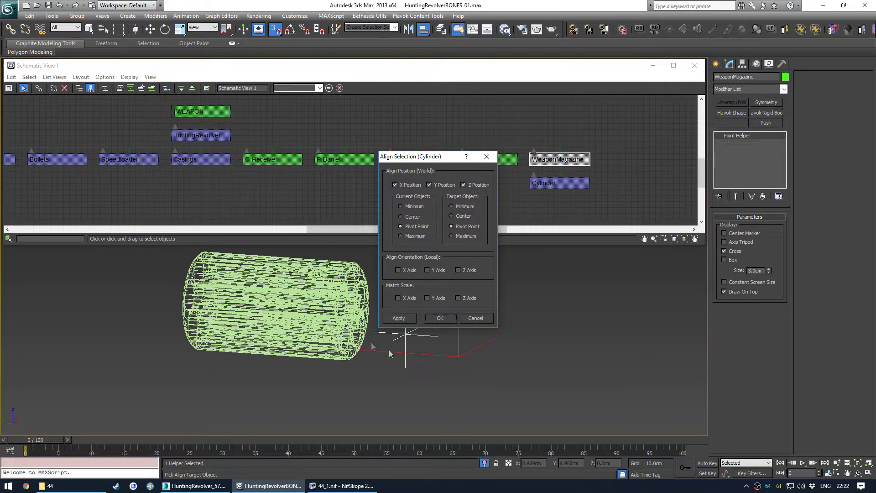
{"action": "left_click", "coordinate": [476, 318]}
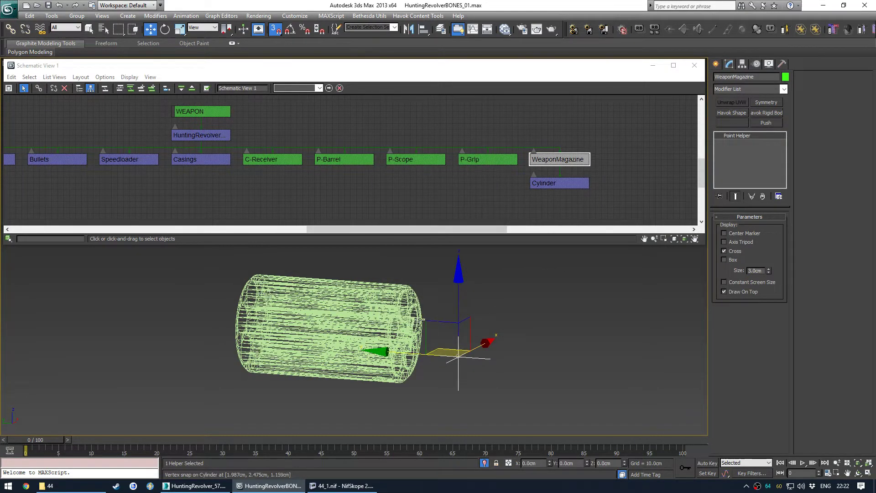
{"action": "left_click", "coordinate": [535, 188]}
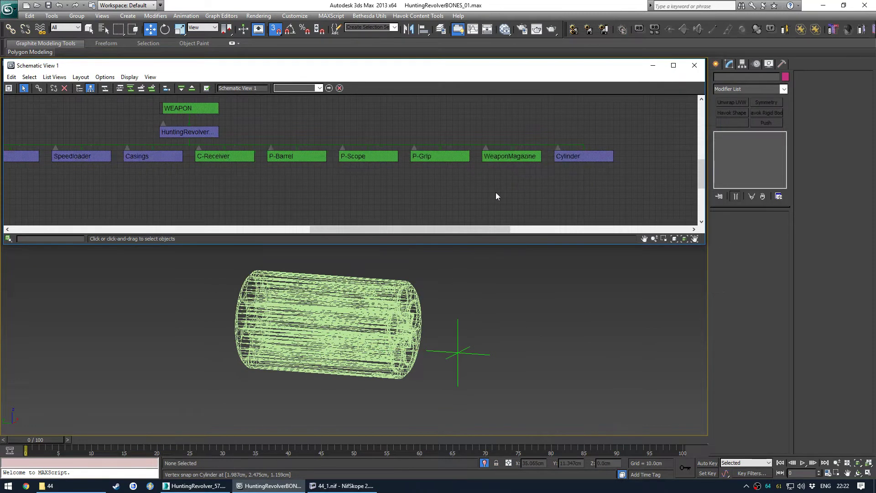
- Align the unlinked WeaponMagazine helper back to the Cylinder's pivot point on all three position axes
{"action": "left_click", "coordinate": [453, 350]}
{"action": "key", "text": "alt+a"}
{"action": "left_click", "coordinate": [408, 314]}
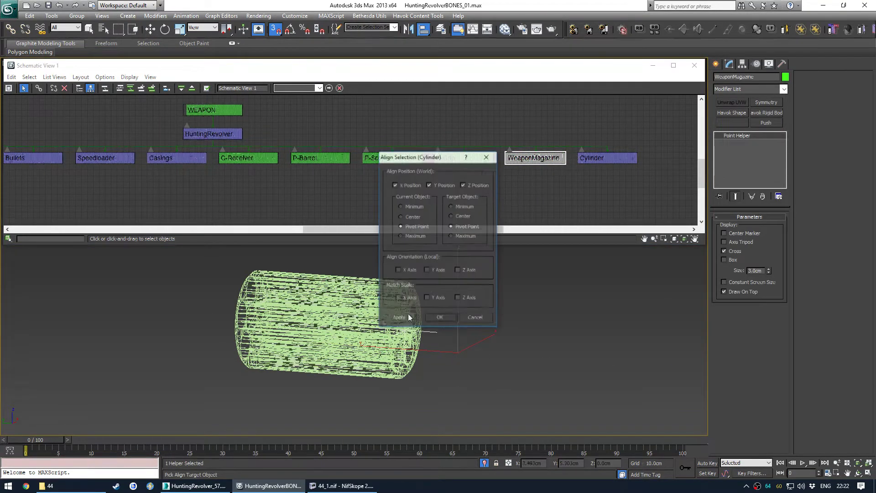
{"action": "left_click", "coordinate": [450, 319]}
- Link the Cylinder as a child of the aligned WeaponMagazine helper
{"action": "left_click", "coordinate": [533, 184]}
{"action": "key", "text": "c"}
{"action": "left_click_drag", "start_coordinate": [595, 160], "coordinate": [539, 162]}
{"action": "key", "text": "s"}
{"action": "scroll", "coordinate": [461, 188], "scroll_direction": "down", "scroll_amount": 4}
{"action": "middle_click_drag", "start_coordinate": [395, 193], "coordinate": [493, 189]}
{"action": "scroll", "coordinate": [422, 194], "scroll_direction": "up", "scroll_amount": 3}
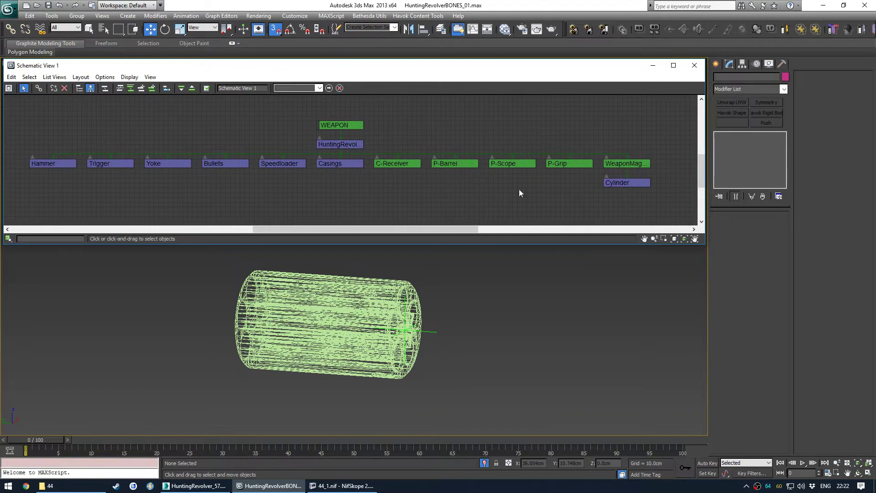
- Clone the WeaponMagazine helper as a copy named WeaponMagazineChild1
{"action": "left_click", "coordinate": [623, 164]}
{"action": "scroll", "coordinate": [493, 197], "scroll_direction": "up", "scroll_amount": 2}
{"action": "scroll", "coordinate": [525, 167], "scroll_direction": "up", "scroll_amount": 2}
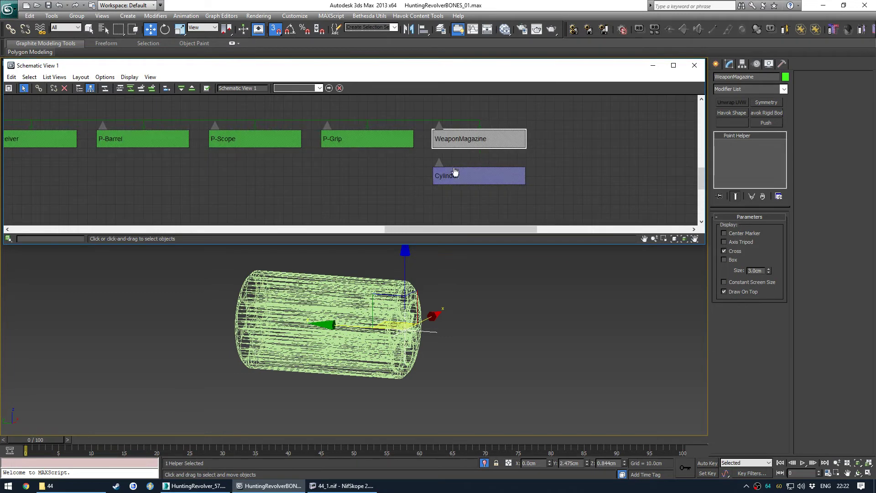
{"action": "scroll", "coordinate": [456, 167], "scroll_direction": "down", "scroll_amount": 3}
{"action": "middle_click_drag", "start_coordinate": [459, 177], "coordinate": [398, 181]}
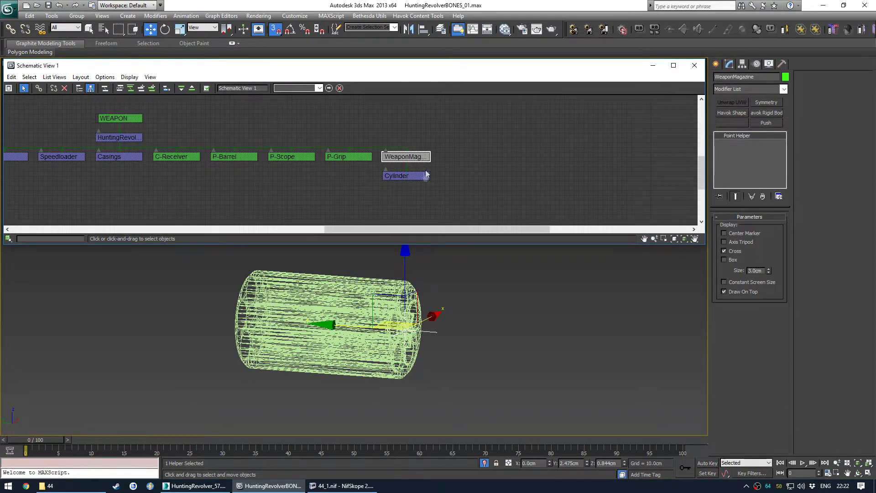
{"action": "right_click", "coordinate": [472, 299]}
{"action": "left_click", "coordinate": [496, 337]}
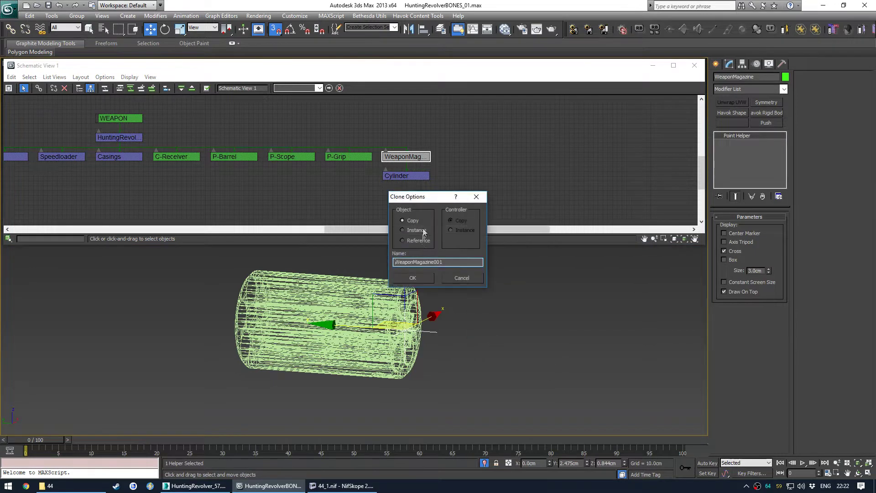
{"action": "type", "text": "Ch"}
{"action": "left_click", "coordinate": [422, 279]}
- Link WeaponMagazineChild1 as a child of the WeaponMagazine helper and select WeaponMagazineChild1
{"action": "scroll", "coordinate": [424, 171], "scroll_direction": "up", "scroll_amount": 4}
{"action": "left_click", "coordinate": [439, 175]}
{"action": "key", "text": "c"}
{"action": "left_click_drag", "start_coordinate": [443, 142], "coordinate": [363, 141]}
{"action": "key", "text": "s"}
{"action": "scroll", "coordinate": [420, 176], "scroll_direction": "down", "scroll_amount": 2}
{"action": "middle_click_drag", "start_coordinate": [425, 183], "coordinate": [377, 184]}
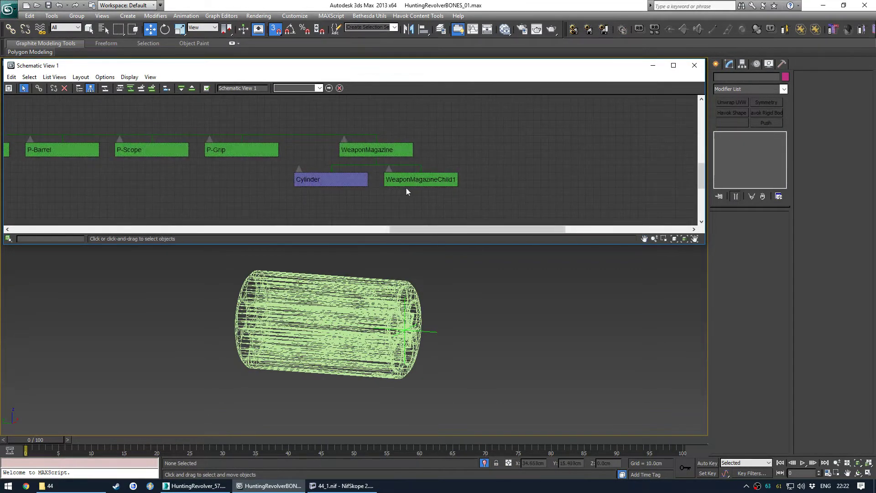
{"action": "left_click", "coordinate": [425, 182]}
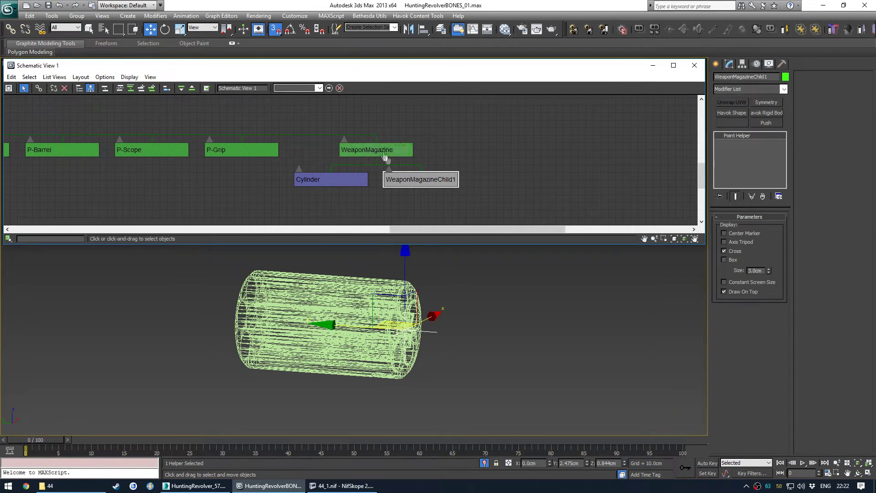
- Clone WeaponMagazineChild1 as a copy named WeaponMagazineChild2, and clone that copy as WeaponMagazineChild3
{"action": "right_click", "coordinate": [456, 311]}
{"action": "left_click", "coordinate": [485, 366]}
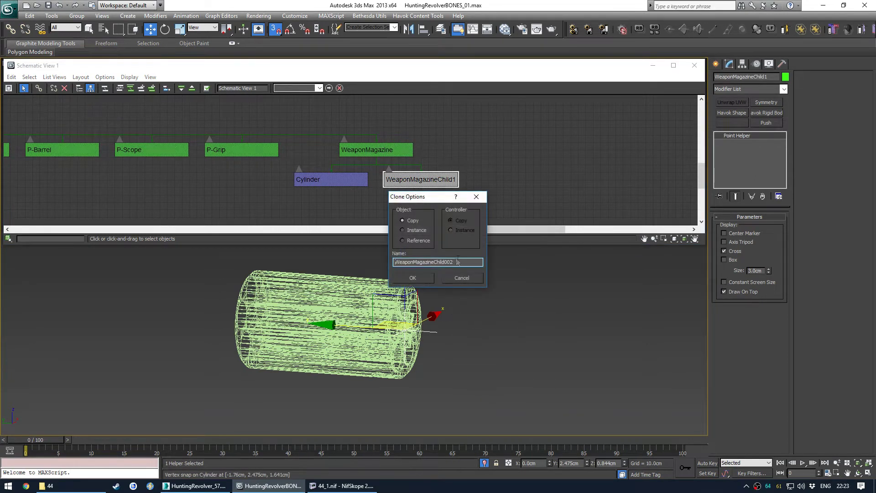
{"action": "left_click", "coordinate": [428, 278]}
{"action": "right_click", "coordinate": [456, 312]}
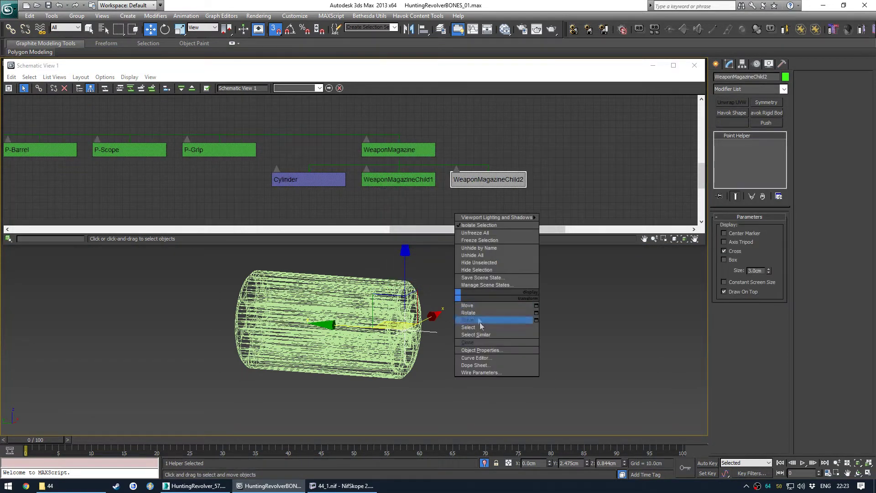
{"action": "left_click", "coordinate": [481, 344]}
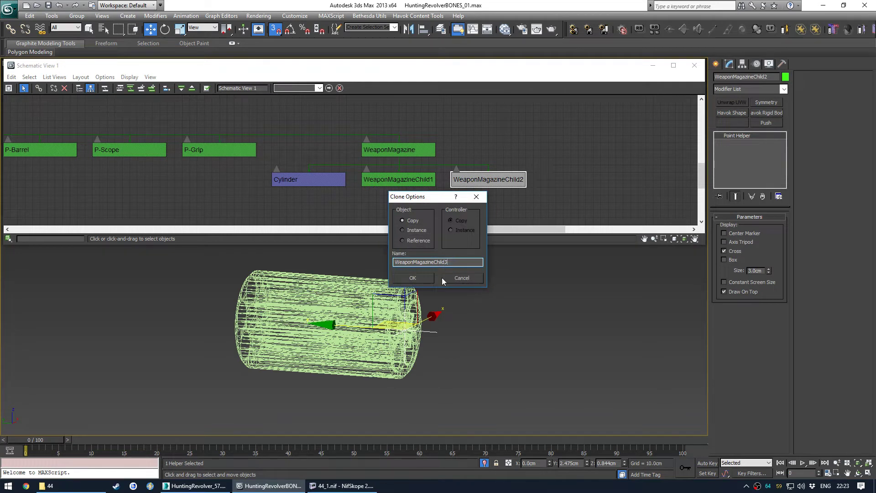
{"action": "left_click", "coordinate": [413, 278]}
- Clone WeaponMagazineChild3 as a copy named WeaponMagazineChild4, clone that as WeaponMagazineChild5, and clear the selection
{"action": "right_click", "coordinate": [481, 303]}
{"action": "left_click", "coordinate": [494, 339]}
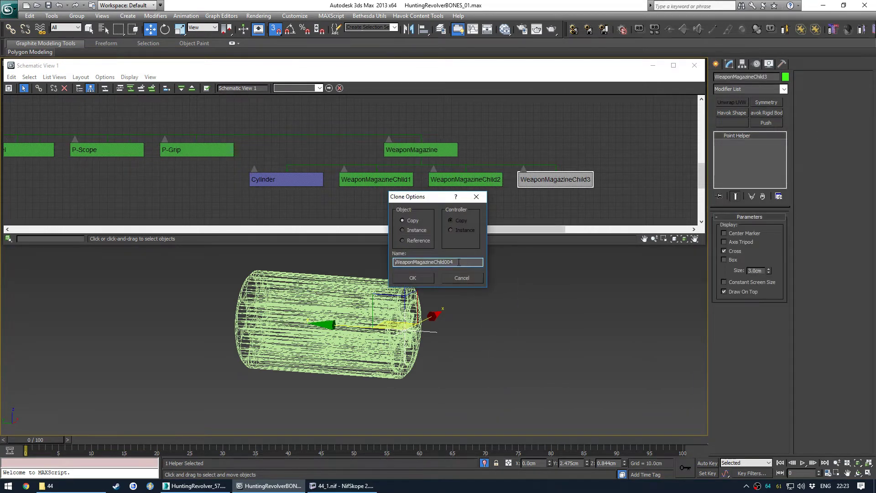
{"action": "type", "text": "4"}
{"action": "left_click", "coordinate": [425, 279]}
{"action": "right_click", "coordinate": [457, 308]}
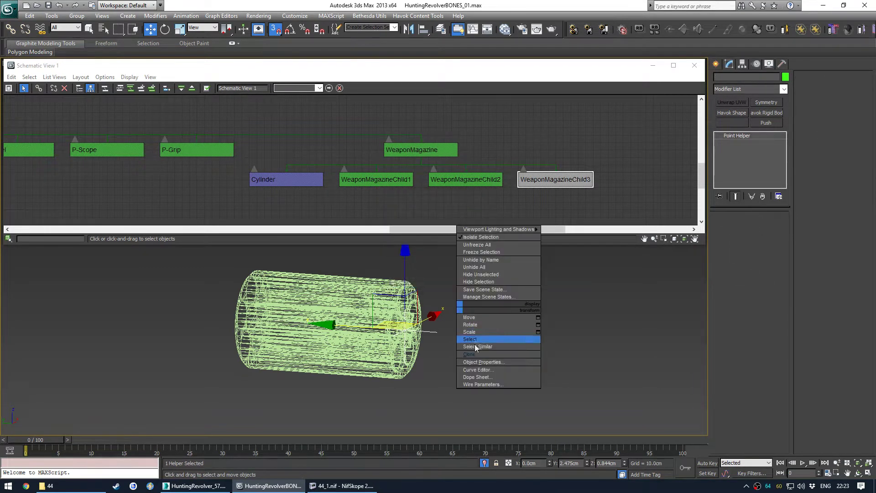
{"action": "left_click", "coordinate": [477, 354]}
{"action": "type", "text": "5"}
{"action": "left_click", "coordinate": [422, 276]}
{"action": "left_click", "coordinate": [398, 195]}
- Examine the numbered child helpers under WeaponMagazine one by one and their place in the schematic hierarchy
{"action": "scroll", "coordinate": [389, 188], "scroll_direction": "down", "scroll_amount": 2}
{"action": "scroll", "coordinate": [387, 191], "scroll_direction": "up", "scroll_amount": 5}
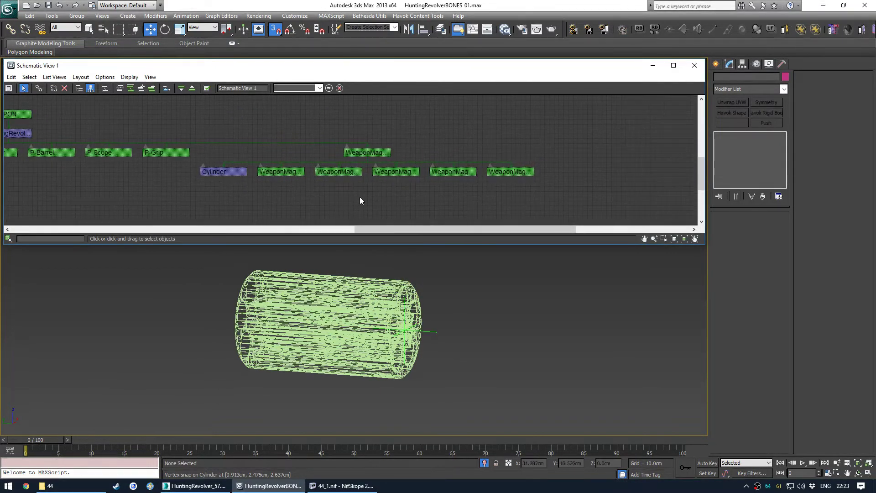
{"action": "scroll", "coordinate": [320, 197], "scroll_direction": "down", "scroll_amount": 2}
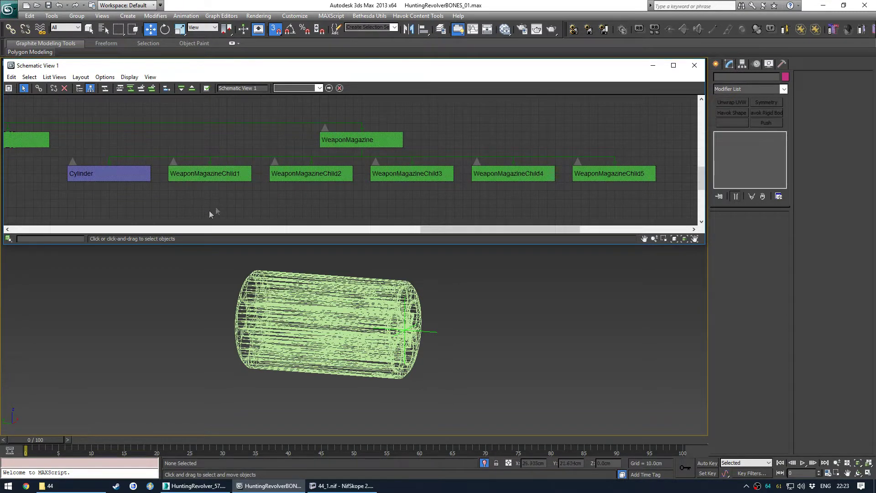
{"action": "left_click", "coordinate": [230, 174]}
{"action": "left_click", "coordinate": [318, 177]}
{"action": "left_click", "coordinate": [410, 177]}
{"action": "left_click", "coordinate": [511, 175]}
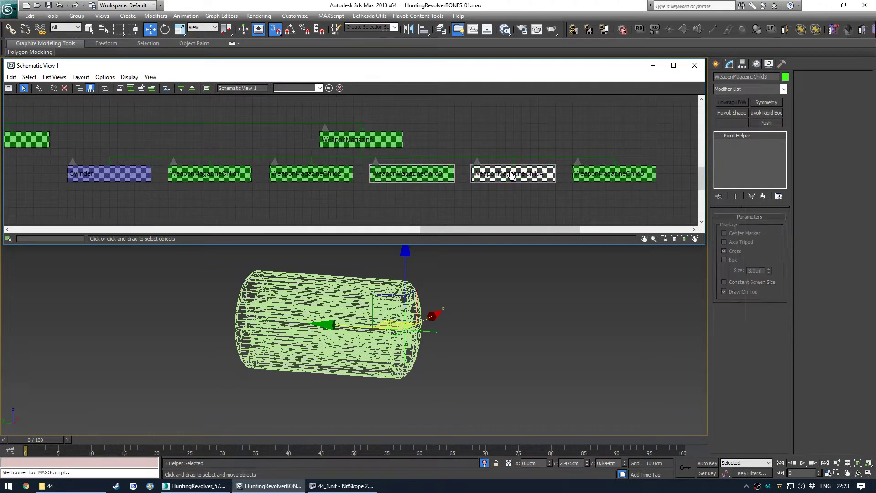
{"action": "left_click", "coordinate": [611, 174]}
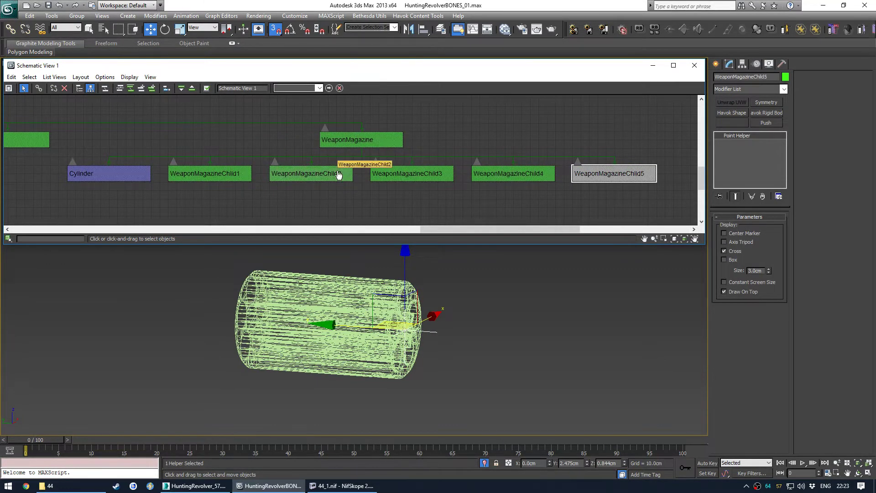
{"action": "scroll", "coordinate": [338, 174], "scroll_direction": "down", "scroll_amount": 6}
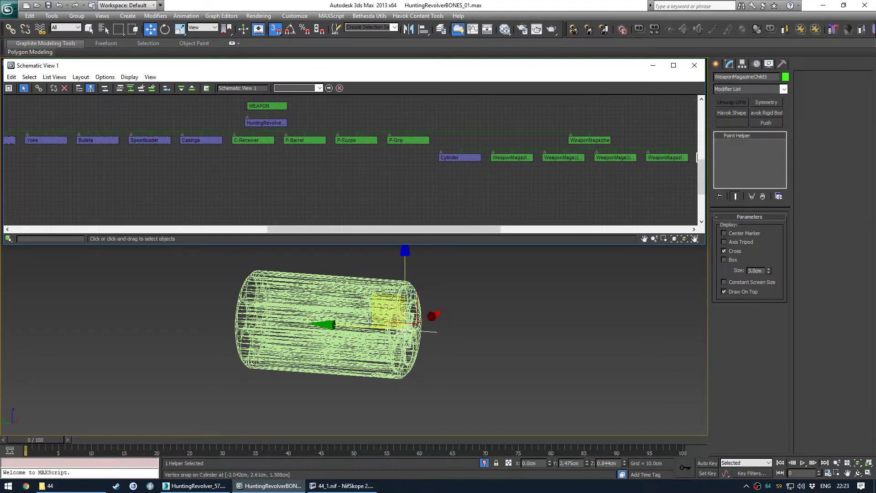
{"action": "middle_click_drag", "start_coordinate": [303, 156], "coordinate": [185, 172]}
{"action": "middle_click_drag", "start_coordinate": [498, 208], "coordinate": [262, 204]}
{"action": "scroll", "coordinate": [354, 177], "scroll_direction": "up", "scroll_amount": 3}
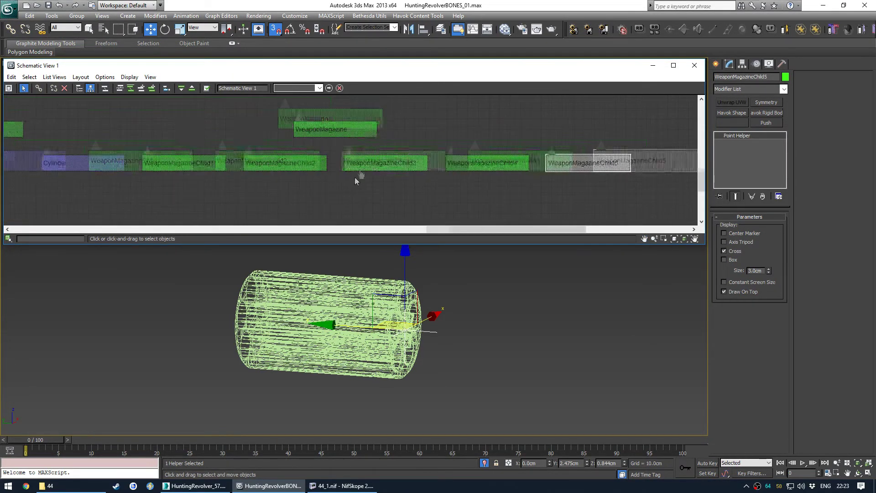
{"action": "scroll", "coordinate": [355, 178], "scroll_direction": "down", "scroll_amount": 1}
{"action": "middle_click_drag", "start_coordinate": [355, 181], "coordinate": [361, 182]}
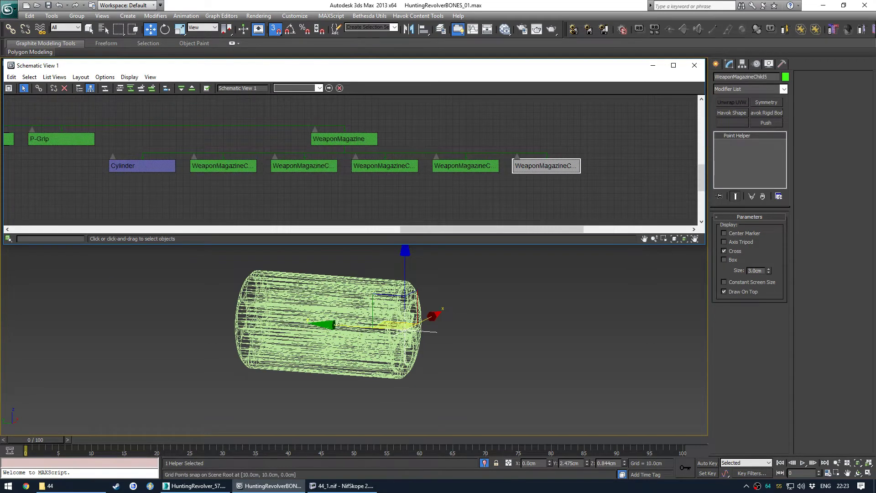
- Turn off snapping, clear the selection and end isolation to show the whole revolver
{"action": "mouse_move", "coordinate": [449, 334]}
{"action": "middle_mouse_down", "text": "alt"}
{"action": "mouse_move", "coordinate": [439, 347]}
{"action": "mouse_move", "coordinate": [449, 342]}
{"action": "mouse_move", "coordinate": [416, 348]}
{"action": "mouse_move", "coordinate": [443, 342]}
{"action": "middle_mouse_up", "text": "alt"}
{"action": "key", "text": "s"}
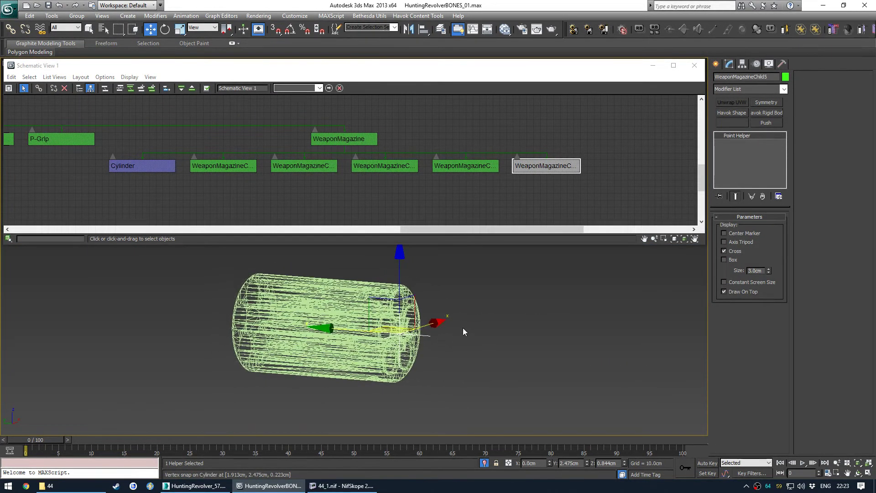
{"action": "left_click", "coordinate": [463, 327]}
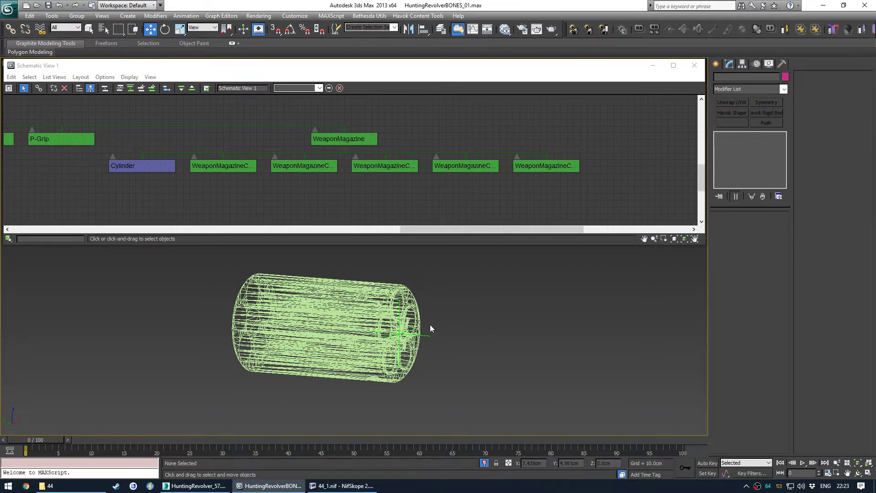
{"action": "key", "text": "alt+q"}
{"action": "scroll", "coordinate": [389, 343], "scroll_direction": "down", "scroll_amount": 6}
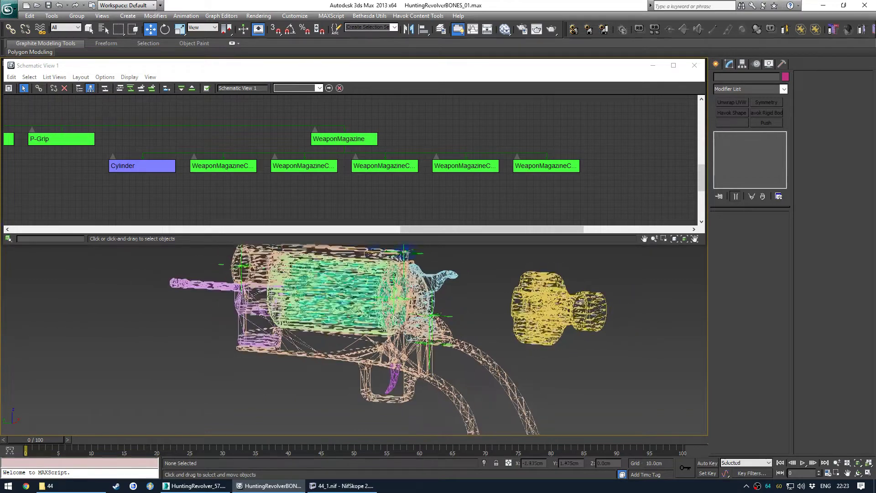
{"action": "mouse_move", "coordinate": [389, 337]}
{"action": "middle_mouse_down"}
{"action": "mouse_move", "coordinate": [337, 355]}
{"action": "mouse_move", "coordinate": [406, 345]}
{"action": "mouse_move", "coordinate": [390, 338]}
{"action": "middle_mouse_up"}
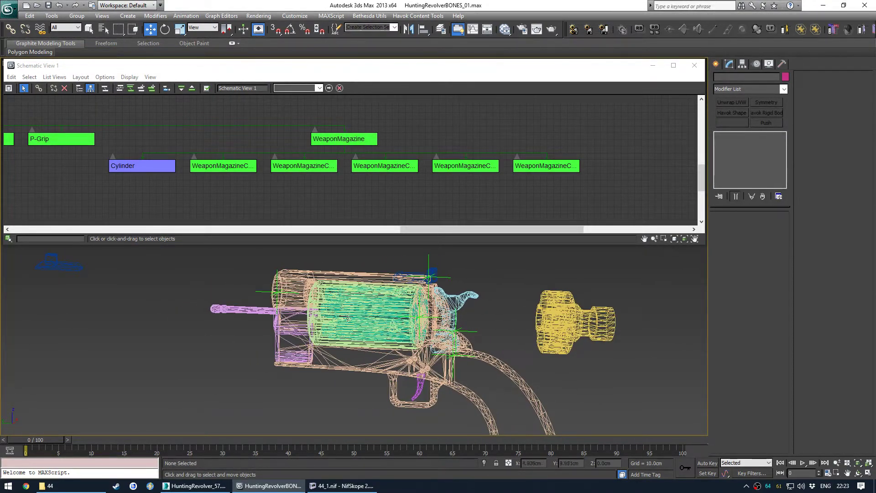
- Try to move the Bullets mesh out through the back of the cylinder and undo the move
{"action": "left_click", "coordinate": [325, 305]}
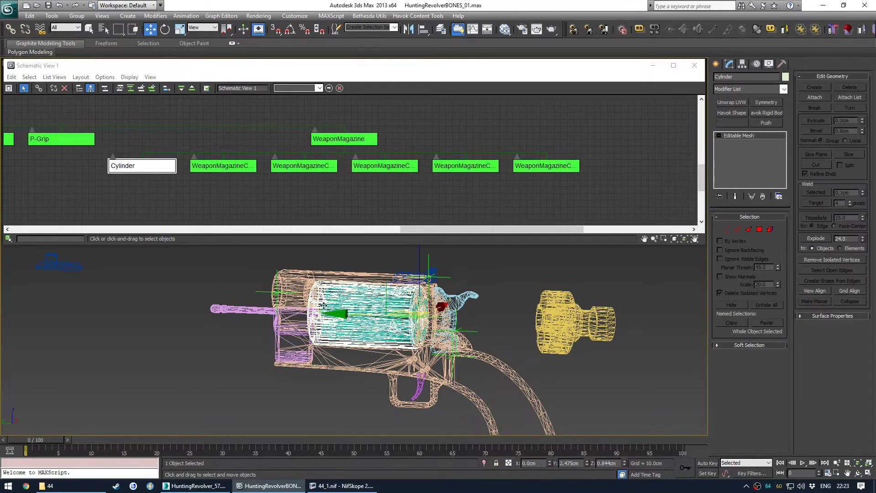
{"action": "middle_click_drag", "start_coordinate": [332, 318], "coordinate": [365, 349], "text": "alt"}
{"action": "key", "text": "alt+q"}
{"action": "key", "text": "alt+q"}
{"action": "left_click_drag", "start_coordinate": [333, 322], "coordinate": [446, 315]}
{"action": "left_click", "coordinate": [545, 280]}
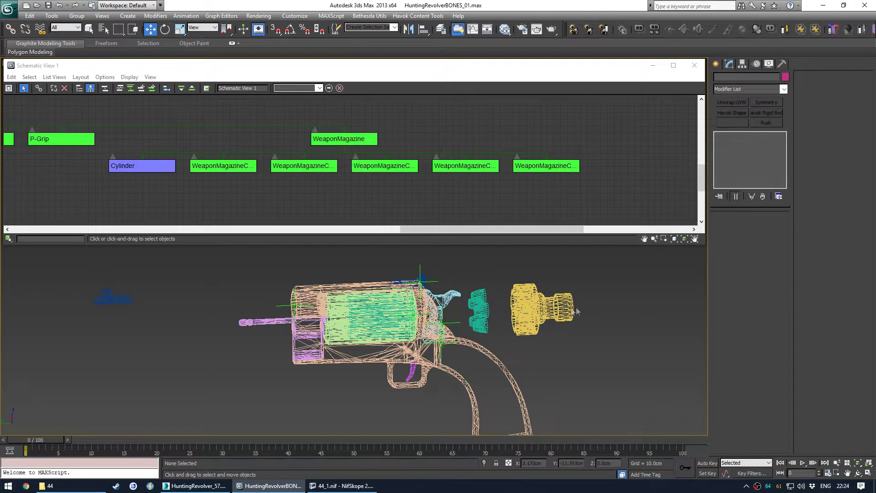
{"action": "key", "text": "ctrl+z"}
{"action": "key", "text": "ctrl+z"}
{"action": "middle_click_drag", "start_coordinate": [472, 358], "coordinate": [457, 351], "text": "alt"}
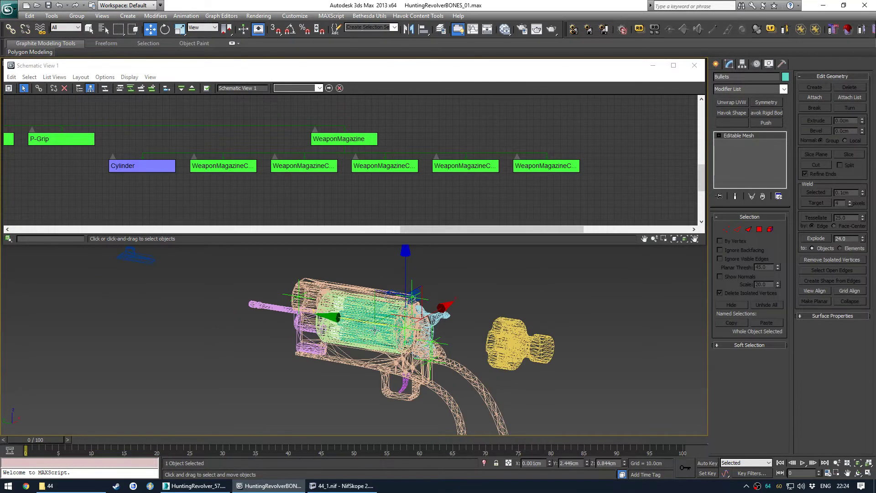
{"action": "middle_click_drag", "start_coordinate": [317, 387], "coordinate": [346, 368]}
{"action": "middle_click_drag", "start_coordinate": [333, 335], "coordinate": [353, 337], "text": "alt"}
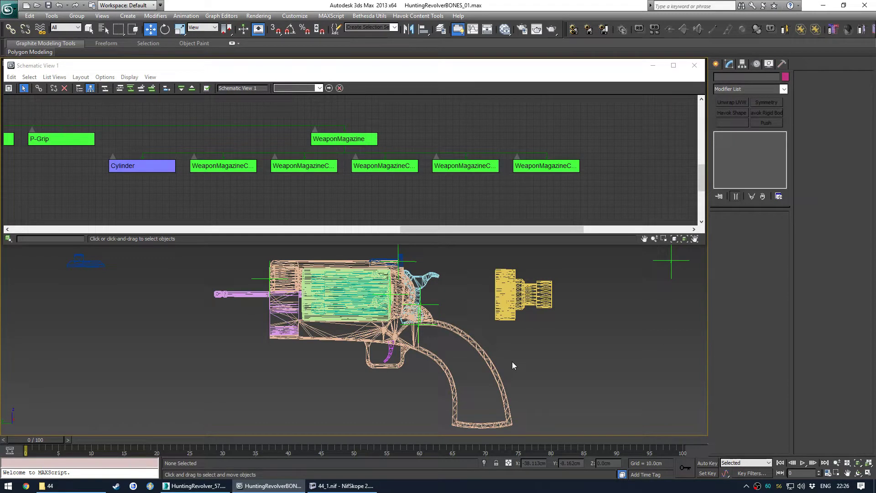
- Switch to NifSkope and examine how the 44MagnumCylinder shape is parented to WeaponMagazineChild1 in 44_1.nif
{"action": "scroll", "coordinate": [344, 191], "scroll_direction": "up", "scroll_amount": 1}
{"action": "middle_click_drag", "start_coordinate": [401, 185], "coordinate": [377, 190]}
{"action": "middle_click_drag", "start_coordinate": [181, 157], "coordinate": [242, 164]}
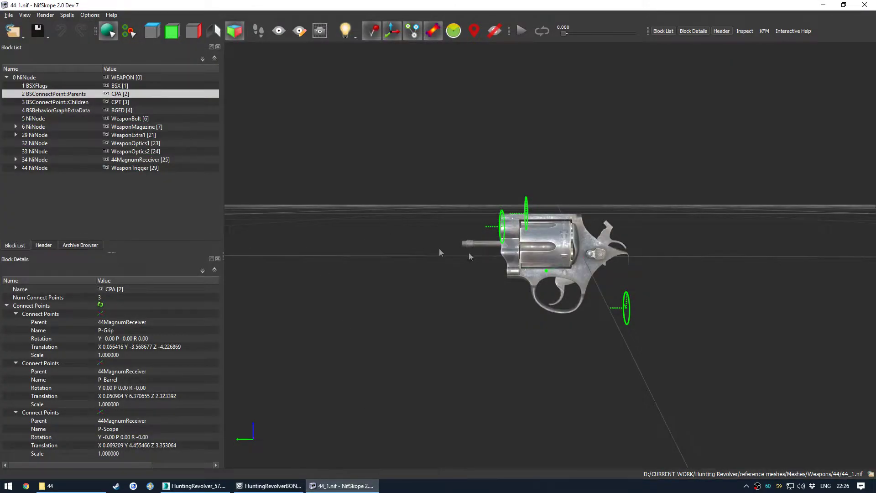
{"action": "left_click", "coordinate": [541, 242]}
{"action": "scroll", "coordinate": [543, 233], "scroll_direction": "up", "scroll_amount": 5}
{"action": "scroll", "coordinate": [438, 211], "scroll_direction": "down", "scroll_amount": 2}
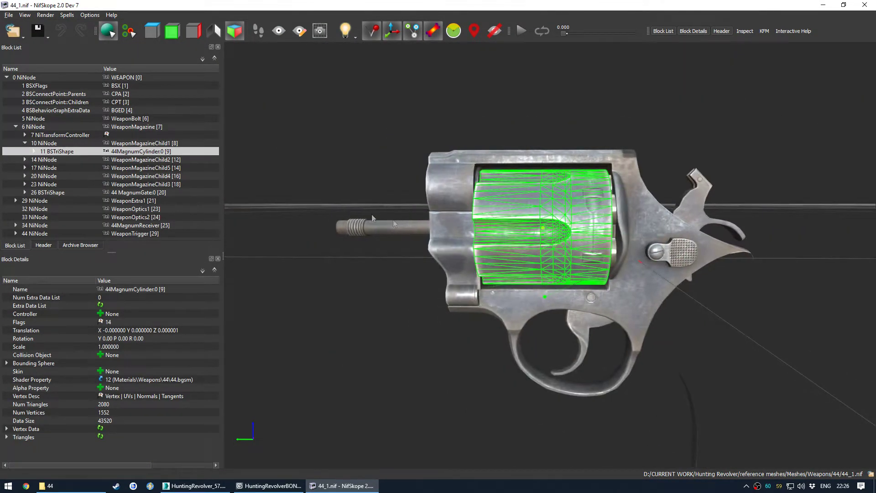
{"action": "left_click", "coordinate": [160, 143]}
{"action": "left_click", "coordinate": [159, 151]}
{"action": "left_click", "coordinate": [155, 143]}
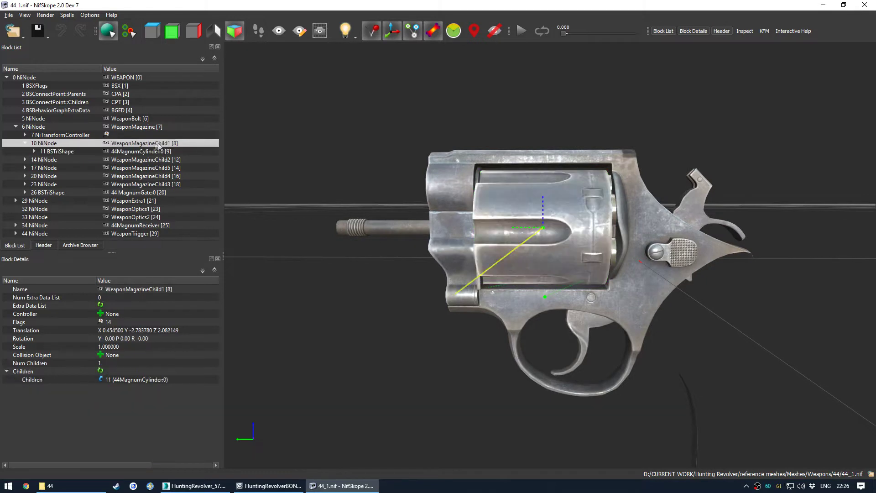
{"action": "left_click", "coordinate": [153, 151]}
{"action": "left_click", "coordinate": [155, 144]}
- Switch back to 3ds Max and review the revolver's linked parts, attachment helpers and WeaponMagazine children in the schematic hierarchy
{"action": "left_click", "coordinate": [290, 487]}
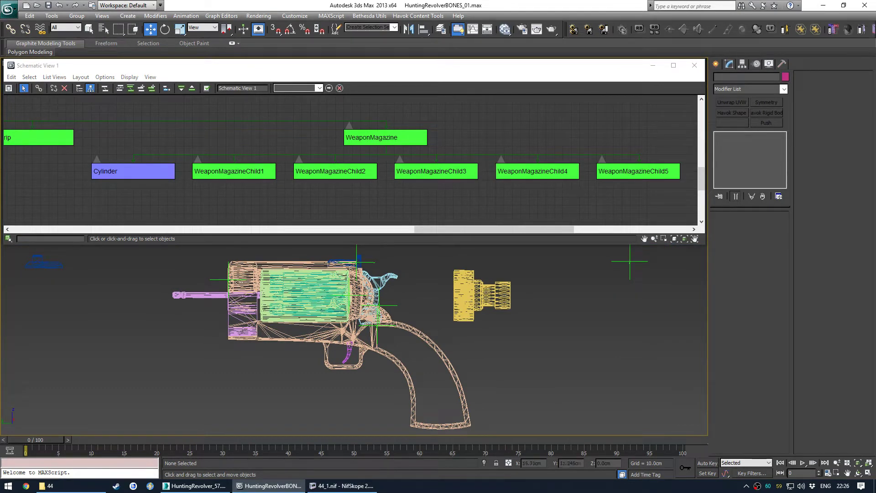
{"action": "scroll", "coordinate": [362, 166], "scroll_direction": "down", "scroll_amount": 4}
{"action": "middle_click_drag", "start_coordinate": [276, 154], "coordinate": [447, 167]}
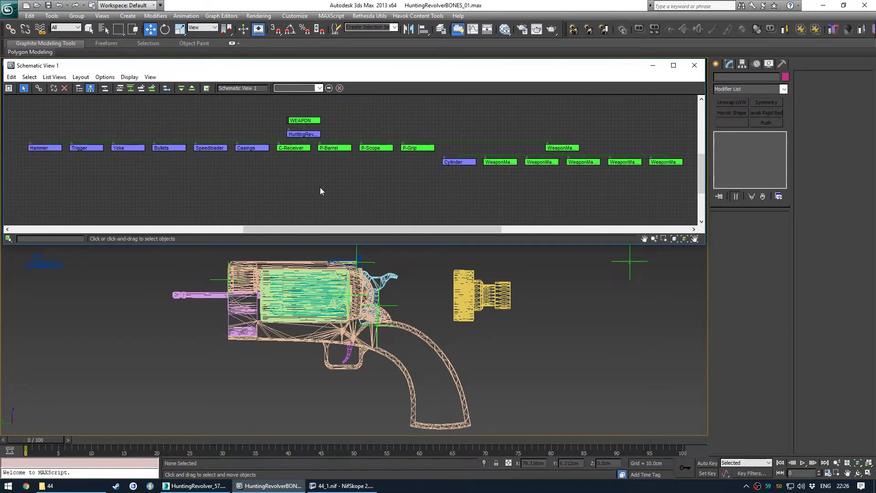
{"action": "scroll", "coordinate": [561, 148], "scroll_direction": "up", "scroll_amount": 5}
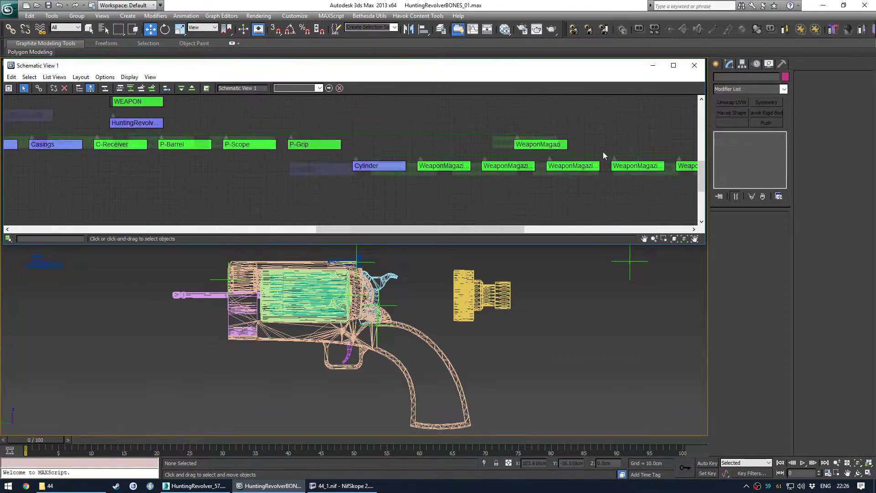
{"action": "middle_click_drag", "start_coordinate": [512, 157], "coordinate": [405, 160]}
{"action": "scroll", "coordinate": [234, 128], "scroll_direction": "down", "scroll_amount": 1}
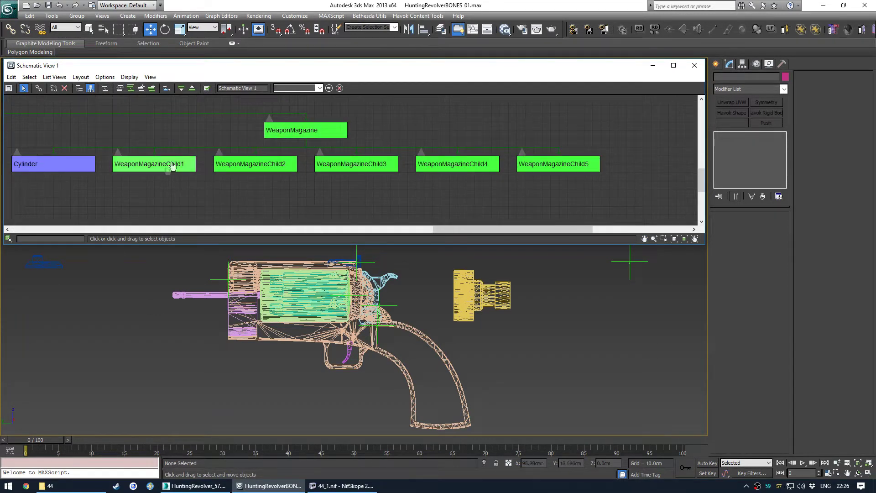
{"action": "scroll", "coordinate": [379, 150], "scroll_direction": "down", "scroll_amount": 2}
{"action": "mouse_move", "coordinate": [246, 153]}
{"action": "middle_mouse_down"}
{"action": "mouse_move", "coordinate": [337, 169]}
{"action": "mouse_move", "coordinate": [489, 177]}
{"action": "middle_mouse_up"}
{"action": "middle_click_drag", "start_coordinate": [289, 176], "coordinate": [479, 175]}
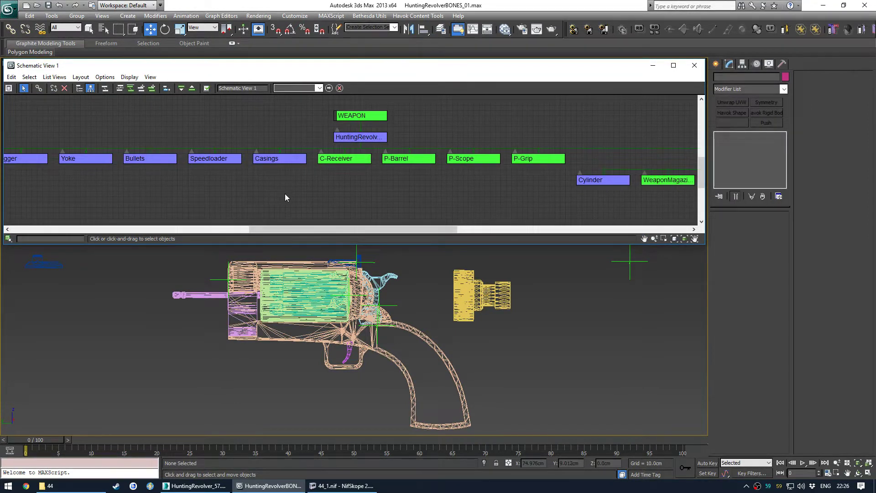
{"action": "middle_click_drag", "start_coordinate": [282, 190], "coordinate": [194, 166]}
{"action": "middle_click_drag", "start_coordinate": [416, 188], "coordinate": [240, 192]}
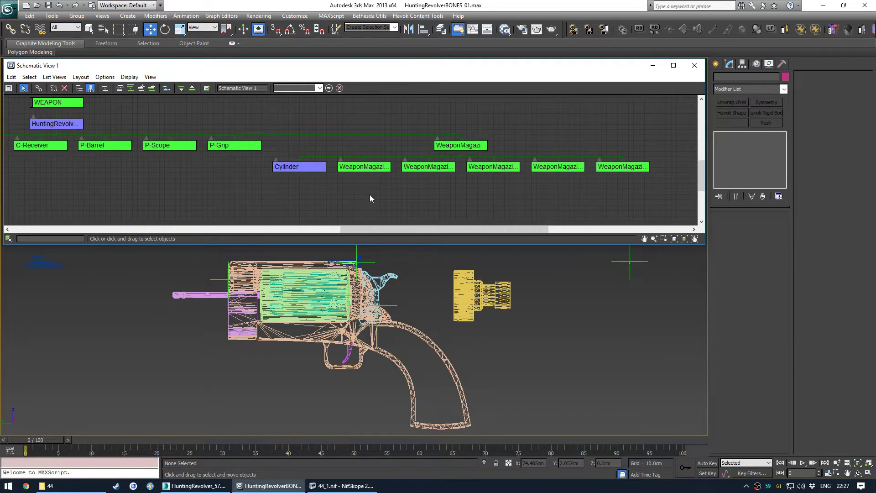
{"action": "scroll", "coordinate": [371, 198], "scroll_direction": "up", "scroll_amount": 2}
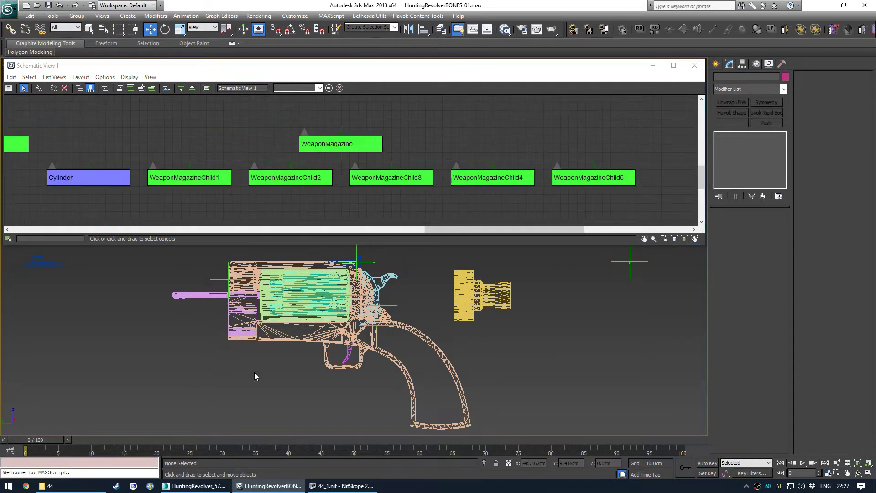
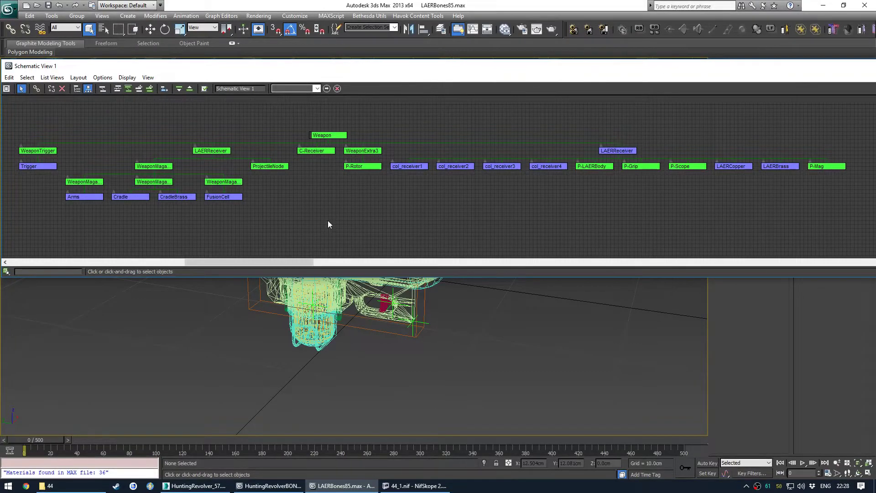
- Examine the reference hierarchy in LAERBones85.max, including the helpers and collision parts linked to LAERReceiver
{"action": "left_click_drag", "start_coordinate": [670, 67], "coordinate": [474, 75]}
{"action": "left_click_drag", "start_coordinate": [803, 146], "coordinate": [660, 150]}
{"action": "left_click_drag", "start_coordinate": [528, 74], "coordinate": [728, 64]}
{"action": "middle_click_drag", "start_coordinate": [317, 191], "coordinate": [299, 194]}
{"action": "middle_click_drag", "start_coordinate": [557, 216], "coordinate": [402, 211]}
{"action": "scroll", "coordinate": [419, 188], "scroll_direction": "up", "scroll_amount": 1}
{"action": "scroll", "coordinate": [419, 191], "scroll_direction": "up", "scroll_amount": 1}
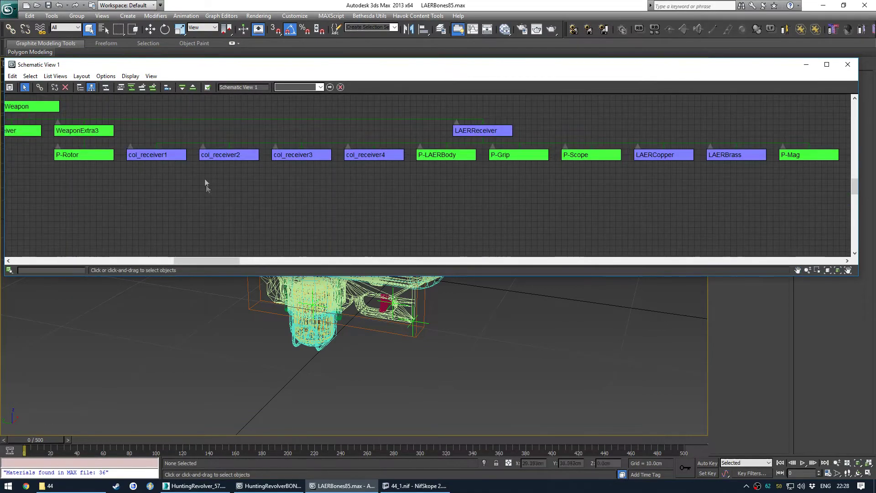
{"action": "middle_click_drag", "start_coordinate": [533, 199], "coordinate": [353, 206]}
{"action": "middle_click_drag", "start_coordinate": [372, 287], "coordinate": [427, 355]}
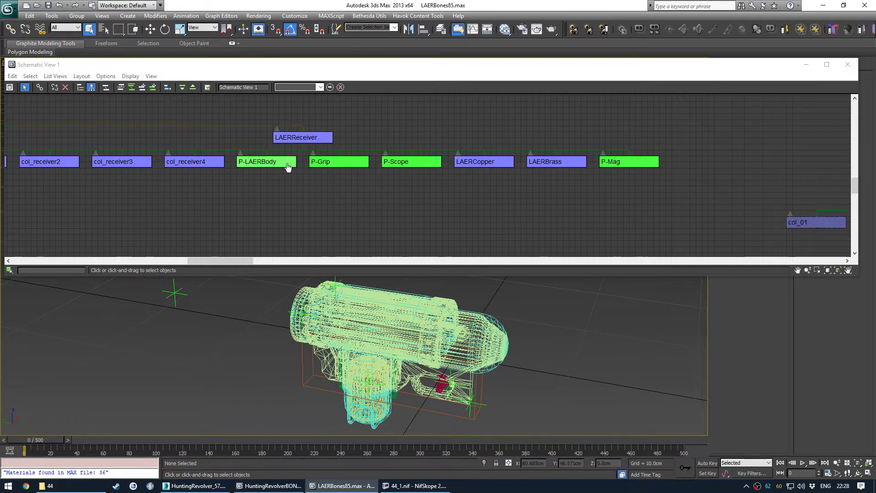
{"action": "scroll", "coordinate": [425, 172], "scroll_direction": "down", "scroll_amount": 2}
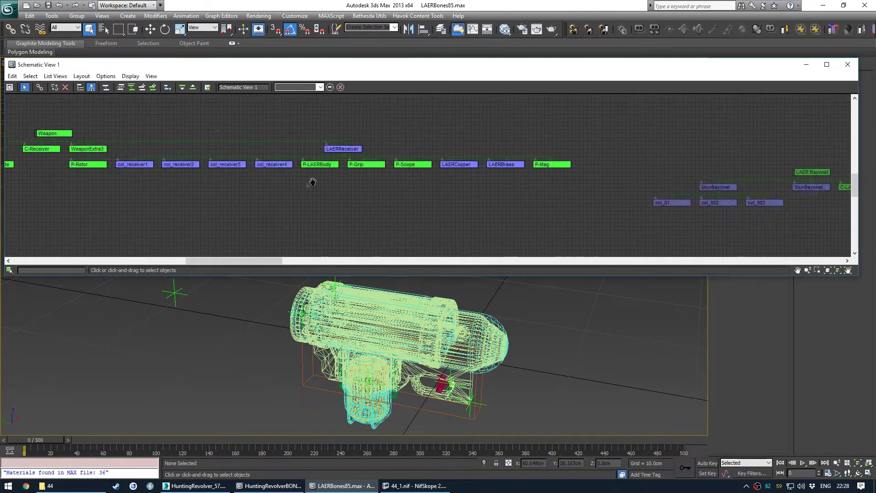
{"action": "middle_click_drag", "start_coordinate": [311, 182], "coordinate": [502, 184]}
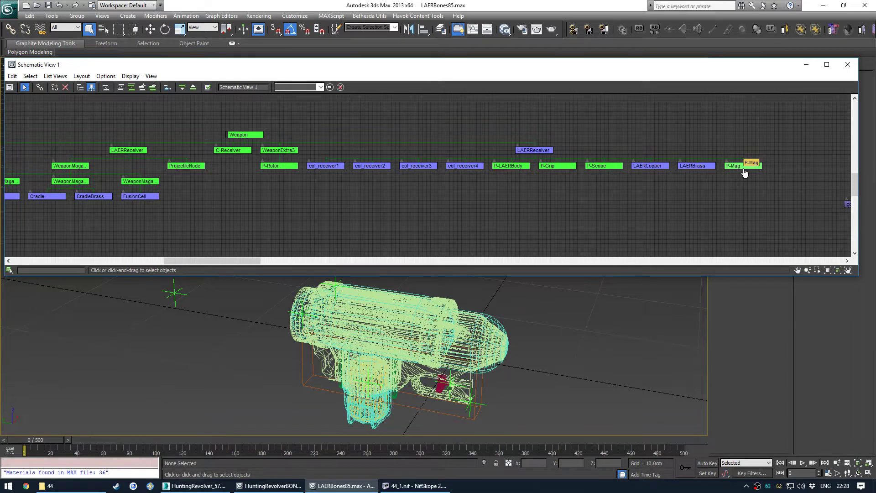
- Switch to HuntingRevolverBONES_01.max and relink the C-Receiver helper directly to the WEAPON root in the schematic hierarchy
{"action": "middle_click_drag", "start_coordinate": [250, 190], "coordinate": [446, 187]}
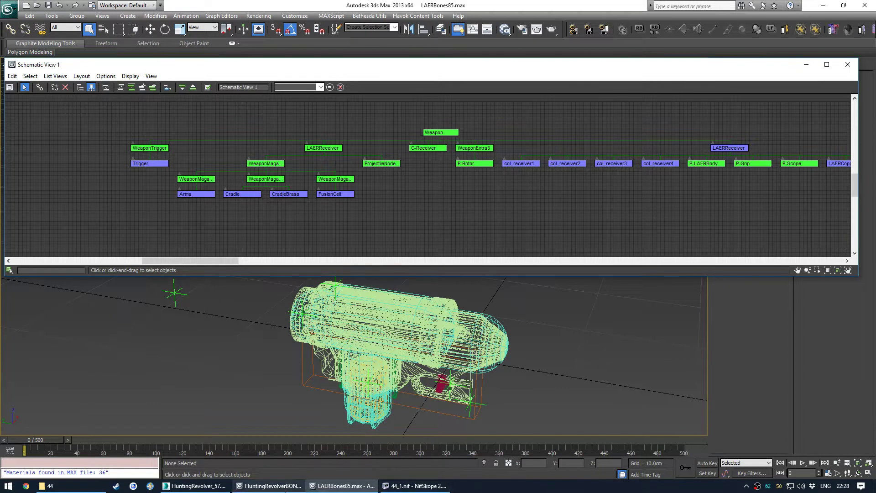
{"action": "left_click", "coordinate": [286, 485]}
{"action": "middle_click_drag", "start_coordinate": [362, 187], "coordinate": [469, 181]}
{"action": "scroll", "coordinate": [471, 179], "scroll_direction": "down", "scroll_amount": 2}
{"action": "middle_click_drag", "start_coordinate": [234, 173], "coordinate": [481, 186]}
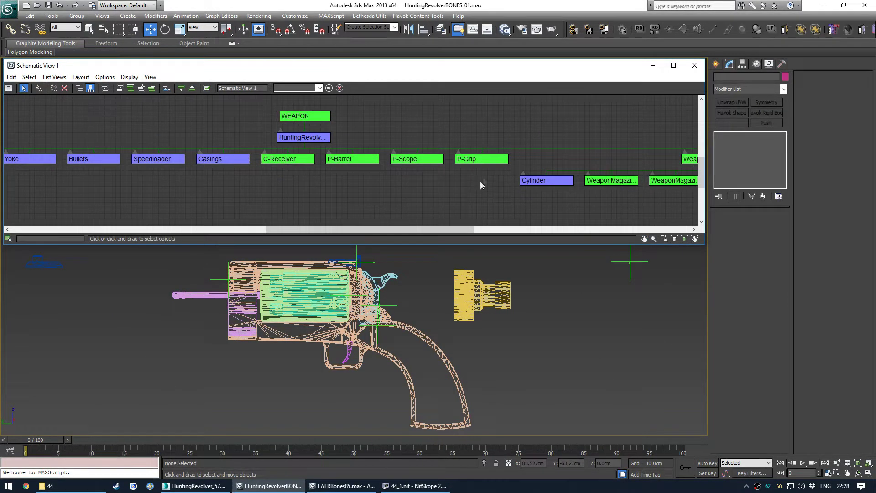
{"action": "middle_click_drag", "start_coordinate": [394, 171], "coordinate": [280, 164]}
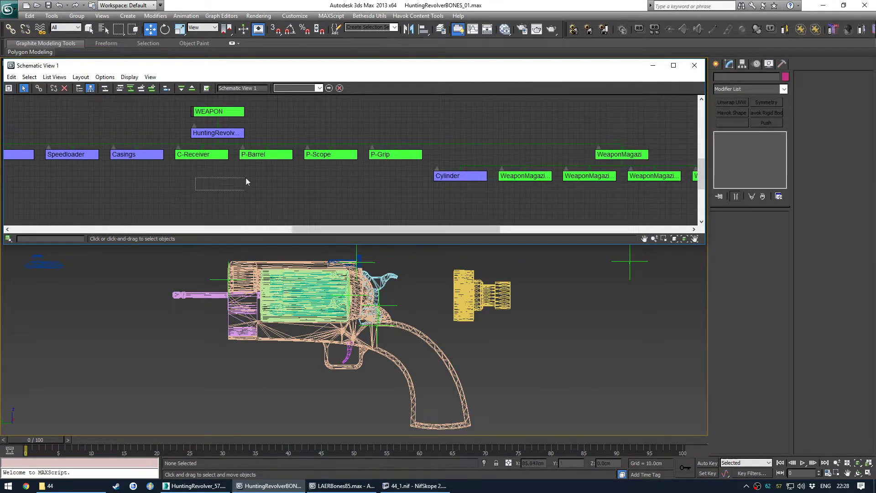
{"action": "left_click_drag", "start_coordinate": [269, 175], "coordinate": [379, 158]}
{"action": "middle_click_drag", "start_coordinate": [417, 173], "coordinate": [539, 184]}
{"action": "left_click", "coordinate": [356, 180]}
{"action": "key", "text": "c"}
{"action": "left_click_drag", "start_coordinate": [360, 163], "coordinate": [372, 144]}
{"action": "scroll", "coordinate": [340, 146], "scroll_direction": "down", "scroll_amount": 4}
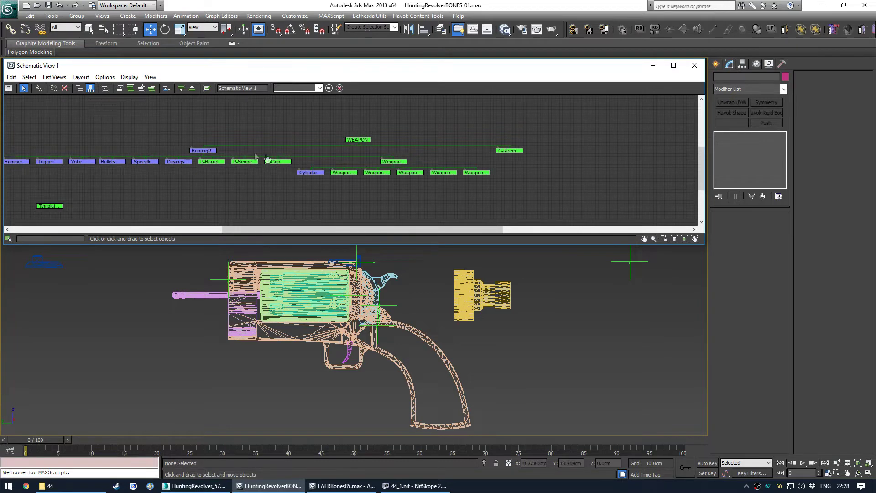
- Compare the revolver's schematic hierarchy with the reference hierarchy in LAERBones85.max
{"action": "middle_click_drag", "start_coordinate": [340, 146], "coordinate": [331, 145]}
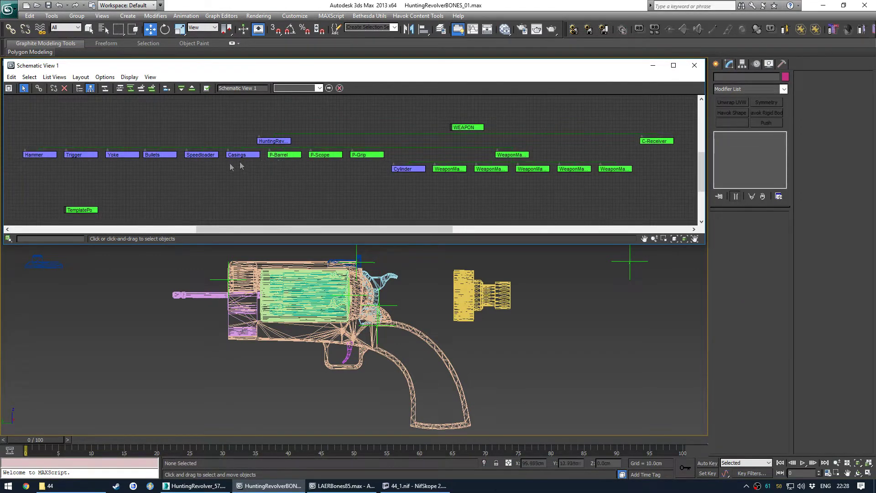
{"action": "scroll", "coordinate": [282, 153], "scroll_direction": "up", "scroll_amount": 2}
{"action": "middle_click_drag", "start_coordinate": [348, 161], "coordinate": [305, 164]}
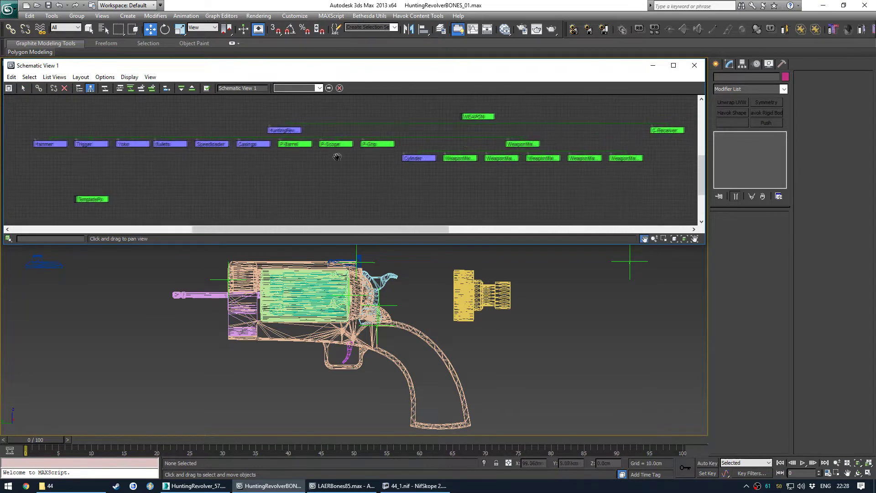
{"action": "left_click", "coordinate": [347, 486]}
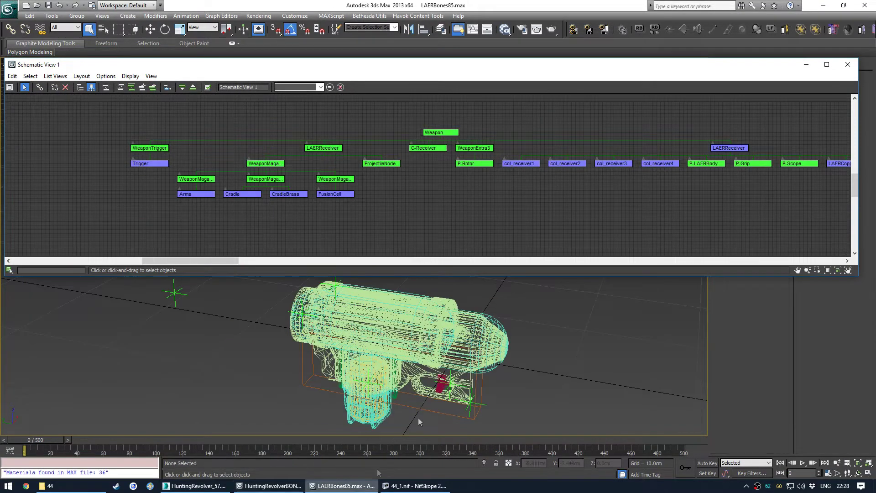
{"action": "middle_click_drag", "start_coordinate": [599, 204], "coordinate": [471, 205]}
{"action": "middle_click_drag", "start_coordinate": [208, 159], "coordinate": [265, 159]}
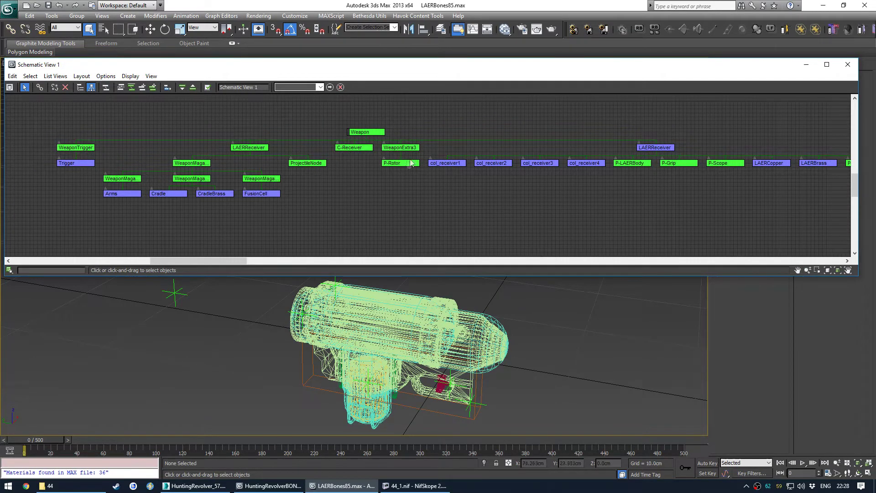
{"action": "left_click", "coordinate": [270, 485]}
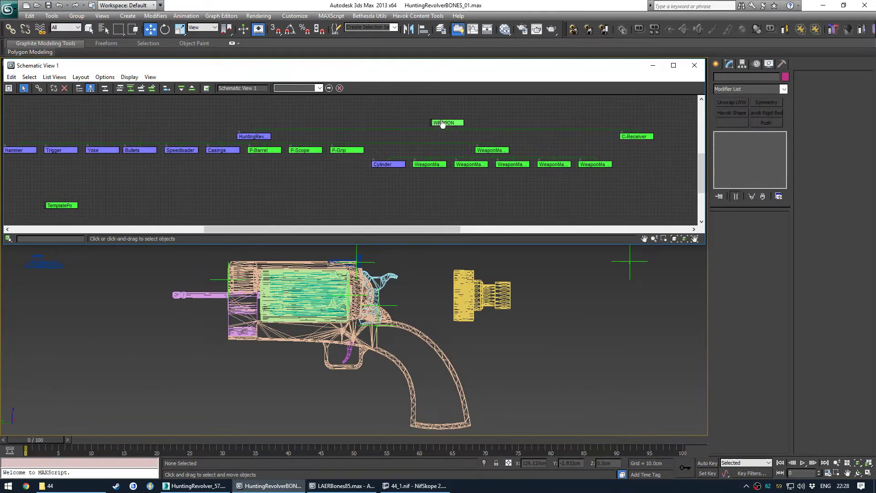
{"action": "left_click", "coordinate": [442, 123]}
{"action": "middle_click_drag", "start_coordinate": [537, 162], "coordinate": [439, 148]}
{"action": "scroll", "coordinate": [432, 158], "scroll_direction": "up", "scroll_amount": 1}
{"action": "left_click", "coordinate": [434, 156]}
- Switch back to LAERBones85.max and examine how WeaponMagazine and its child helpers are linked under the LAERReceiver helper
{"action": "key", "text": "alt+Tab"}
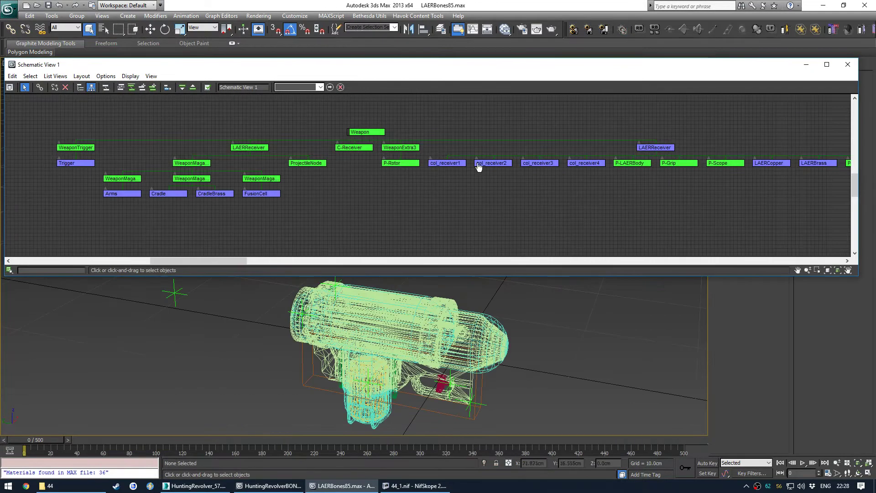
{"action": "middle_click_drag", "start_coordinate": [409, 186], "coordinate": [431, 186]}
{"action": "scroll", "coordinate": [192, 181], "scroll_direction": "up", "scroll_amount": 3}
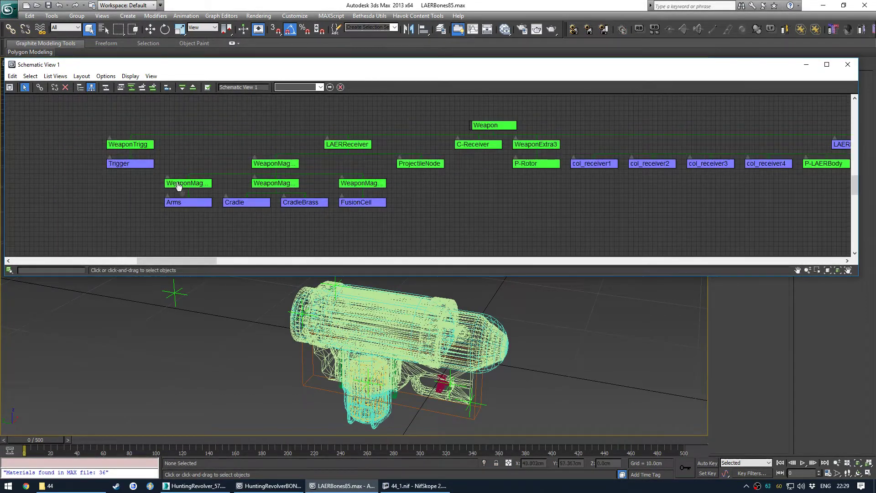
{"action": "left_click", "coordinate": [200, 187]}
{"action": "left_click", "coordinate": [304, 160]}
{"action": "middle_click_drag", "start_coordinate": [400, 159], "coordinate": [333, 159]}
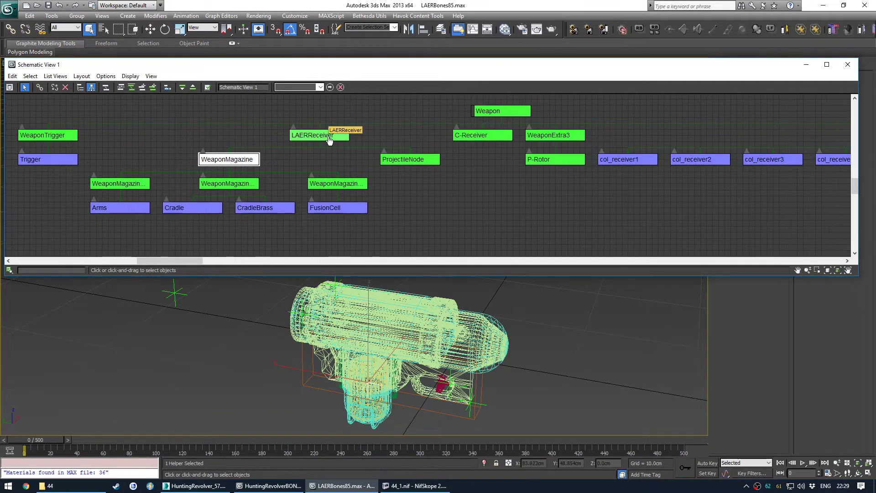
{"action": "left_click", "coordinate": [330, 137]}
{"action": "scroll", "coordinate": [365, 144], "scroll_direction": "down", "scroll_amount": 3}
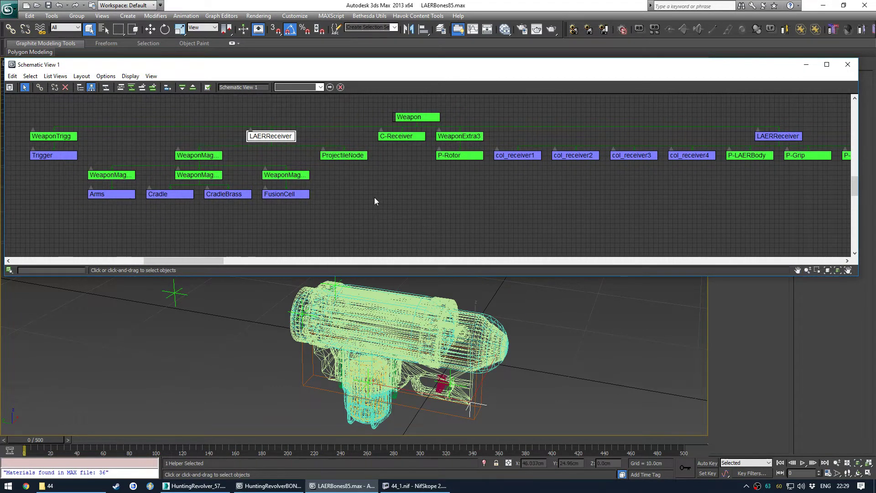
- Examine the reference links of ProjectileNode, C-Receiver, WeaponExtra3 and P-Rotor beneath the Weapon root
{"action": "middle_click_drag", "start_coordinate": [355, 187], "coordinate": [280, 174]}
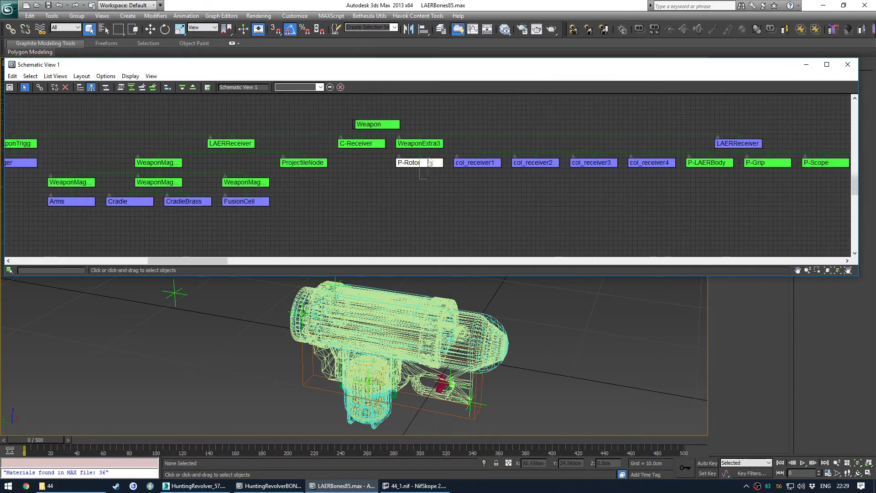
{"action": "left_click_drag", "start_coordinate": [413, 179], "coordinate": [423, 154]}
{"action": "left_click", "coordinate": [371, 198]}
{"action": "middle_click_drag", "start_coordinate": [358, 199], "coordinate": [488, 208]}
{"action": "scroll", "coordinate": [457, 197], "scroll_direction": "up", "scroll_amount": 2}
{"action": "middle_click_drag", "start_coordinate": [356, 169], "coordinate": [333, 166]}
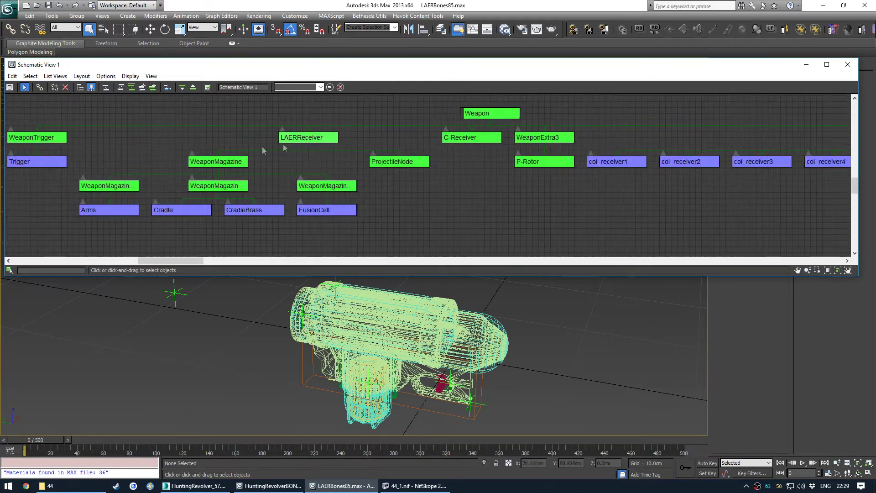
{"action": "scroll", "coordinate": [215, 164], "scroll_direction": "down", "scroll_amount": 2}
{"action": "middle_click_drag", "start_coordinate": [539, 192], "coordinate": [603, 198]}
{"action": "middle_click_drag", "start_coordinate": [457, 196], "coordinate": [408, 167]}
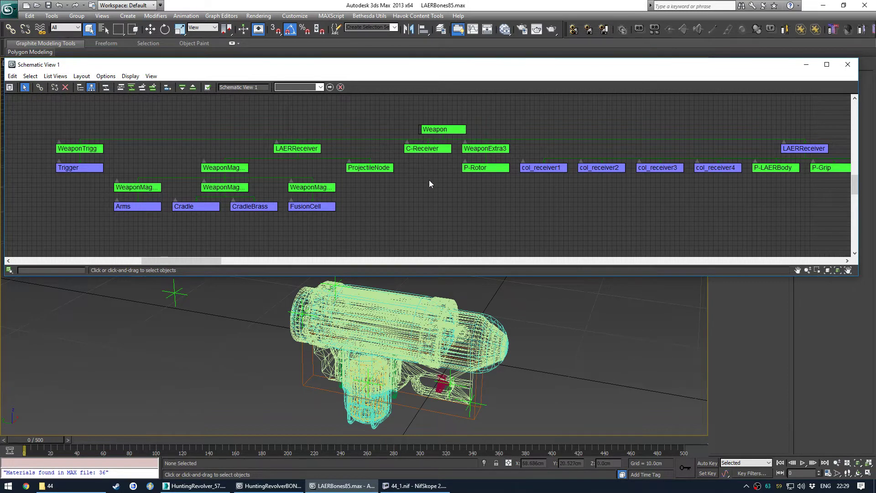
{"action": "left_click", "coordinate": [308, 152]}
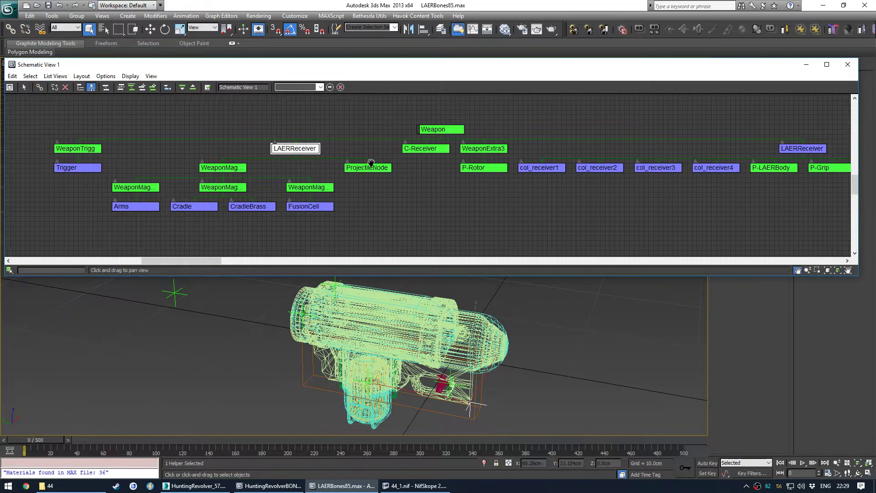
{"action": "middle_click_drag", "start_coordinate": [772, 134], "coordinate": [719, 133]}
{"action": "middle_click_drag", "start_coordinate": [246, 164], "coordinate": [502, 162]}
{"action": "scroll", "coordinate": [355, 154], "scroll_direction": "up", "scroll_amount": 3}
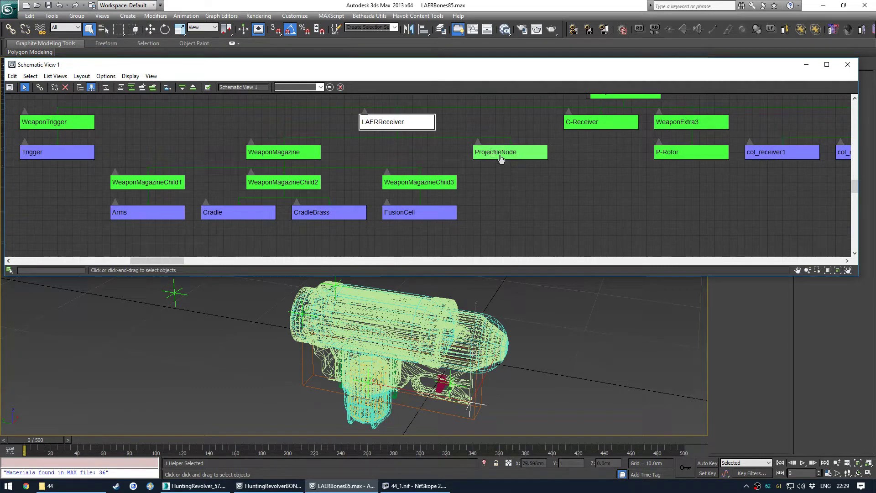
{"action": "scroll", "coordinate": [470, 165], "scroll_direction": "down", "scroll_amount": 2}
{"action": "middle_click_drag", "start_coordinate": [470, 171], "coordinate": [473, 198]}
- Switch to HuntingRevolverBONES_01.max and clone the WeaponMagazine helper as a copy named WeaponExtra1
{"action": "left_click", "coordinate": [274, 486]}
{"action": "left_click", "coordinate": [385, 201]}
{"action": "middle_click_drag", "start_coordinate": [345, 193], "coordinate": [285, 183]}
{"action": "left_click", "coordinate": [450, 150]}
{"action": "right_click", "coordinate": [359, 297]}
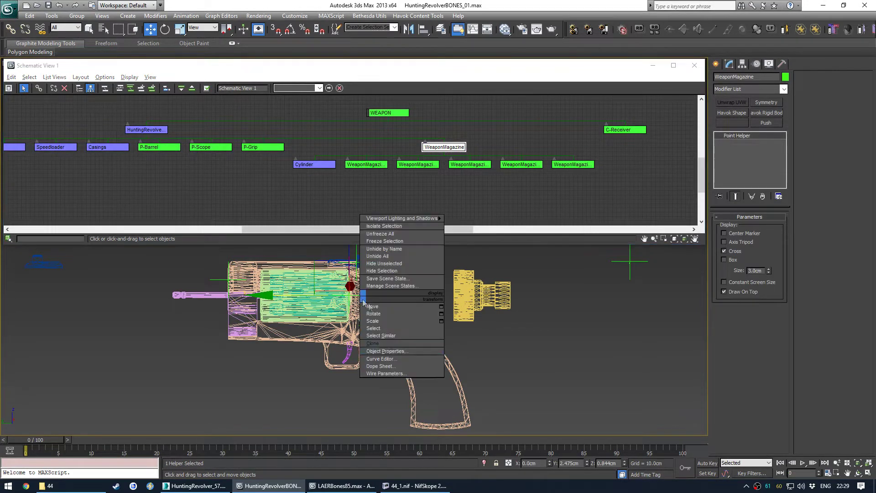
{"action": "left_click", "coordinate": [392, 350]}
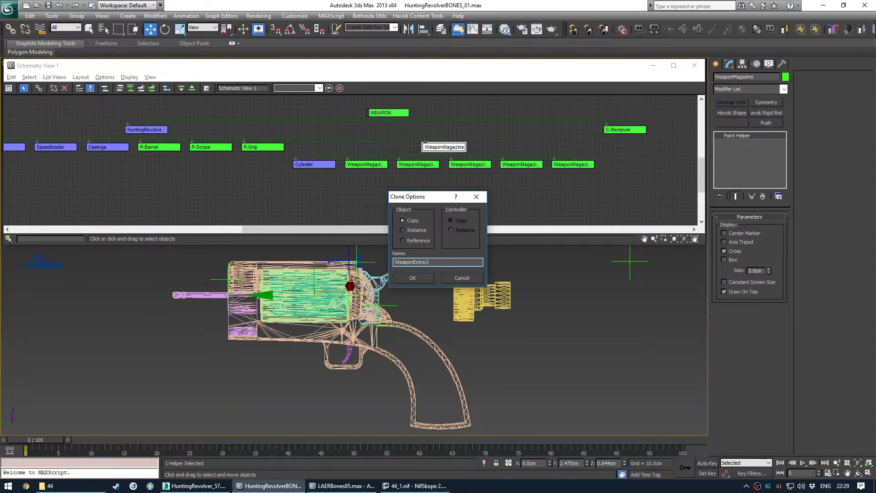
{"action": "left_click", "coordinate": [424, 278]}
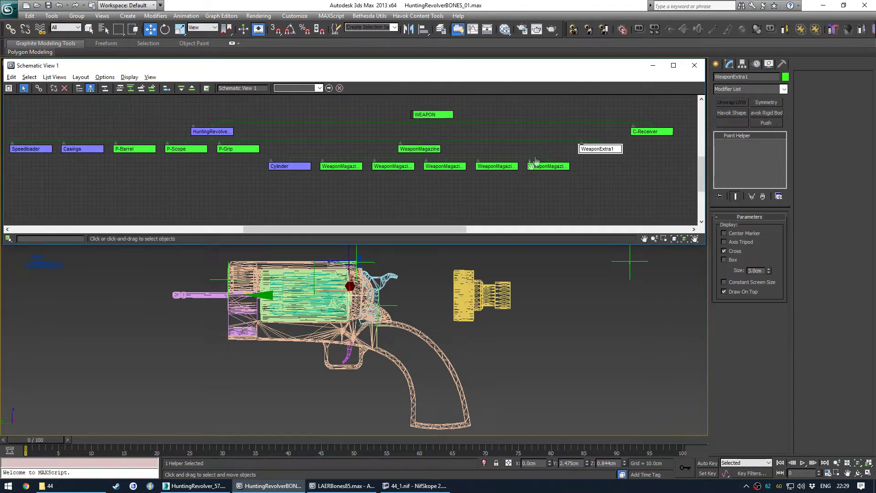
- Align WeaponExtra1 to the Hammer on X, Y and Z position, pivot point to pivot point
{"action": "scroll", "coordinate": [378, 276], "scroll_direction": "up", "scroll_amount": 1}
{"action": "scroll", "coordinate": [378, 277], "scroll_direction": "up", "scroll_amount": 2}
{"action": "key", "text": "alt+a"}
{"action": "left_click", "coordinate": [374, 283]}
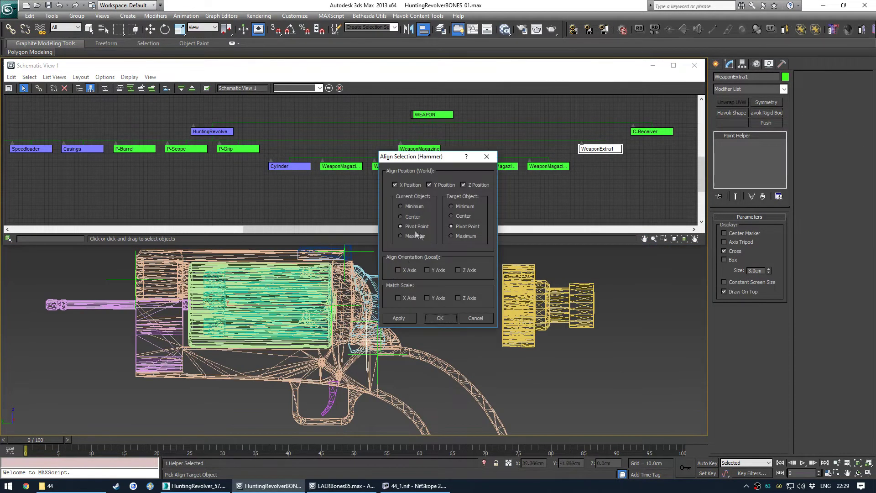
{"action": "left_click", "coordinate": [442, 318]}
- Isolate the Hammer mesh together with the WeaponExtra1 helper
{"action": "left_click", "coordinate": [396, 287], "text": "ctrl"}
{"action": "key", "text": "alt+q"}
{"action": "left_click", "coordinate": [434, 310]}
{"action": "middle_click_drag", "start_coordinate": [411, 273], "coordinate": [412, 373]}
{"action": "scroll", "coordinate": [356, 335], "scroll_direction": "up", "scroll_amount": 3}
{"action": "left_click_drag", "start_coordinate": [323, 311], "coordinate": [393, 315]}
- Locate the Hammer mesh and the WeaponExtra1 helper in the schematic hierarchy and review their current links
{"action": "middle_click_drag", "start_coordinate": [395, 184], "coordinate": [456, 176]}
{"action": "scroll", "coordinate": [366, 179], "scroll_direction": "down", "scroll_amount": 2}
{"action": "middle_click_drag", "start_coordinate": [251, 176], "coordinate": [231, 163]}
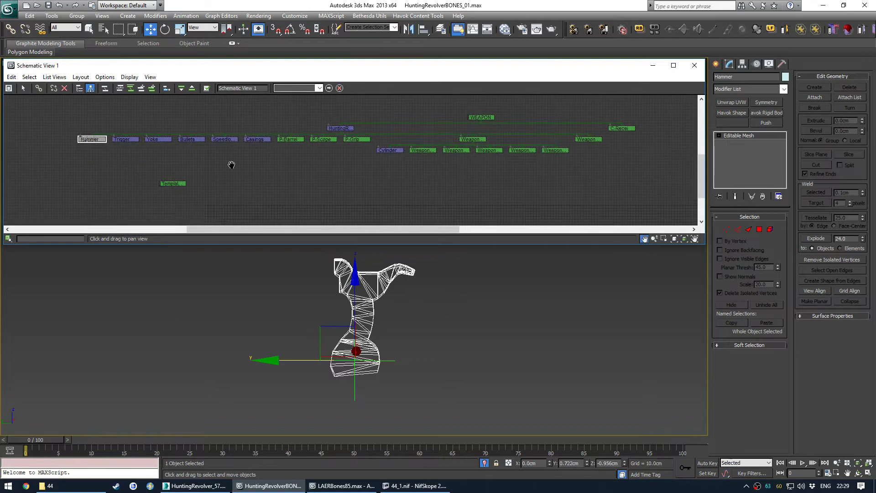
{"action": "mouse_move", "coordinate": [374, 66]}
{"action": "left_mouse_down"}
{"action": "mouse_move", "coordinate": [388, 67]}
{"action": "mouse_move", "coordinate": [372, 65]}
{"action": "left_mouse_up"}
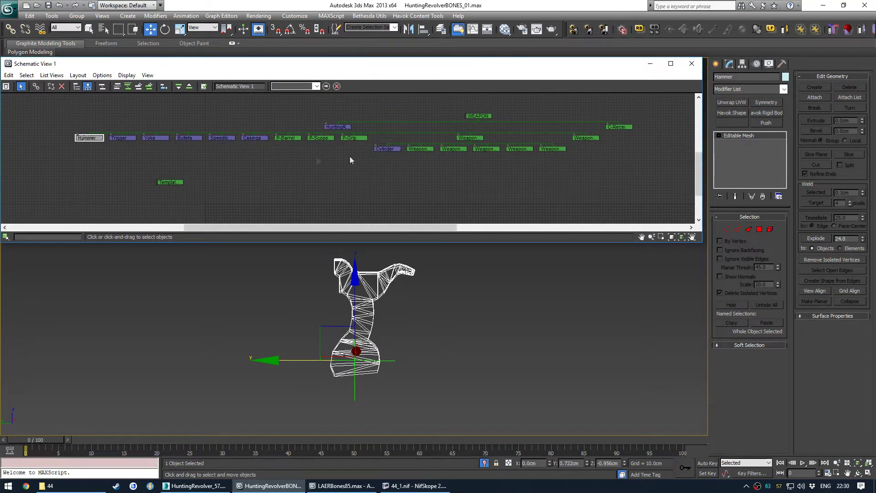
{"action": "left_click", "coordinate": [95, 152]}
{"action": "scroll", "coordinate": [97, 142], "scroll_direction": "up", "scroll_amount": 5}
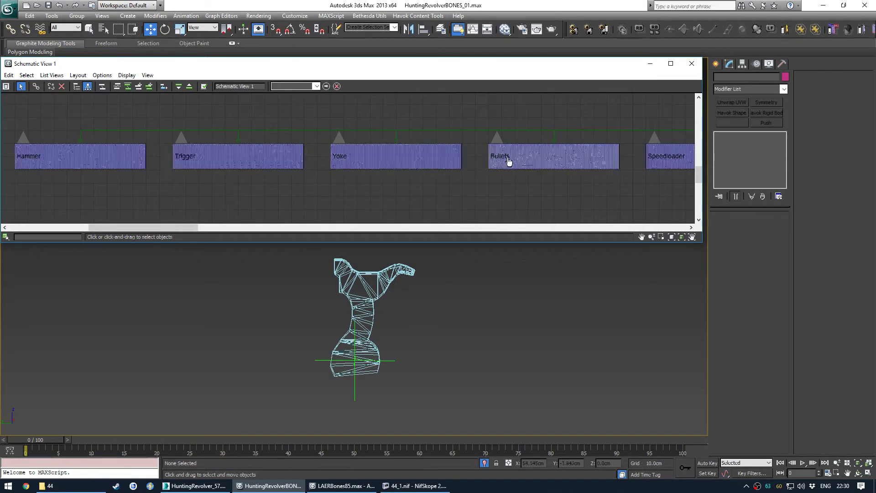
{"action": "scroll", "coordinate": [509, 162], "scroll_direction": "down", "scroll_amount": 5}
{"action": "middle_click_drag", "start_coordinate": [552, 185], "coordinate": [272, 144]}
{"action": "middle_click_drag", "start_coordinate": [454, 149], "coordinate": [383, 169]}
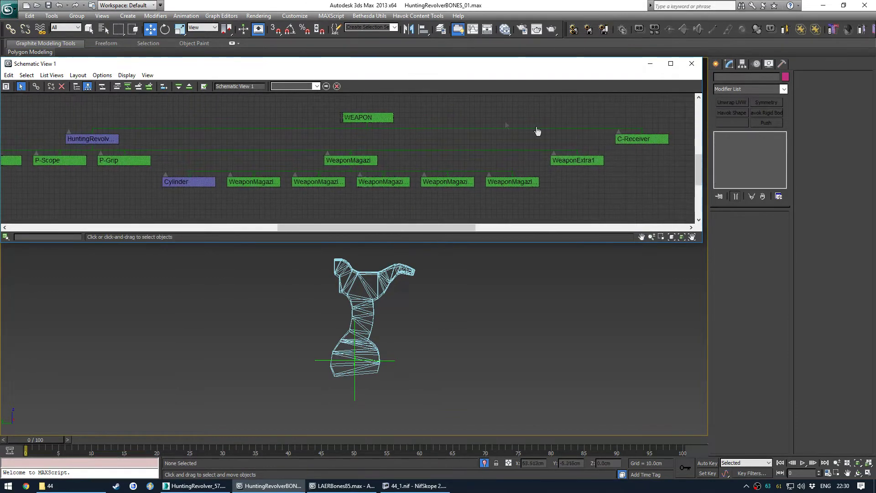
{"action": "scroll", "coordinate": [406, 137], "scroll_direction": "down", "scroll_amount": 1}
{"action": "middle_click_drag", "start_coordinate": [224, 165], "coordinate": [480, 159]}
{"action": "left_click_drag", "start_coordinate": [314, 326], "coordinate": [399, 368]}
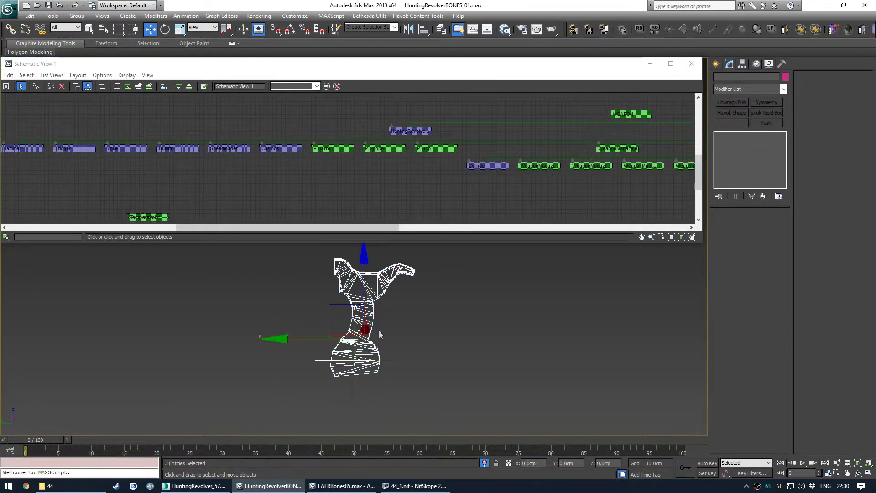
{"action": "scroll", "coordinate": [341, 177], "scroll_direction": "down", "scroll_amount": 5}
{"action": "scroll", "coordinate": [414, 164], "scroll_direction": "up", "scroll_amount": 3}
{"action": "left_click", "coordinate": [566, 169]}
{"action": "scroll", "coordinate": [574, 146], "scroll_direction": "up", "scroll_amount": 2}
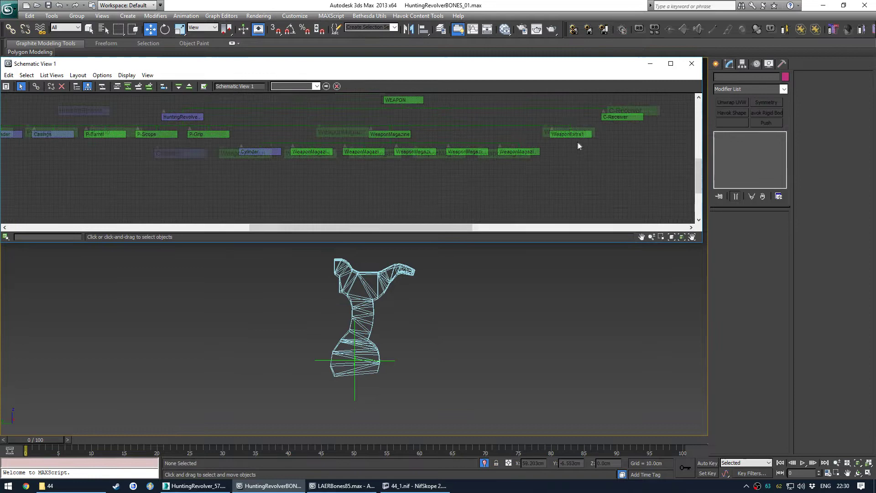
{"action": "scroll", "coordinate": [577, 146], "scroll_direction": "up", "scroll_amount": 2}
{"action": "left_click", "coordinate": [695, 65]}
{"action": "key", "text": "s"}
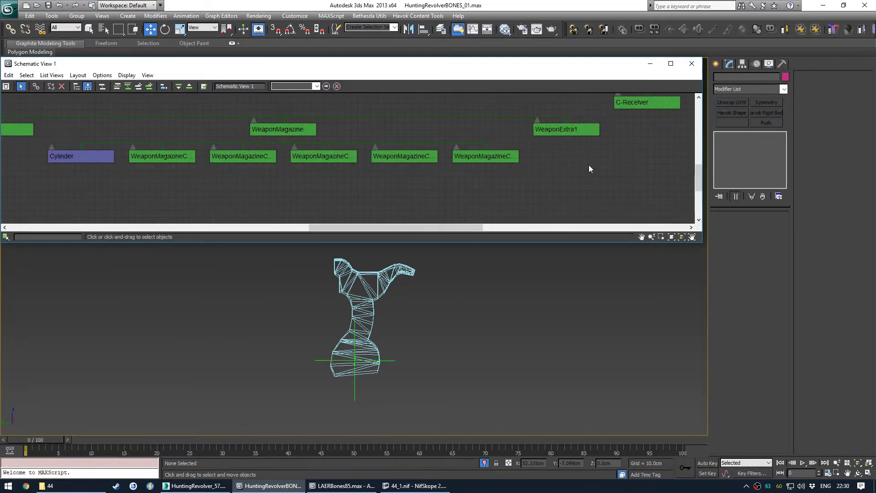
{"action": "scroll", "coordinate": [574, 133], "scroll_direction": "up", "scroll_amount": 2}
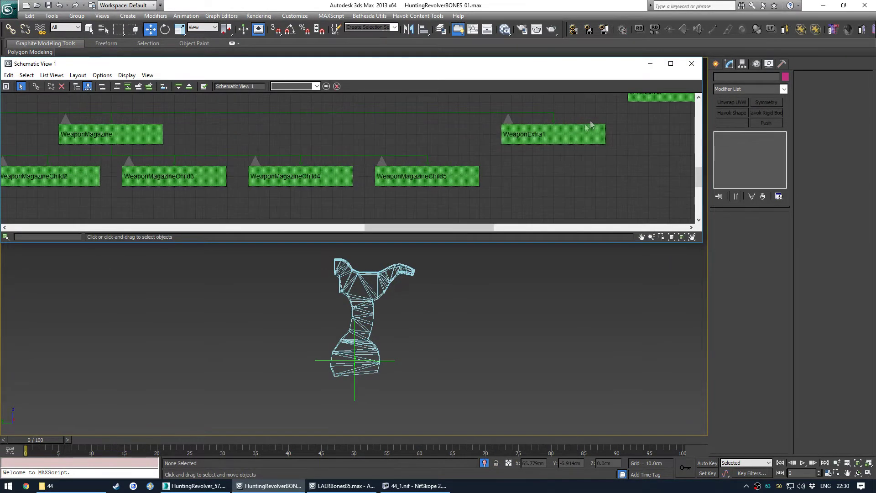
- Link the Hammer mesh to the WeaponExtra1 helper in the schematic hierarchy
{"action": "left_click", "coordinate": [550, 134]}
{"action": "scroll", "coordinate": [507, 171], "scroll_direction": "down", "scroll_amount": 5}
{"action": "middle_click_drag", "start_coordinate": [336, 195], "coordinate": [571, 189]}
{"action": "middle_click_drag", "start_coordinate": [271, 176], "coordinate": [168, 168]}
{"action": "scroll", "coordinate": [264, 175], "scroll_direction": "down", "scroll_amount": 1}
{"action": "left_click", "coordinate": [261, 175]}
{"action": "key", "text": "c"}
{"action": "left_click_drag", "start_coordinate": [44, 142], "coordinate": [654, 144]}
{"action": "key", "text": "s"}
{"action": "middle_click_drag", "start_coordinate": [633, 174], "coordinate": [566, 183]}
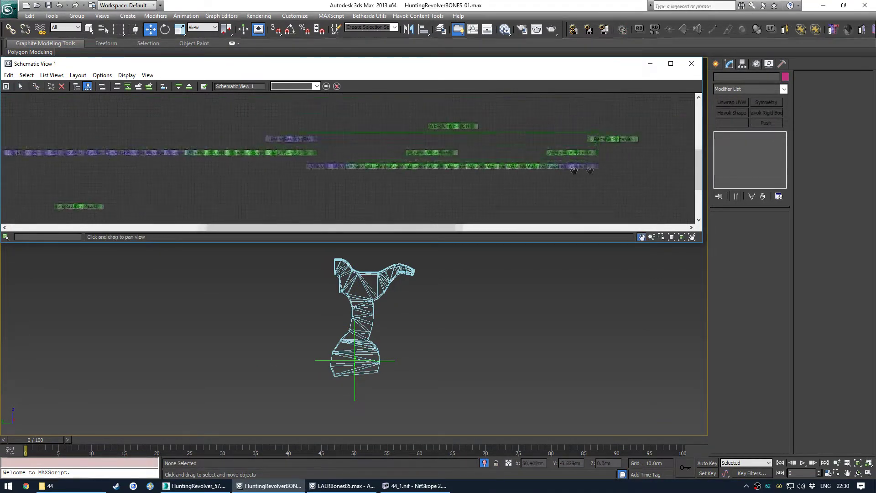
{"action": "scroll", "coordinate": [589, 153], "scroll_direction": "up", "scroll_amount": 4}
{"action": "middle_click_drag", "start_coordinate": [596, 126], "coordinate": [585, 160]}
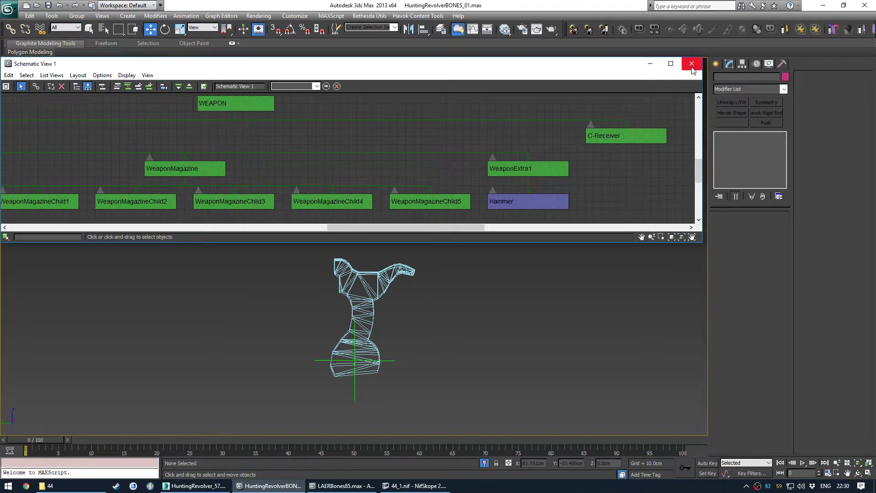
- Exit isolation mode to show all the revolver parts again
{"action": "middle_click_drag", "start_coordinate": [396, 287], "coordinate": [405, 290]}
{"action": "key", "text": "alt+q"}
{"action": "scroll", "coordinate": [440, 186], "scroll_direction": "down", "scroll_amount": 3}
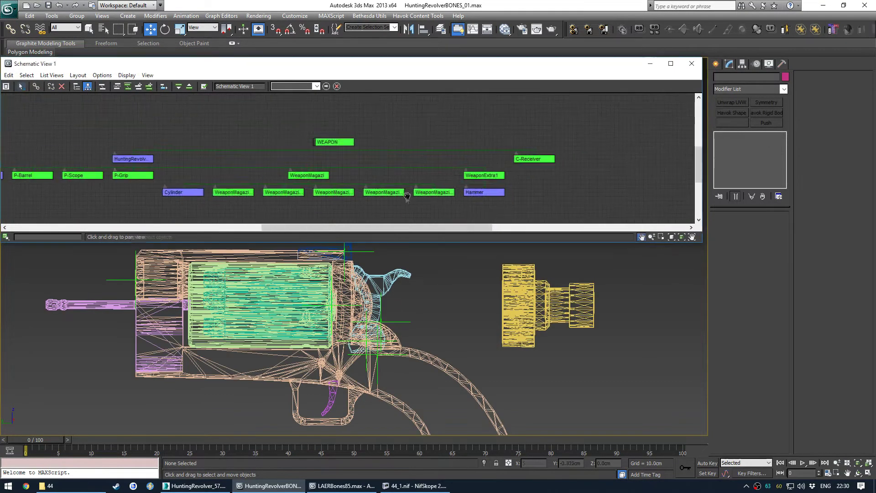
- Review the revolver's full schematic hierarchy, from the Trigger and other unassigned meshes to the WeaponMagazine and WeaponExtra1 branches
{"action": "middle_click_drag", "start_coordinate": [407, 192], "coordinate": [428, 181]}
{"action": "scroll", "coordinate": [432, 161], "scroll_direction": "up", "scroll_amount": 1}
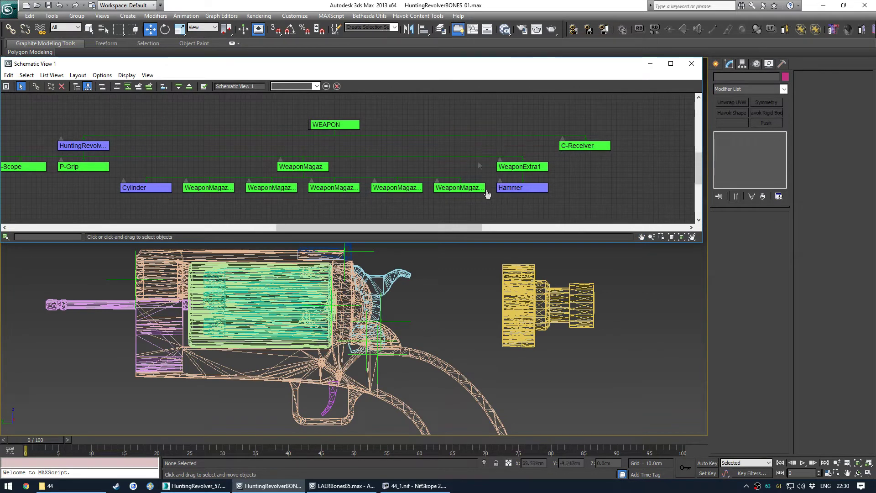
{"action": "middle_click_drag", "start_coordinate": [321, 148], "coordinate": [388, 152]}
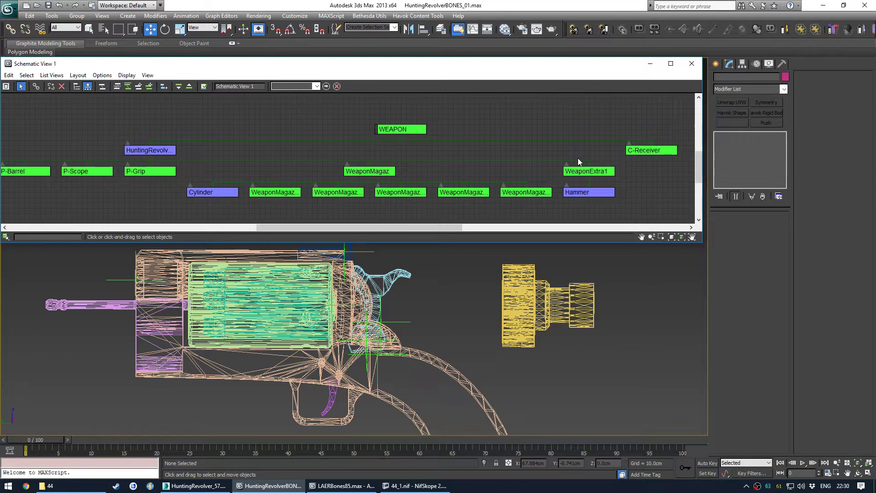
{"action": "middle_click_drag", "start_coordinate": [161, 140], "coordinate": [425, 135]}
{"action": "mouse_move", "coordinate": [181, 149]}
{"action": "middle_mouse_down"}
{"action": "mouse_move", "coordinate": [368, 142]}
{"action": "mouse_move", "coordinate": [348, 145]}
{"action": "mouse_move", "coordinate": [359, 146]}
{"action": "middle_mouse_up"}
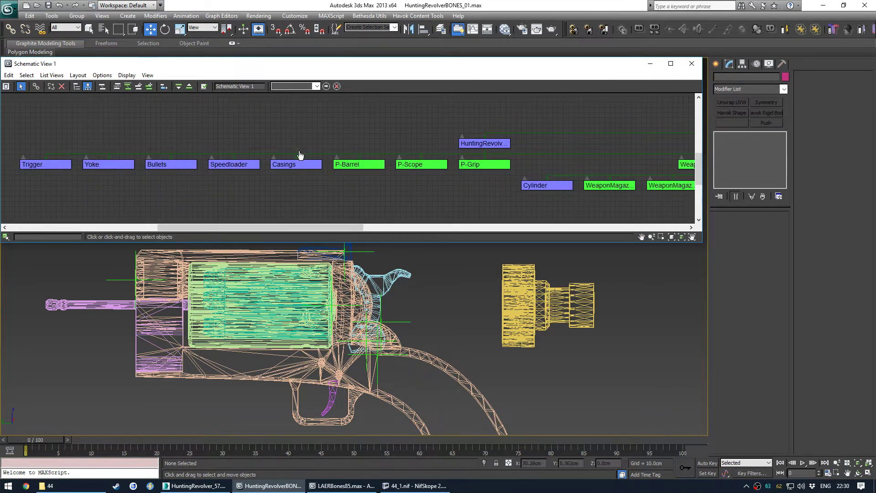
{"action": "middle_click_drag", "start_coordinate": [300, 155], "coordinate": [271, 151]}
{"action": "scroll", "coordinate": [270, 151], "scroll_direction": "down", "scroll_amount": 2}
{"action": "middle_click_drag", "start_coordinate": [601, 172], "coordinate": [365, 162]}
{"action": "scroll", "coordinate": [400, 138], "scroll_direction": "up", "scroll_amount": 2}
{"action": "left_click", "coordinate": [701, 65]}
{"action": "left_click", "coordinate": [487, 29]}
{"action": "middle_click_drag", "start_coordinate": [333, 138], "coordinate": [446, 145]}
{"action": "middle_click_drag", "start_coordinate": [383, 154], "coordinate": [422, 143]}
{"action": "left_click", "coordinate": [590, 163]}
- Switch to NifSkope and inspect the WeaponExtra1 and WeaponMagazineChild1 nodes of 44_1.nif
{"action": "left_click", "coordinate": [416, 486]}
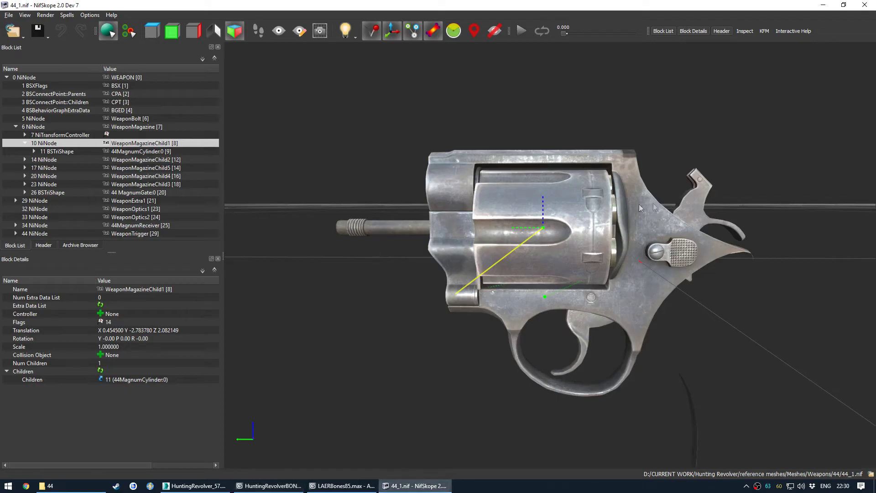
{"action": "left_click", "coordinate": [694, 205]}
{"action": "left_click", "coordinate": [142, 193]}
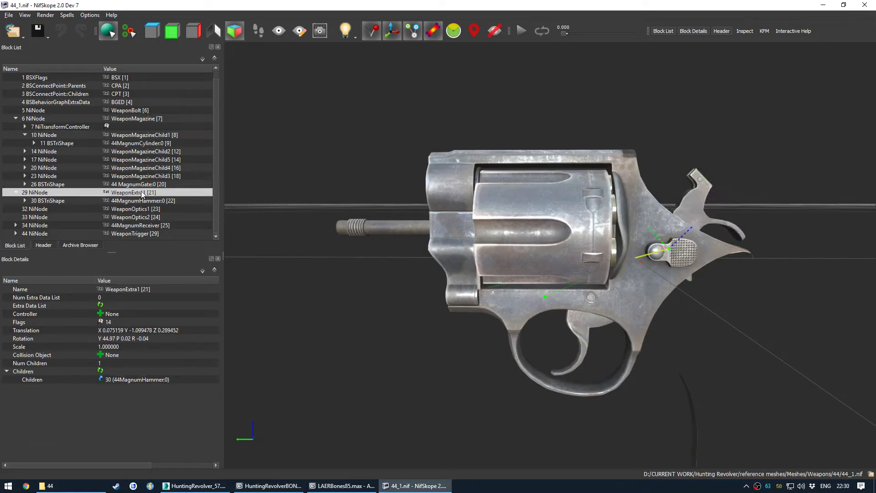
{"action": "left_click", "coordinate": [109, 135]}
{"action": "left_click", "coordinate": [26, 136]}
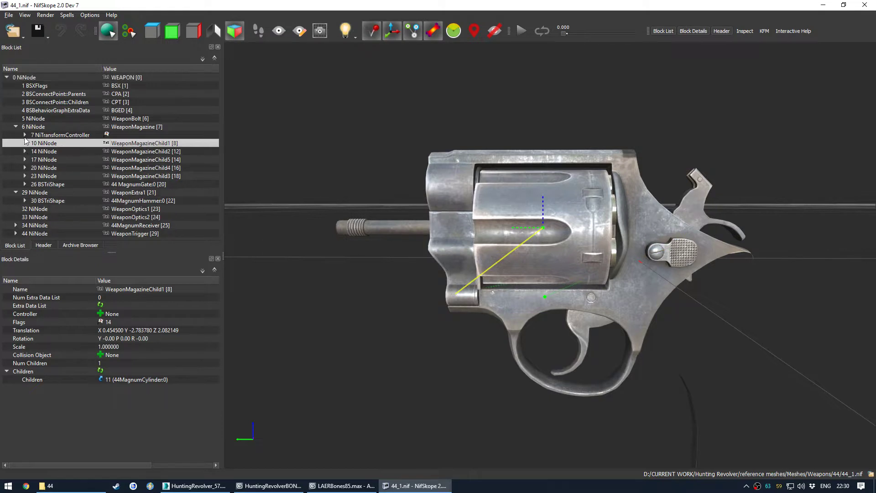
- Examine the WeaponBolt, WeaponMagazine, WeaponExtra1, WeaponOptics and WeaponTrigger nodes of the 44_1.nif reference and their positions on the revolver
{"action": "left_click", "coordinate": [127, 119]}
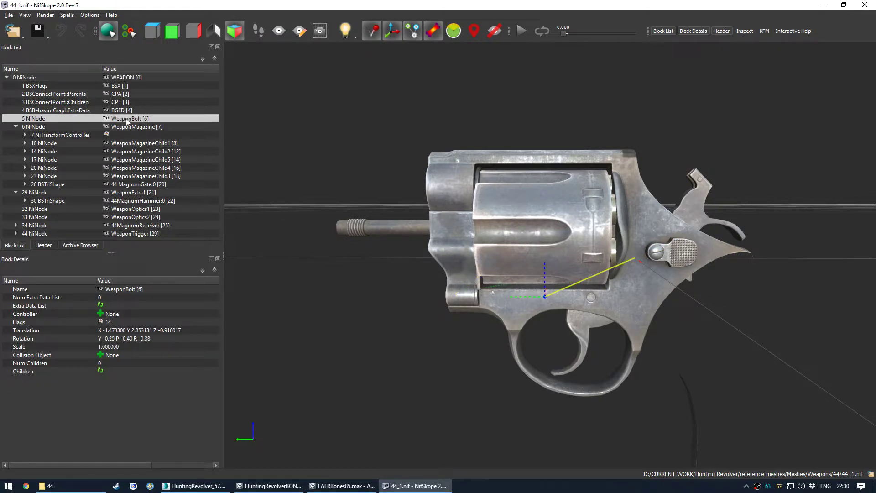
{"action": "left_click_drag", "start_coordinate": [398, 320], "coordinate": [359, 237]}
{"action": "left_click", "coordinate": [137, 127]}
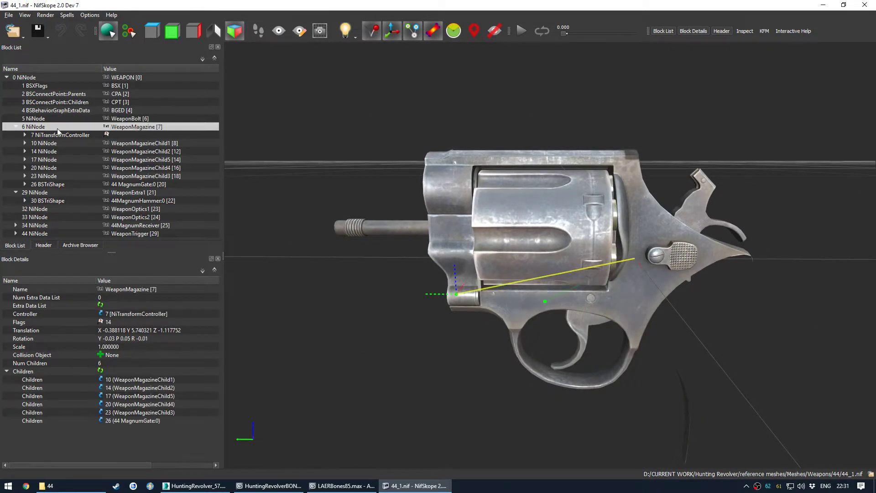
{"action": "left_click", "coordinate": [140, 176]}
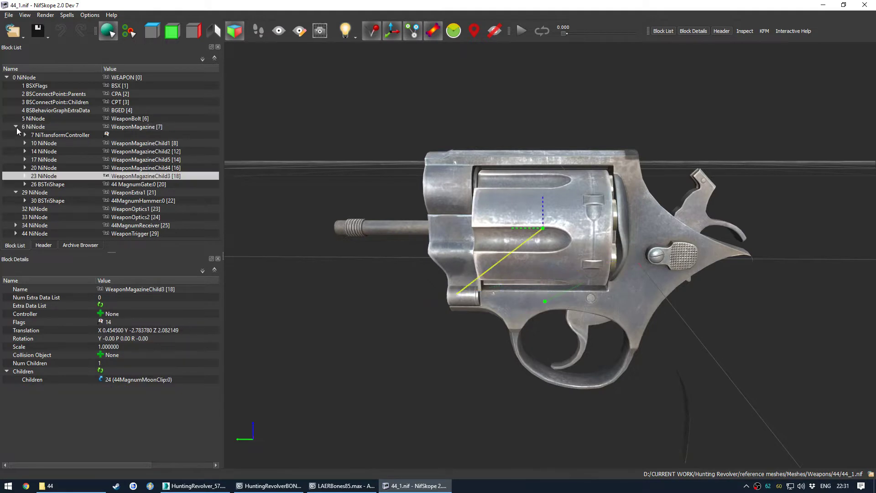
{"action": "left_click", "coordinate": [16, 127]}
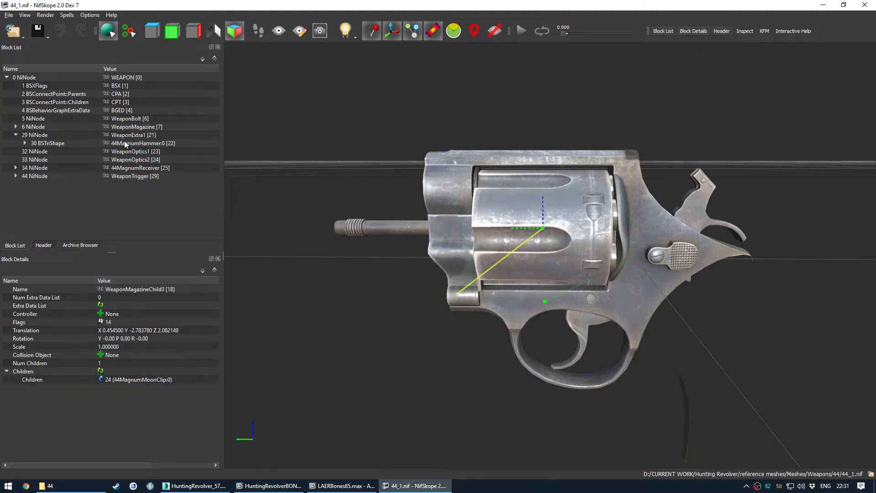
{"action": "left_click", "coordinate": [16, 135]}
{"action": "left_click", "coordinate": [128, 137]}
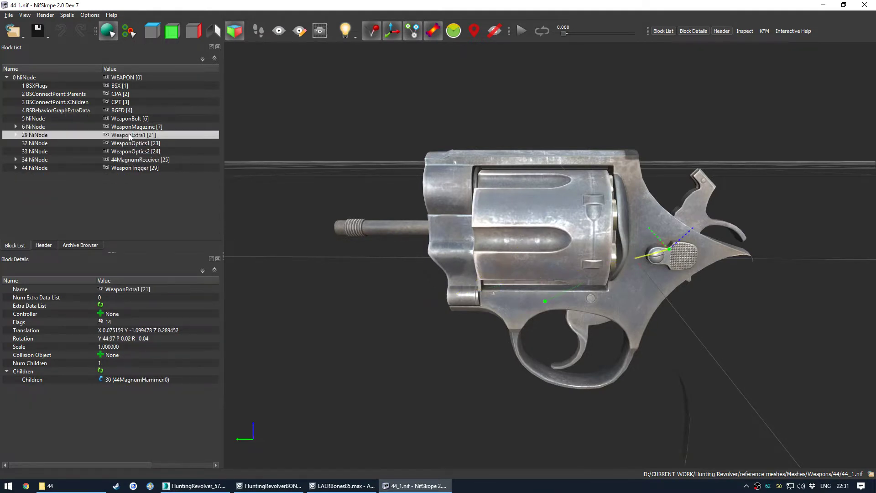
{"action": "left_click", "coordinate": [124, 143]}
{"action": "left_click", "coordinate": [119, 149]}
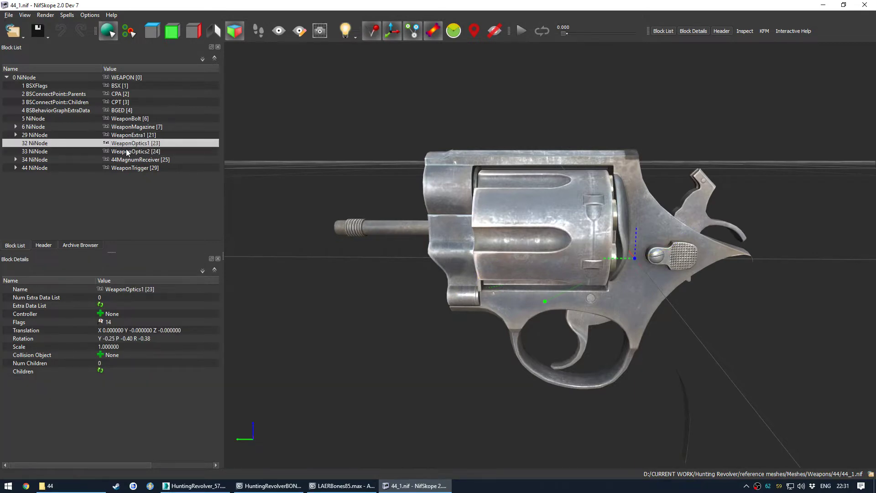
{"action": "left_click_drag", "start_coordinate": [429, 305], "coordinate": [468, 305]}
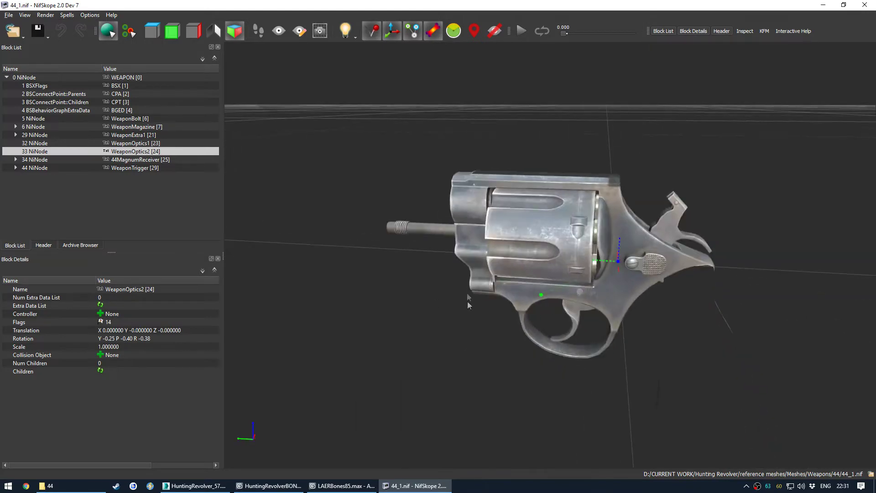
{"action": "left_click", "coordinate": [121, 169]}
{"action": "double_click", "coordinate": [23, 169]}
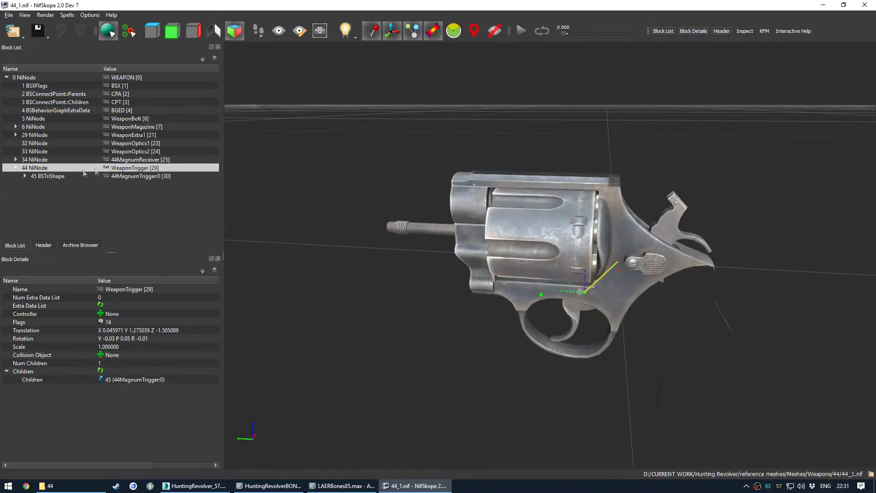
{"action": "left_click_drag", "start_coordinate": [398, 281], "coordinate": [467, 293]}
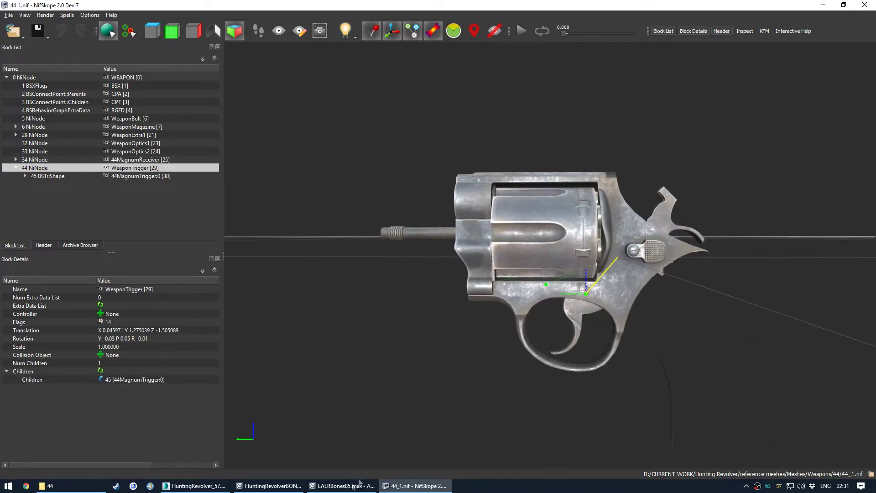
- Switch to HuntingRevolverBONES_01.max in 3ds Max and clone the WeaponExtra1 helper as a copy named WeaponTrigger
{"action": "left_click", "coordinate": [270, 486]}
{"action": "right_click", "coordinate": [433, 351]}
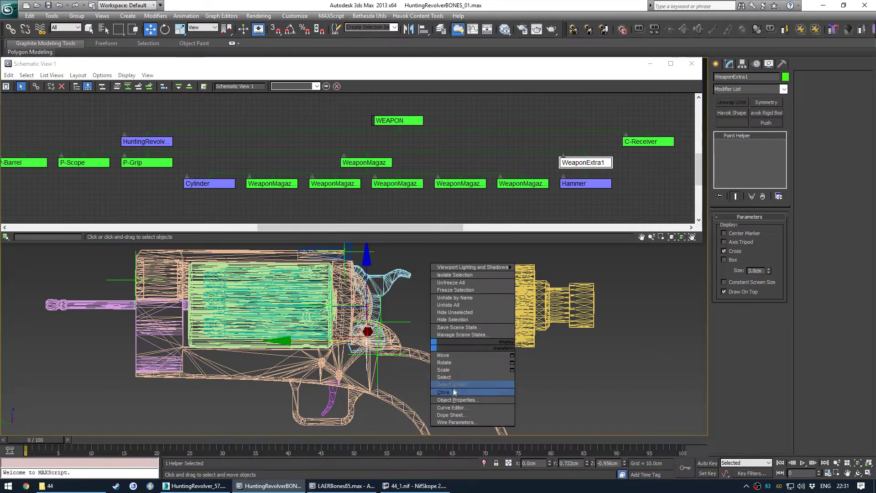
{"action": "left_click", "coordinate": [454, 392]}
{"action": "left_click_drag", "start_coordinate": [419, 268], "coordinate": [414, 268]}
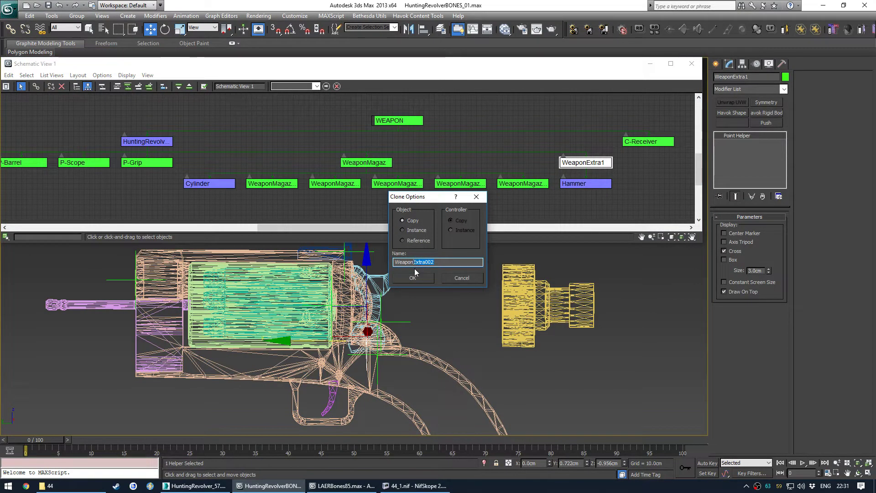
{"action": "type", "text": "Trigger"}
{"action": "key", "text": "Return"}
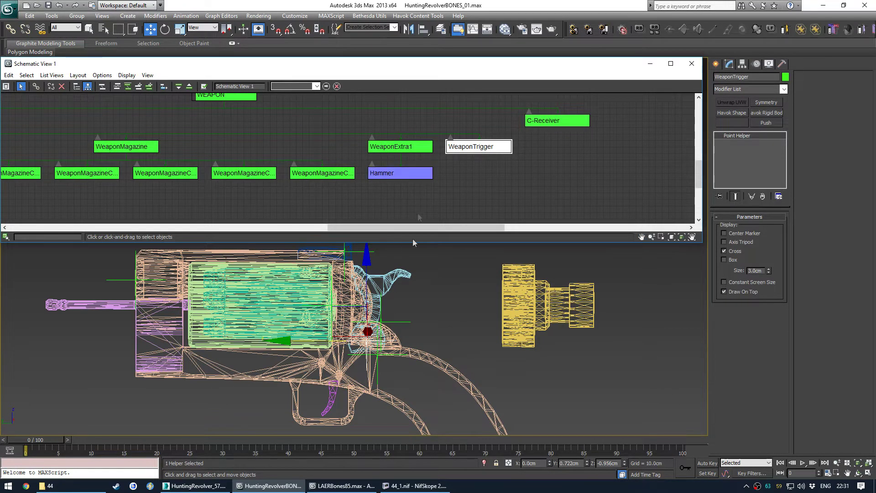
- Link the Trigger mesh to the WeaponTrigger helper as its child in the schematic view
{"action": "left_click", "coordinate": [330, 399], "text": "ctrl"}
{"action": "scroll", "coordinate": [457, 183], "scroll_direction": "down", "scroll_amount": 5}
{"action": "middle_click_drag", "start_coordinate": [386, 188], "coordinate": [507, 171]}
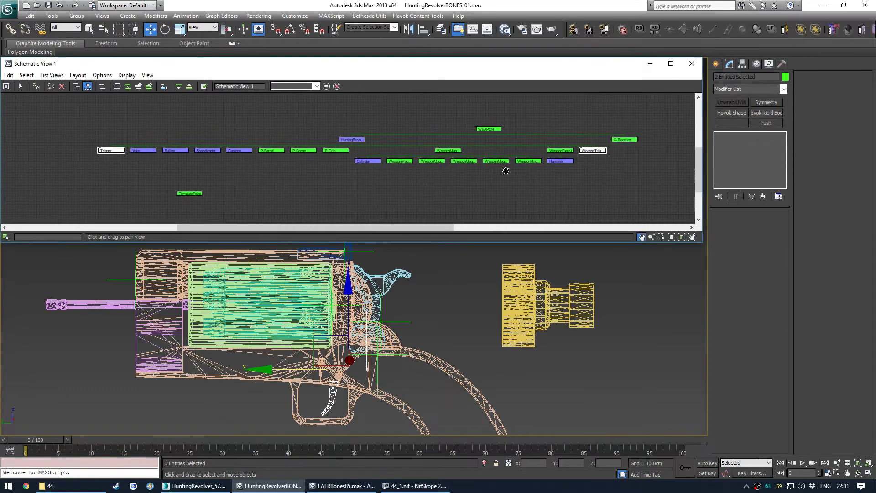
{"action": "left_click", "coordinate": [183, 165]}
{"action": "key", "text": "c"}
{"action": "left_click_drag", "start_coordinate": [112, 151], "coordinate": [596, 150]}
{"action": "key", "text": "s"}
{"action": "middle_click_drag", "start_coordinate": [586, 176], "coordinate": [492, 201]}
{"action": "scroll", "coordinate": [498, 191], "scroll_direction": "up", "scroll_amount": 5}
{"action": "left_click", "coordinate": [475, 162]}
{"action": "left_click", "coordinate": [542, 160]}
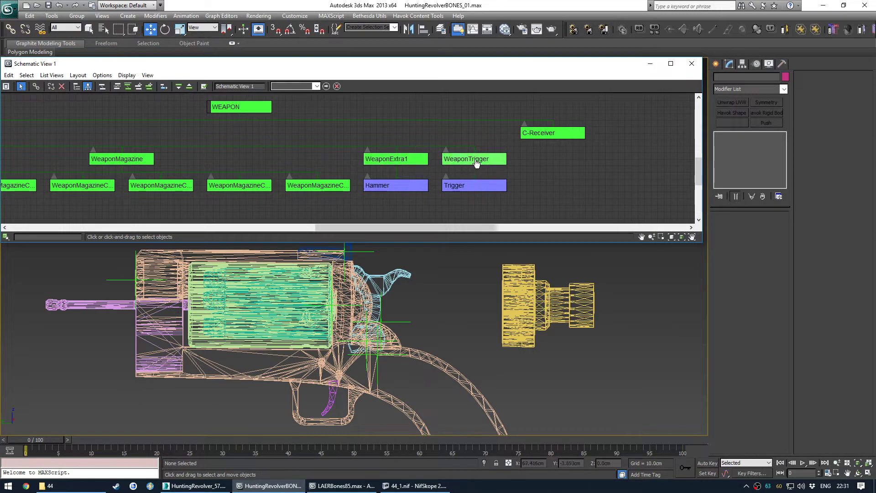
- Switch to NifSkope and examine which WeaponMagazine child nodes hold the moon clip, bullet cases and bullets in 44_1.nif
{"action": "scroll", "coordinate": [496, 176], "scroll_direction": "down", "scroll_amount": 3}
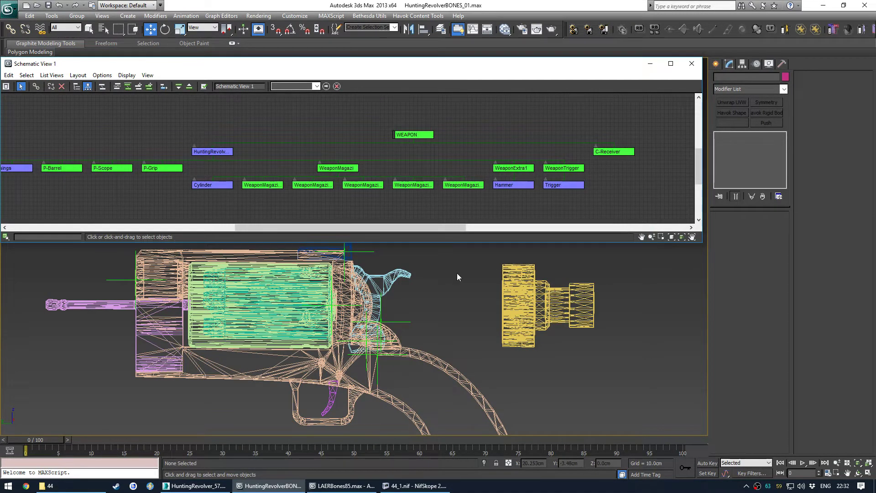
{"action": "left_click", "coordinate": [533, 301]}
{"action": "middle_click_drag", "start_coordinate": [450, 302], "coordinate": [393, 315]}
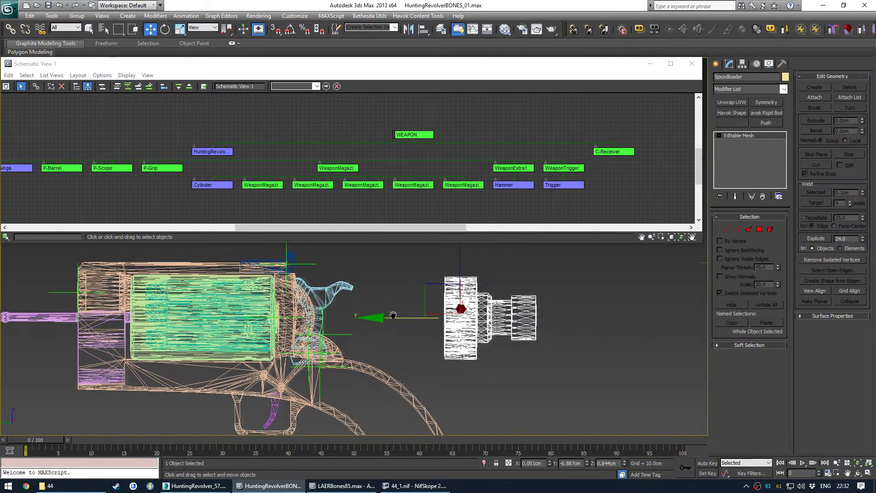
{"action": "left_click", "coordinate": [415, 485]}
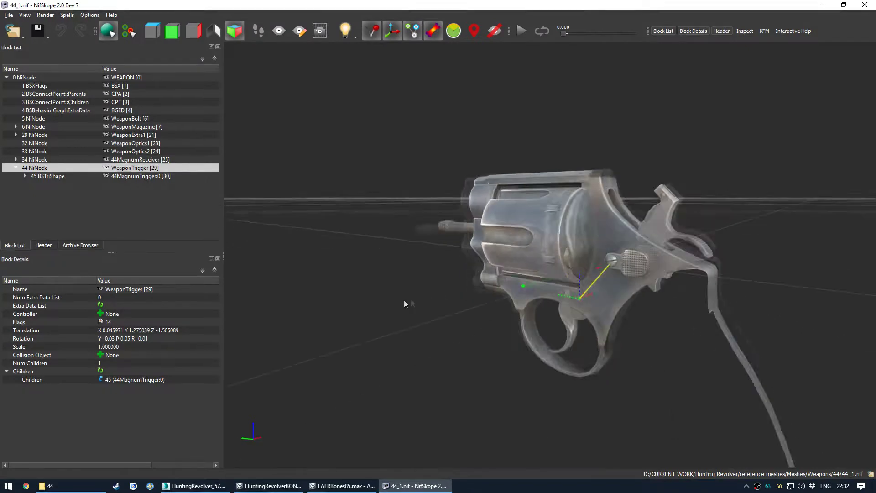
{"action": "scroll", "coordinate": [558, 245], "scroll_direction": "up", "scroll_amount": 5}
{"action": "left_click", "coordinate": [636, 219]}
{"action": "left_click_drag", "start_coordinate": [635, 217], "coordinate": [498, 238]}
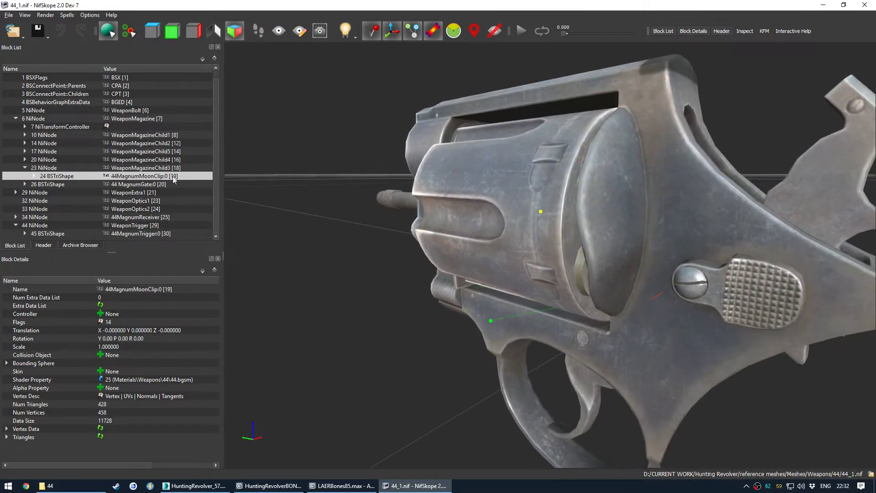
{"action": "left_click", "coordinate": [140, 169]}
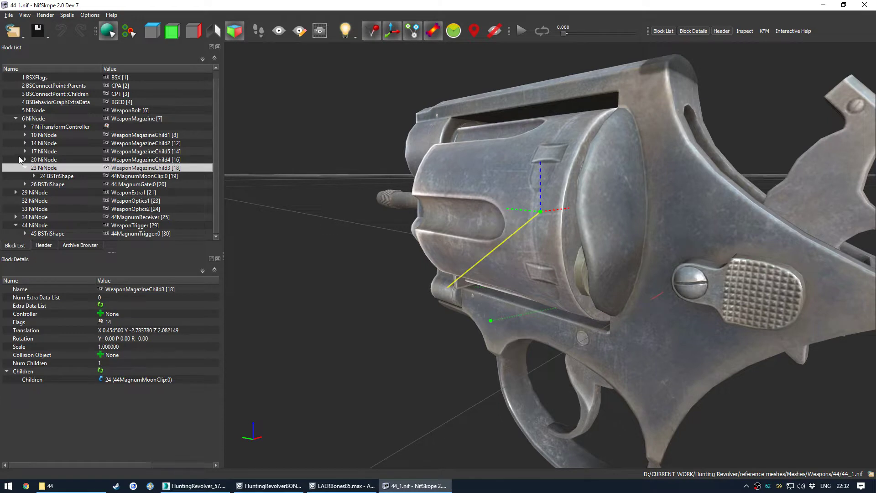
{"action": "left_click", "coordinate": [25, 160]}
{"action": "left_click", "coordinate": [133, 168]}
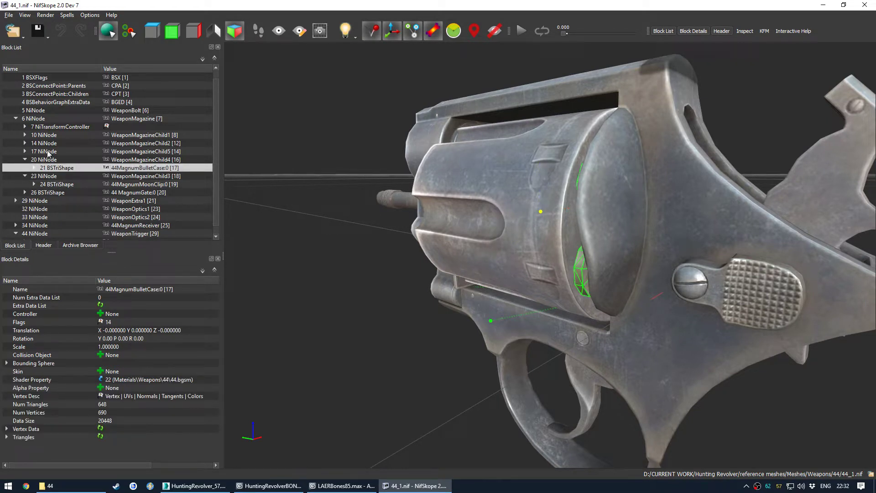
{"action": "left_click", "coordinate": [25, 151]}
{"action": "scroll", "coordinate": [133, 173], "scroll_direction": "up", "scroll_amount": 1}
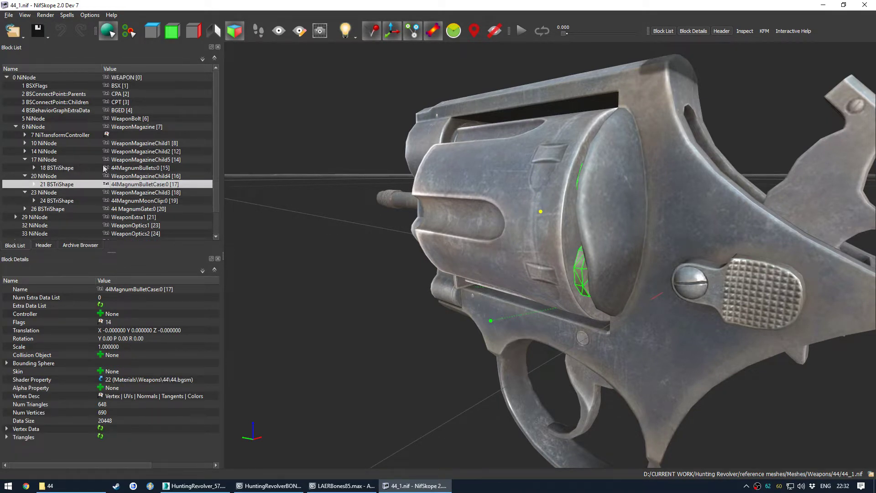
{"action": "left_click", "coordinate": [128, 168]}
{"action": "left_click_drag", "start_coordinate": [377, 223], "coordinate": [436, 224]}
{"action": "left_click", "coordinate": [141, 159]}
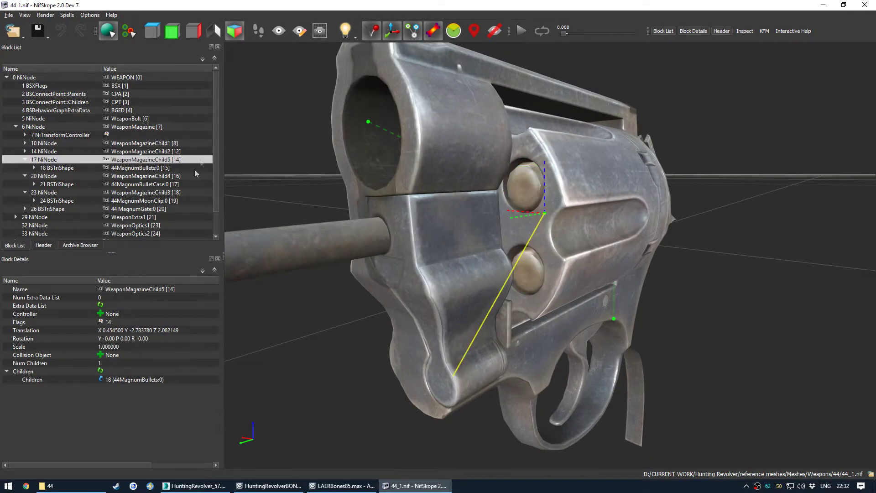
- Return to HuntingRevolverBONES_01.max and review the Speedloader mesh, the WeaponMagazine child helpers and the other weapon nodes in the hierarchy
{"action": "left_click", "coordinate": [343, 486]}
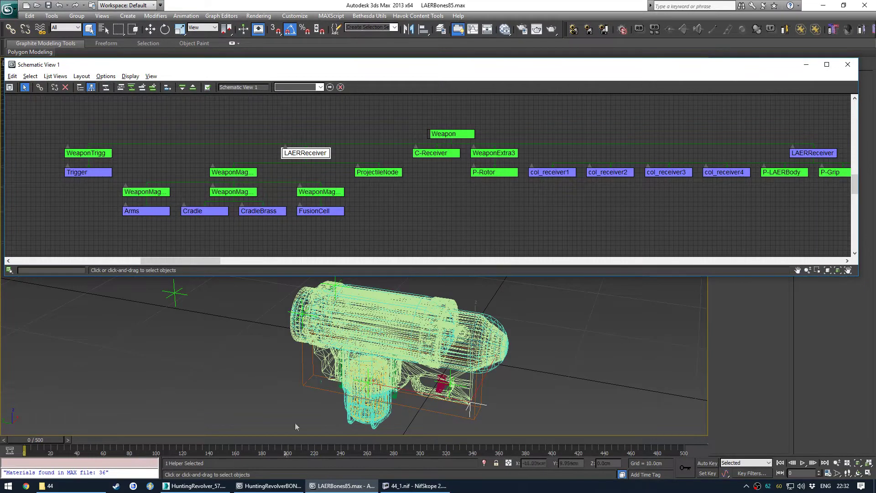
{"action": "left_click", "coordinate": [270, 486]}
{"action": "middle_click_drag", "start_coordinate": [382, 297], "coordinate": [433, 295]}
{"action": "left_click", "coordinate": [447, 289]}
{"action": "scroll", "coordinate": [378, 192], "scroll_direction": "up", "scroll_amount": 2}
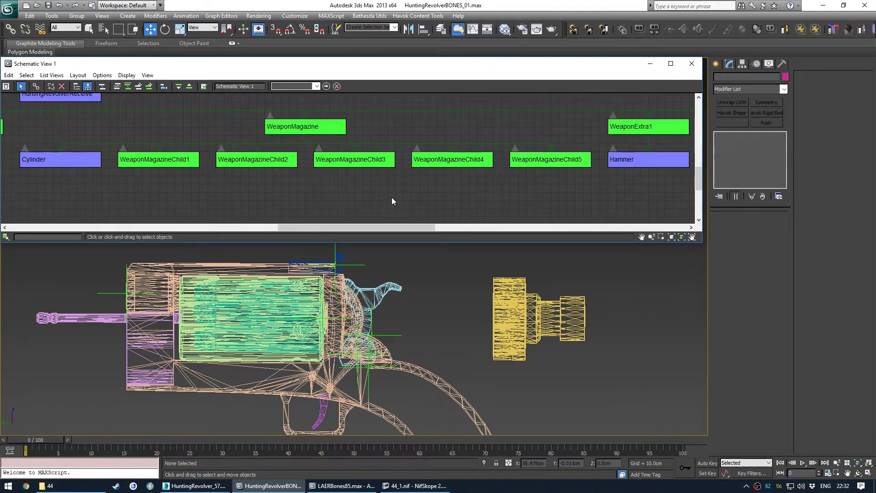
{"action": "scroll", "coordinate": [428, 184], "scroll_direction": "down", "scroll_amount": 4}
{"action": "middle_click_drag", "start_coordinate": [420, 188], "coordinate": [394, 186]}
{"action": "left_click", "coordinate": [35, 154]}
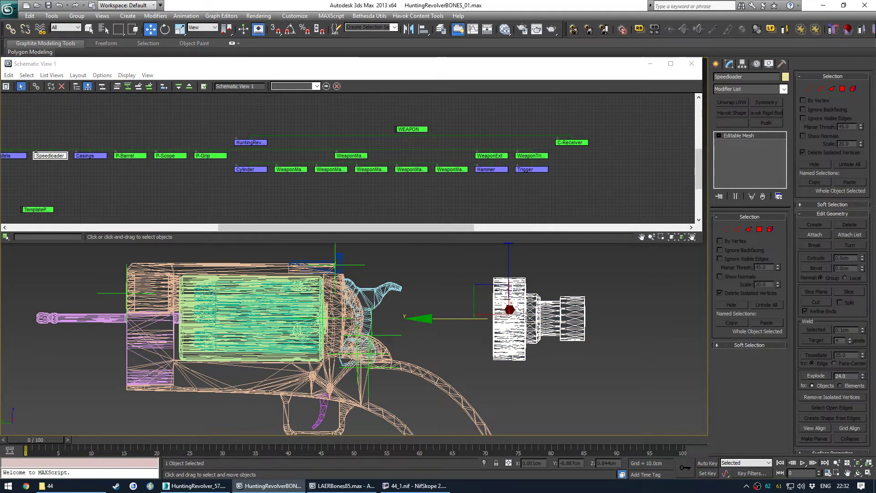
{"action": "scroll", "coordinate": [390, 176], "scroll_direction": "up", "scroll_amount": 3}
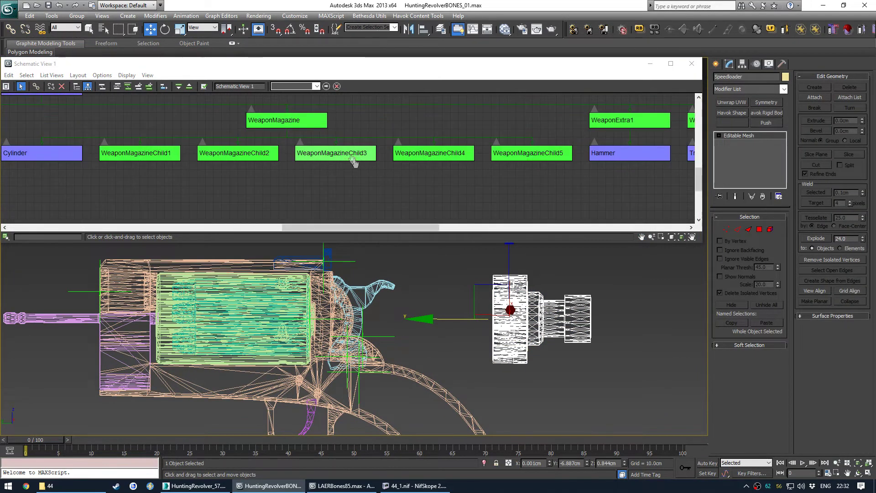
{"action": "scroll", "coordinate": [561, 205], "scroll_direction": "down", "scroll_amount": 4}
{"action": "middle_click_drag", "start_coordinate": [303, 197], "coordinate": [538, 198]}
{"action": "scroll", "coordinate": [415, 185], "scroll_direction": "up", "scroll_amount": 2}
{"action": "mouse_move", "coordinate": [402, 185]}
{"action": "middle_mouse_down"}
{"action": "mouse_move", "coordinate": [416, 190]}
{"action": "mouse_move", "coordinate": [408, 191]}
{"action": "middle_mouse_up"}
{"action": "middle_click_drag", "start_coordinate": [456, 173], "coordinate": [279, 167]}
{"action": "scroll", "coordinate": [279, 167], "scroll_direction": "down", "scroll_amount": 2}
{"action": "middle_click_drag", "start_coordinate": [658, 186], "coordinate": [431, 182]}
{"action": "scroll", "coordinate": [488, 165], "scroll_direction": "up", "scroll_amount": 1}
{"action": "scroll", "coordinate": [487, 164], "scroll_direction": "up", "scroll_amount": 1}
{"action": "middle_click_drag", "start_coordinate": [487, 165], "coordinate": [453, 166]}
- Clone the WeaponTrigger helper as a copy named WeaponOptics1 for the speedloader
{"action": "left_click", "coordinate": [457, 153]}
{"action": "right_click", "coordinate": [448, 306]}
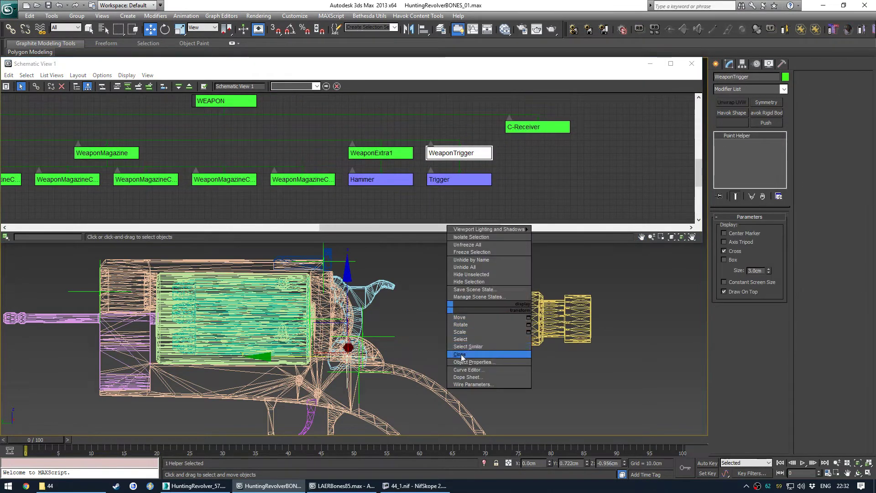
{"action": "left_click", "coordinate": [460, 355]}
{"action": "type", "text": "Optics"}
{"action": "left_click", "coordinate": [413, 278]}
{"action": "middle_click_drag", "start_coordinate": [436, 201], "coordinate": [466, 192]}
{"action": "left_click", "coordinate": [507, 297]}
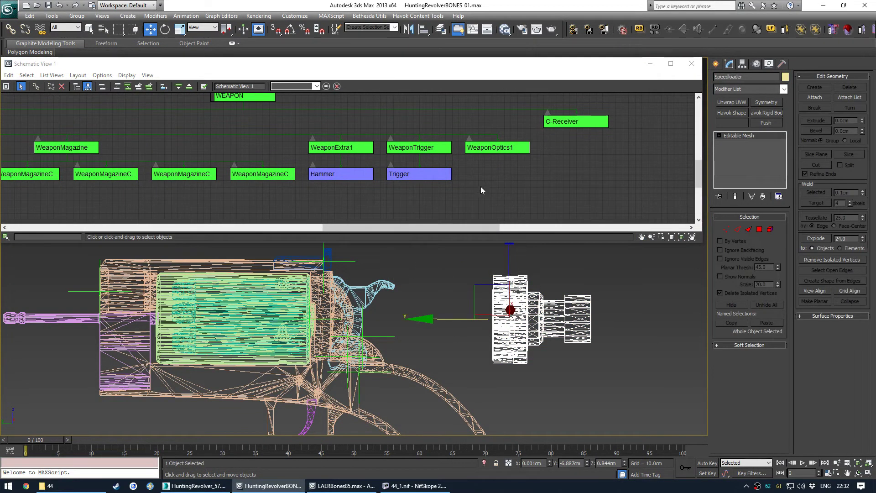
- Link the Speedloader mesh to the WeaponOptics1 helper as its child in the schematic view
{"action": "scroll", "coordinate": [477, 185], "scroll_direction": "down", "scroll_amount": 4}
{"action": "middle_click_drag", "start_coordinate": [381, 194], "coordinate": [471, 177]}
{"action": "left_click", "coordinate": [500, 299]}
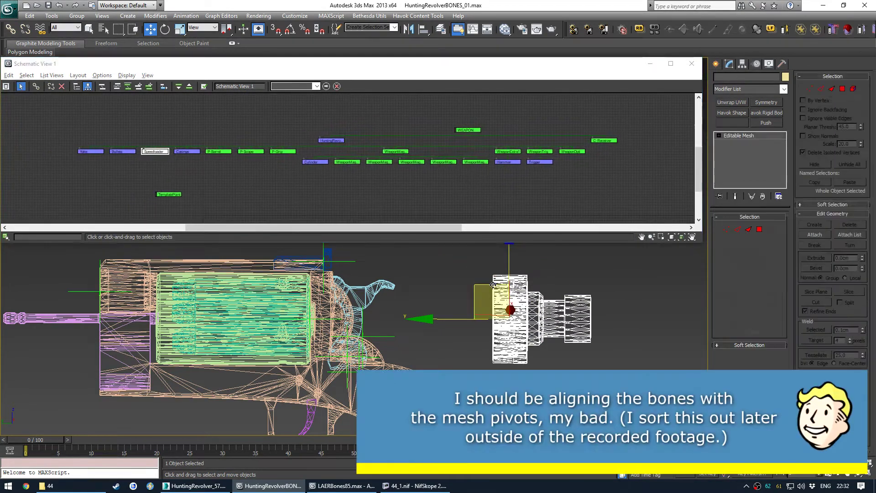
{"action": "middle_click_drag", "start_coordinate": [288, 182], "coordinate": [293, 182]}
{"action": "left_click", "coordinate": [292, 181]}
{"action": "key", "text": "c"}
{"action": "left_click_drag", "start_coordinate": [163, 153], "coordinate": [357, 179]}
{"action": "left_click_drag", "start_coordinate": [575, 161], "coordinate": [576, 152]}
{"action": "scroll", "coordinate": [595, 139], "scroll_direction": "up", "scroll_amount": 4}
{"action": "middle_click_drag", "start_coordinate": [552, 184], "coordinate": [520, 174]}
{"action": "left_click", "coordinate": [480, 163]}
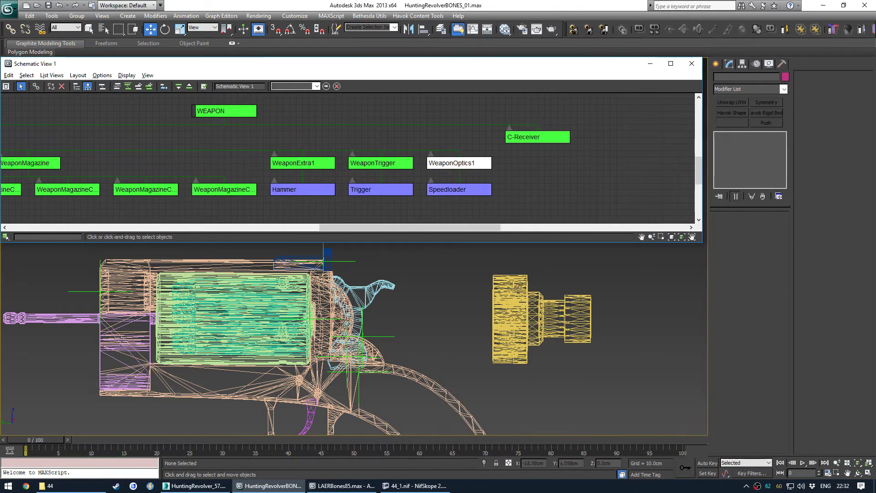
- Switch to NifSkope and check the properties of the WeaponOptics1 node in 44_1.nif
{"action": "left_click", "coordinate": [415, 486]}
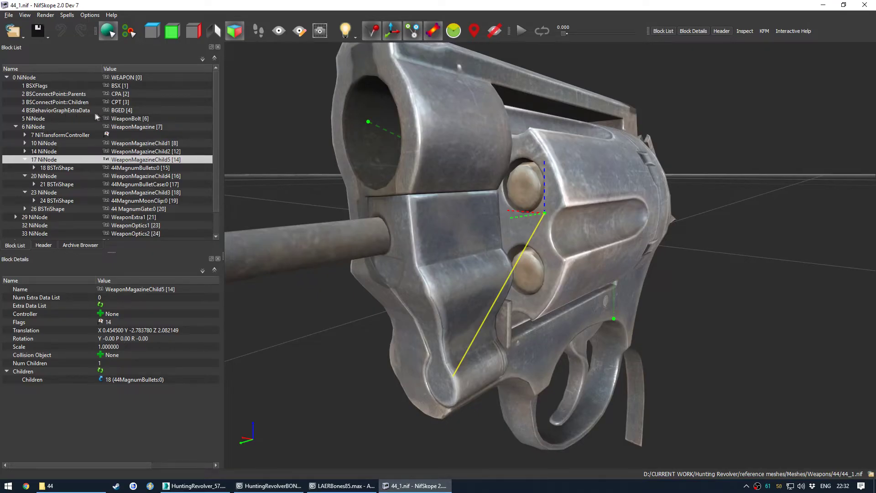
{"action": "scroll", "coordinate": [128, 200], "scroll_direction": "down", "scroll_amount": 1}
{"action": "left_click", "coordinate": [131, 200]}
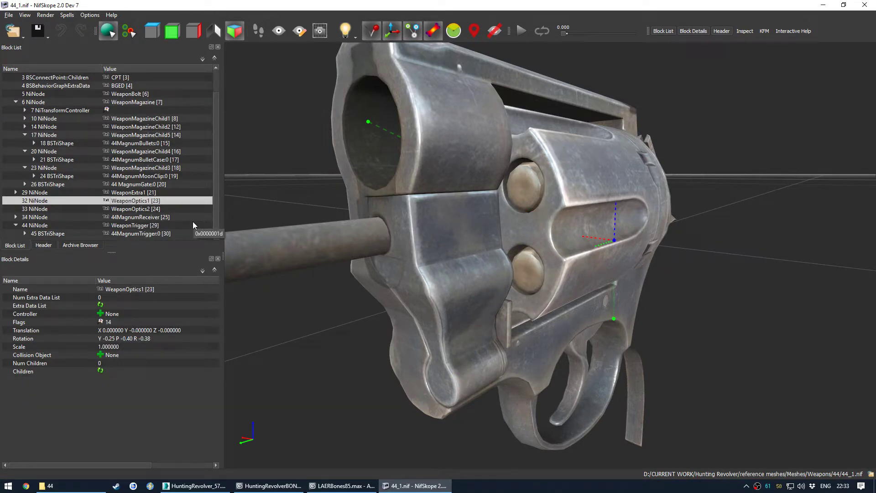
- Switch back to 3ds Max, select the Casings mesh in the schematic view and isolate it for inspection
{"action": "key", "text": "alt+Tab"}
{"action": "middle_click_drag", "start_coordinate": [293, 297], "coordinate": [410, 297]}
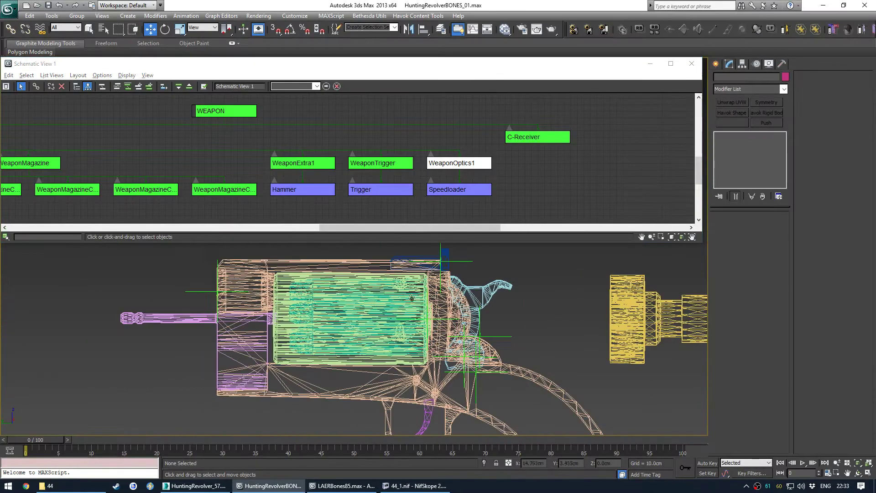
{"action": "scroll", "coordinate": [350, 318], "scroll_direction": "up", "scroll_amount": 2}
{"action": "scroll", "coordinate": [311, 164], "scroll_direction": "down", "scroll_amount": 4}
{"action": "middle_click_drag", "start_coordinate": [192, 184], "coordinate": [489, 176]}
{"action": "scroll", "coordinate": [295, 147], "scroll_direction": "up", "scroll_amount": 4}
{"action": "left_click", "coordinate": [212, 166]}
{"action": "left_click", "coordinate": [269, 164]}
{"action": "key", "text": "z"}
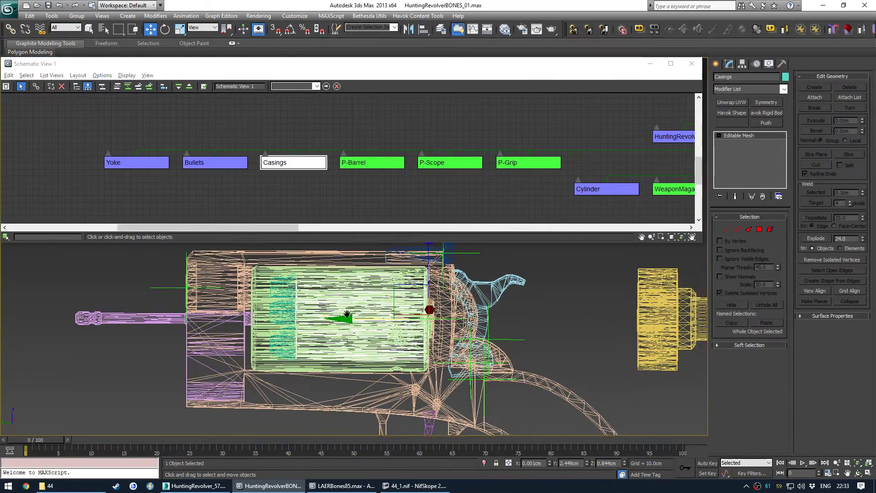
{"action": "scroll", "coordinate": [407, 321], "scroll_direction": "down", "scroll_amount": 8}
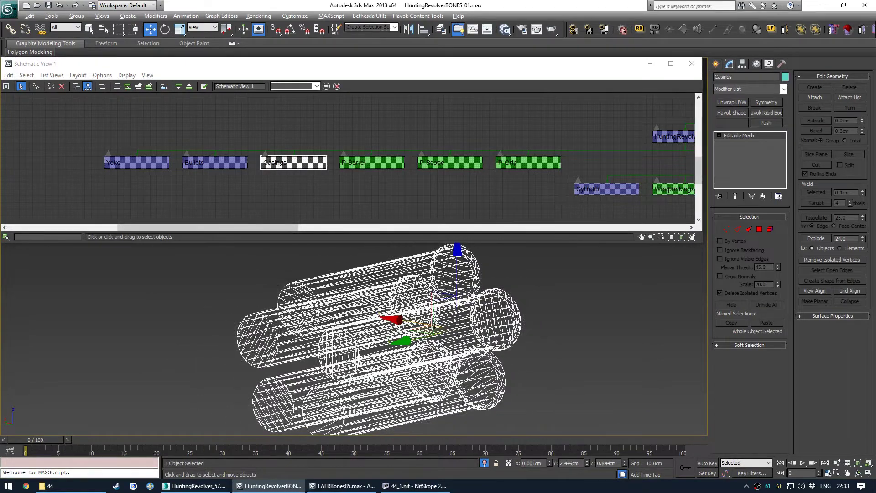
- Detach one middle-row casing element from the Casings mesh as a separate object
{"action": "middle_click_drag", "start_coordinate": [433, 310], "coordinate": [442, 294]}
{"action": "left_click", "coordinate": [771, 229]}
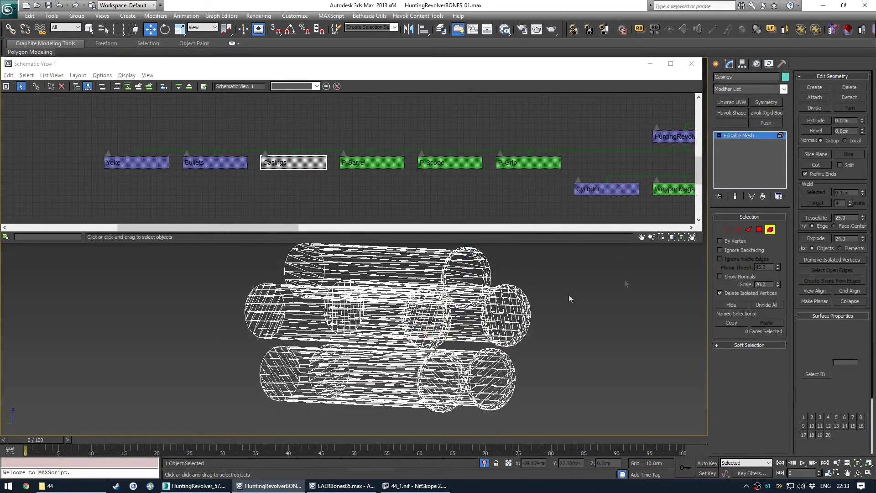
{"action": "left_click", "coordinate": [513, 322]}
{"action": "middle_click_drag", "start_coordinate": [513, 322], "coordinate": [563, 304], "text": "alt"}
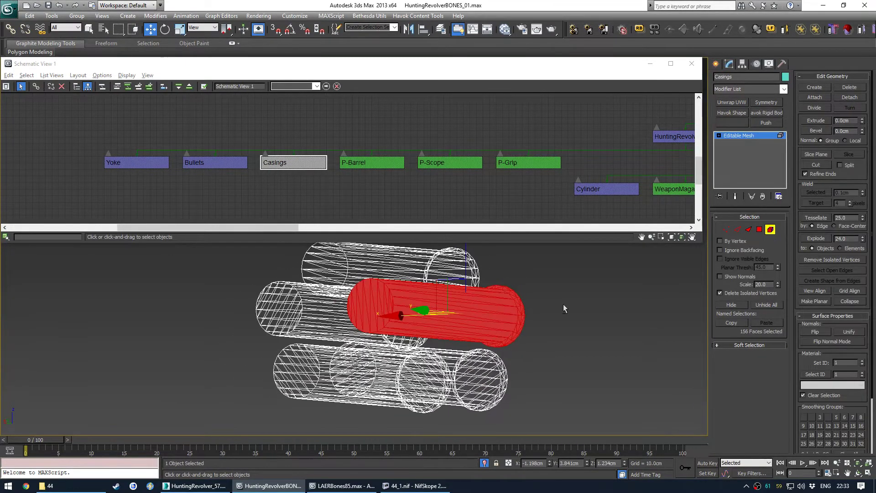
{"action": "left_click", "coordinate": [850, 97]}
{"action": "left_click", "coordinate": [464, 247]}
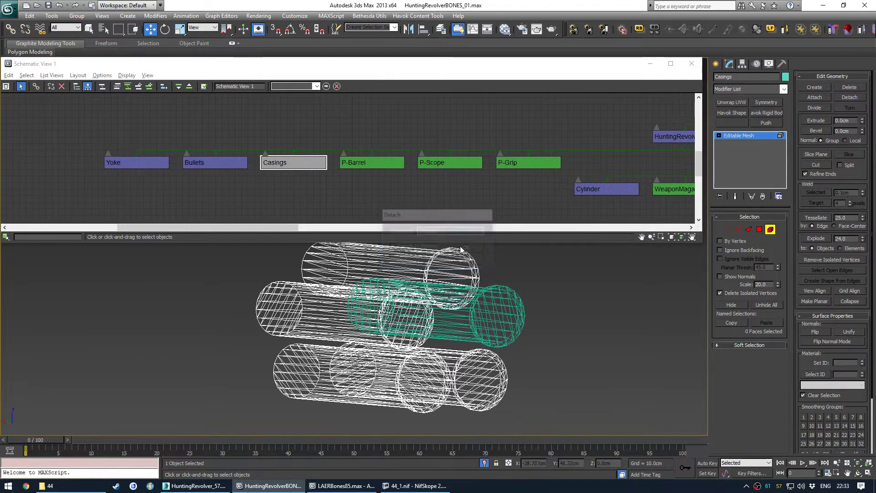
- Detach the two lower casing elements from the Casings mesh as separate objects
{"action": "left_click", "coordinate": [464, 397]}
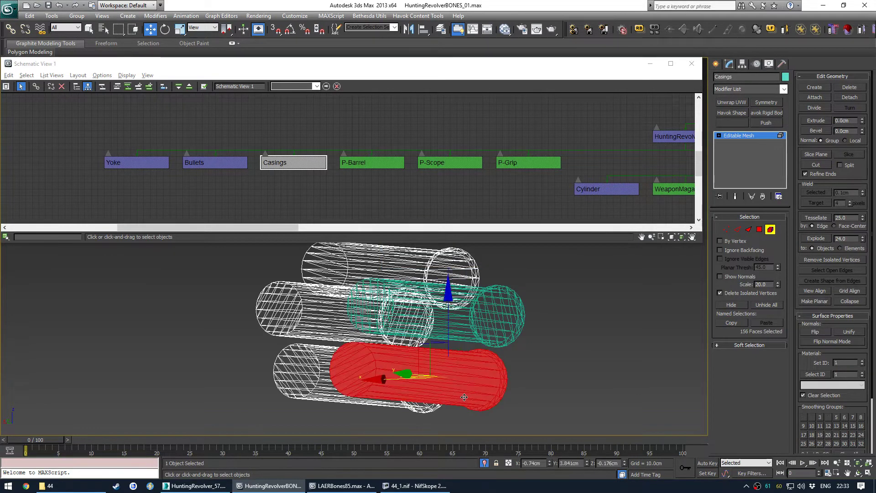
{"action": "left_click", "coordinate": [850, 97]}
{"action": "left_click", "coordinate": [464, 248]}
{"action": "left_click", "coordinate": [316, 361]}
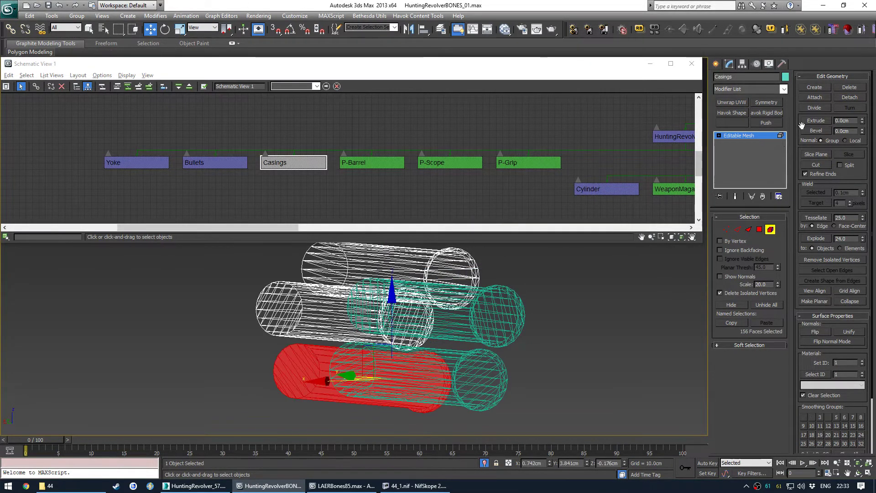
{"action": "left_click", "coordinate": [850, 97]}
{"action": "left_click", "coordinate": [466, 250]}
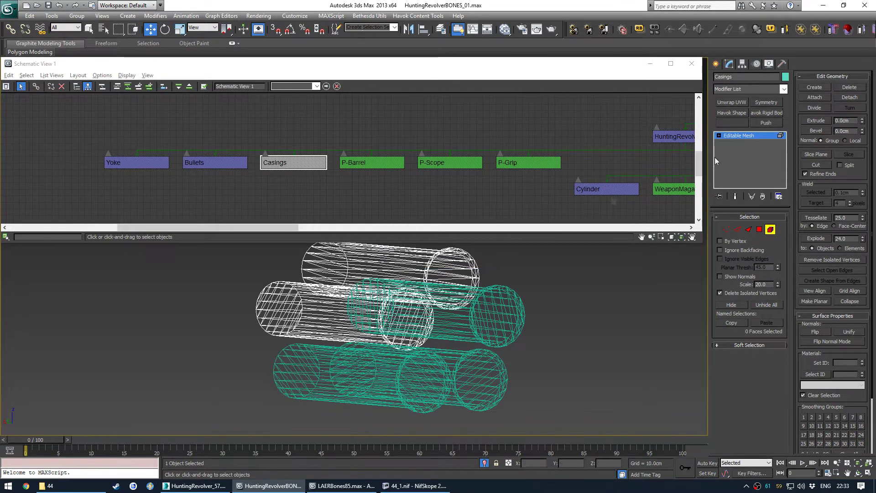
- Detach the other middle-row casing as Object004 and leave element editing, keeping only the uppermost casing in the Casings mesh
{"action": "left_click", "coordinate": [291, 311]}
{"action": "left_click", "coordinate": [840, 98]}
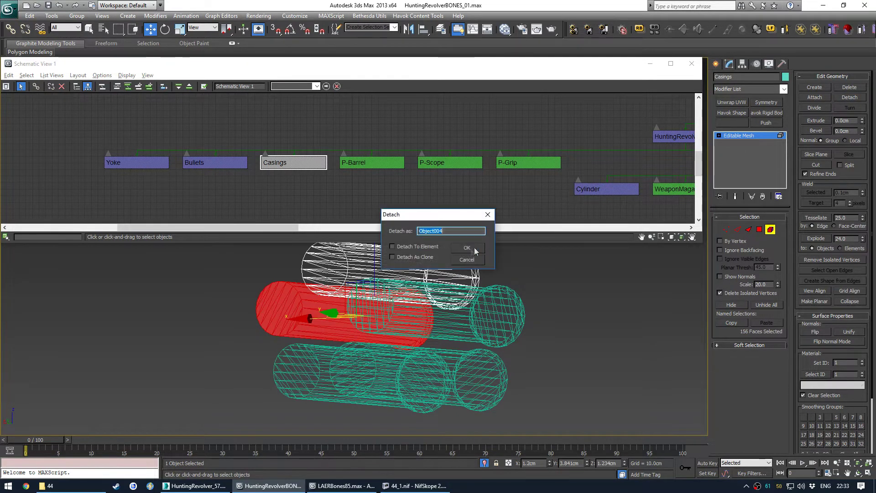
{"action": "left_click", "coordinate": [474, 247]}
{"action": "left_click", "coordinate": [719, 145]}
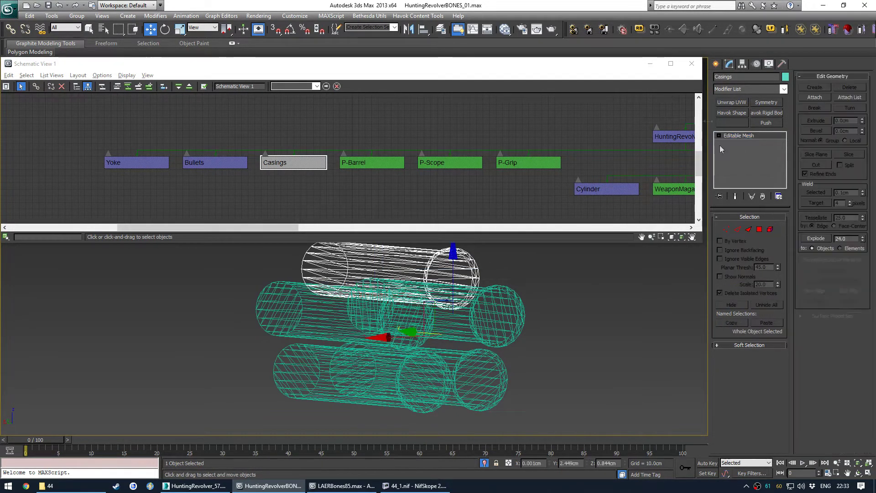
- Rename the remaining Casings mesh to Casing1 and the first detached middle-row casing to Casing2
{"action": "left_click", "coordinate": [747, 76]}
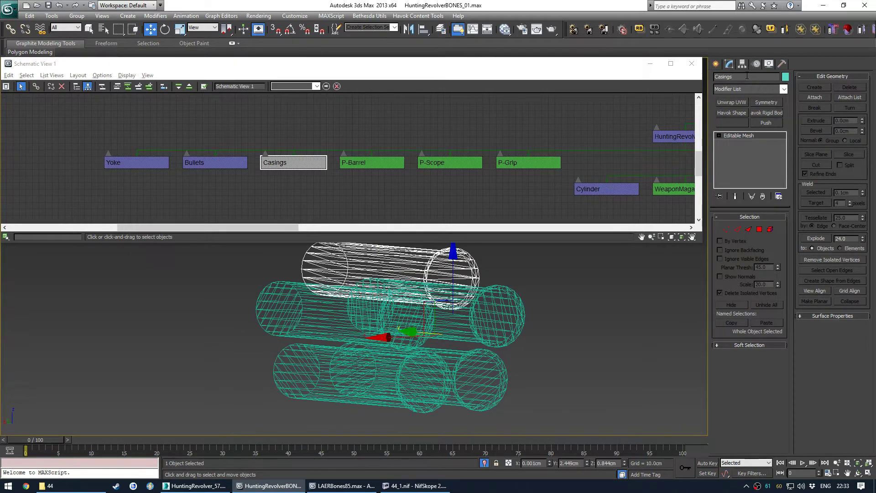
{"action": "left_click", "coordinate": [482, 309]}
{"action": "type", "text": "Casing2"}
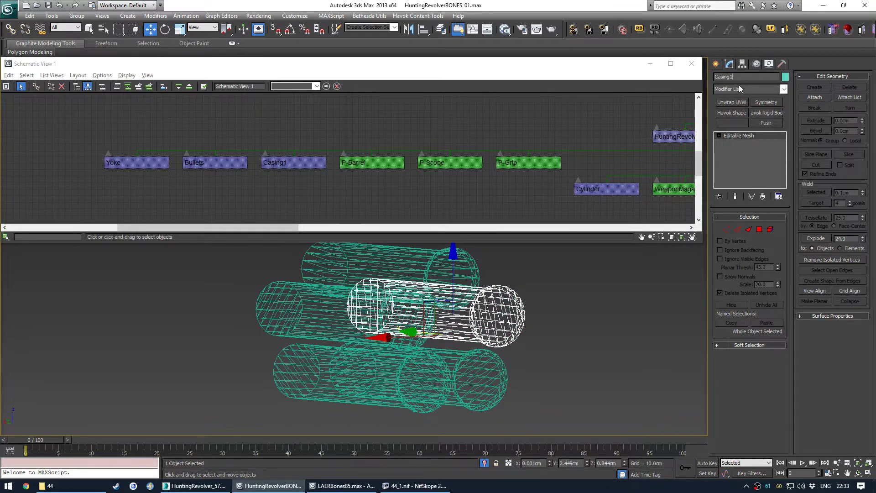
- Rename the two lower casings to Casing3 and Casing4 and the last middle-row casing to Casing5
{"action": "left_click", "coordinate": [474, 366]}
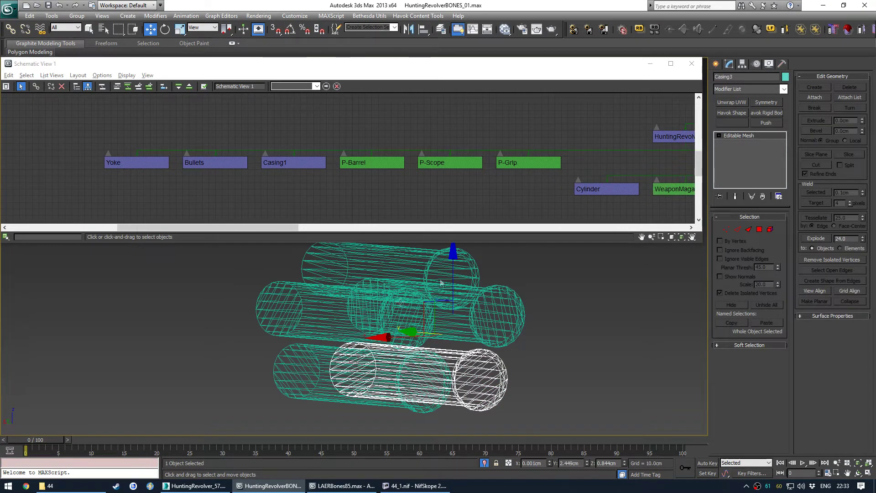
{"action": "left_click", "coordinate": [281, 371]}
{"action": "type", "text": "Casing4"}
{"action": "left_click", "coordinate": [303, 318]}
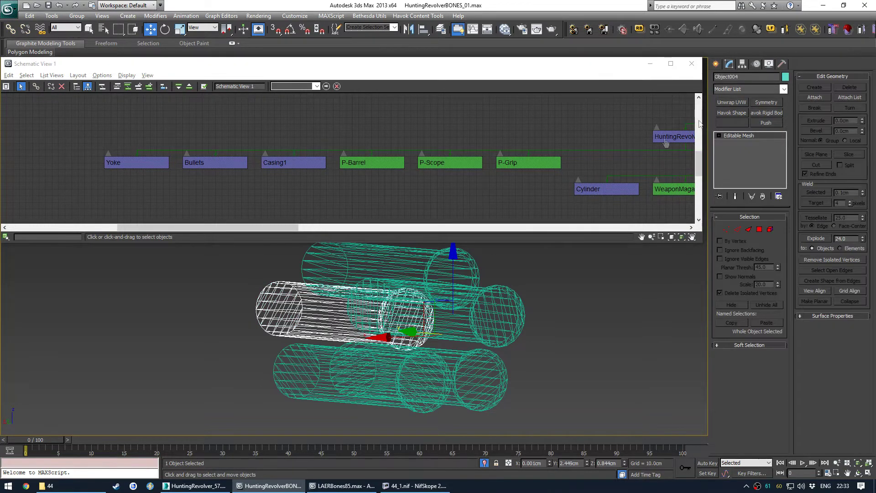
{"action": "type", "text": "Casing"}
{"action": "type", "text": "1"}
- Examine the schematic view to locate the detached casing nodes relative to the WEAPON hierarchy
{"action": "scroll", "coordinate": [343, 190], "scroll_direction": "down", "scroll_amount": 4}
{"action": "middle_click_drag", "start_coordinate": [429, 196], "coordinate": [515, 188]}
{"action": "middle_click_drag", "start_coordinate": [350, 197], "coordinate": [286, 189]}
{"action": "left_click", "coordinate": [419, 307]}
{"action": "middle_click_drag", "start_coordinate": [419, 308], "coordinate": [406, 317]}
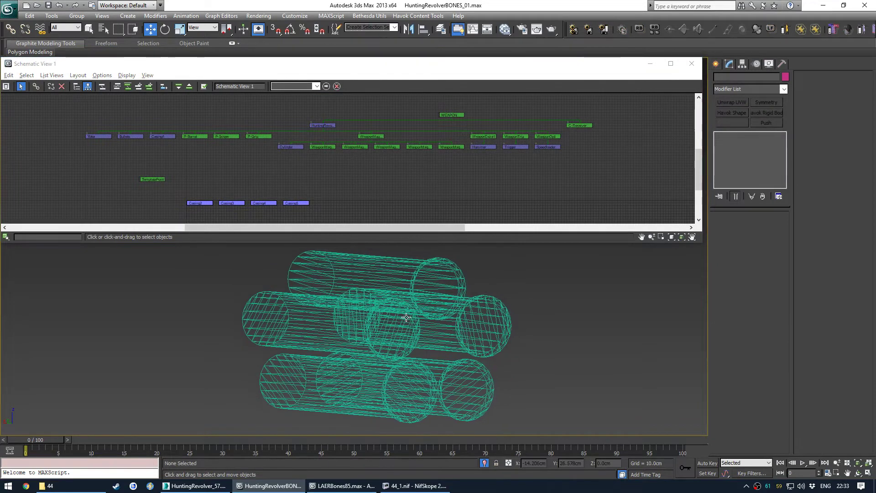
{"action": "middle_click_drag", "start_coordinate": [183, 206], "coordinate": [229, 172]}
{"action": "scroll", "coordinate": [228, 171], "scroll_direction": "up", "scroll_amount": 6}
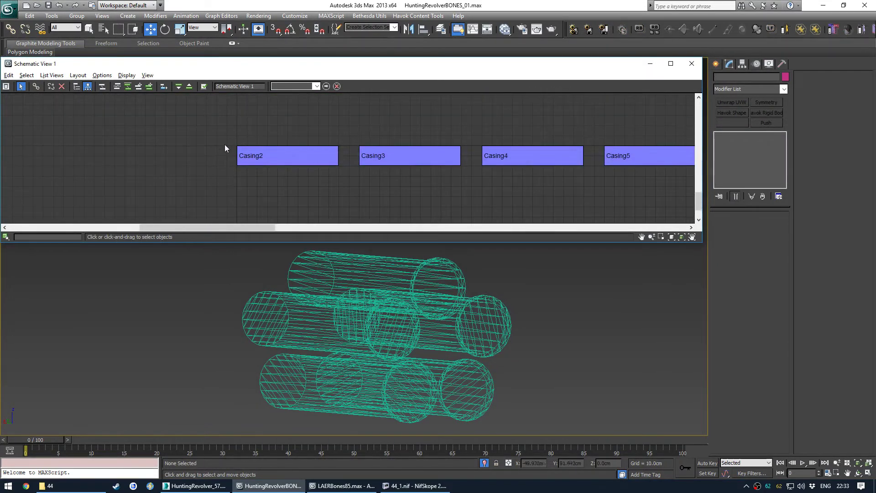
{"action": "scroll", "coordinate": [238, 153], "scroll_direction": "down", "scroll_amount": 6}
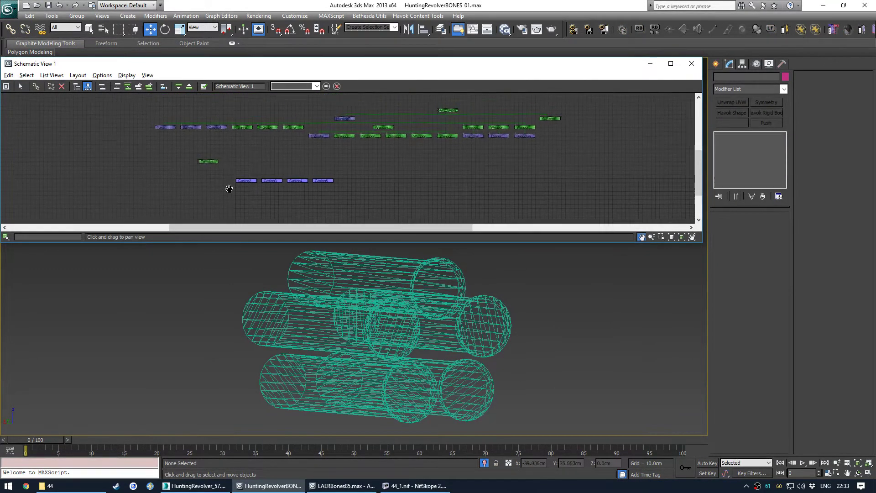
{"action": "left_click", "coordinate": [716, 63]}
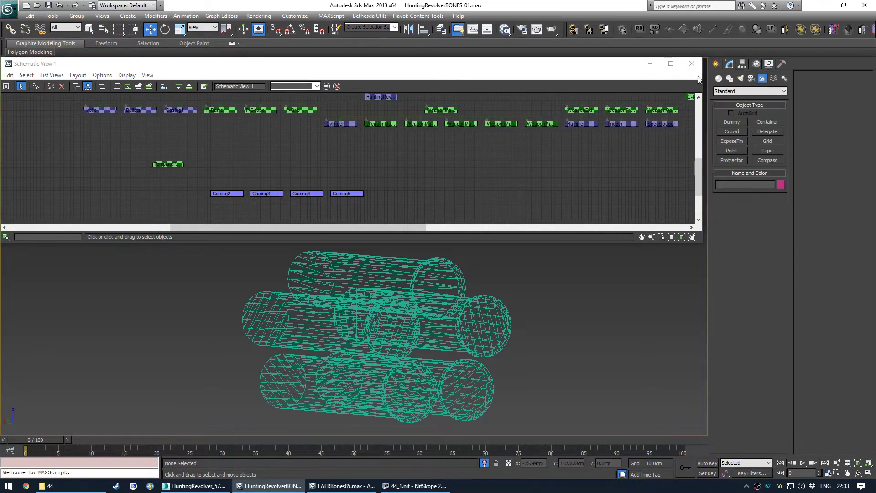
{"action": "middle_click_drag", "start_coordinate": [484, 312], "coordinate": [467, 319], "text": "alt"}
{"action": "middle_click_drag", "start_coordinate": [555, 274], "coordinate": [541, 293], "text": "alt"}
{"action": "left_click", "coordinate": [732, 122]}
{"action": "left_click_drag", "start_coordinate": [591, 367], "coordinate": [630, 353]}
{"action": "middle_click_drag", "start_coordinate": [323, 199], "coordinate": [342, 179]}
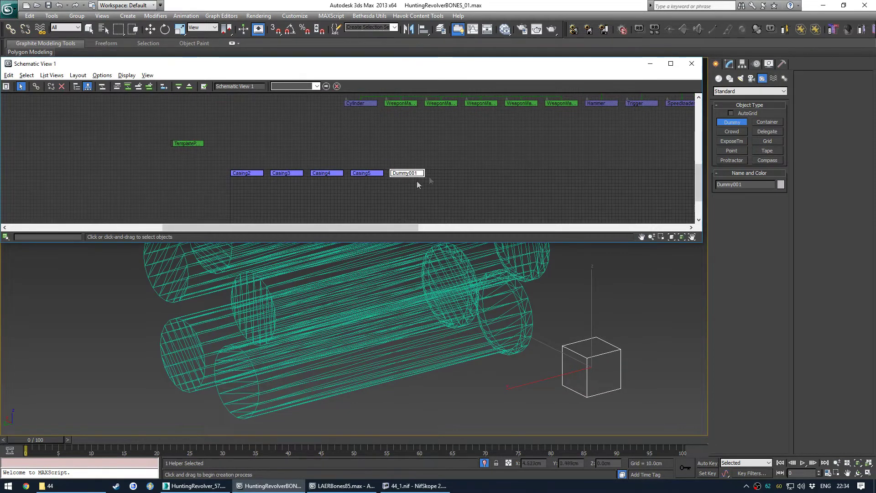
{"action": "left_click_drag", "start_coordinate": [514, 417], "coordinate": [532, 413]}
{"action": "left_click_drag", "start_coordinate": [610, 411], "coordinate": [629, 410]}
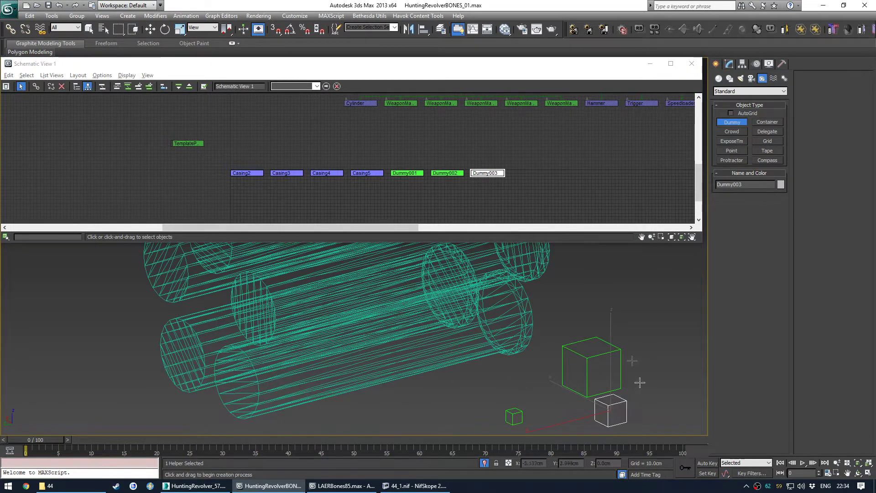
{"action": "scroll", "coordinate": [404, 188], "scroll_direction": "down", "scroll_amount": 5}
{"action": "scroll", "coordinate": [307, 167], "scroll_direction": "up", "scroll_amount": 5}
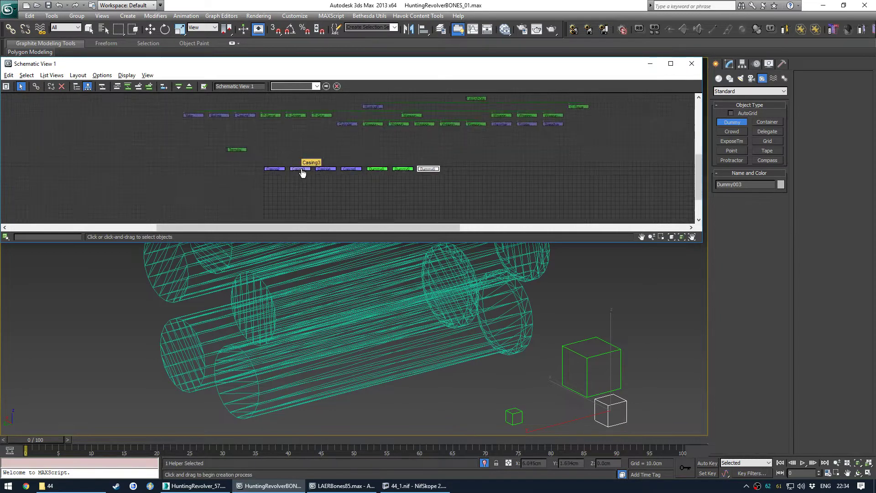
{"action": "left_click", "coordinate": [470, 193]}
{"action": "left_click_drag", "start_coordinate": [449, 202], "coordinate": [538, 157]}
{"action": "key", "text": "Delete"}
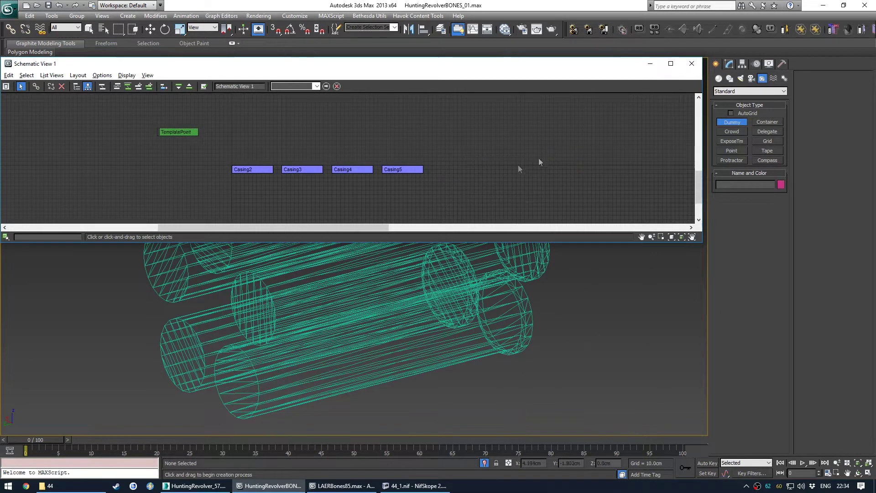
- Select the whole WEAPON hierarchy in the schematic view and move its nodes away from the loose casing nodes
{"action": "middle_click_drag", "start_coordinate": [358, 165], "coordinate": [401, 158]}
{"action": "left_click_drag", "start_coordinate": [287, 171], "coordinate": [464, 147]}
{"action": "scroll", "coordinate": [342, 171], "scroll_direction": "down", "scroll_amount": 1}
{"action": "middle_click_drag", "start_coordinate": [444, 118], "coordinate": [312, 182]}
{"action": "scroll", "coordinate": [342, 171], "scroll_direction": "down", "scroll_amount": 1}
{"action": "left_click_drag", "start_coordinate": [70, 107], "coordinate": [136, 121]}
{"action": "left_click_drag", "start_coordinate": [565, 178], "coordinate": [565, 177]}
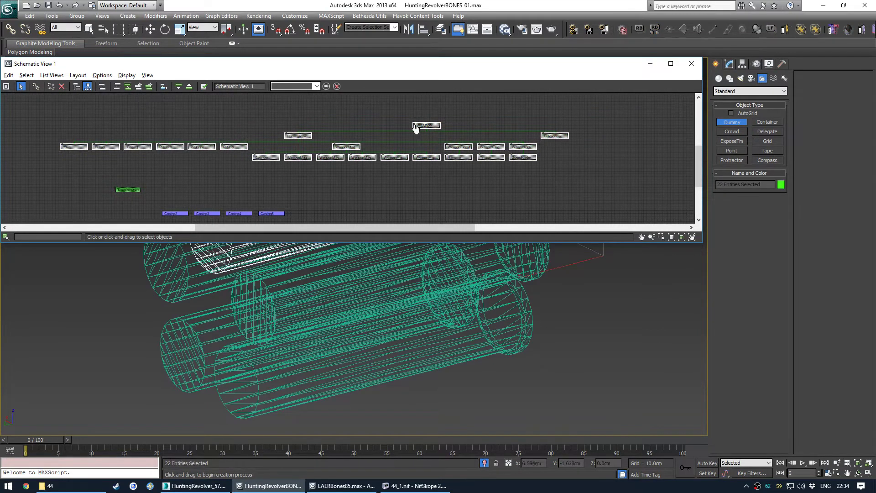
{"action": "left_click_drag", "start_coordinate": [425, 128], "coordinate": [622, 122]}
{"action": "left_click", "coordinate": [293, 180]}
- Move the Casing2 to Casing5 nodes together to just beneath the WeaponMagazineChild helpers in the schematic view
{"action": "middle_click_drag", "start_coordinate": [286, 181], "coordinate": [284, 163]}
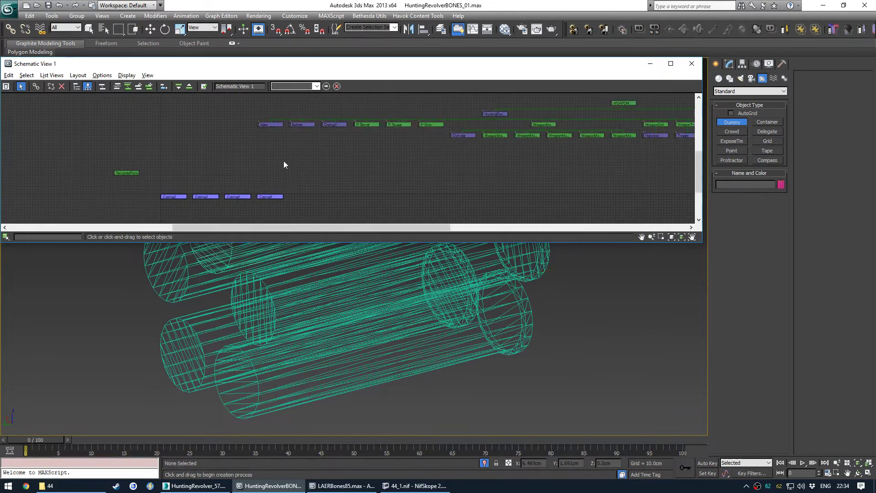
{"action": "left_click_drag", "start_coordinate": [168, 178], "coordinate": [299, 209]}
{"action": "left_click_drag", "start_coordinate": [275, 199], "coordinate": [629, 159]}
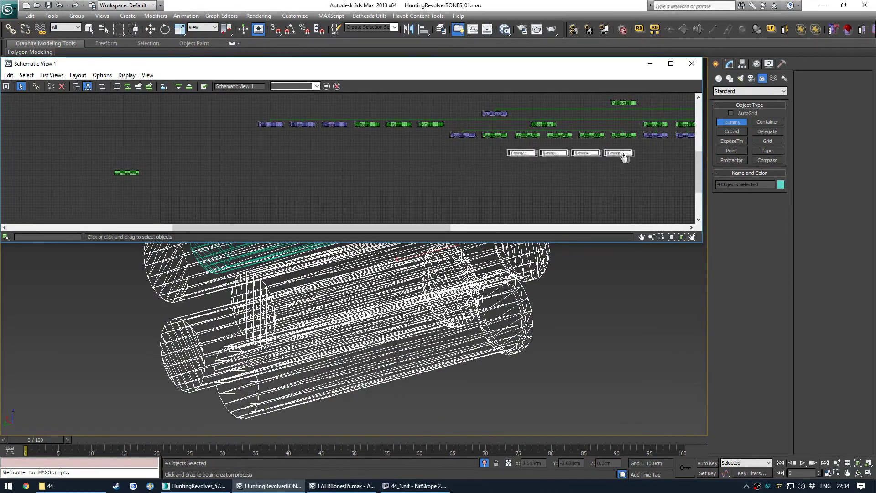
{"action": "left_click", "coordinate": [577, 188]}
- Link the Casing1 mesh to the WeaponMagazineChild1 helper in the schematic view
{"action": "scroll", "coordinate": [377, 176], "scroll_direction": "up", "scroll_amount": 5}
{"action": "left_click", "coordinate": [298, 133]}
{"action": "middle_click_drag", "start_coordinate": [461, 157], "coordinate": [241, 167]}
{"action": "scroll", "coordinate": [470, 180], "scroll_direction": "up", "scroll_amount": 3}
{"action": "scroll", "coordinate": [528, 157], "scroll_direction": "down", "scroll_amount": 3}
{"action": "middle_click_drag", "start_coordinate": [377, 173], "coordinate": [383, 177]}
{"action": "key", "text": "c"}
{"action": "left_click_drag", "start_coordinate": [141, 127], "coordinate": [461, 164]}
- Link Casing2, Casing3, Casing4 and Casing5 to WeaponMagazineChild2, 3, 4 and 5 respectively, finishing the linking
{"action": "middle_click_drag", "start_coordinate": [467, 194], "coordinate": [281, 189]}
{"action": "scroll", "coordinate": [402, 188], "scroll_direction": "down", "scroll_amount": 1}
{"action": "scroll", "coordinate": [364, 181], "scroll_direction": "up", "scroll_amount": 1}
{"action": "scroll", "coordinate": [365, 181], "scroll_direction": "up", "scroll_amount": 1}
{"action": "left_click_drag", "start_coordinate": [235, 186], "coordinate": [255, 146]}
{"action": "left_click_drag", "start_coordinate": [331, 185], "coordinate": [336, 145]}
{"action": "left_click_drag", "start_coordinate": [438, 186], "coordinate": [446, 146]}
{"action": "left_click_drag", "start_coordinate": [518, 186], "coordinate": [529, 150]}
{"action": "right_click", "coordinate": [486, 163]}
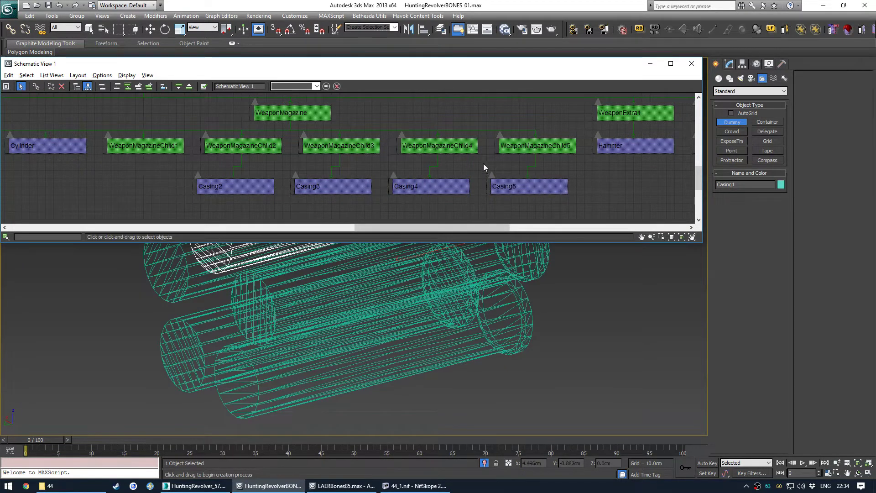
- Reposition the WEAPON root node in the schematic view and arrange its children
{"action": "middle_click_drag", "start_coordinate": [499, 152], "coordinate": [511, 150]}
{"action": "mouse_move", "coordinate": [504, 186]}
{"action": "left_mouse_down"}
{"action": "mouse_move", "coordinate": [541, 194]}
{"action": "mouse_move", "coordinate": [512, 188]}
{"action": "left_mouse_up"}
{"action": "scroll", "coordinate": [493, 169], "scroll_direction": "down", "scroll_amount": 3}
{"action": "mouse_move", "coordinate": [406, 141]}
{"action": "left_mouse_down"}
{"action": "mouse_move", "coordinate": [391, 142]}
{"action": "mouse_move", "coordinate": [419, 146]}
{"action": "left_mouse_up"}
{"action": "middle_click_drag", "start_coordinate": [503, 137], "coordinate": [365, 159]}
{"action": "left_click_drag", "start_coordinate": [401, 130], "coordinate": [457, 109]}
{"action": "middle_click_drag", "start_coordinate": [308, 134], "coordinate": [530, 126]}
{"action": "middle_click_drag", "start_coordinate": [331, 148], "coordinate": [221, 147]}
{"action": "middle_click_drag", "start_coordinate": [494, 152], "coordinate": [443, 166]}
{"action": "middle_click_drag", "start_coordinate": [315, 125], "coordinate": [309, 151]}
{"action": "left_click", "coordinate": [78, 75]}
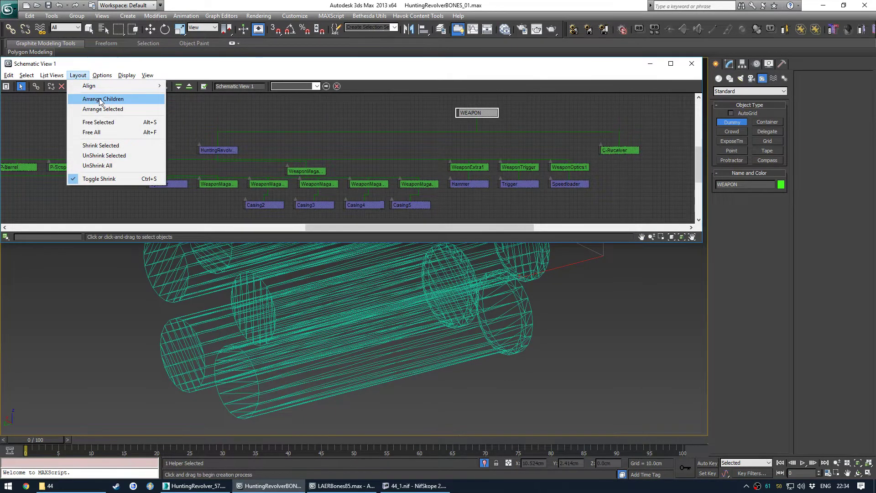
{"action": "left_click", "coordinate": [101, 100]}
{"action": "left_click", "coordinate": [405, 207]}
- Review the arranged hierarchy around the Yoke and Bullets nodes and apply Arrange Children once more
{"action": "mouse_move", "coordinate": [470, 176]}
{"action": "middle_mouse_down"}
{"action": "mouse_move", "coordinate": [342, 192]}
{"action": "mouse_move", "coordinate": [479, 190]}
{"action": "middle_mouse_up"}
{"action": "scroll", "coordinate": [481, 184], "scroll_direction": "up", "scroll_amount": 1}
{"action": "scroll", "coordinate": [436, 183], "scroll_direction": "down", "scroll_amount": 1}
{"action": "scroll", "coordinate": [408, 184], "scroll_direction": "down", "scroll_amount": 1}
{"action": "middle_click_drag", "start_coordinate": [292, 184], "coordinate": [465, 172]}
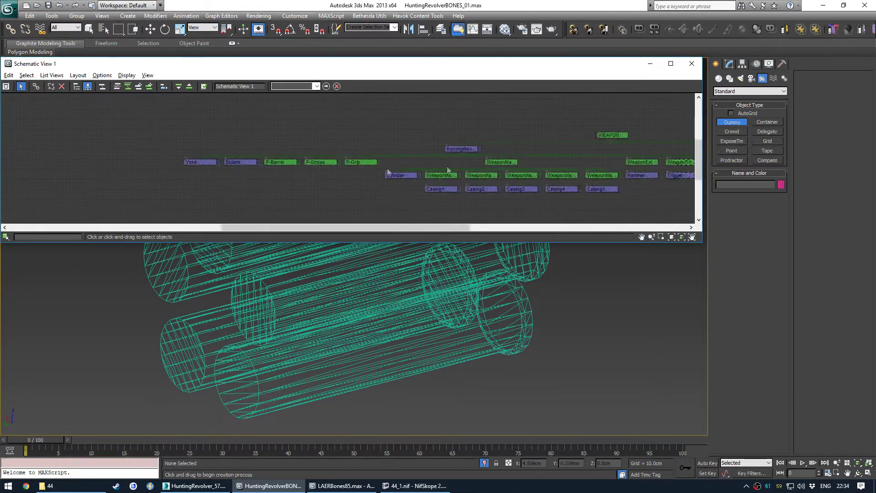
{"action": "scroll", "coordinate": [274, 171], "scroll_direction": "up", "scroll_amount": 3}
{"action": "middle_click_drag", "start_coordinate": [315, 181], "coordinate": [313, 161]}
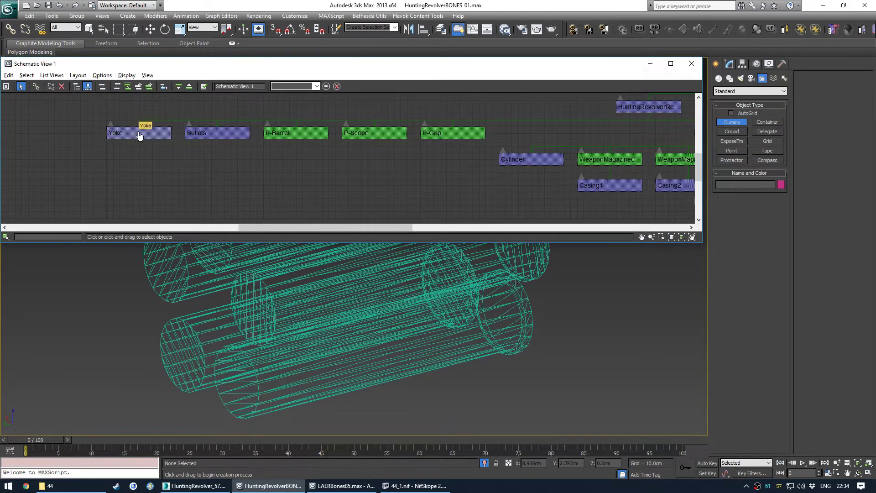
{"action": "left_click", "coordinate": [78, 75]}
{"action": "left_click", "coordinate": [106, 98]}
- Select the Bullets mesh node and examine its place within the WEAPON hierarchy
{"action": "middle_click_drag", "start_coordinate": [223, 147], "coordinate": [146, 146]}
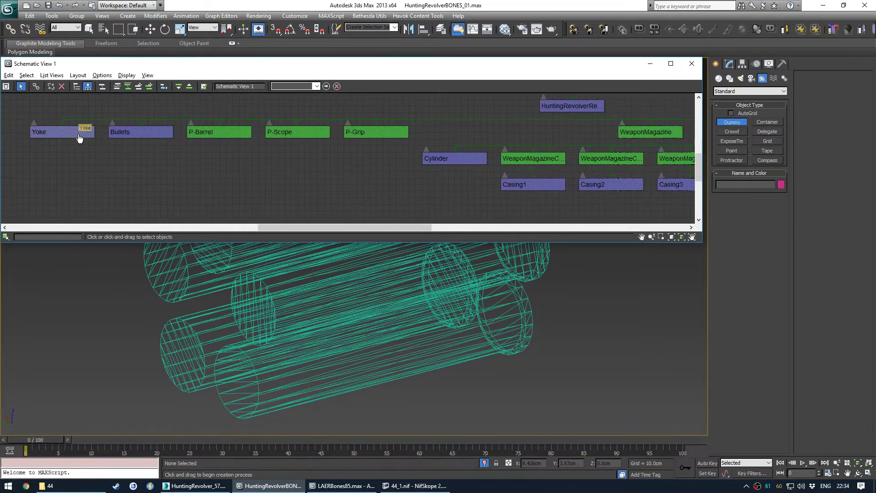
{"action": "scroll", "coordinate": [120, 138], "scroll_direction": "down", "scroll_amount": 2}
{"action": "left_click", "coordinate": [141, 134]}
{"action": "mouse_move", "coordinate": [262, 168]}
{"action": "middle_mouse_down"}
{"action": "mouse_move", "coordinate": [214, 169]}
{"action": "mouse_move", "coordinate": [245, 174]}
{"action": "mouse_move", "coordinate": [216, 196]}
{"action": "mouse_move", "coordinate": [337, 190]}
{"action": "middle_mouse_up"}
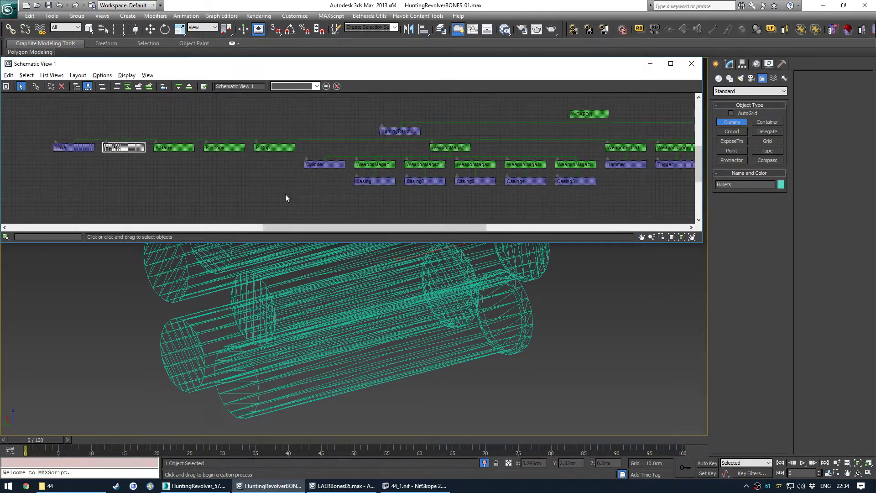
{"action": "middle_click_drag", "start_coordinate": [281, 195], "coordinate": [113, 198]}
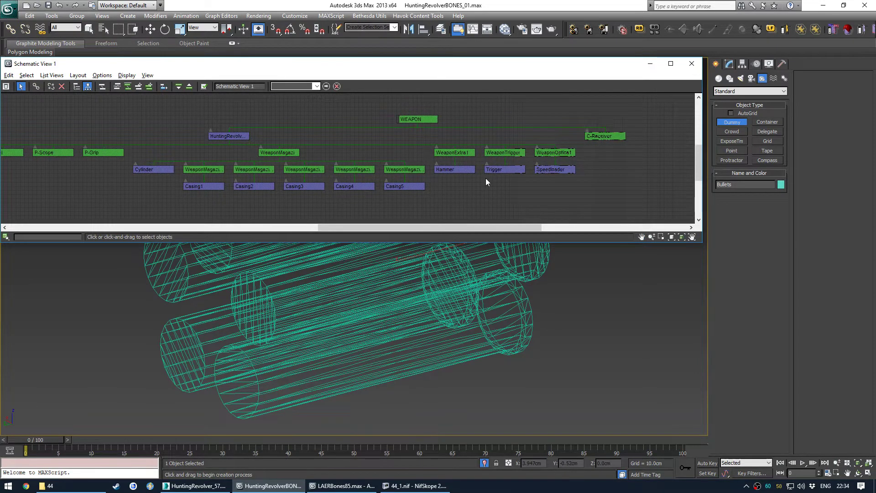
- Clone the WeaponExtra1 helper as a copy, keeping the suggested name, and deselect it
{"action": "left_click", "coordinate": [455, 153]}
{"action": "key", "text": "w"}
{"action": "right_click", "coordinate": [501, 355]}
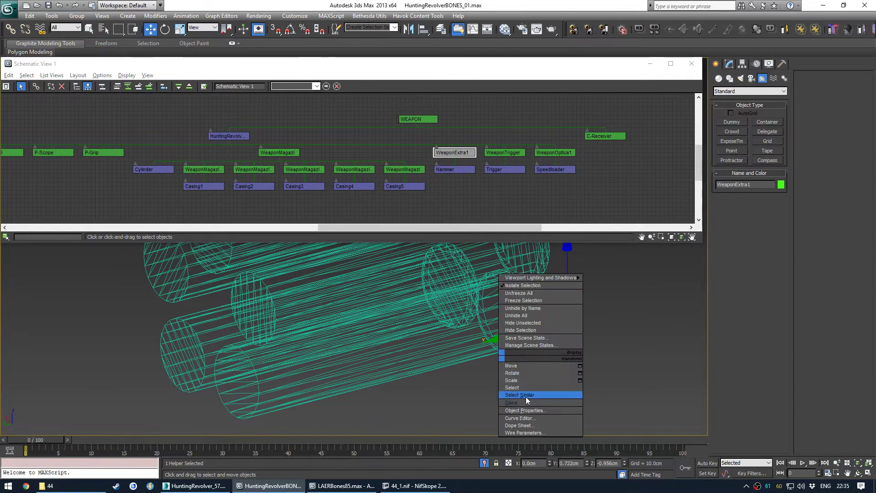
{"action": "left_click", "coordinate": [530, 403]}
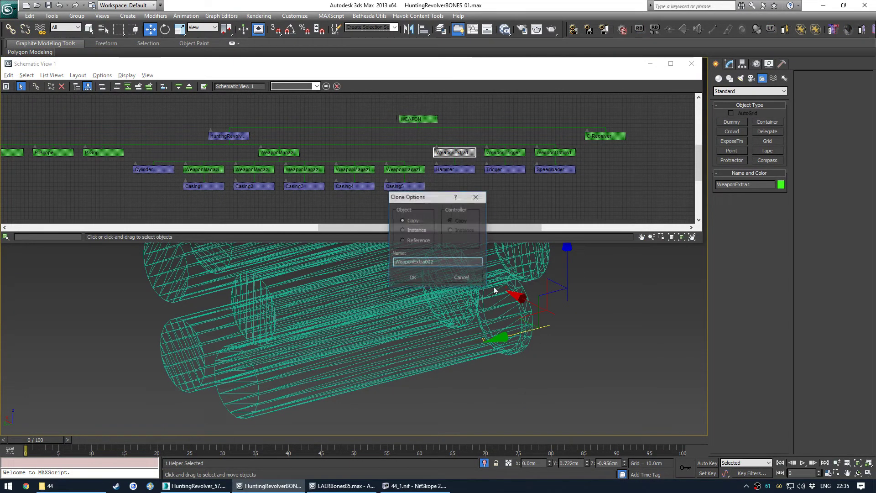
{"action": "left_click", "coordinate": [423, 278]}
{"action": "middle_click_drag", "start_coordinate": [434, 181], "coordinate": [584, 174]}
{"action": "scroll", "coordinate": [585, 175], "scroll_direction": "down", "scroll_amount": 1}
{"action": "middle_click_drag", "start_coordinate": [312, 182], "coordinate": [270, 183]}
{"action": "left_click", "coordinate": [156, 179]}
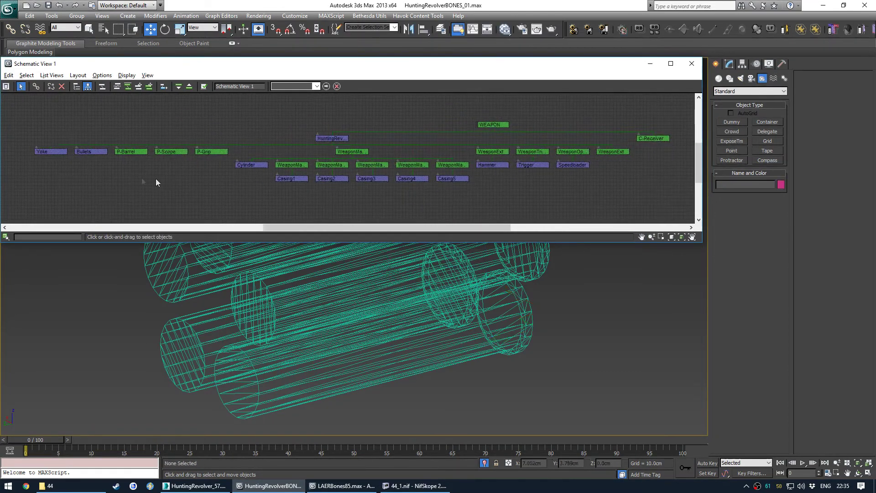
- Switch to NifSkope and inspect the 44 MagnumGate:0 shape and its parent WeaponMagazine node in 44_1.nif
{"action": "left_click", "coordinate": [415, 486]}
{"action": "left_click", "coordinate": [416, 270]}
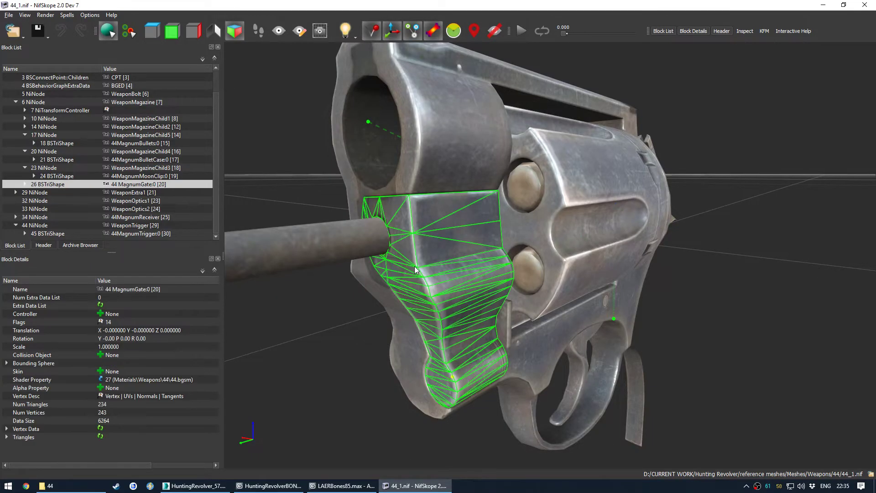
{"action": "left_click", "coordinate": [141, 102]}
{"action": "left_click", "coordinate": [132, 184]}
{"action": "left_click", "coordinate": [132, 103]}
{"action": "scroll", "coordinate": [571, 287], "scroll_direction": "down", "scroll_amount": 5}
{"action": "scroll", "coordinate": [532, 290], "scroll_direction": "up", "scroll_amount": 5}
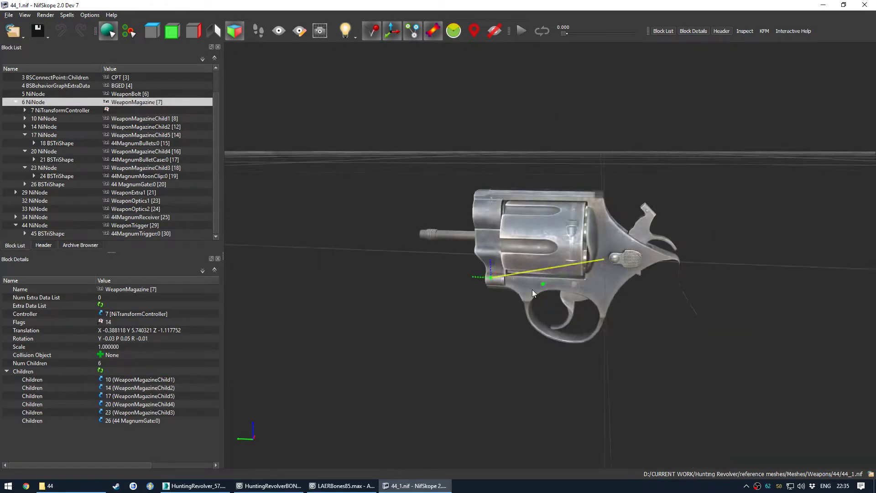
- Switch back to the HuntingRevolverBONES_01.max scene and link the Yoke mesh to the WeaponMagazine helper in the schematic
{"action": "key", "text": "alt+Tab"}
{"action": "scroll", "coordinate": [360, 282], "scroll_direction": "down", "scroll_amount": 2}
{"action": "middle_click_drag", "start_coordinate": [361, 282], "coordinate": [365, 310], "text": "alt"}
{"action": "left_click", "coordinate": [250, 165]}
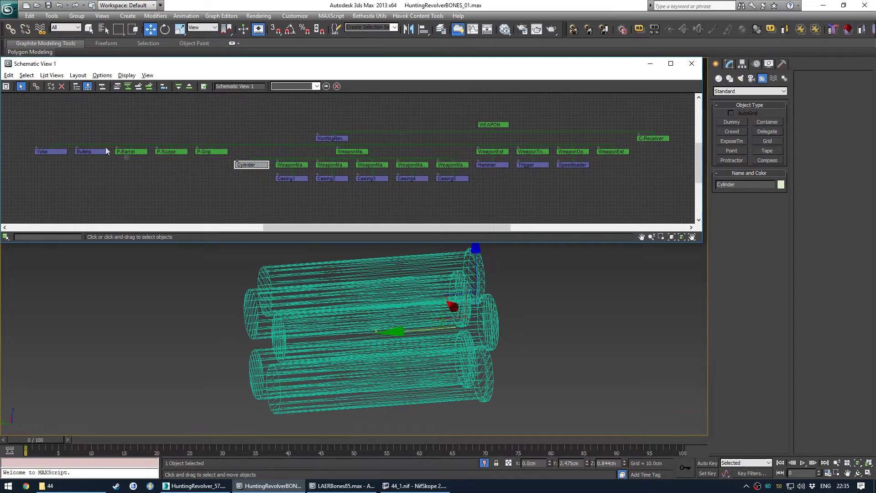
{"action": "left_click", "coordinate": [43, 155]}
{"action": "middle_click_drag", "start_coordinate": [118, 177], "coordinate": [124, 177]}
{"action": "left_click", "coordinate": [124, 177]}
{"action": "key", "text": "c"}
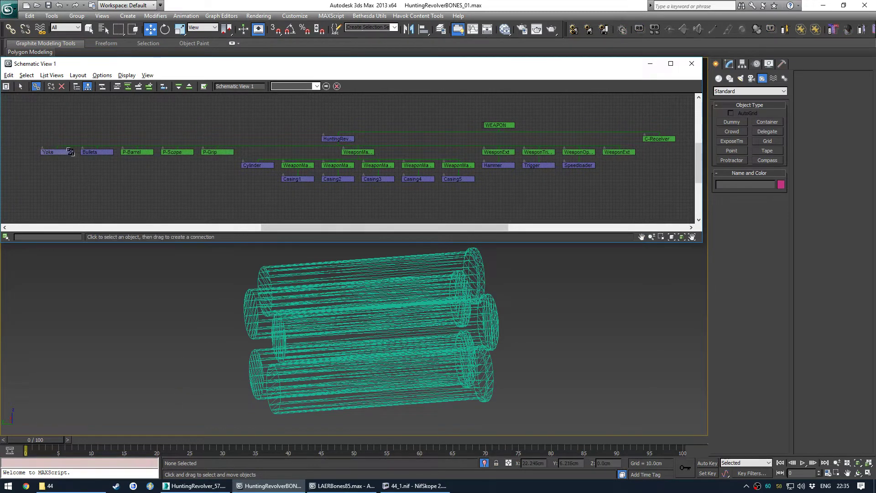
{"action": "left_click_drag", "start_coordinate": [332, 164], "coordinate": [333, 164]}
- Examine the schematic hierarchy around WeaponMagazine, its child helpers, the casings and the Yoke
{"action": "scroll", "coordinate": [321, 175], "scroll_direction": "up", "scroll_amount": 2}
{"action": "middle_click_drag", "start_coordinate": [289, 190], "coordinate": [344, 188]}
{"action": "key", "text": "s"}
{"action": "middle_click_drag", "start_coordinate": [284, 162], "coordinate": [247, 166]}
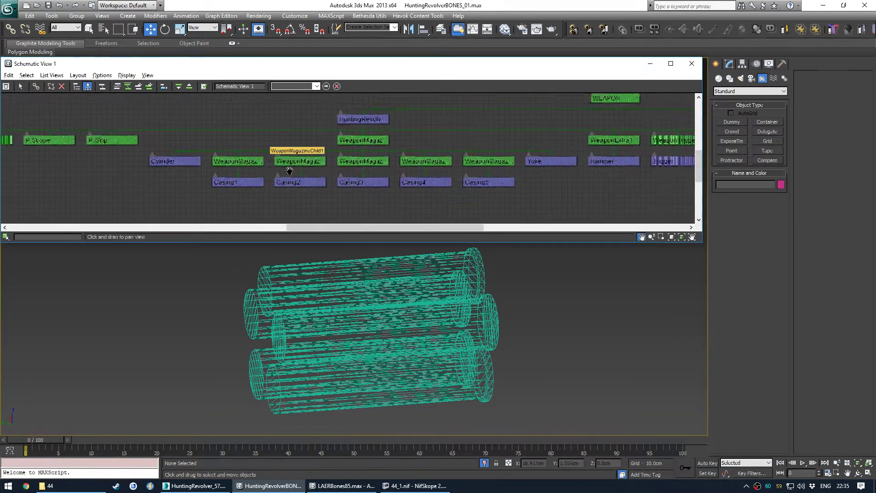
{"action": "scroll", "coordinate": [365, 172], "scroll_direction": "up", "scroll_amount": 2}
{"action": "scroll", "coordinate": [241, 156], "scroll_direction": "down", "scroll_amount": 5}
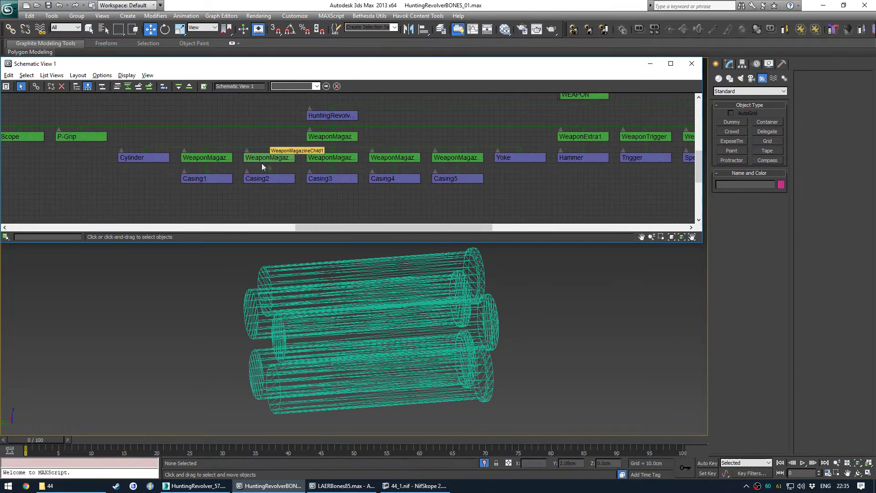
{"action": "mouse_move", "coordinate": [308, 198]}
{"action": "middle_mouse_down"}
{"action": "mouse_move", "coordinate": [296, 206]}
{"action": "mouse_move", "coordinate": [320, 207]}
{"action": "middle_mouse_up"}
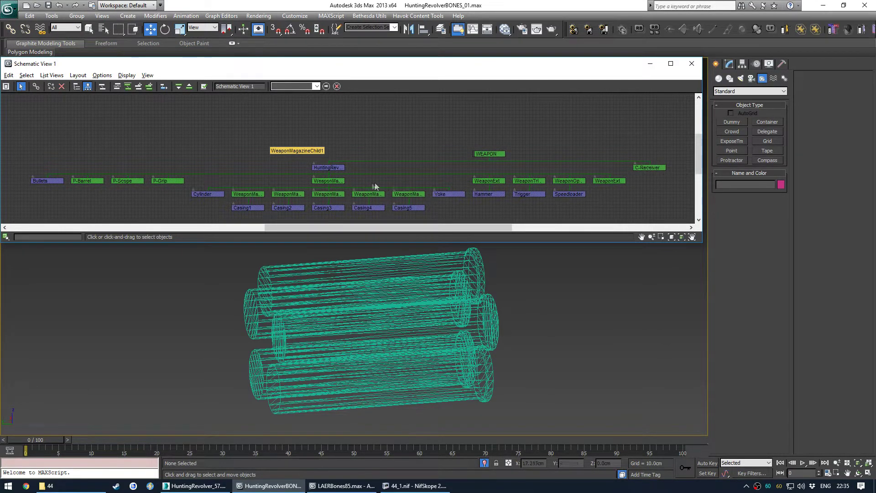
{"action": "mouse_move", "coordinate": [354, 187]}
{"action": "middle_mouse_down"}
{"action": "mouse_move", "coordinate": [365, 181]}
{"action": "mouse_move", "coordinate": [343, 184]}
{"action": "middle_mouse_up"}
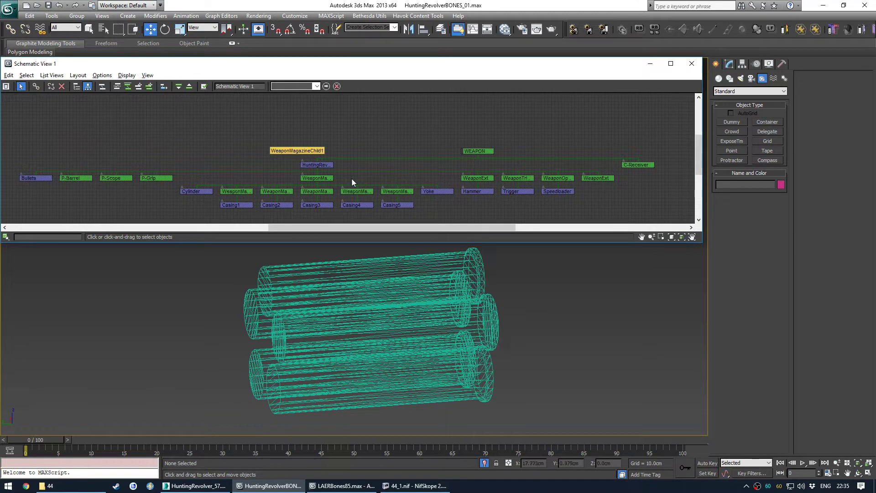
{"action": "middle_click_drag", "start_coordinate": [292, 169], "coordinate": [316, 170]}
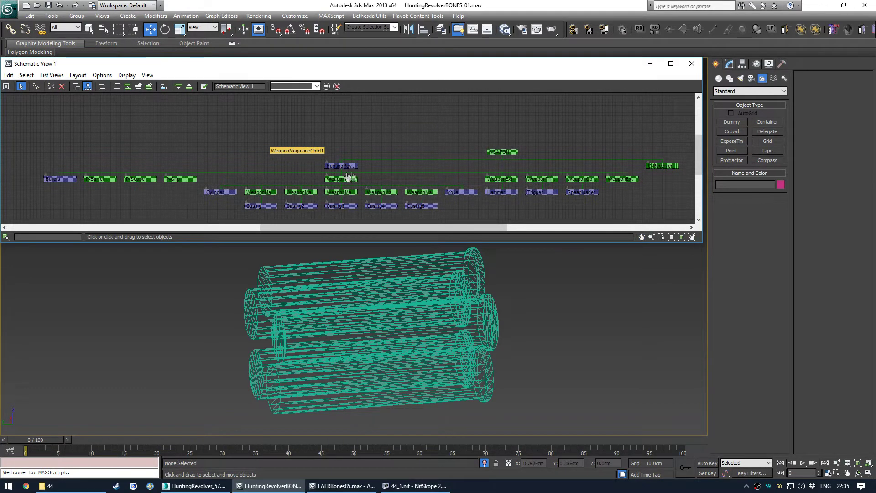
{"action": "middle_click_drag", "start_coordinate": [311, 183], "coordinate": [344, 162]}
- Leave isolation mode to display the surrounding revolver meshes and select the WeaponExtra2 helper in the schematic
{"action": "left_click", "coordinate": [692, 63]}
{"action": "left_click", "coordinate": [487, 29]}
{"action": "left_click", "coordinate": [527, 306]}
{"action": "key", "text": "alt+q"}
{"action": "left_click", "coordinate": [606, 146]}
{"action": "scroll", "coordinate": [607, 146], "scroll_direction": "up", "scroll_amount": 5}
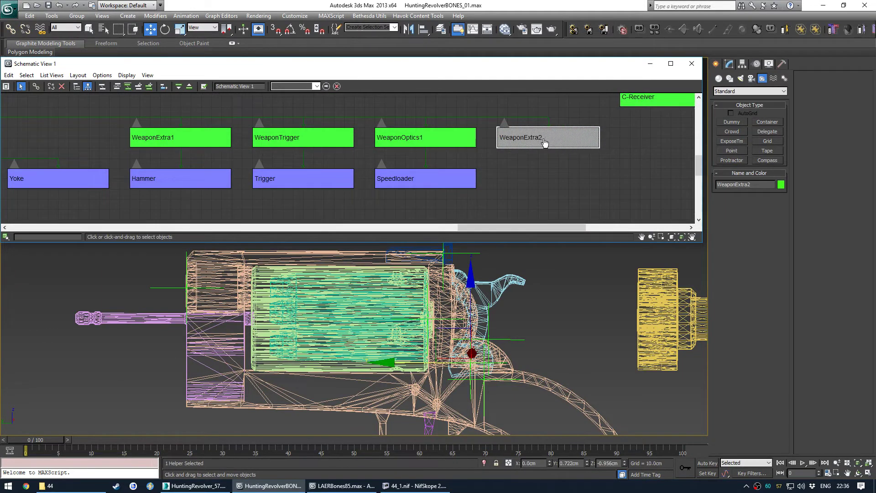
- Unhide all objects in the scene and clear the selection
{"action": "right_click", "coordinate": [557, 294]}
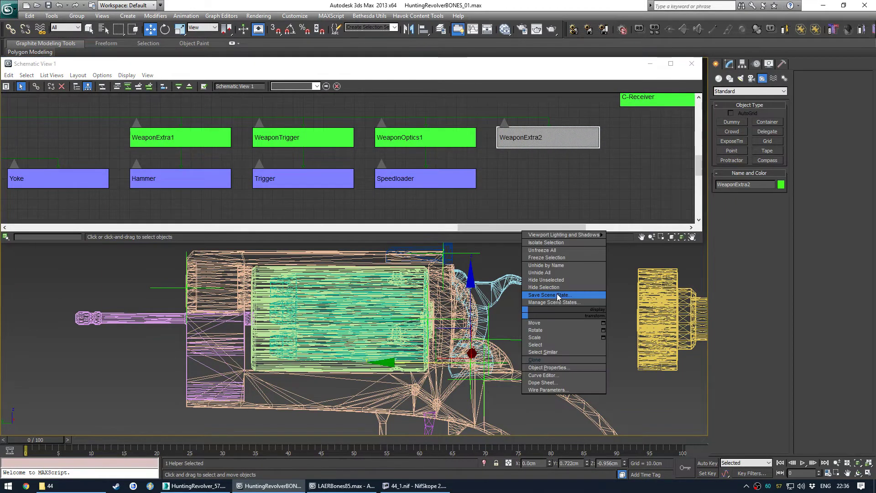
{"action": "left_click", "coordinate": [562, 272]}
{"action": "left_click", "coordinate": [486, 272]}
{"action": "left_click", "coordinate": [564, 281]}
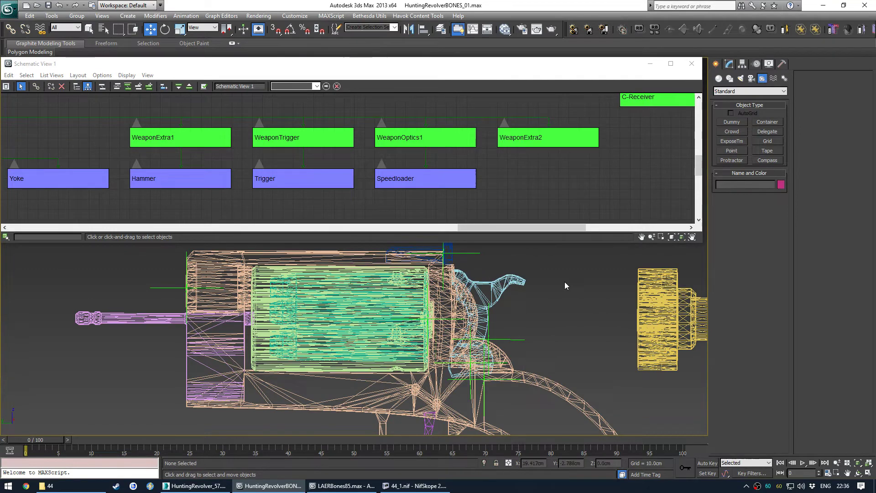
{"action": "scroll", "coordinate": [441, 304], "scroll_direction": "down", "scroll_amount": 4}
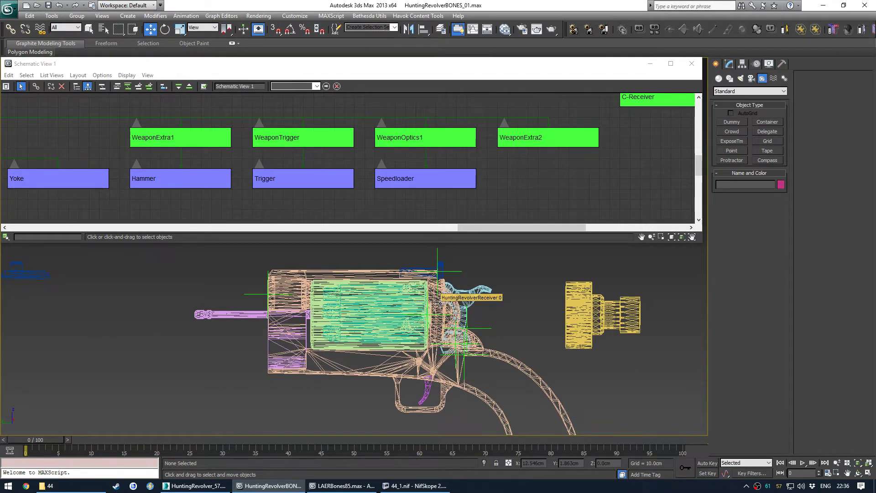
{"action": "mouse_move", "coordinate": [440, 302]}
{"action": "middle_mouse_down"}
{"action": "mouse_move", "coordinate": [455, 312]}
{"action": "mouse_move", "coordinate": [428, 317]}
{"action": "mouse_move", "coordinate": [439, 314]}
{"action": "middle_mouse_up"}
{"action": "scroll", "coordinate": [455, 312], "scroll_direction": "down", "scroll_amount": 1}
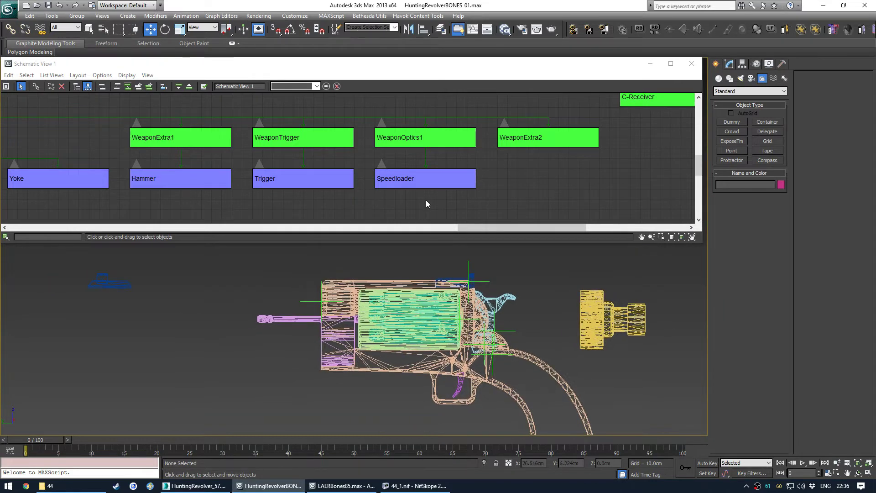
{"action": "scroll", "coordinate": [426, 200], "scroll_direction": "down", "scroll_amount": 5}
{"action": "scroll", "coordinate": [361, 182], "scroll_direction": "up", "scroll_amount": 2}
{"action": "middle_click_drag", "start_coordinate": [328, 178], "coordinate": [375, 179]}
- Switch to NifSkope and inspect the WeaponOptics2 and WeaponExtra1 nodes in 44_1.nif
{"action": "left_click", "coordinate": [422, 486]}
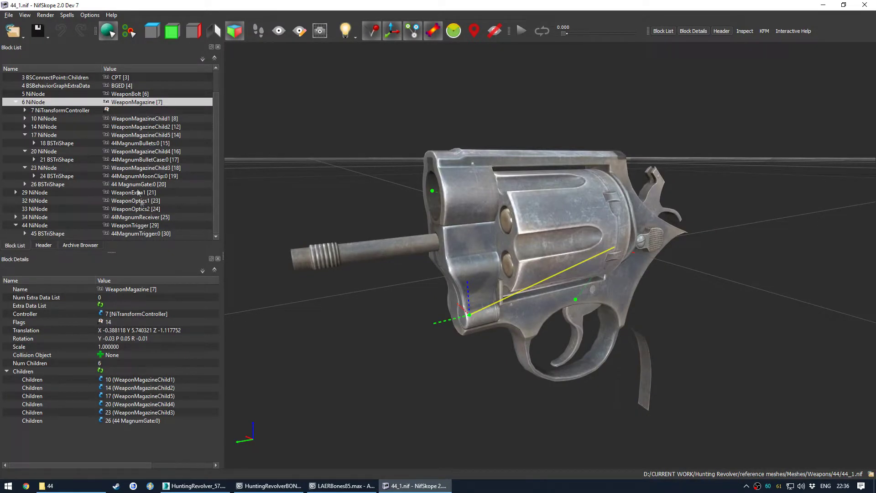
{"action": "left_click", "coordinate": [136, 209]}
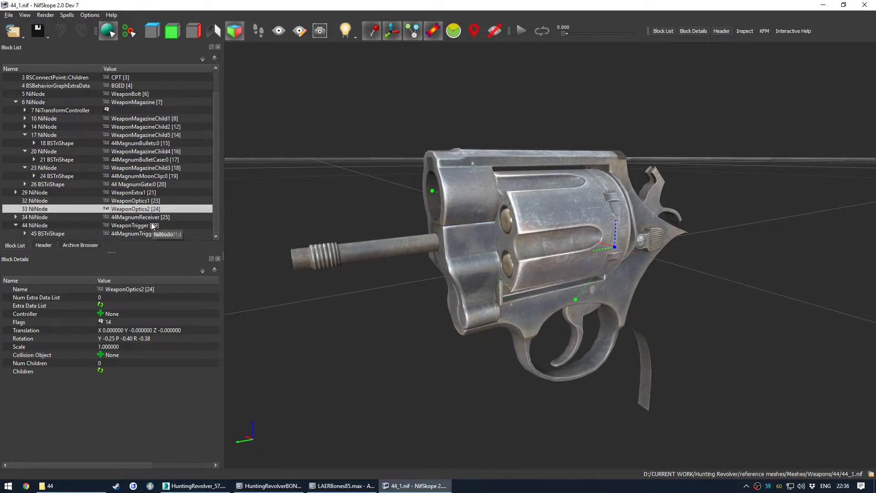
{"action": "left_click_drag", "start_coordinate": [215, 170], "coordinate": [218, 147]}
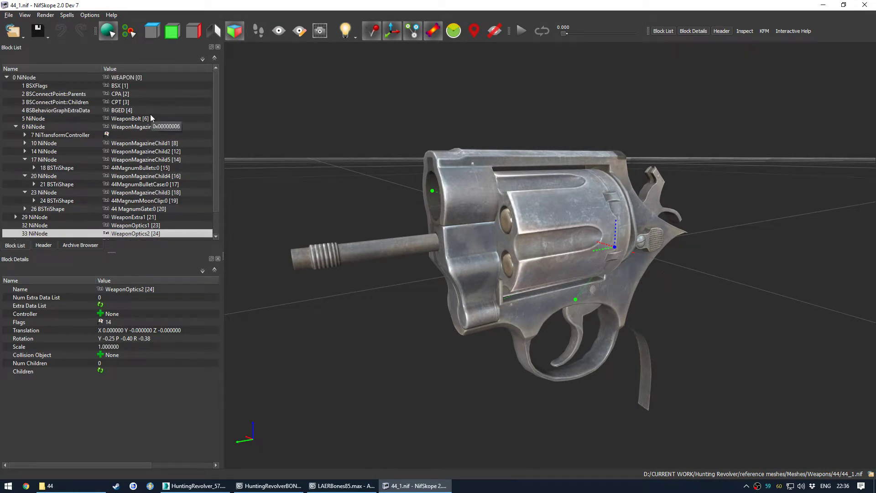
{"action": "scroll", "coordinate": [150, 118], "scroll_direction": "down", "scroll_amount": 1}
{"action": "left_click", "coordinate": [145, 193]}
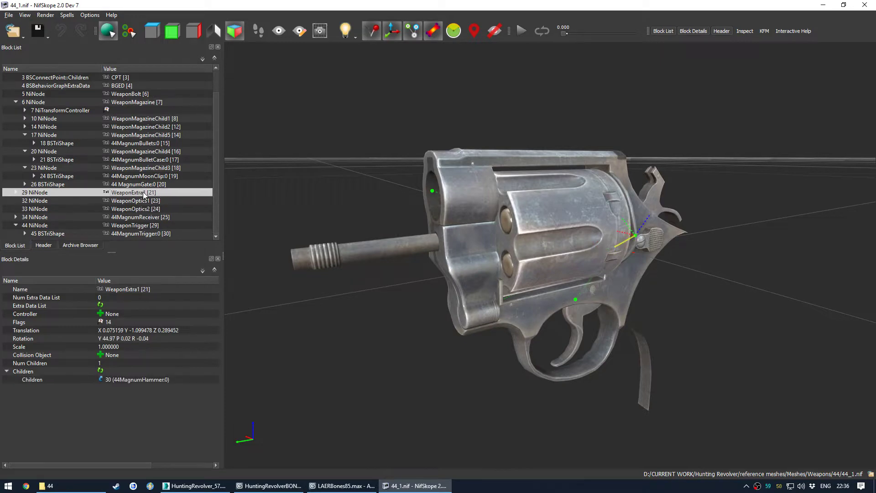
- Switch to the LAERBones85.max scene and examine the magazine, trigger and projectile branches of its Weapon hierarchy
{"action": "left_click", "coordinate": [342, 486]}
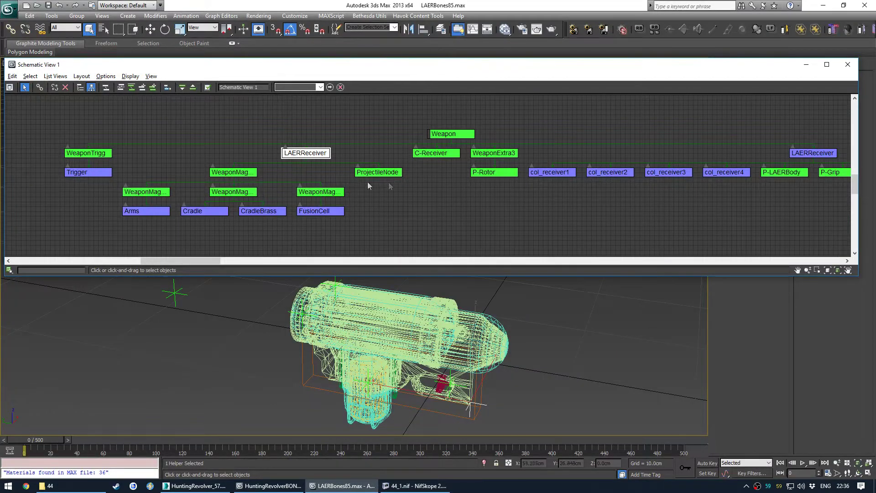
{"action": "middle_click_drag", "start_coordinate": [388, 182], "coordinate": [332, 214]}
{"action": "middle_click_drag", "start_coordinate": [542, 218], "coordinate": [402, 217]}
{"action": "left_click", "coordinate": [297, 152]}
{"action": "middle_click_drag", "start_coordinate": [290, 202], "coordinate": [533, 209]}
{"action": "scroll", "coordinate": [430, 202], "scroll_direction": "up", "scroll_amount": 1}
{"action": "mouse_move", "coordinate": [430, 201]}
{"action": "middle_mouse_down"}
{"action": "mouse_move", "coordinate": [446, 200]}
{"action": "mouse_move", "coordinate": [420, 206]}
{"action": "middle_mouse_up"}
{"action": "scroll", "coordinate": [388, 202], "scroll_direction": "down", "scroll_amount": 1}
{"action": "scroll", "coordinate": [388, 202], "scroll_direction": "up", "scroll_amount": 1}
{"action": "left_click", "coordinate": [508, 191]}
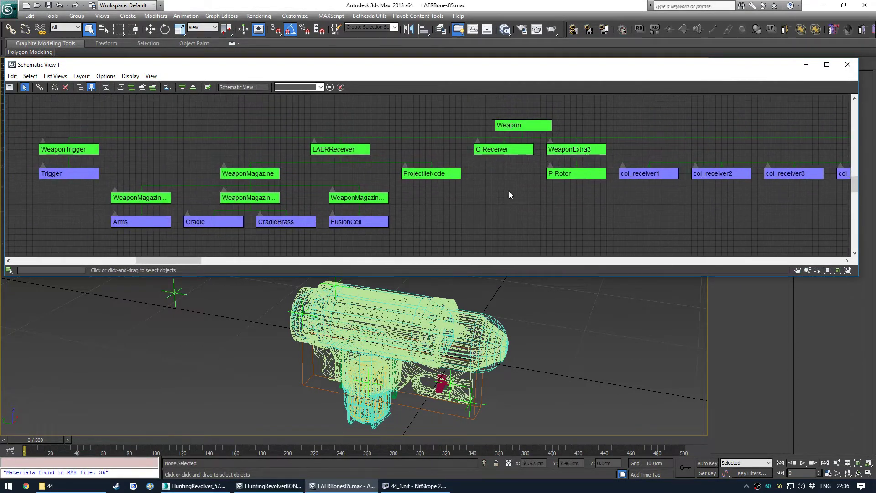
- Select the WeaponExtra3 node and examine its P-Rotor child and place within the LAER hierarchy
{"action": "left_click", "coordinate": [559, 152]}
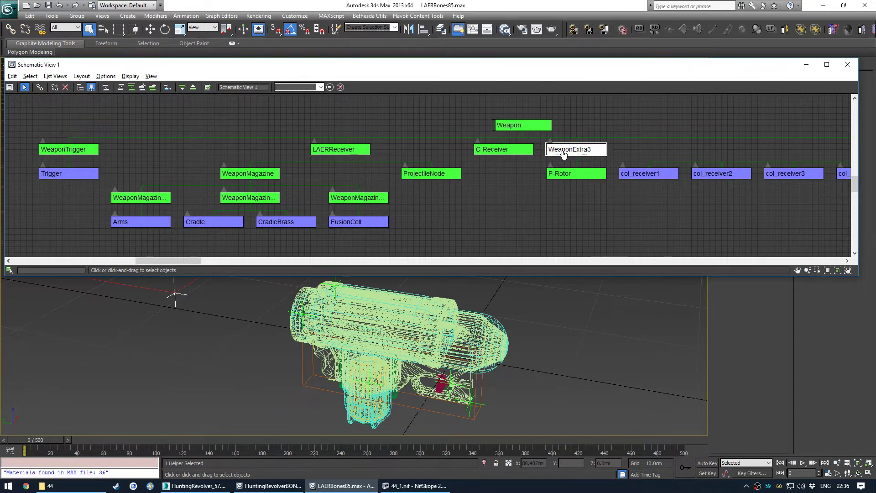
{"action": "middle_click_drag", "start_coordinate": [434, 229], "coordinate": [282, 212]}
{"action": "left_click", "coordinate": [469, 209]}
{"action": "scroll", "coordinate": [475, 209], "scroll_direction": "down", "scroll_amount": 3}
{"action": "scroll", "coordinate": [333, 200], "scroll_direction": "up", "scroll_amount": 3}
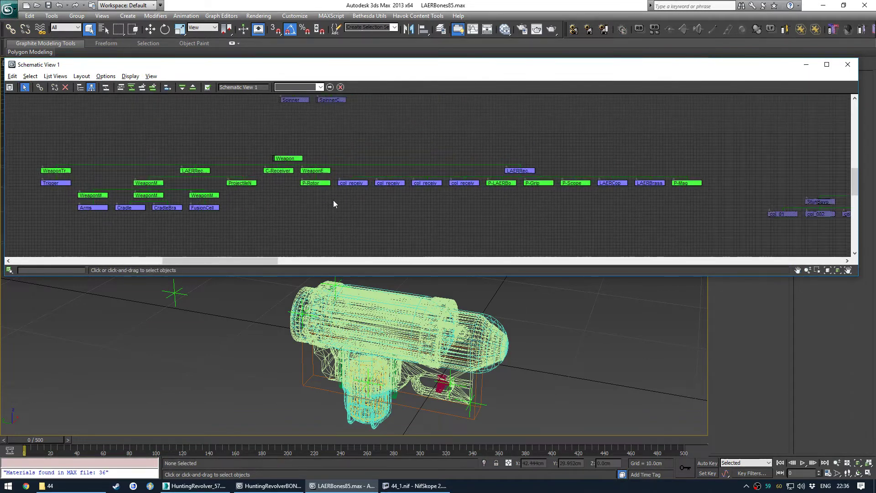
{"action": "middle_click_drag", "start_coordinate": [365, 199], "coordinate": [391, 195]}
{"action": "scroll", "coordinate": [370, 199], "scroll_direction": "down", "scroll_amount": 2}
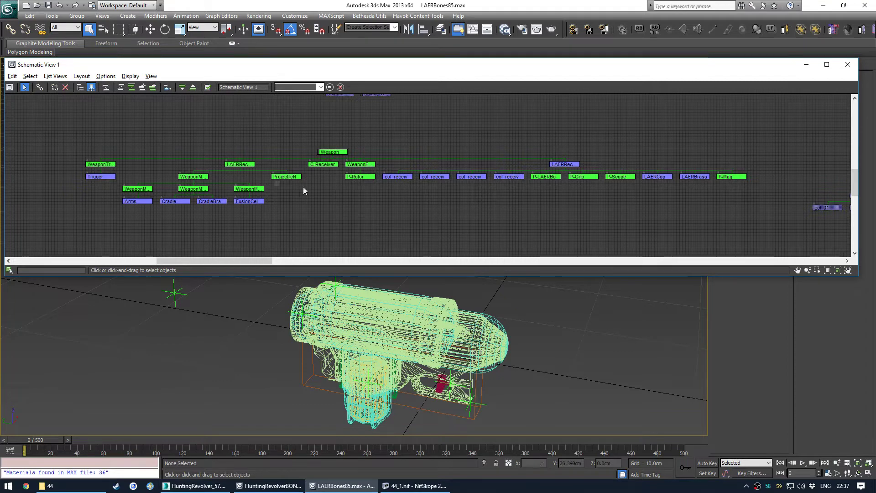
- Examine the collision and P- attachment nodes under the LAERReceiver mesh and compare them with the rest of the hierarchy
{"action": "scroll", "coordinate": [114, 167], "scroll_direction": "up", "scroll_amount": 2}
{"action": "middle_click_drag", "start_coordinate": [540, 205], "coordinate": [316, 198]}
{"action": "middle_click_drag", "start_coordinate": [459, 201], "coordinate": [255, 206]}
{"action": "left_click_drag", "start_coordinate": [254, 206], "coordinate": [370, 210]}
{"action": "right_click", "coordinate": [370, 209]}
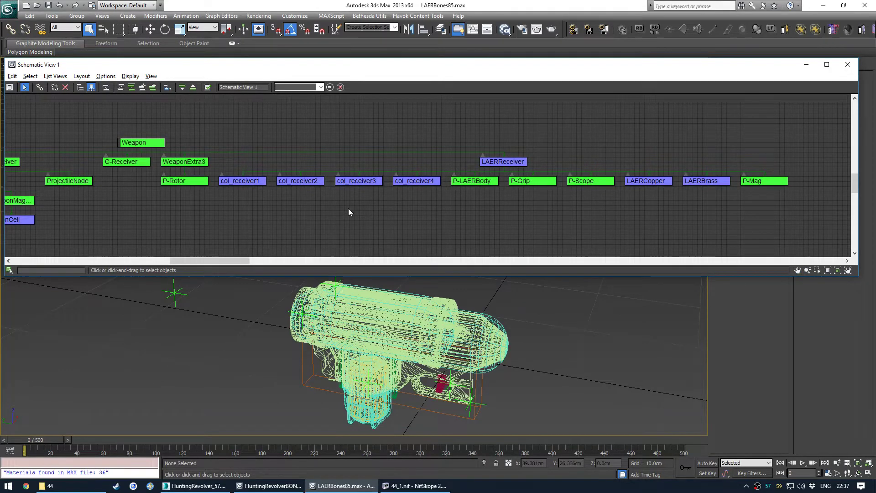
{"action": "middle_click_drag", "start_coordinate": [348, 209], "coordinate": [655, 202]}
{"action": "middle_click_drag", "start_coordinate": [402, 208], "coordinate": [406, 209]}
{"action": "scroll", "coordinate": [407, 208], "scroll_direction": "down", "scroll_amount": 5}
{"action": "right_click", "coordinate": [401, 221]}
{"action": "scroll", "coordinate": [401, 214], "scroll_direction": "up", "scroll_amount": 3}
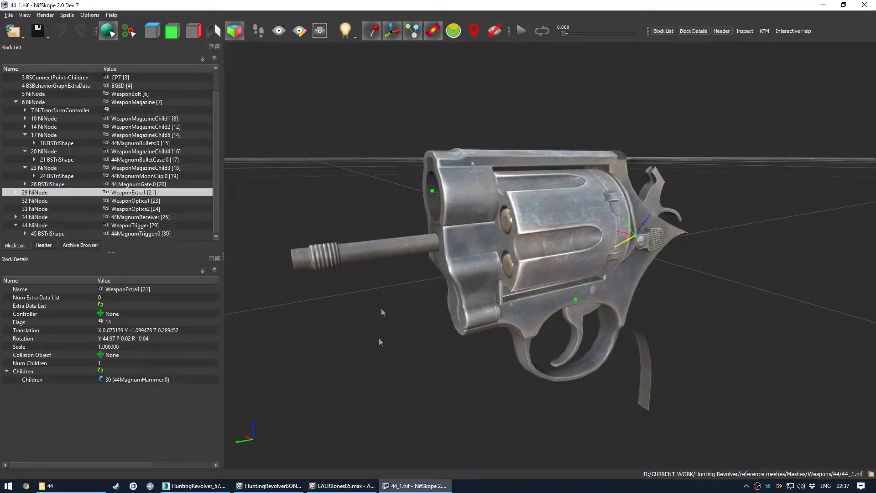
- Return to the HuntingRevolverBONES_01.max scene and link the Cylinder mesh to the WeaponExtra2 helper
{"action": "left_click", "coordinate": [269, 486]}
{"action": "mouse_move", "coordinate": [366, 195]}
{"action": "middle_mouse_down"}
{"action": "mouse_move", "coordinate": [312, 193]}
{"action": "mouse_move", "coordinate": [480, 187]}
{"action": "mouse_move", "coordinate": [365, 186]}
{"action": "middle_mouse_up"}
{"action": "scroll", "coordinate": [597, 160], "scroll_direction": "up", "scroll_amount": 3}
{"action": "left_click", "coordinate": [525, 146]}
{"action": "scroll", "coordinate": [483, 160], "scroll_direction": "down", "scroll_amount": 2}
{"action": "left_click", "coordinate": [368, 186]}
{"action": "key", "text": "c"}
{"action": "left_click_drag", "start_coordinate": [484, 163], "coordinate": [545, 147]}
{"action": "key", "text": "s"}
{"action": "middle_click_drag", "start_coordinate": [435, 179], "coordinate": [466, 190]}
{"action": "scroll", "coordinate": [472, 193], "scroll_direction": "up", "scroll_amount": 1}
{"action": "scroll", "coordinate": [473, 193], "scroll_direction": "up", "scroll_amount": 1}
- Compare the positions of the WeaponExtra2 and WeaponMagazine helpers on the revolver in the viewport
{"action": "left_click", "coordinate": [630, 147]}
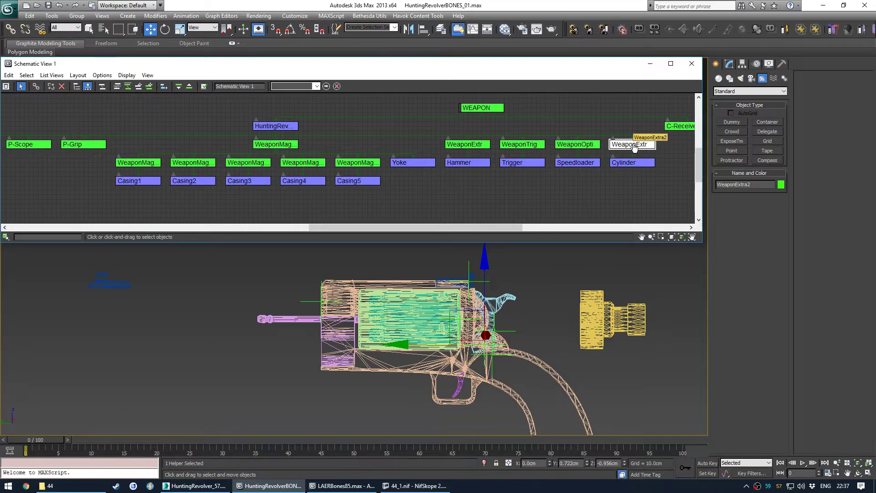
{"action": "left_click", "coordinate": [274, 145], "text": "ctrl"}
{"action": "mouse_move", "coordinate": [375, 347]}
{"action": "middle_mouse_down", "text": "alt"}
{"action": "mouse_move", "coordinate": [408, 350]}
{"action": "mouse_move", "coordinate": [373, 335]}
{"action": "middle_mouse_up", "text": "alt"}
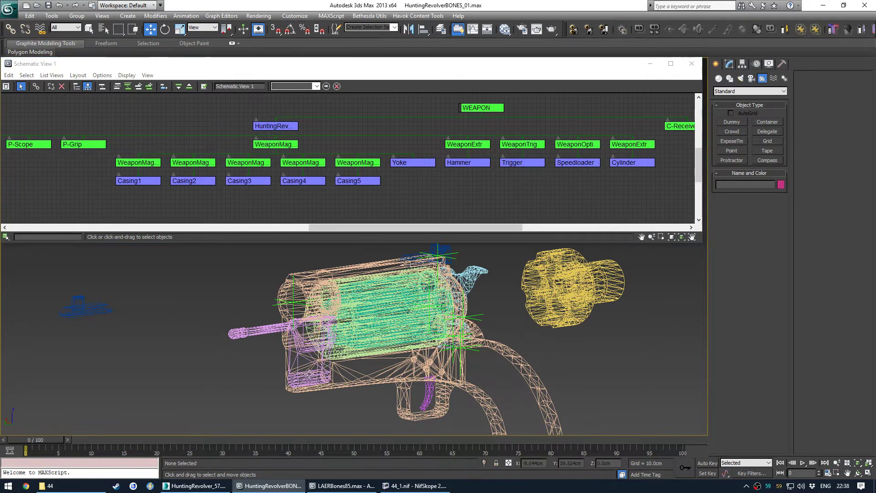
{"action": "left_click", "coordinate": [286, 144]}
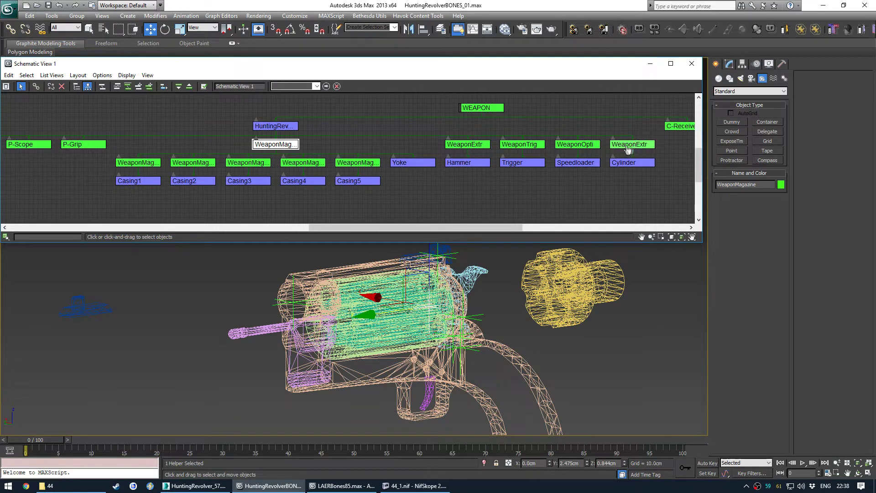
{"action": "middle_click_drag", "start_coordinate": [395, 346], "coordinate": [382, 362]}
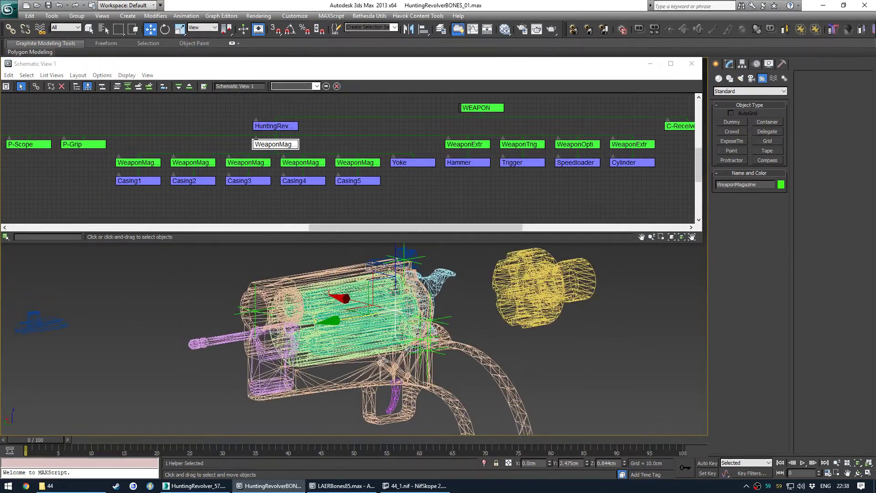
- Try to link the Yoke mesh to the WeaponExtra2 helper
{"action": "left_click", "coordinate": [414, 188]}
{"action": "key", "text": "c"}
{"action": "left_click_drag", "start_coordinate": [423, 164], "coordinate": [630, 146]}
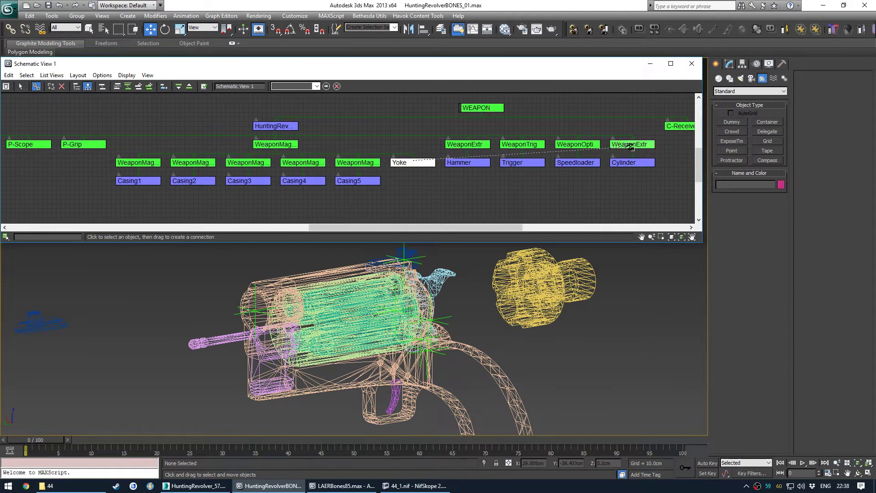
- Select the Yoke, the Cylinder and the WeaponMagazine helper in turn and inspect their pivots on the revolver
{"action": "double_click", "coordinate": [412, 167]}
{"action": "middle_click_drag", "start_coordinate": [263, 388], "coordinate": [281, 391], "text": "alt"}
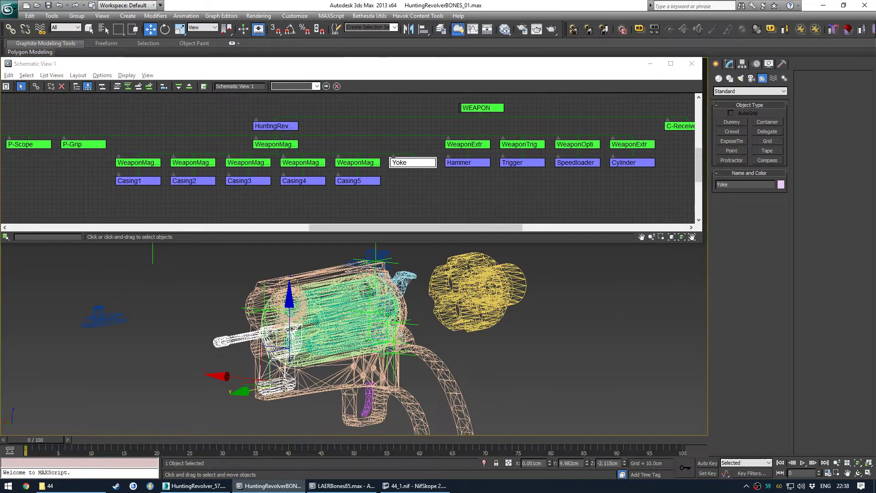
{"action": "middle_click_drag", "start_coordinate": [355, 342], "coordinate": [334, 345], "text": "alt"}
{"action": "double_click", "coordinate": [632, 162]}
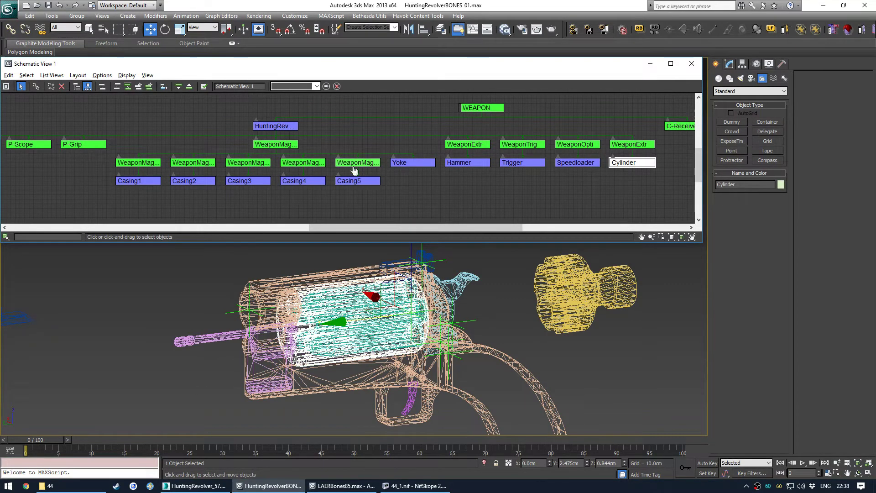
{"action": "double_click", "coordinate": [285, 147]}
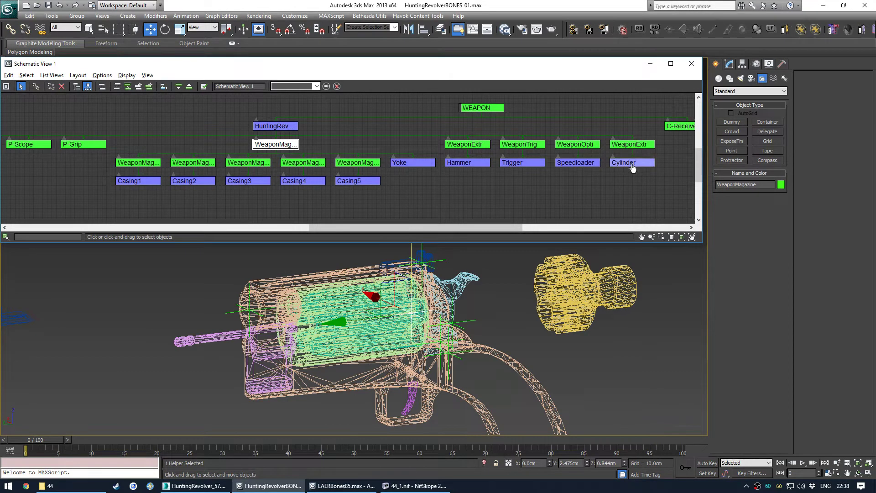
- Link the Yoke mesh to WeaponExtra2 and the Cylinder mesh to WeaponMagazine in the schematic
{"action": "left_click", "coordinate": [410, 182]}
{"action": "key", "text": "c"}
{"action": "left_click_drag", "start_coordinate": [415, 164], "coordinate": [396, 180]}
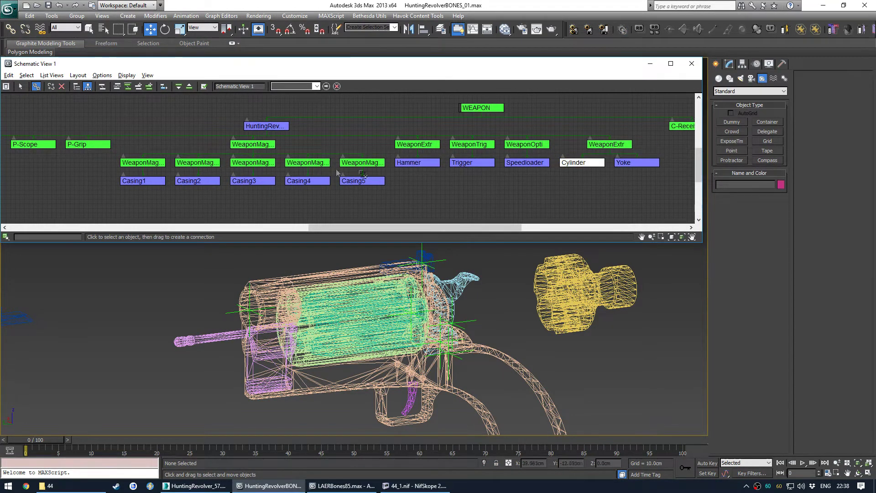
{"action": "left_click_drag", "start_coordinate": [258, 148], "coordinate": [258, 146]}
{"action": "key", "text": "s"}
- Select the WeaponMagazine helper and try rotating it to test the cylinder's movement
{"action": "left_click", "coordinate": [289, 146]}
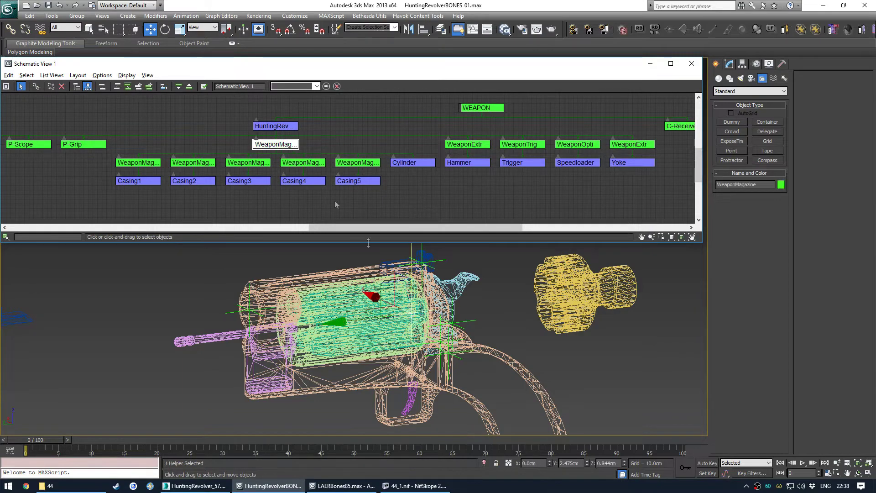
{"action": "key", "text": "e"}
{"action": "left_click_drag", "start_coordinate": [441, 292], "coordinate": [305, 323]}
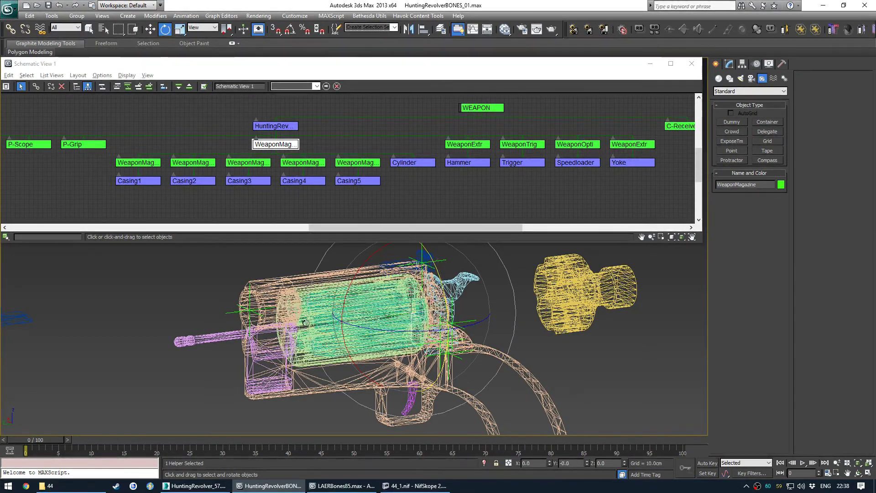
- Select the Bullets mesh, locate its node in the schematic and examine the helpers and meshes in the weapon hierarchy
{"action": "key", "text": "q"}
{"action": "left_click", "coordinate": [325, 322]}
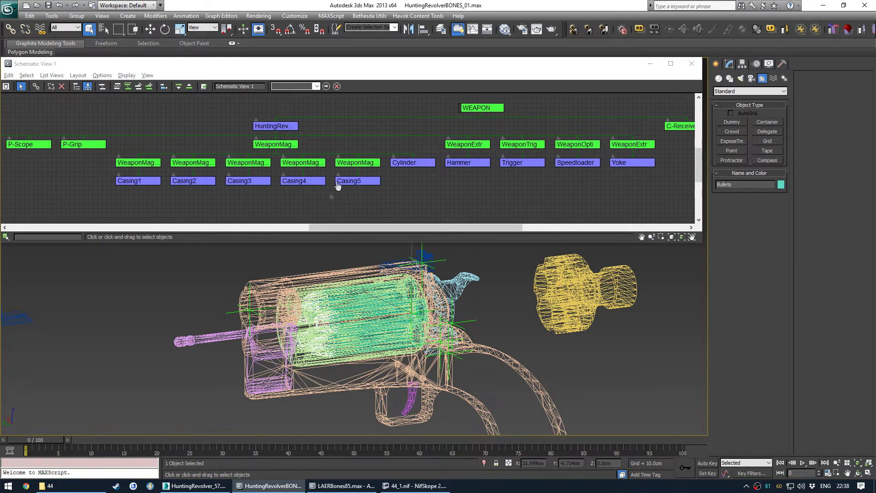
{"action": "scroll", "coordinate": [319, 177], "scroll_direction": "down", "scroll_amount": 3}
{"action": "scroll", "coordinate": [248, 164], "scroll_direction": "up", "scroll_amount": 3}
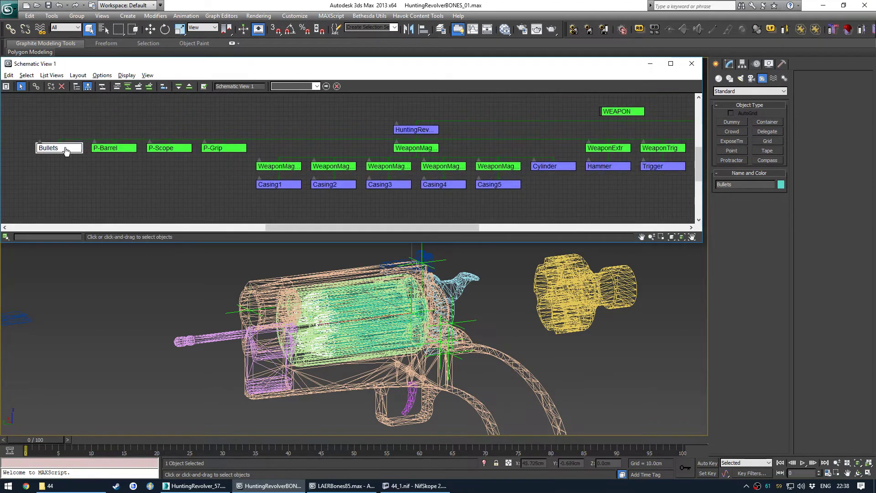
{"action": "middle_click_drag", "start_coordinate": [443, 190], "coordinate": [258, 198]}
{"action": "middle_click_drag", "start_coordinate": [400, 192], "coordinate": [365, 193]}
{"action": "scroll", "coordinate": [435, 191], "scroll_direction": "up", "scroll_amount": 2}
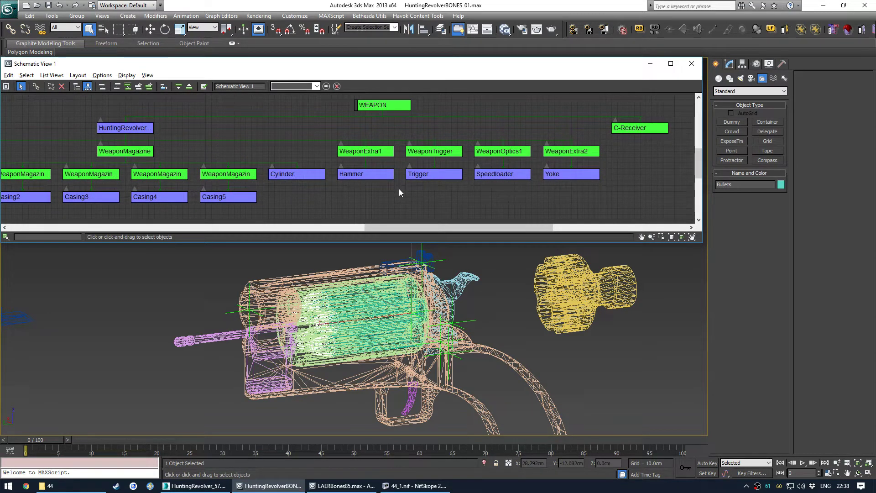
{"action": "middle_click_drag", "start_coordinate": [253, 196], "coordinate": [436, 187]}
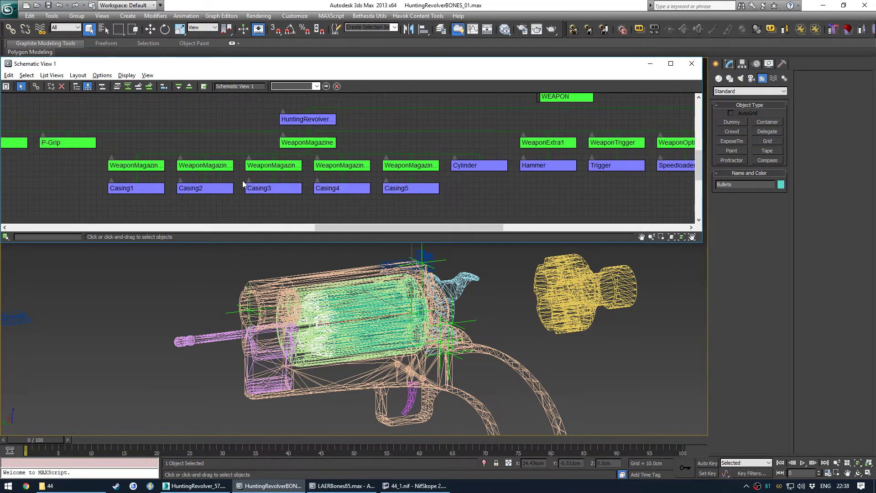
{"action": "middle_click_drag", "start_coordinate": [200, 180], "coordinate": [245, 194]}
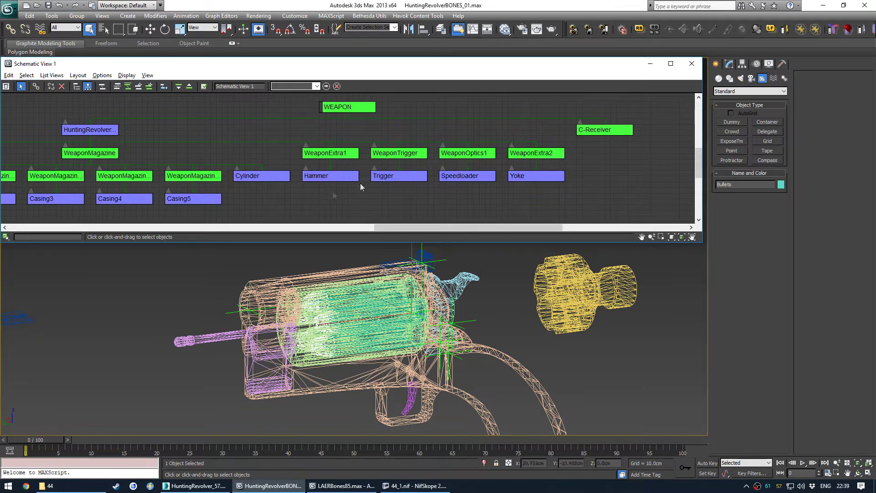
- Clone the WeaponOptics1 helper as a copy named WeaponOptics2
{"action": "left_click", "coordinate": [470, 156]}
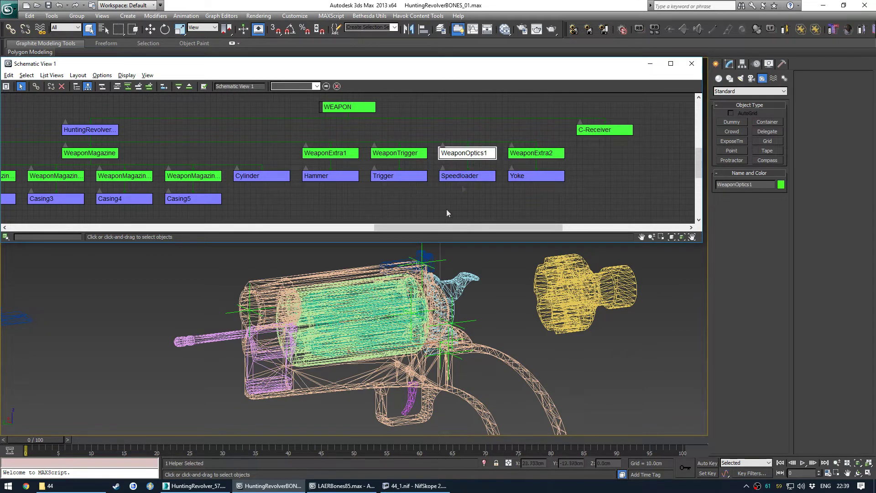
{"action": "middle_click_drag", "start_coordinate": [280, 197], "coordinate": [371, 190]}
{"action": "scroll", "coordinate": [390, 184], "scroll_direction": "down", "scroll_amount": 1}
{"action": "right_click", "coordinate": [429, 298]}
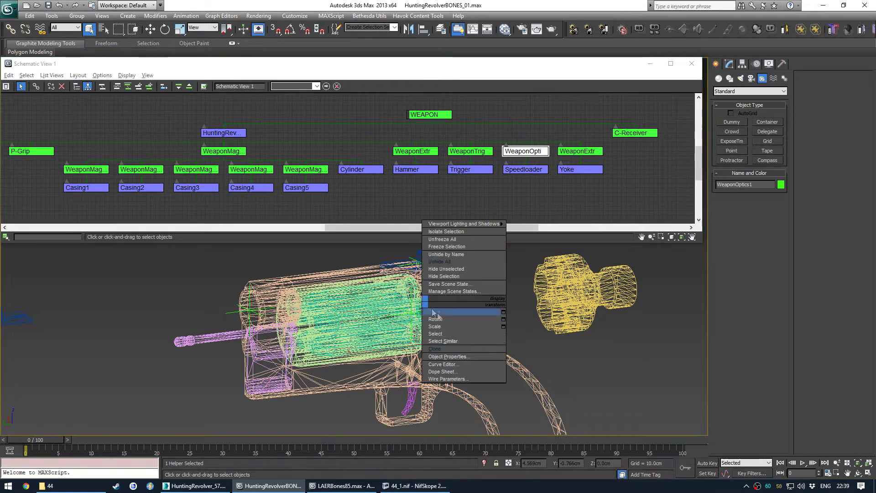
{"action": "left_click", "coordinate": [456, 350]}
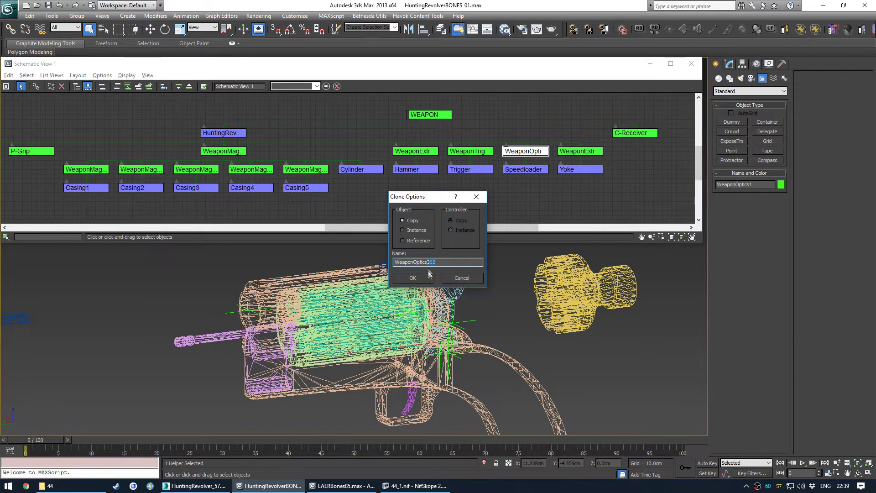
{"action": "type", "text": "2"}
{"action": "key", "text": "Return"}
- Link the Bullets mesh to the WeaponOptics2 helper in the schematic and select both of them
{"action": "left_click", "coordinate": [112, 176]}
{"action": "key", "text": "c"}
{"action": "left_click_drag", "start_coordinate": [48, 149], "coordinate": [273, 175]}
{"action": "left_click_drag", "start_coordinate": [654, 158], "coordinate": [660, 150]}
{"action": "key", "text": "q"}
{"action": "scroll", "coordinate": [639, 171], "scroll_direction": "up", "scroll_amount": 4}
{"action": "left_click", "coordinate": [615, 145]}
{"action": "middle_click_drag", "start_coordinate": [389, 336], "coordinate": [352, 333], "text": "alt"}
{"action": "left_click", "coordinate": [615, 164], "text": "ctrl"}
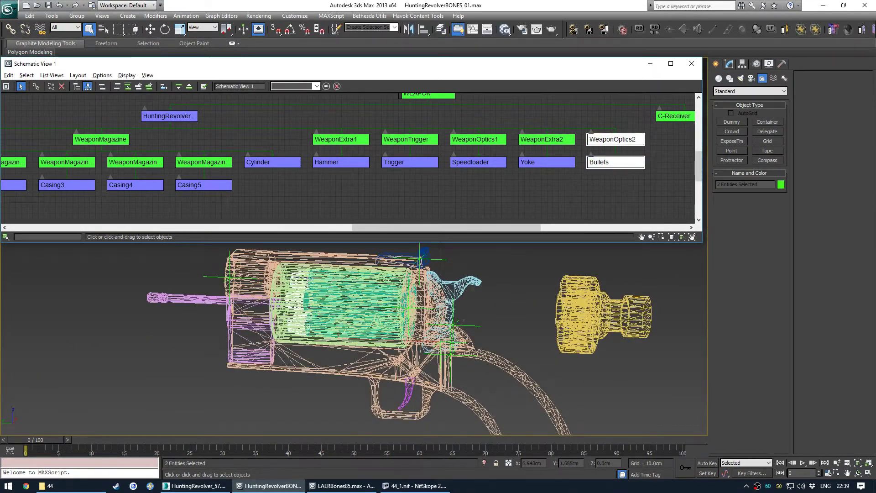
- Isolate the Bullets mesh and the WeaponOptics2 helper, and select the helper in the viewport
{"action": "key", "text": "alt+q"}
{"action": "middle_click_drag", "start_coordinate": [415, 338], "coordinate": [430, 375]}
{"action": "middle_click_drag", "start_coordinate": [430, 376], "coordinate": [402, 373], "text": "alt"}
{"action": "left_click", "coordinate": [392, 356]}
{"action": "left_click", "coordinate": [388, 355]}
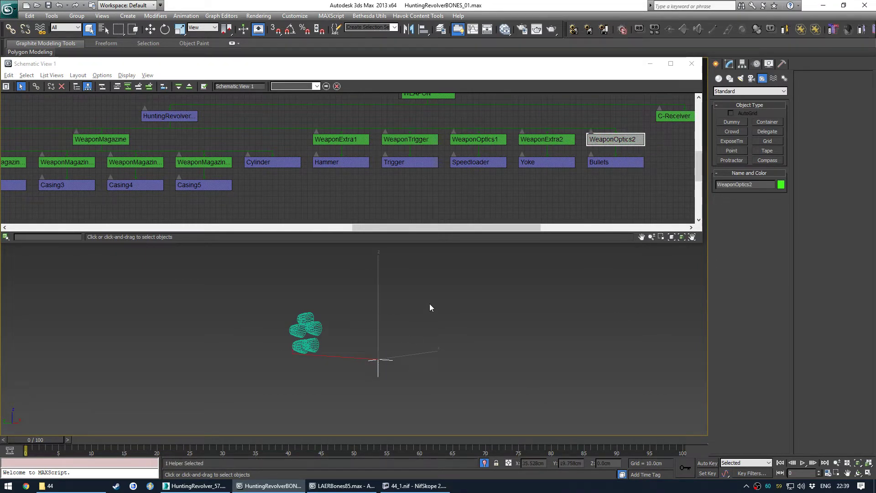
- Unlink the Bullets mesh from WeaponOptics2 and place its schematic node back beneath that helper
{"action": "left_click", "coordinate": [608, 163]}
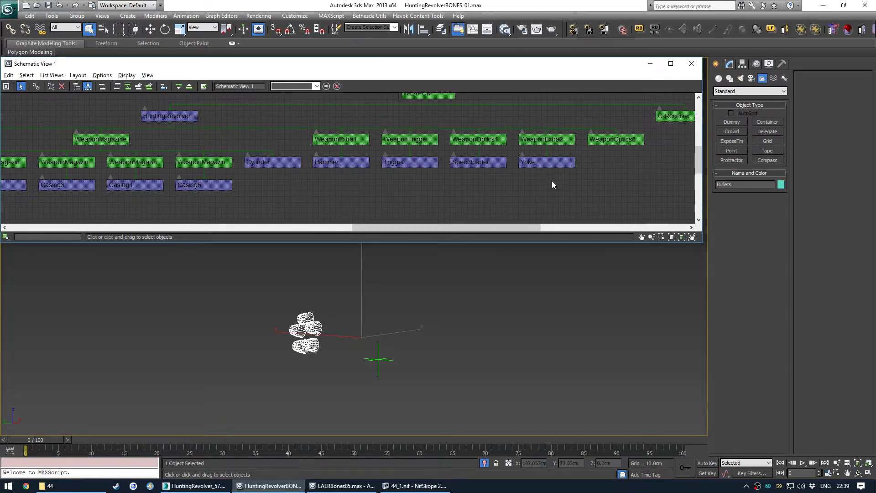
{"action": "scroll", "coordinate": [552, 182], "scroll_direction": "down", "scroll_amount": 5}
{"action": "middle_click_drag", "start_coordinate": [422, 201], "coordinate": [425, 130]}
{"action": "scroll", "coordinate": [276, 166], "scroll_direction": "up", "scroll_amount": 3}
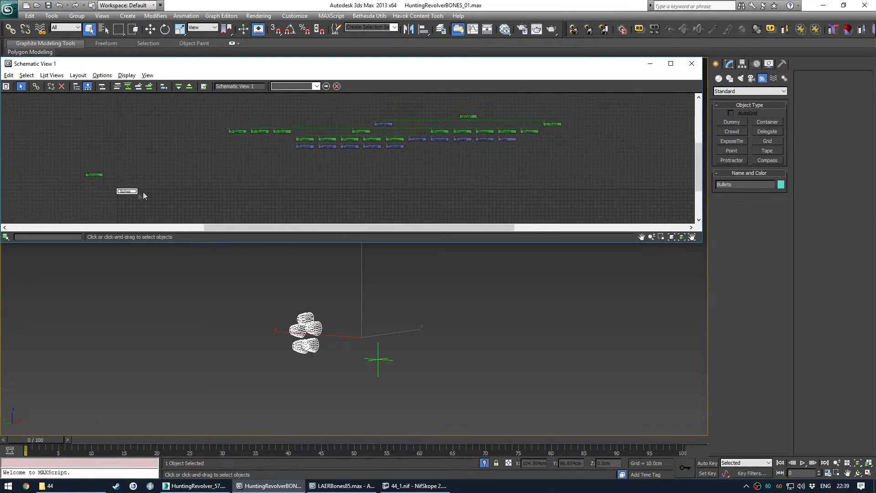
{"action": "left_click_drag", "start_coordinate": [350, 178], "coordinate": [518, 148]}
{"action": "scroll", "coordinate": [529, 146], "scroll_direction": "up", "scroll_amount": 4}
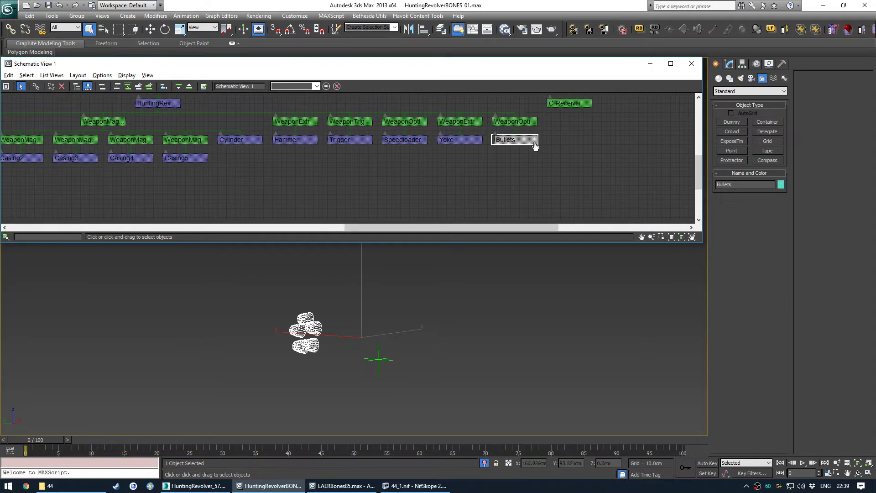
{"action": "left_click", "coordinate": [514, 122]}
{"action": "left_click", "coordinate": [531, 147]}
{"action": "scroll", "coordinate": [517, 126], "scroll_direction": "up", "scroll_amount": 1}
{"action": "middle_click_drag", "start_coordinate": [518, 126], "coordinate": [483, 142]}
{"action": "scroll", "coordinate": [465, 169], "scroll_direction": "up", "scroll_amount": 2}
{"action": "left_click", "coordinate": [485, 158]}
- Arrange the children of the WEAPON root node in the schematic
{"action": "scroll", "coordinate": [435, 169], "scroll_direction": "down", "scroll_amount": 3}
{"action": "middle_click_drag", "start_coordinate": [434, 171], "coordinate": [550, 225]}
{"action": "left_click", "coordinate": [430, 156]}
{"action": "left_click", "coordinate": [77, 75]}
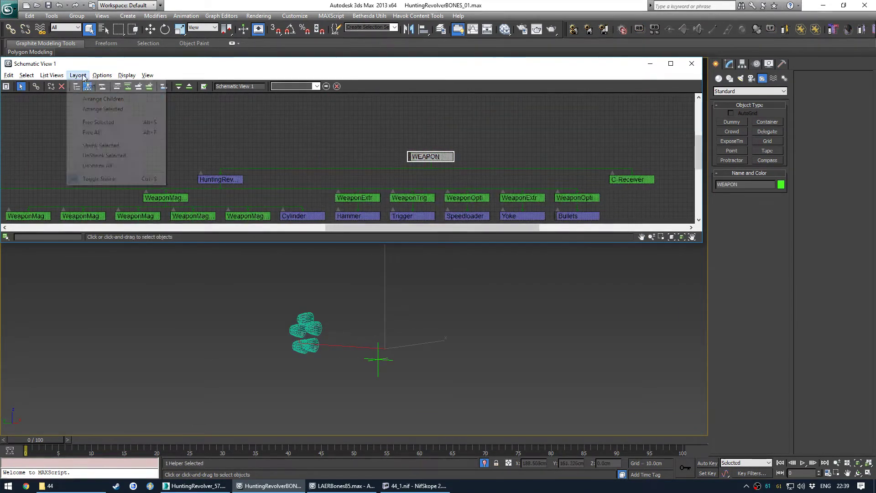
{"action": "left_click", "coordinate": [100, 100]}
{"action": "scroll", "coordinate": [427, 156], "scroll_direction": "up", "scroll_amount": 3}
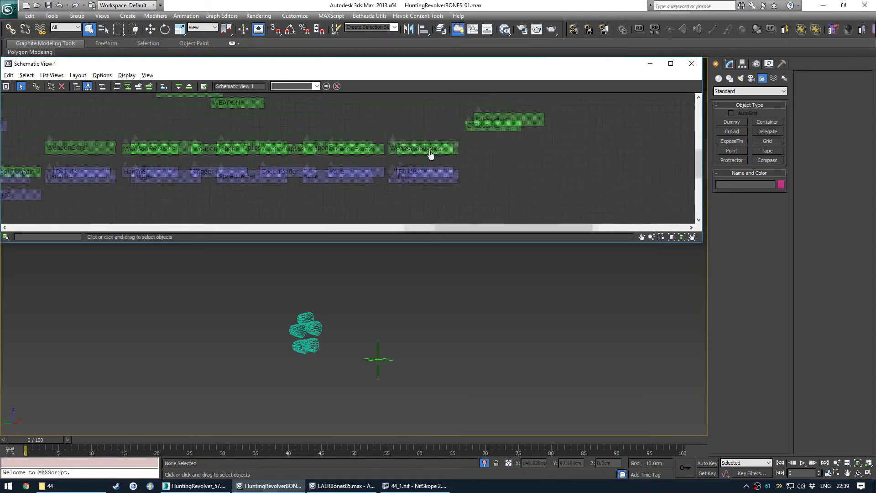
- Align WeaponOptics2 to the Bullets mesh in X and Z position only, pivot point to pivot point
{"action": "left_click", "coordinate": [433, 181]}
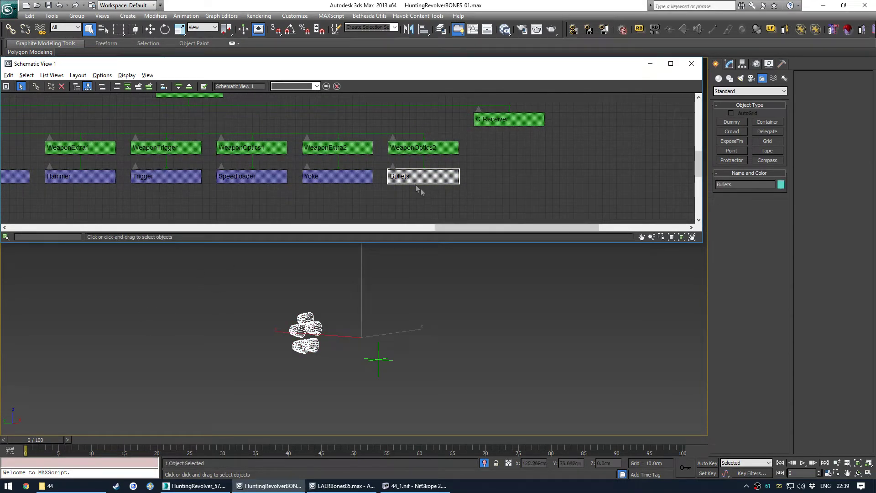
{"action": "left_click_drag", "start_coordinate": [418, 182], "coordinate": [421, 182]}
{"action": "left_click", "coordinate": [413, 148]}
{"action": "middle_click_drag", "start_coordinate": [355, 200], "coordinate": [370, 193]}
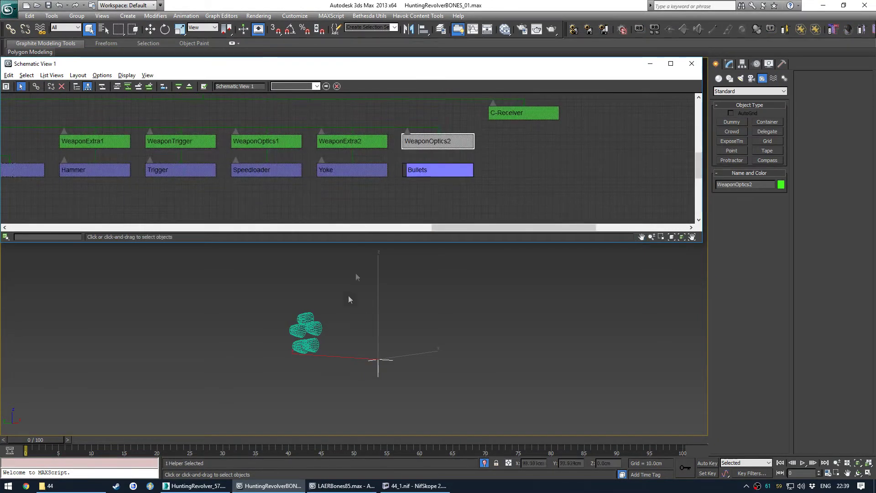
{"action": "left_click", "coordinate": [306, 323]}
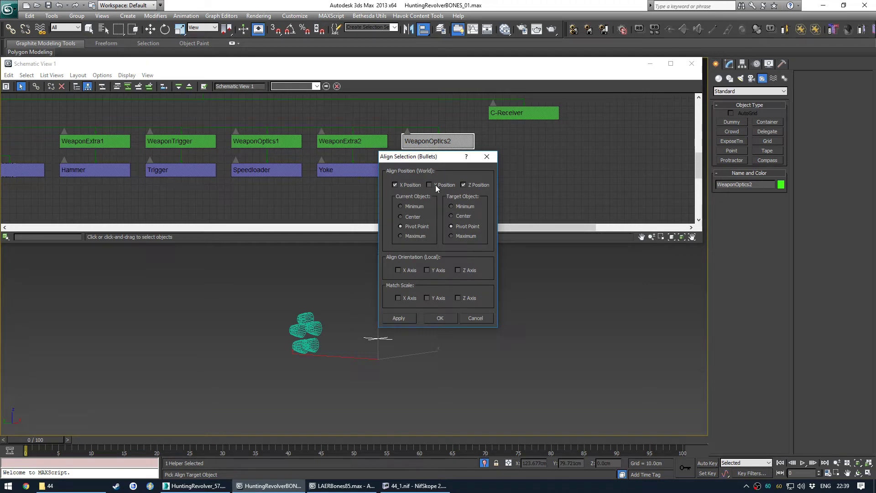
{"action": "left_click", "coordinate": [440, 319]}
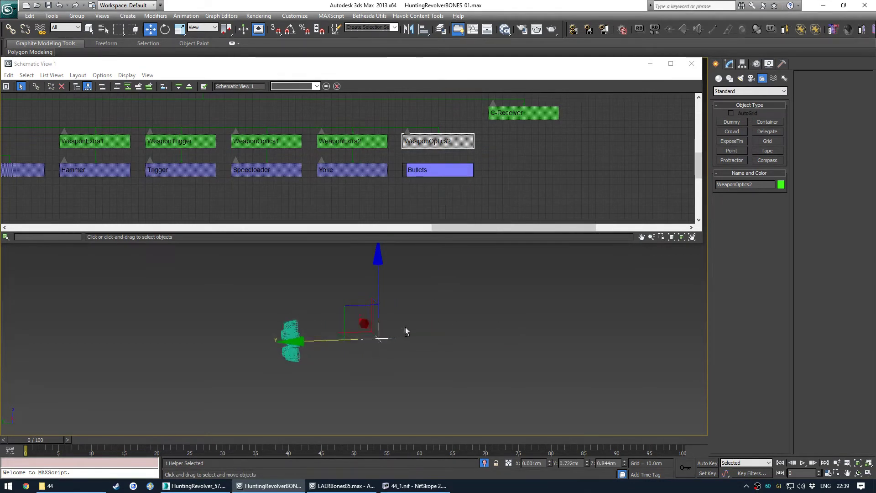
- Isolate the WeaponMagazine helper together with WeaponOptics2 and the Bullets mesh
{"action": "scroll", "coordinate": [157, 170], "scroll_direction": "down", "scroll_amount": 4}
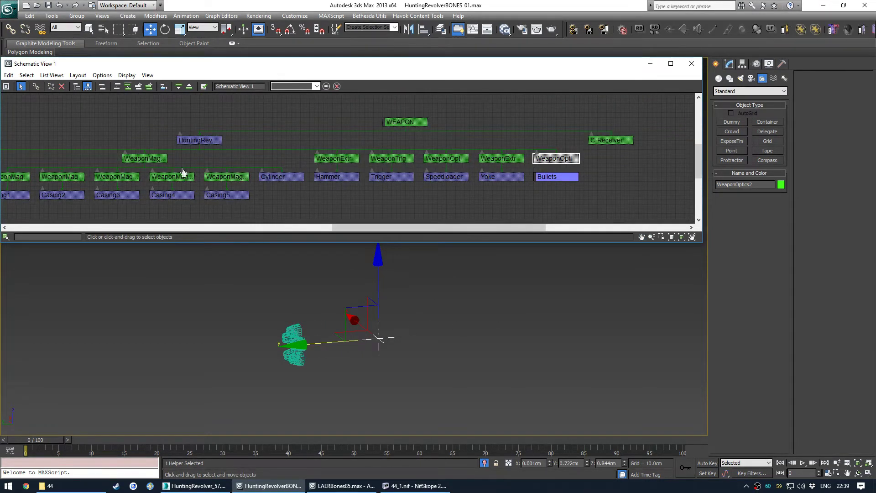
{"action": "left_click", "coordinate": [162, 160]}
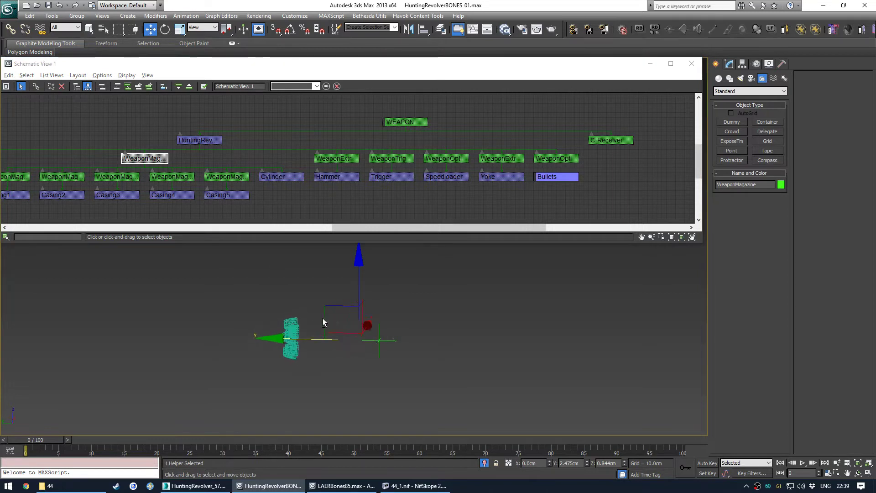
{"action": "left_click_drag", "start_coordinate": [242, 308], "coordinate": [434, 382]}
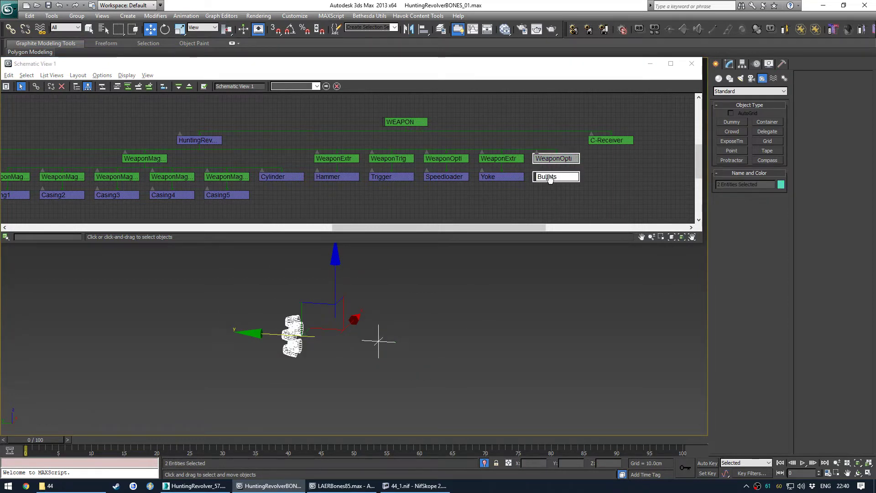
{"action": "left_click", "coordinate": [165, 159], "text": "ctrl"}
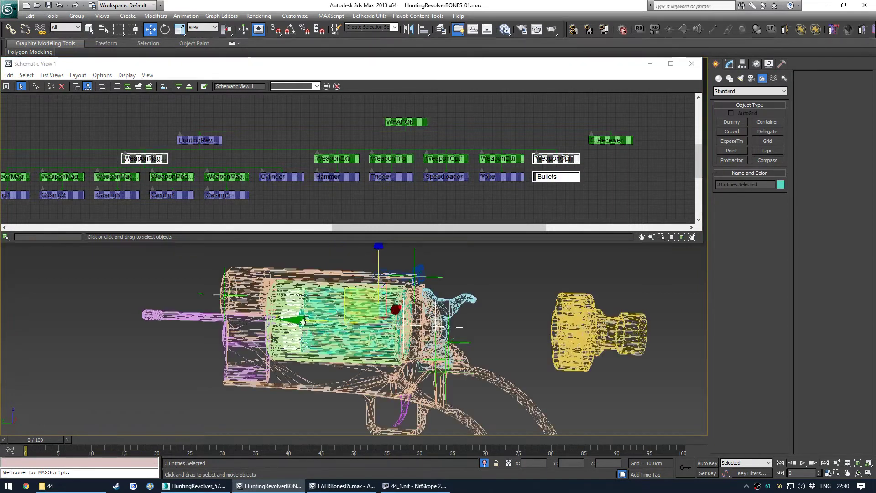
{"action": "middle_click_drag", "start_coordinate": [356, 381], "coordinate": [376, 360]}
{"action": "scroll", "coordinate": [354, 332], "scroll_direction": "up", "scroll_amount": 5}
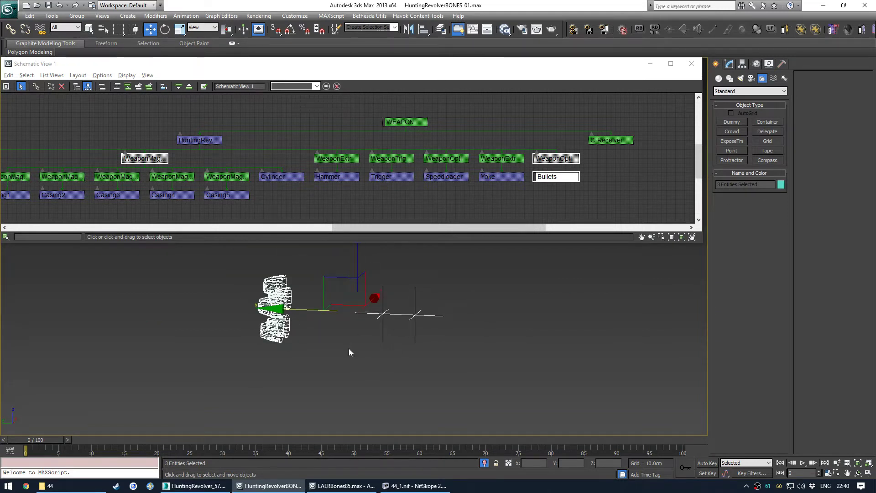
{"action": "left_click", "coordinate": [349, 349]}
{"action": "middle_click_drag", "start_coordinate": [413, 283], "coordinate": [412, 315]}
- Align WeaponOptics2 to the WeaponMagazine helper in X, Y and Z position, pivot point to pivot point
{"action": "left_click", "coordinate": [565, 158]}
{"action": "key", "text": "alt+a"}
{"action": "left_click", "coordinate": [382, 345]}
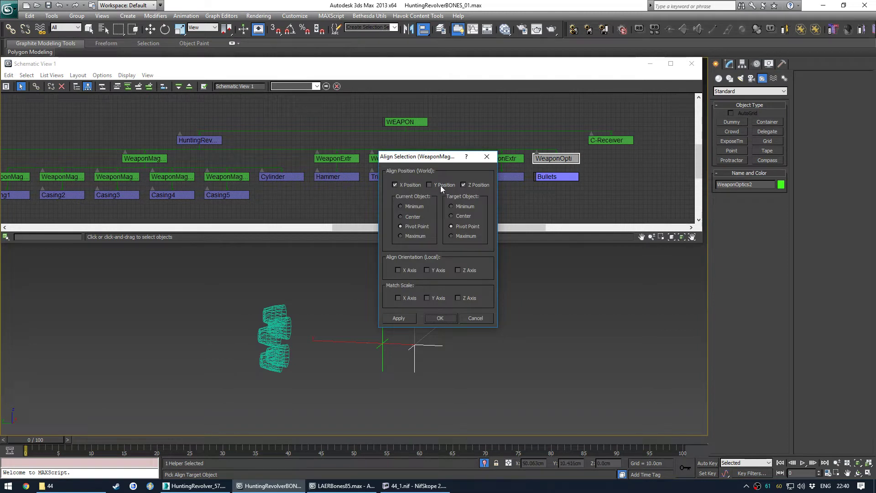
{"action": "left_click", "coordinate": [440, 318]}
{"action": "scroll", "coordinate": [308, 316], "scroll_direction": "up", "scroll_amount": 4}
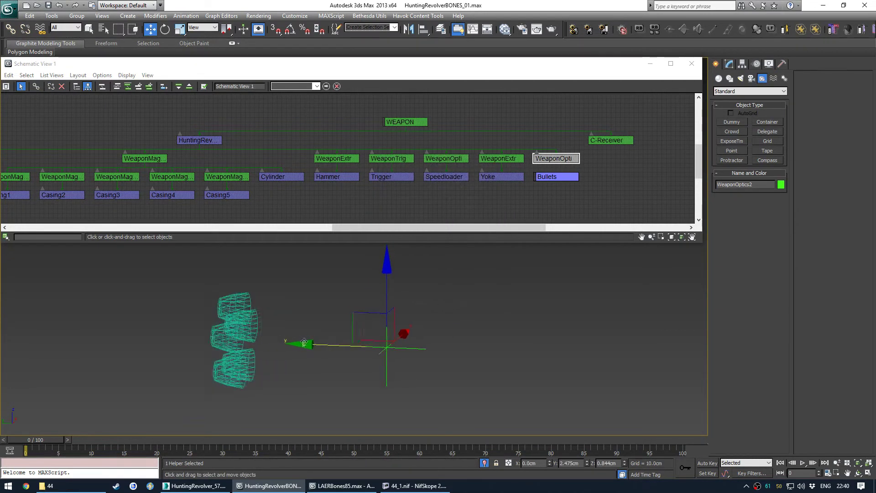
- Link the Bullets mesh to the WeaponOptics2 helper in the schematic
{"action": "left_click", "coordinate": [271, 285]}
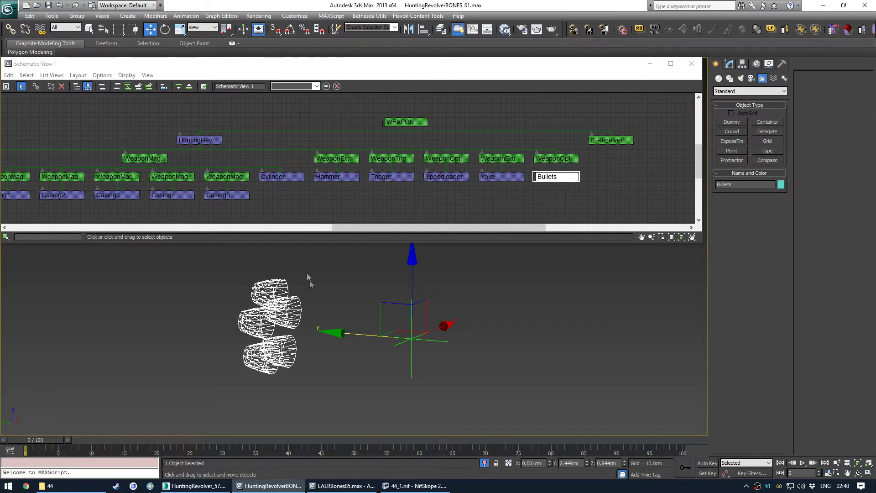
{"action": "left_click", "coordinate": [563, 197]}
{"action": "middle_click_drag", "start_coordinate": [560, 188], "coordinate": [518, 188]}
{"action": "scroll", "coordinate": [517, 187], "scroll_direction": "up", "scroll_amount": 3}
{"action": "key", "text": "c"}
{"action": "left_click_drag", "start_coordinate": [518, 179], "coordinate": [523, 144]}
{"action": "scroll", "coordinate": [434, 192], "scroll_direction": "down", "scroll_amount": 5}
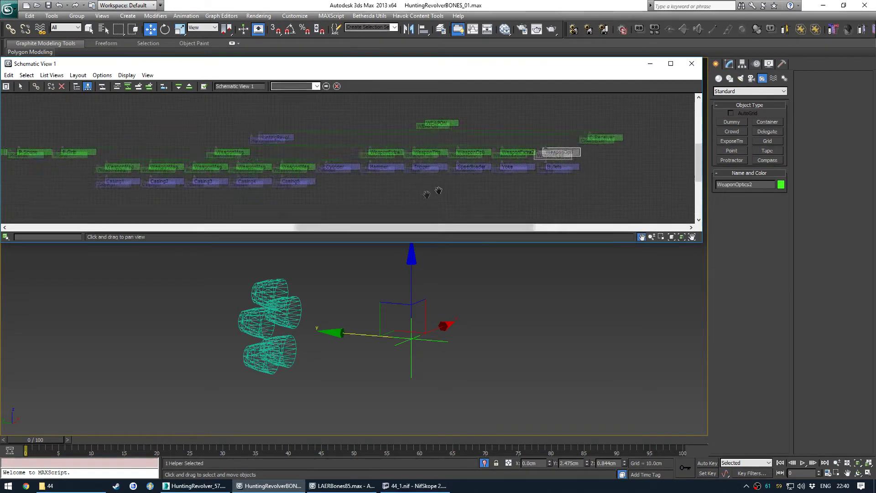
- Try rotating the WeaponMagazine and WeaponOptics2 helpers in turn to test how the bullets follow
{"action": "left_click", "coordinate": [574, 150]}
{"action": "left_click", "coordinate": [248, 151]}
{"action": "middle_click_drag", "start_coordinate": [433, 328], "coordinate": [402, 314], "text": "alt"}
{"action": "key", "text": "e"}
{"action": "left_click_drag", "start_coordinate": [469, 293], "coordinate": [473, 311]}
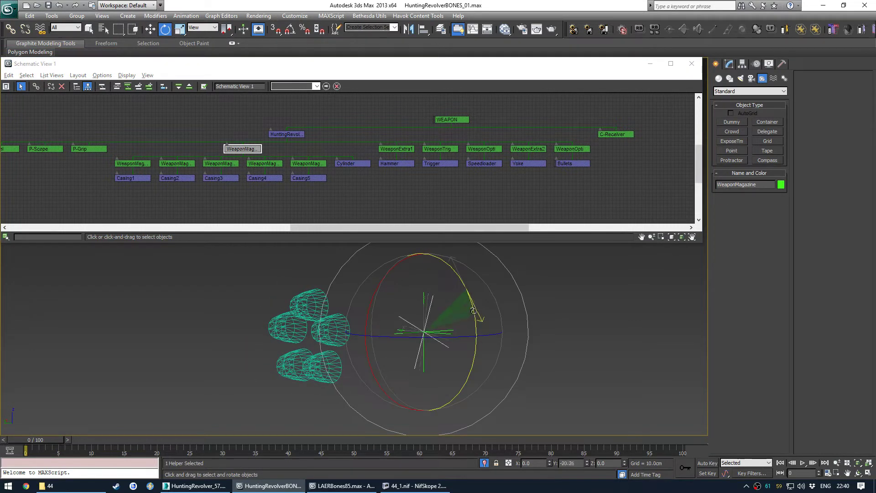
{"action": "left_click", "coordinate": [570, 149]}
{"action": "left_click_drag", "start_coordinate": [470, 303], "coordinate": [472, 340]}
{"action": "right_click", "coordinate": [473, 339]}
- Exit isolation to bring back the whole revolver in a side view
{"action": "middle_click_drag", "start_coordinate": [473, 341], "coordinate": [407, 352], "text": "alt"}
{"action": "mouse_move", "coordinate": [406, 352]}
{"action": "middle_mouse_down"}
{"action": "mouse_move", "coordinate": [385, 358]}
{"action": "mouse_move", "coordinate": [405, 364]}
{"action": "mouse_move", "coordinate": [406, 340]}
{"action": "middle_mouse_up"}
{"action": "key", "text": "alt+q"}
{"action": "middle_click_drag", "start_coordinate": [405, 340], "coordinate": [347, 330], "text": "alt"}
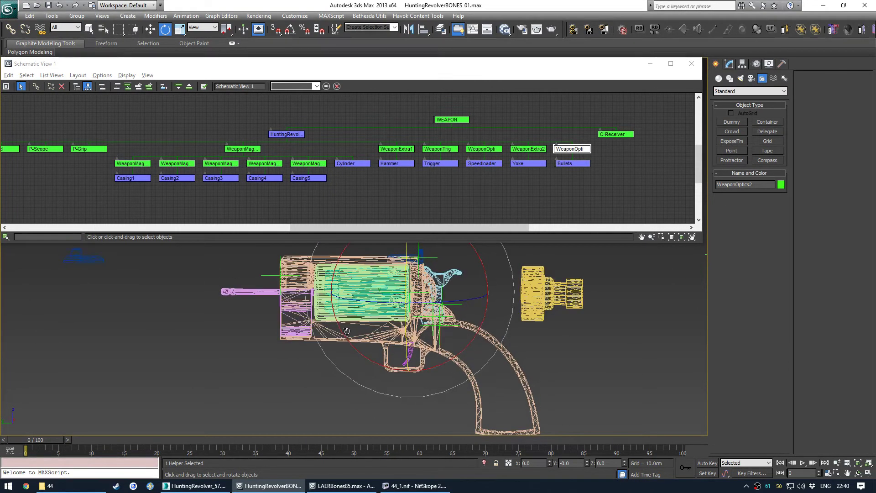
- Unlink the Speedloader mesh from WeaponOptics1 and align that helper to the Speedloader in X, Y and Z position
{"action": "left_click", "coordinate": [545, 281]}
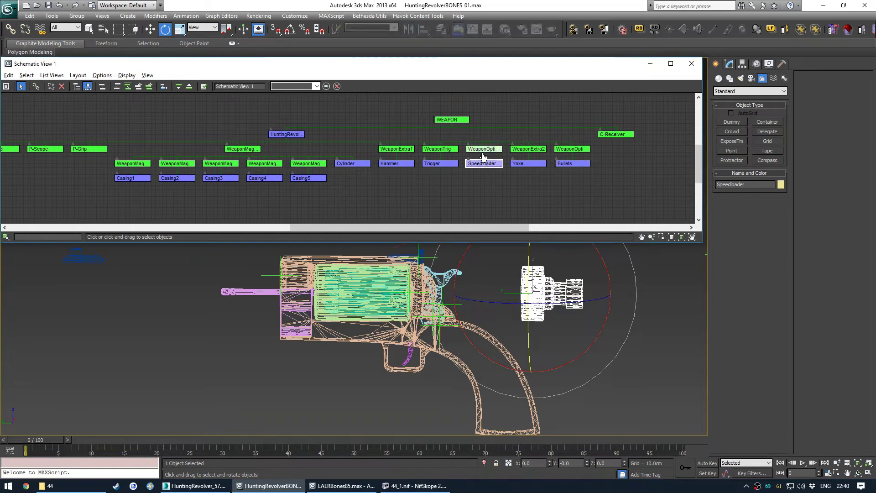
{"action": "scroll", "coordinate": [471, 167], "scroll_direction": "up", "scroll_amount": 4}
{"action": "middle_click_drag", "start_coordinate": [453, 146], "coordinate": [423, 168]}
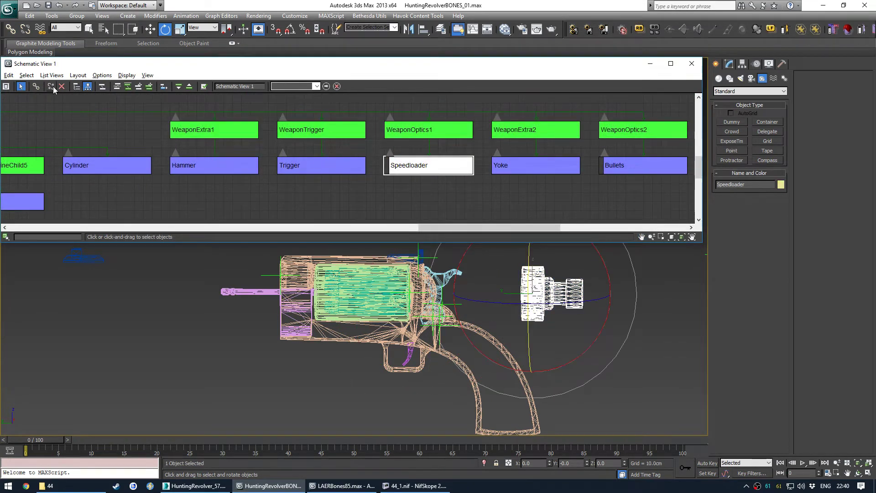
{"action": "key", "text": "alt+a"}
{"action": "left_click", "coordinate": [453, 133]}
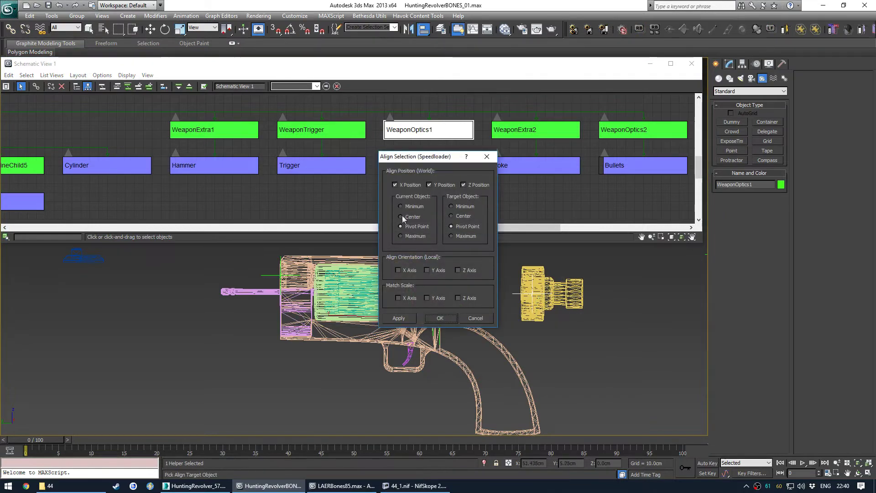
{"action": "left_click", "coordinate": [440, 318]}
- Move the WeaponOptics1 helper along Y with vertex snapping onto the Speedloader's front face, nearest the revolver
{"action": "scroll", "coordinate": [415, 310], "scroll_direction": "up", "scroll_amount": 5}
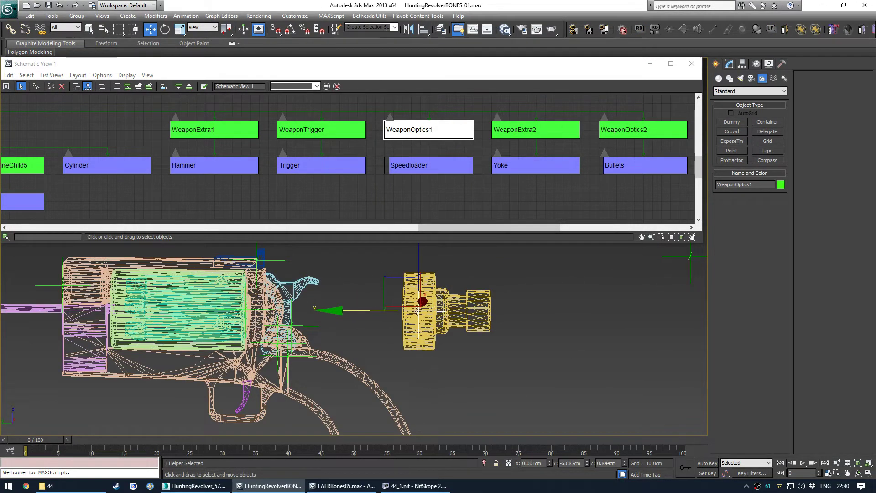
{"action": "key", "text": "s"}
{"action": "left_click_drag", "start_coordinate": [414, 310], "coordinate": [401, 274]}
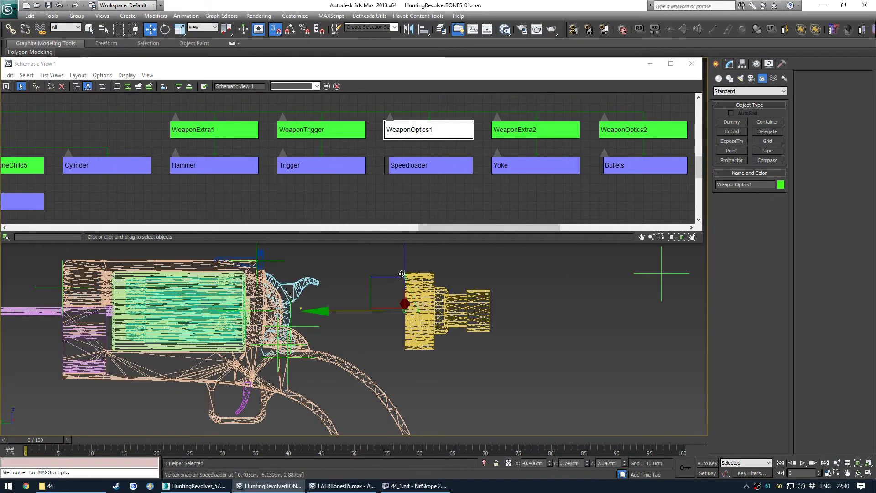
{"action": "middle_click_drag", "start_coordinate": [374, 321], "coordinate": [374, 337]}
- Link the Speedloader mesh back to the WeaponOptics1 helper in the schematic
{"action": "left_click", "coordinate": [426, 196]}
{"action": "key", "text": "c"}
{"action": "left_click_drag", "start_coordinate": [426, 166], "coordinate": [429, 132]}
{"action": "scroll", "coordinate": [436, 335], "scroll_direction": "down", "scroll_amount": 3}
{"action": "mouse_move", "coordinate": [359, 355]}
{"action": "middle_mouse_down"}
{"action": "mouse_move", "coordinate": [428, 328]}
{"action": "mouse_move", "coordinate": [388, 346]}
{"action": "mouse_move", "coordinate": [404, 343]}
{"action": "mouse_move", "coordinate": [237, 368]}
{"action": "mouse_move", "coordinate": [325, 341]}
{"action": "mouse_move", "coordinate": [352, 346]}
{"action": "middle_mouse_up"}
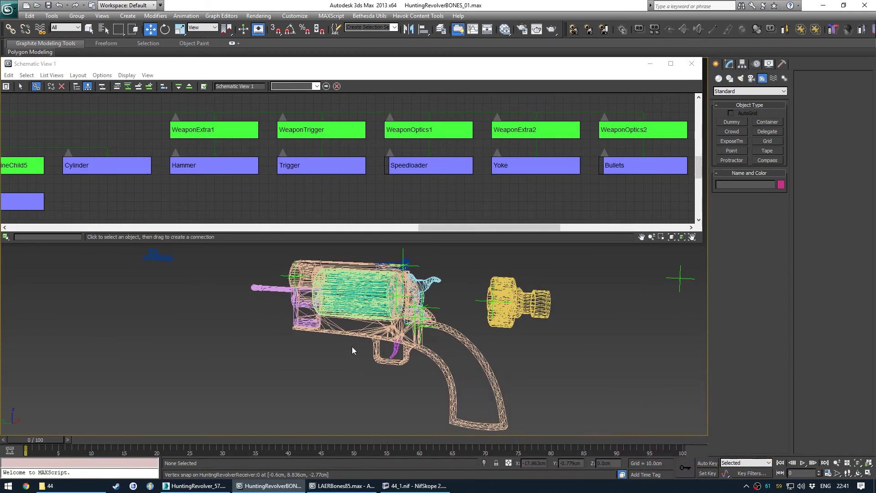
- Display the revolver shaded in the viewport and open the Slate Material Editor
{"action": "mouse_move", "coordinate": [319, 357]}
{"action": "middle_mouse_down"}
{"action": "mouse_move", "coordinate": [329, 356]}
{"action": "mouse_move", "coordinate": [322, 360]}
{"action": "middle_mouse_up"}
{"action": "key", "text": "F3"}
{"action": "middle_click_drag", "start_coordinate": [388, 334], "coordinate": [408, 288], "text": "alt"}
{"action": "mouse_move", "coordinate": [373, 299]}
{"action": "middle_mouse_down", "text": "alt"}
{"action": "mouse_move", "coordinate": [413, 292]}
{"action": "mouse_move", "coordinate": [341, 302]}
{"action": "mouse_move", "coordinate": [371, 311]}
{"action": "middle_mouse_up", "text": "alt"}
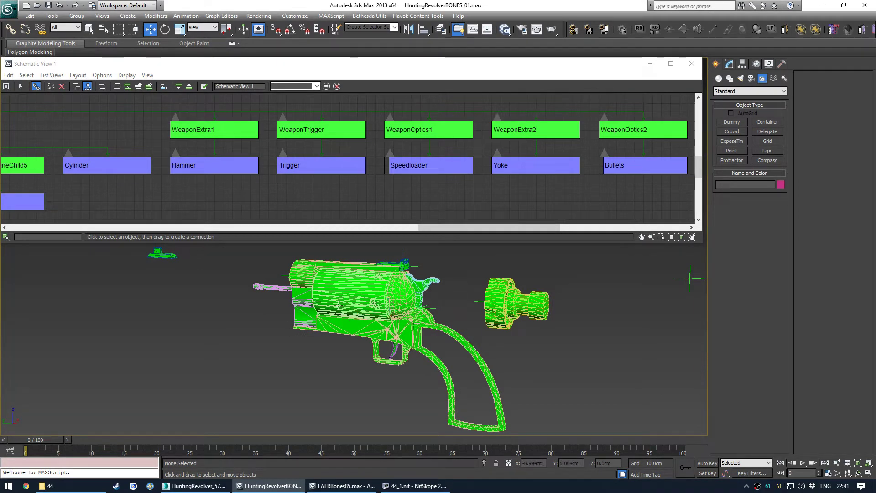
{"action": "key", "text": "m"}
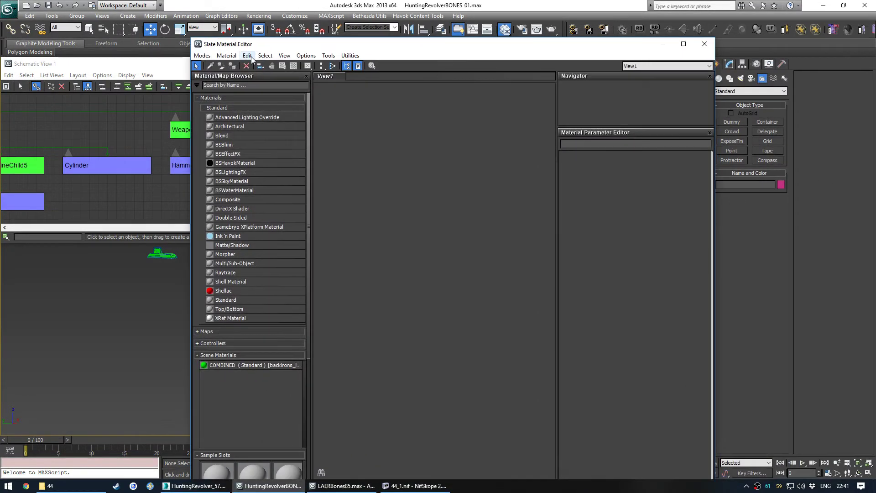
- Switch the material editor to compact mode and back to Slate mode
{"action": "left_click", "coordinate": [201, 56]}
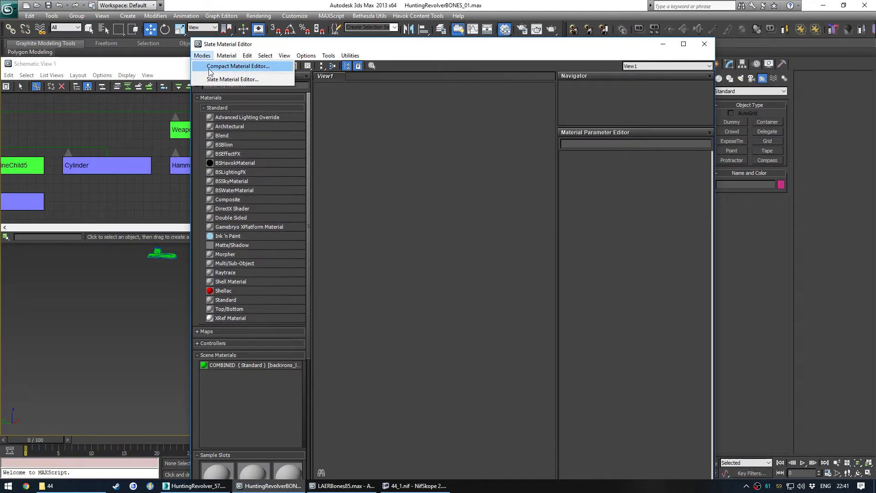
{"action": "left_click", "coordinate": [210, 67]}
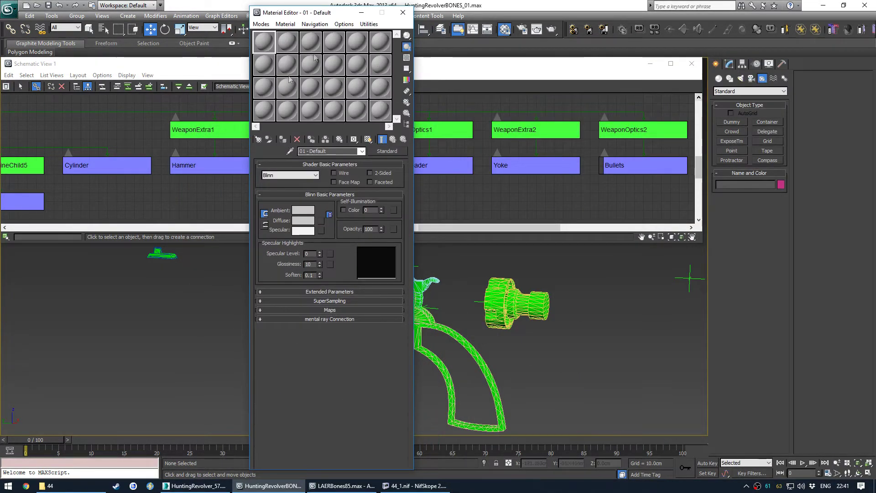
{"action": "left_click", "coordinate": [262, 24]}
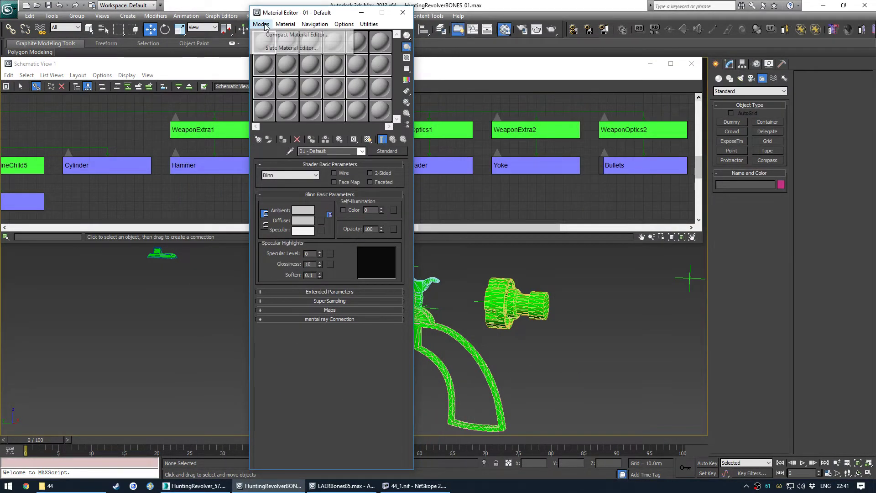
{"action": "left_click", "coordinate": [270, 48]}
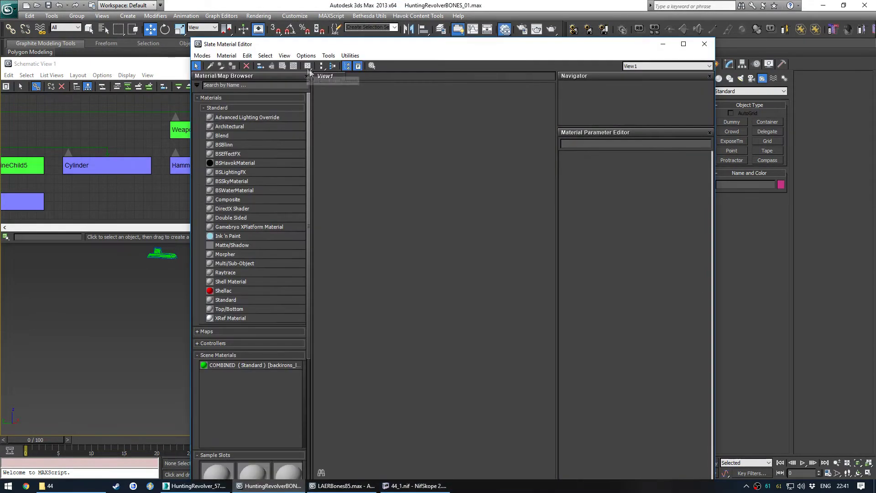
- Fit the Slate Material Editor window on screen and add a BSEffectFX material node to the view
{"action": "left_click_drag", "start_coordinate": [131, 15], "coordinate": [107, 110]}
{"action": "left_click_drag", "start_coordinate": [278, 118], "coordinate": [324, 53]}
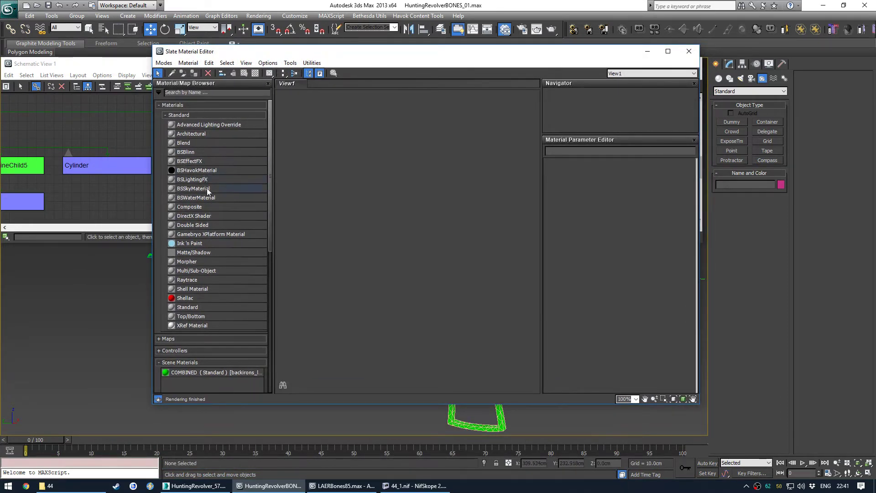
{"action": "left_click", "coordinate": [196, 162]}
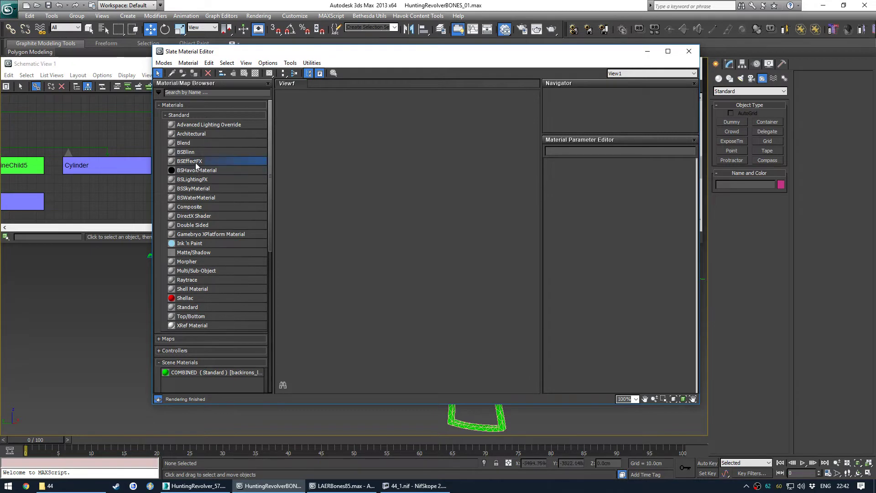
{"action": "left_click", "coordinate": [370, 213]}
{"action": "scroll", "coordinate": [370, 212], "scroll_direction": "up", "scroll_amount": 2}
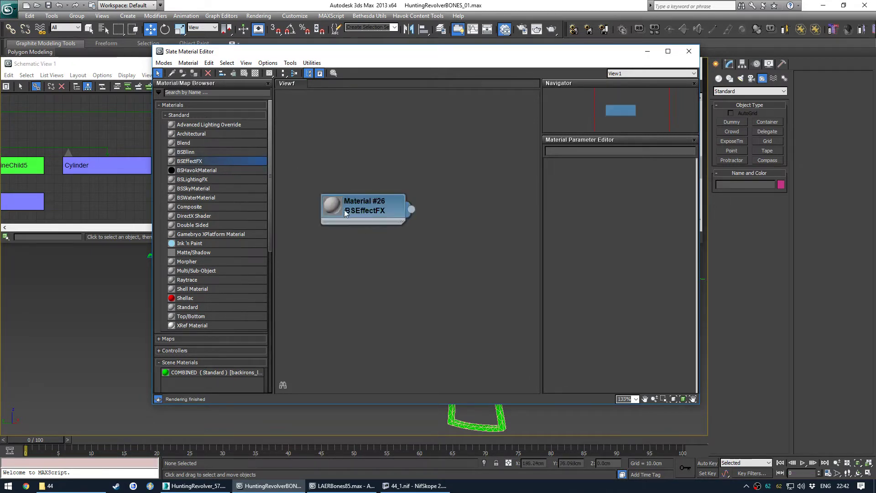
{"action": "scroll", "coordinate": [363, 209], "scroll_direction": "down", "scroll_amount": 2}
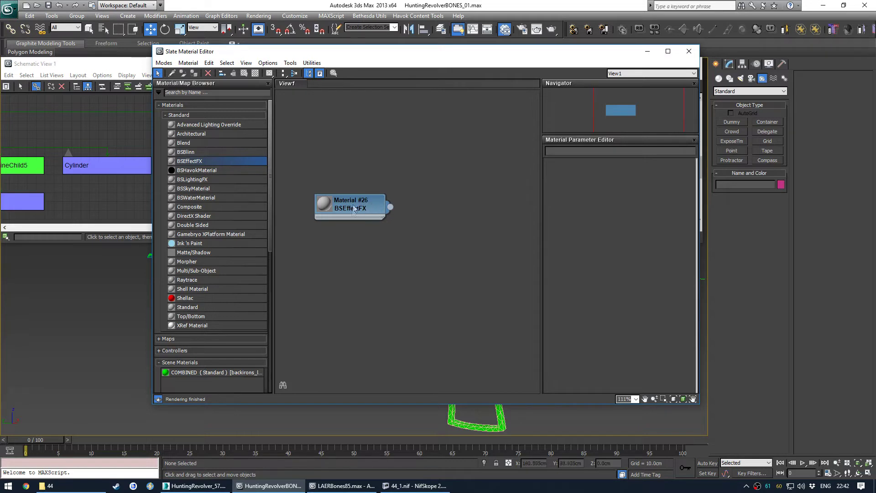
- Add a BSLightingFX material node, show its parameters and delete the BSEffectFX node
{"action": "left_click_drag", "start_coordinate": [201, 180], "coordinate": [461, 214]}
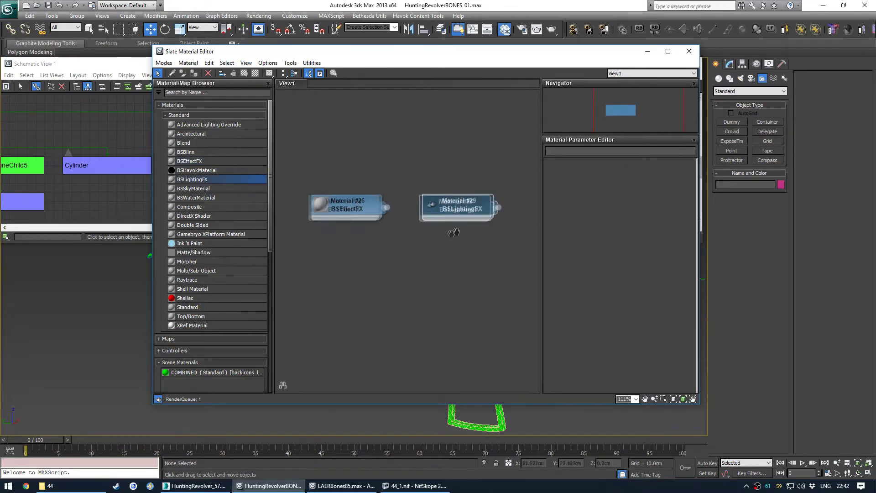
{"action": "double_click", "coordinate": [434, 222]}
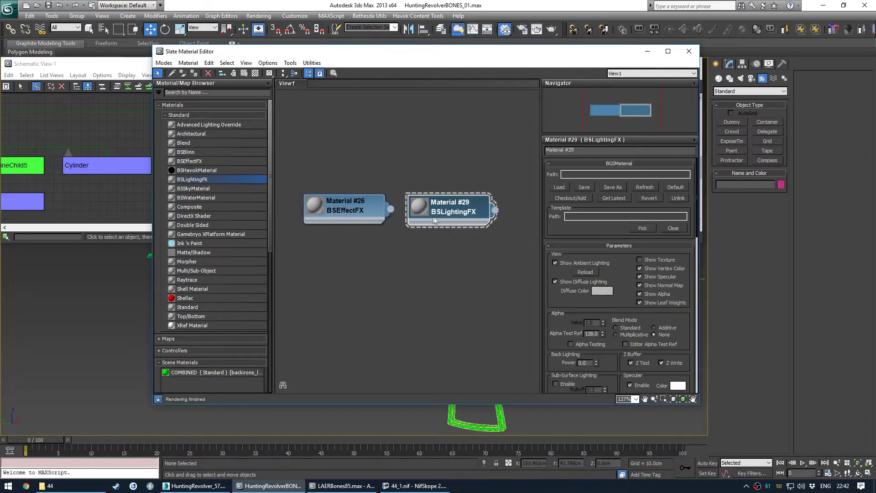
{"action": "left_click", "coordinate": [348, 212]}
{"action": "key", "text": "Delete"}
- Rename the BSLightingFX material as Receiver
{"action": "left_click", "coordinate": [446, 213]}
{"action": "left_click_drag", "start_coordinate": [588, 151], "coordinate": [521, 152]}
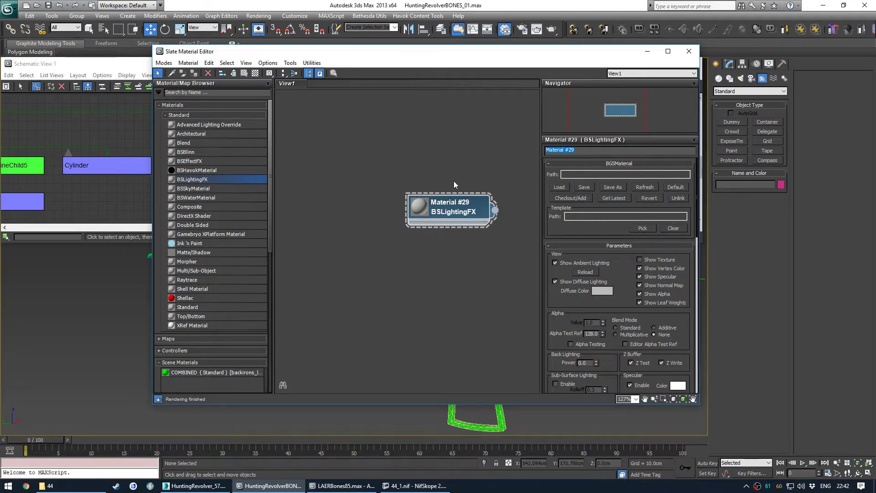
{"action": "type", "text": "Receiver"}
{"action": "middle_click_drag", "start_coordinate": [458, 209], "coordinate": [425, 204]}
{"action": "scroll", "coordinate": [381, 218], "scroll_direction": "up", "scroll_amount": 2}
{"action": "scroll", "coordinate": [403, 206], "scroll_direction": "down", "scroll_amount": 2}
{"action": "scroll", "coordinate": [425, 204], "scroll_direction": "down", "scroll_amount": 1}
{"action": "mouse_move", "coordinate": [604, 301]}
{"action": "left_mouse_down"}
{"action": "mouse_move", "coordinate": [609, 161]}
{"action": "mouse_move", "coordinate": [613, 305]}
{"action": "left_mouse_up"}
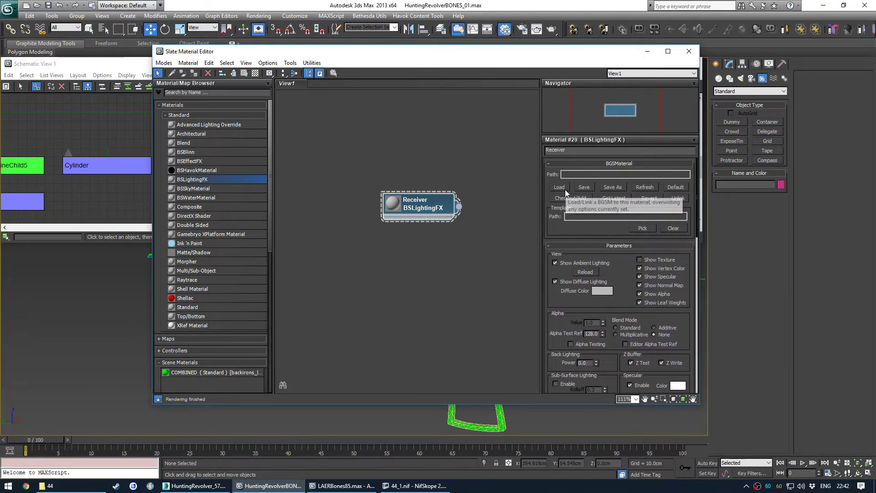
- Load HuntingRevolverReceiver.bgsm from the Weapons\HuntingRevolver materials folder into the Receiver material
{"action": "left_click", "coordinate": [566, 191]}
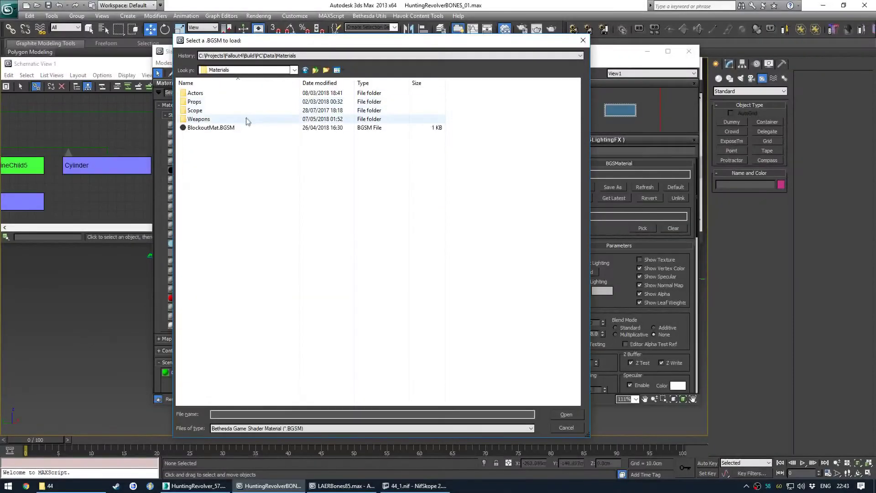
{"action": "double_click", "coordinate": [248, 119]}
{"action": "double_click", "coordinate": [248, 95]}
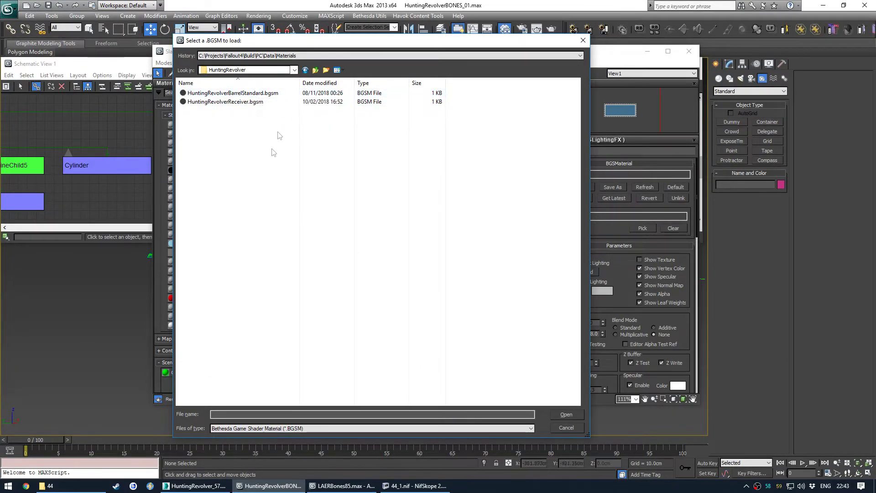
{"action": "mouse_move", "coordinate": [285, 42]}
{"action": "left_mouse_down"}
{"action": "mouse_move", "coordinate": [288, 53]}
{"action": "mouse_move", "coordinate": [282, 45]}
{"action": "left_mouse_up"}
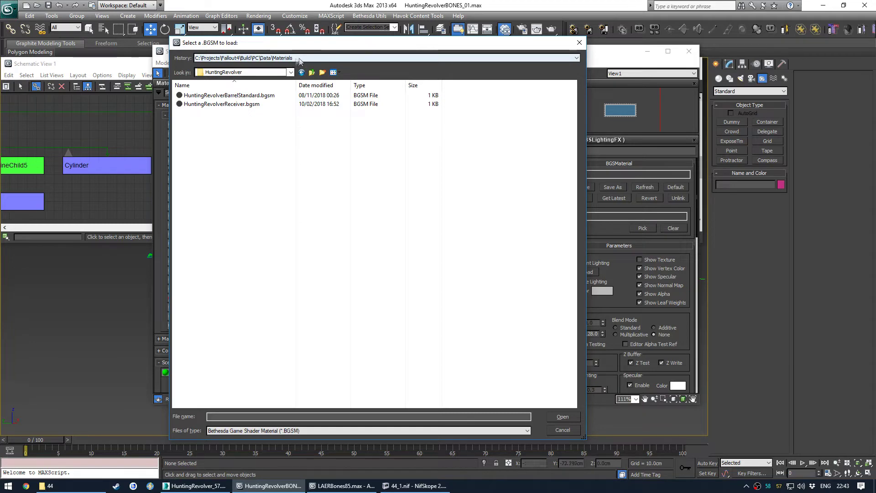
{"action": "double_click", "coordinate": [249, 104]}
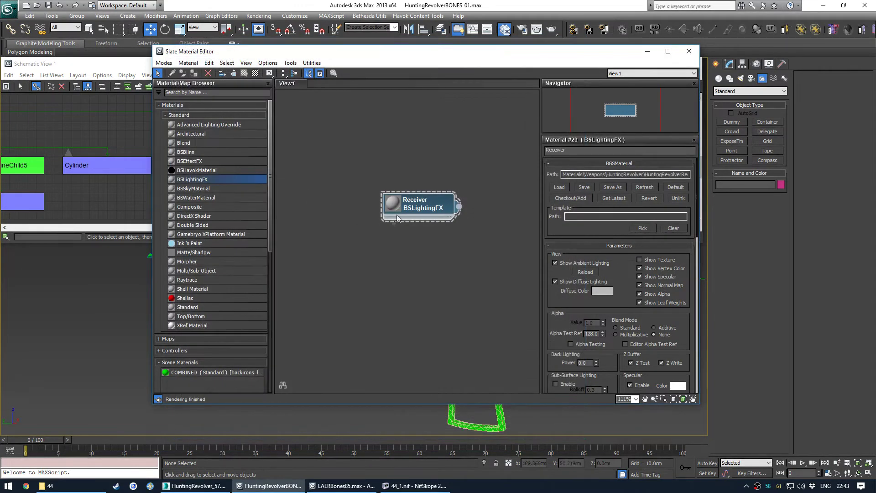
- Select the Cylinder, Hammer, Trigger, Speedloader, Yoke, Bullets, Casing1 to Casing5 and HuntingRevolver receiver meshes in the schematic
{"action": "scroll", "coordinate": [421, 207], "scroll_direction": "up", "scroll_amount": 4}
{"action": "left_click_drag", "start_coordinate": [386, 69], "coordinate": [711, 83]}
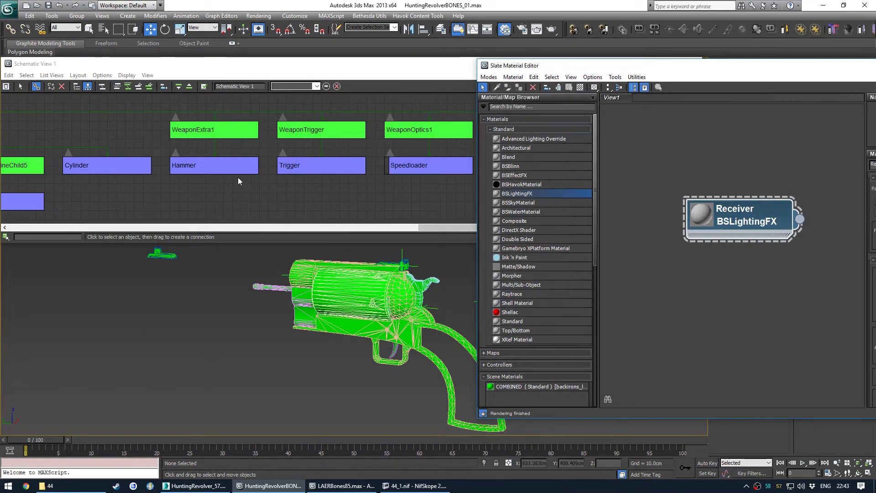
{"action": "scroll", "coordinate": [238, 177], "scroll_direction": "down", "scroll_amount": 6}
{"action": "middle_click_drag", "start_coordinate": [195, 174], "coordinate": [282, 166]}
{"action": "scroll", "coordinate": [245, 168], "scroll_direction": "up", "scroll_amount": 3}
{"action": "left_click_drag", "start_coordinate": [232, 174], "coordinate": [505, 138]}
{"action": "middle_click_drag", "start_coordinate": [266, 163], "coordinate": [492, 171]}
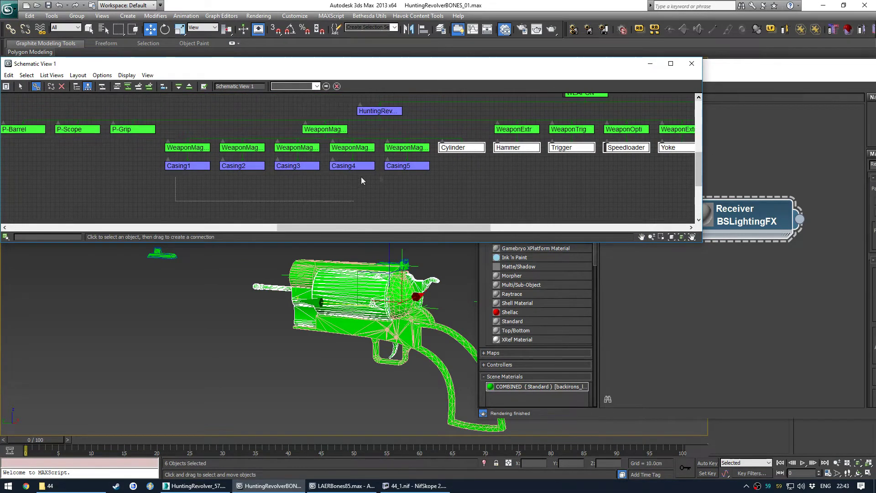
{"action": "left_click_drag", "start_coordinate": [165, 200], "coordinate": [394, 164], "text": "ctrl"}
{"action": "middle_click_drag", "start_coordinate": [224, 155], "coordinate": [140, 171]}
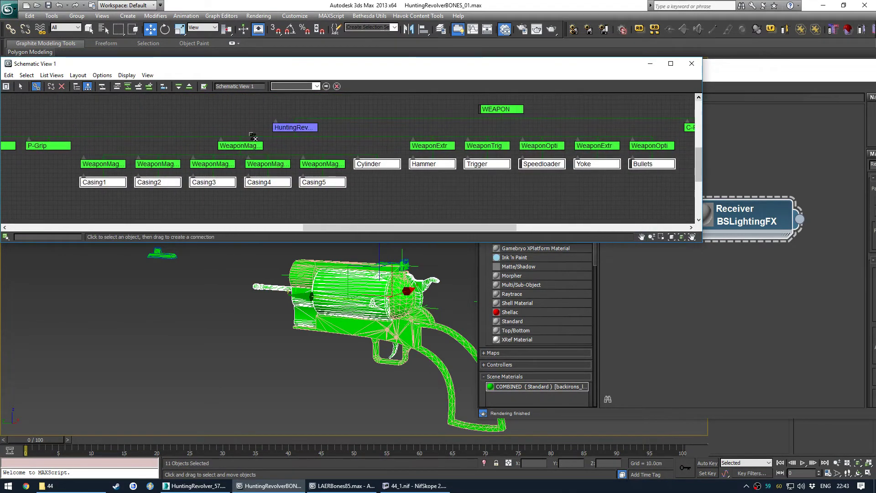
{"action": "left_click", "coordinate": [278, 128], "text": "ctrl"}
{"action": "middle_click_drag", "start_coordinate": [385, 144], "coordinate": [307, 151]}
{"action": "scroll", "coordinate": [359, 156], "scroll_direction": "down", "scroll_amount": 3}
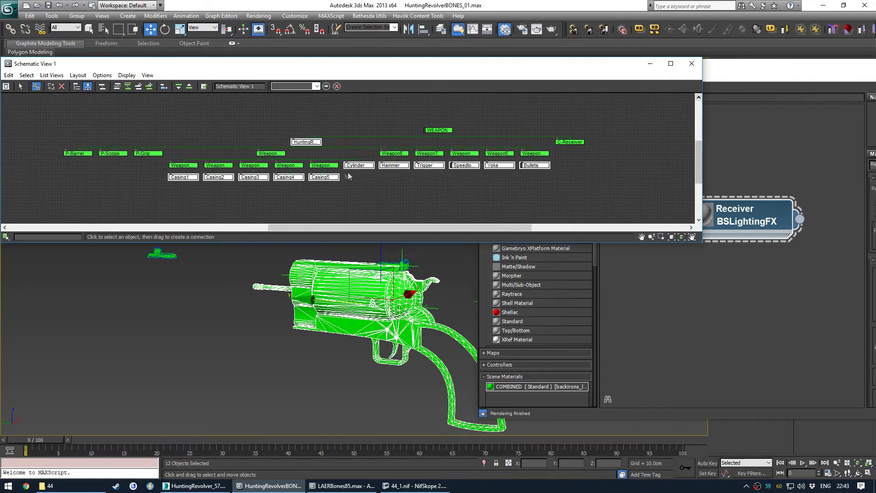
- Assign the Receiver material to the selected meshes and close the material editor
{"action": "left_click", "coordinate": [732, 73]}
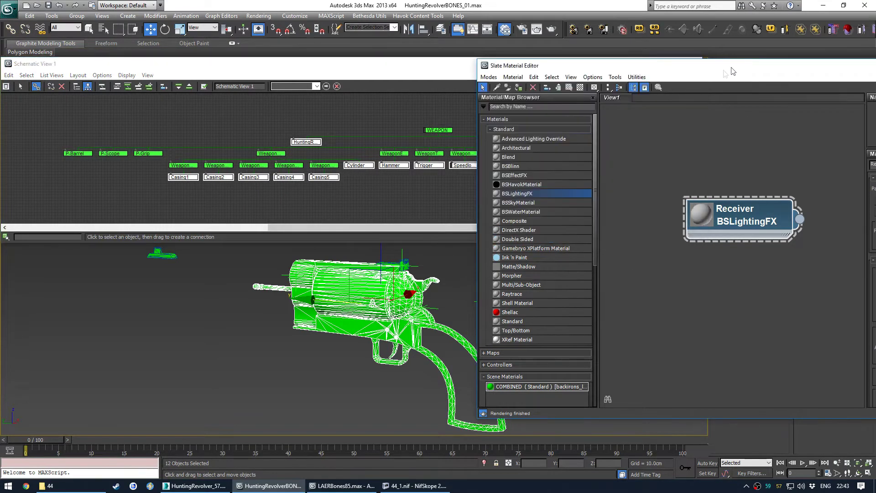
{"action": "left_click", "coordinate": [518, 88]}
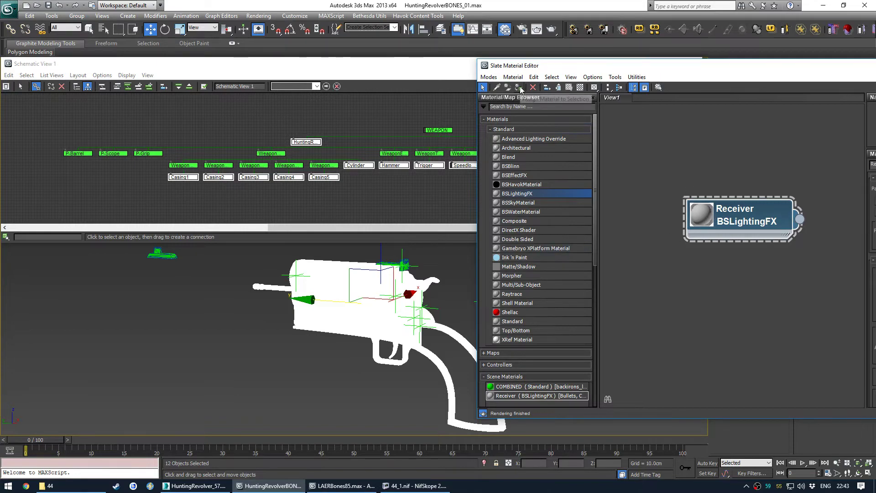
{"action": "left_click_drag", "start_coordinate": [681, 71], "coordinate": [369, 93]}
{"action": "left_click", "coordinate": [704, 87]}
- Clear the selection, examine the shaded revolver from several angles and return the viewport to wireframe
{"action": "middle_click_drag", "start_coordinate": [349, 305], "coordinate": [355, 327]}
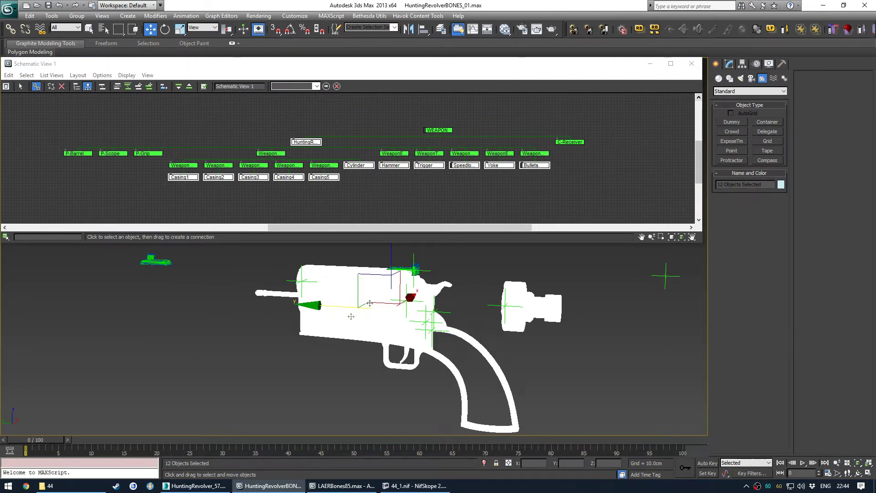
{"action": "left_click", "coordinate": [309, 380]}
{"action": "mouse_move", "coordinate": [402, 349]}
{"action": "middle_mouse_down", "text": "alt"}
{"action": "mouse_move", "coordinate": [231, 350]}
{"action": "mouse_move", "coordinate": [476, 355]}
{"action": "mouse_move", "coordinate": [388, 340]}
{"action": "middle_mouse_up", "text": "alt"}
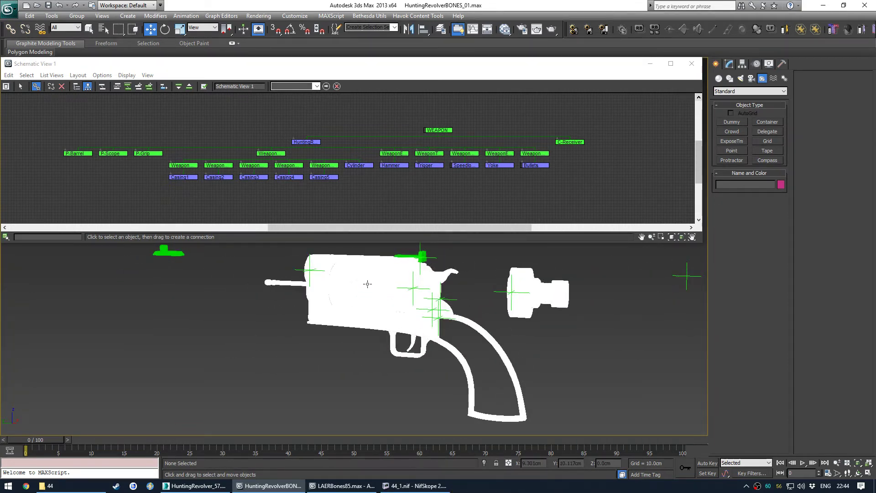
{"action": "middle_click_drag", "start_coordinate": [348, 310], "coordinate": [368, 316], "text": "alt"}
{"action": "middle_click_drag", "start_coordinate": [368, 316], "coordinate": [340, 337]}
{"action": "mouse_move", "coordinate": [340, 337]}
{"action": "middle_mouse_down", "text": "alt"}
{"action": "mouse_move", "coordinate": [319, 341]}
{"action": "mouse_move", "coordinate": [338, 338]}
{"action": "mouse_move", "coordinate": [333, 321]}
{"action": "middle_mouse_up", "text": "alt"}
{"action": "middle_click_drag", "start_coordinate": [333, 321], "coordinate": [360, 318], "text": "alt"}
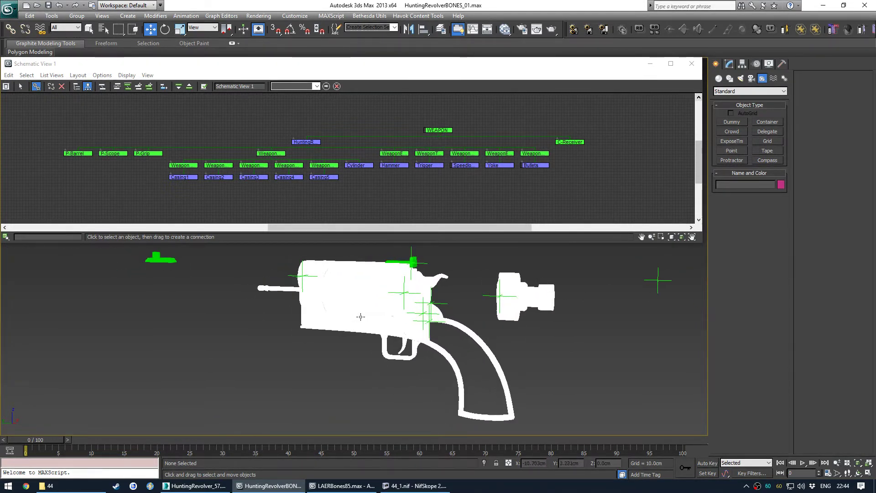
{"action": "key", "text": "F3"}
{"action": "mouse_move", "coordinate": [314, 338]}
{"action": "middle_mouse_down", "text": "alt"}
{"action": "mouse_move", "coordinate": [362, 337]}
{"action": "mouse_move", "coordinate": [316, 346]}
{"action": "mouse_move", "coordinate": [342, 342]}
{"action": "middle_mouse_up", "text": "alt"}
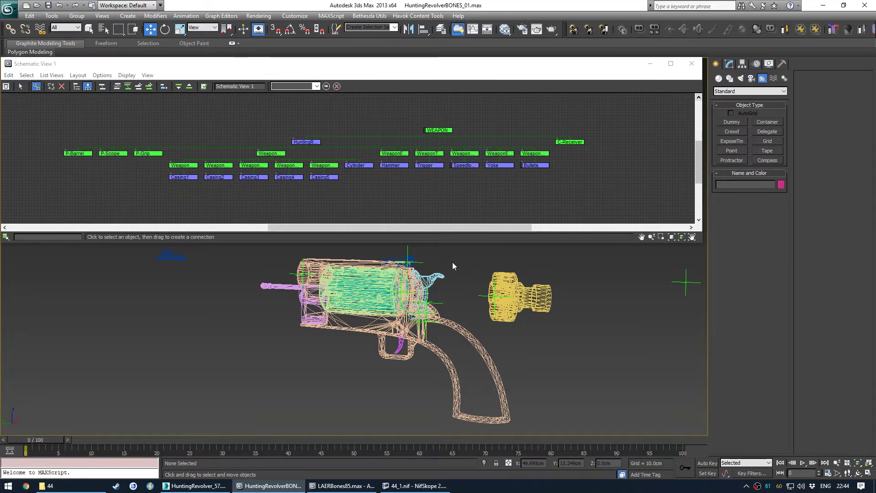
- Select the WEAPON root helper in the schematic and open the file export dialog
{"action": "scroll", "coordinate": [475, 180], "scroll_direction": "up", "scroll_amount": 1}
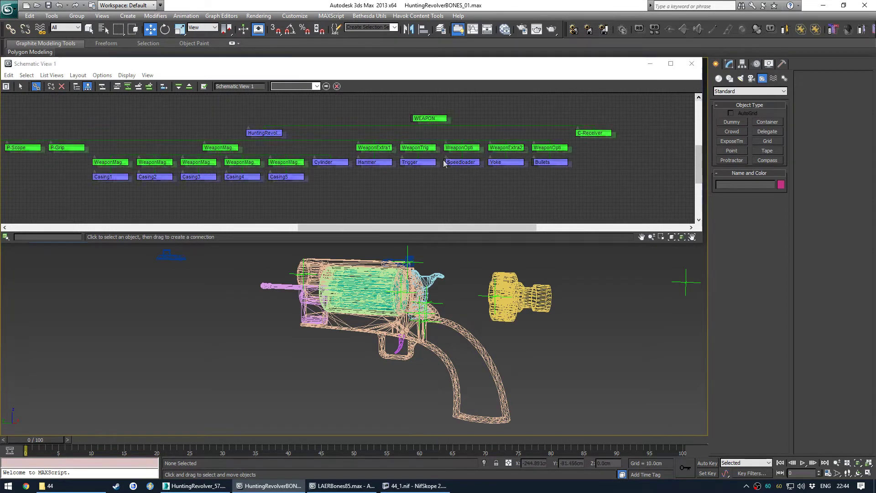
{"action": "middle_click_drag", "start_coordinate": [444, 163], "coordinate": [496, 178]}
{"action": "left_click", "coordinate": [480, 133]}
{"action": "left_click", "coordinate": [21, 87]}
{"action": "left_click", "coordinate": [491, 136]}
{"action": "middle_click_drag", "start_coordinate": [430, 151], "coordinate": [439, 138]}
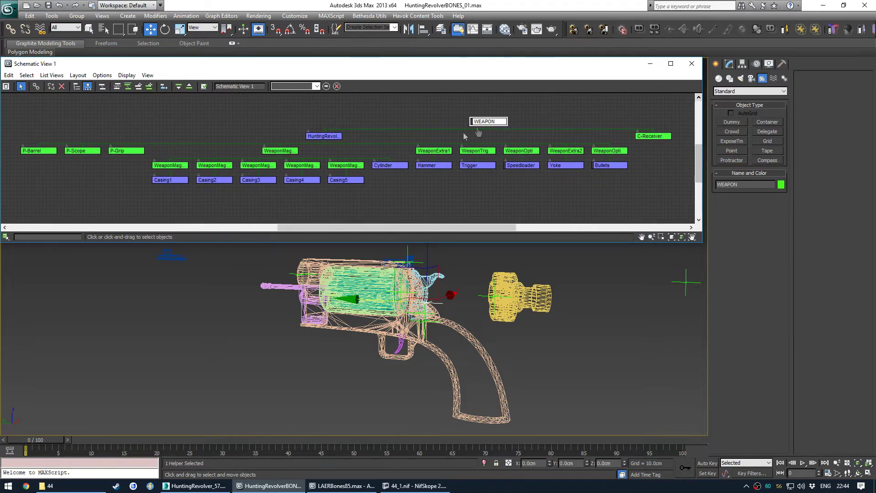
{"action": "key", "text": "ctrl+e"}
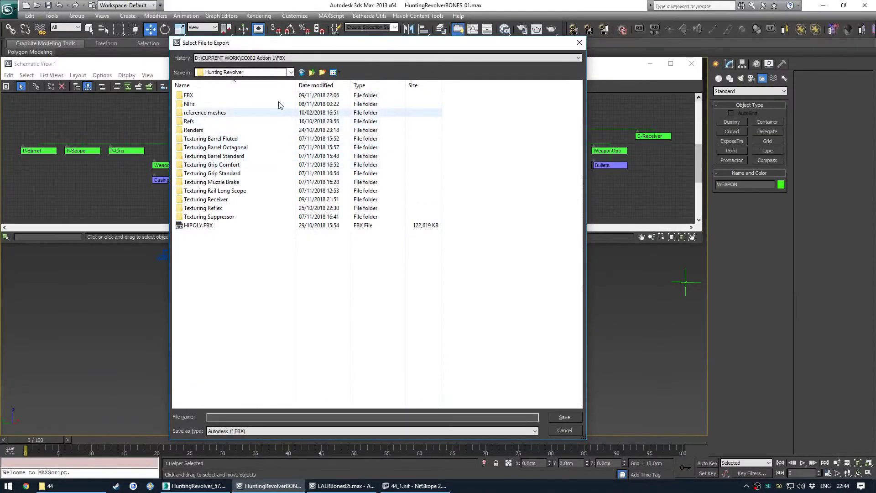
{"action": "left_click_drag", "start_coordinate": [300, 46], "coordinate": [292, 36]}
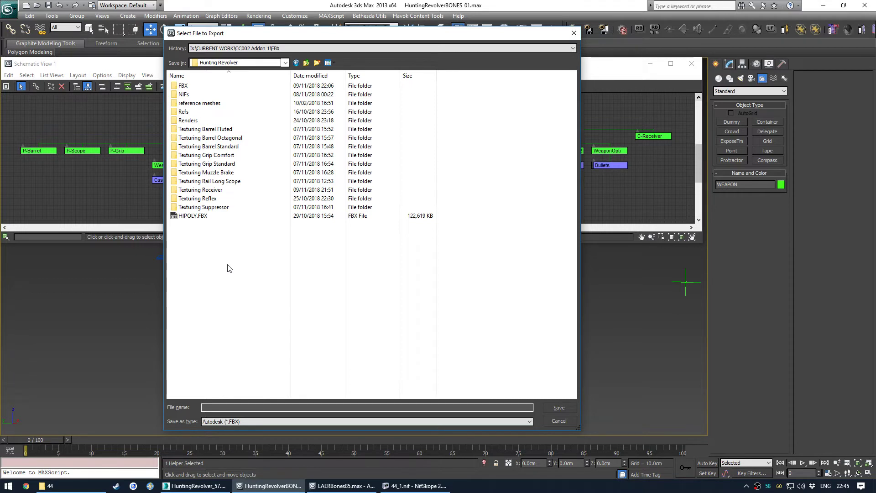
- Create an "Elric convert meshes" folder inside Hunting Revolver and add a "meshes" subfolder within it
{"action": "key", "text": "ctrl+shift+n"}
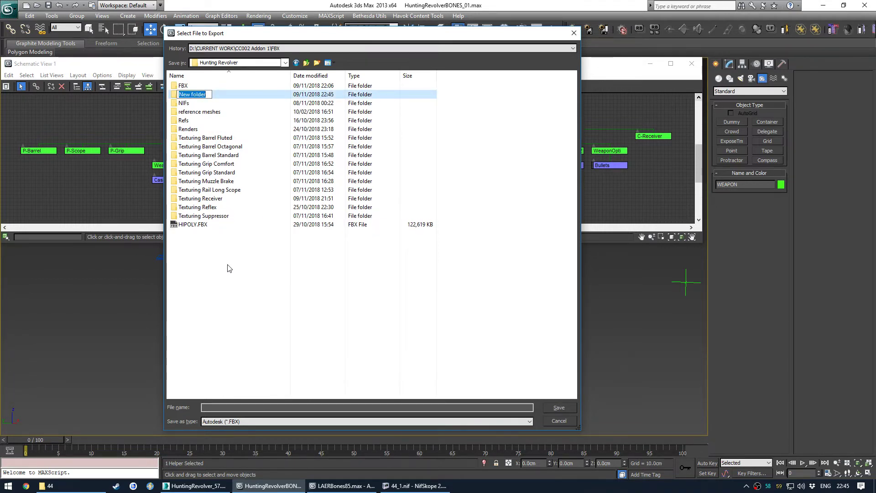
{"action": "type", "text": "Elric convert meshe"}
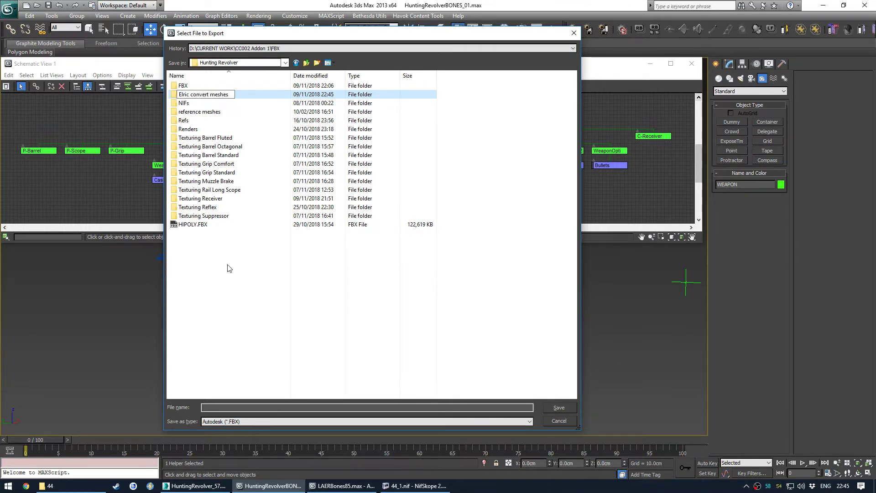
{"action": "type", "text": "s"}
{"action": "key", "text": "Return"}
{"action": "key", "text": "Return"}
{"action": "key", "text": "ctrl+shift+n"}
{"action": "type", "text": "mesh"}
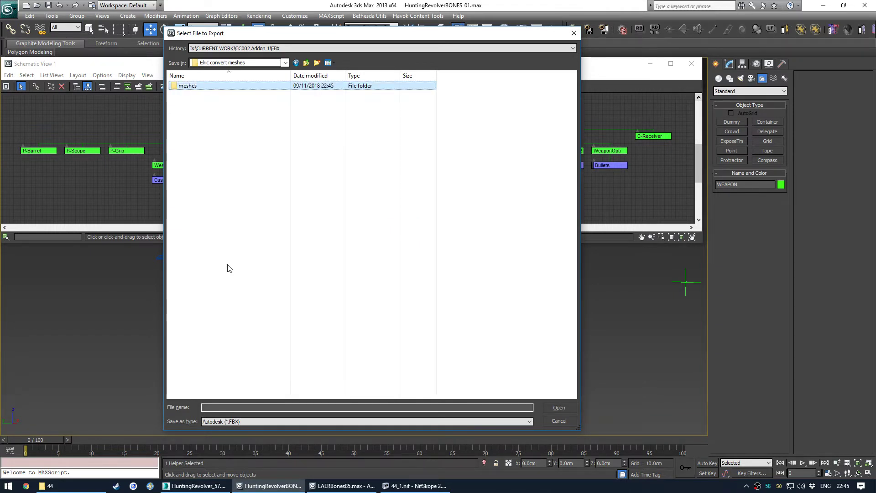
{"action": "left_click", "coordinate": [227, 140]}
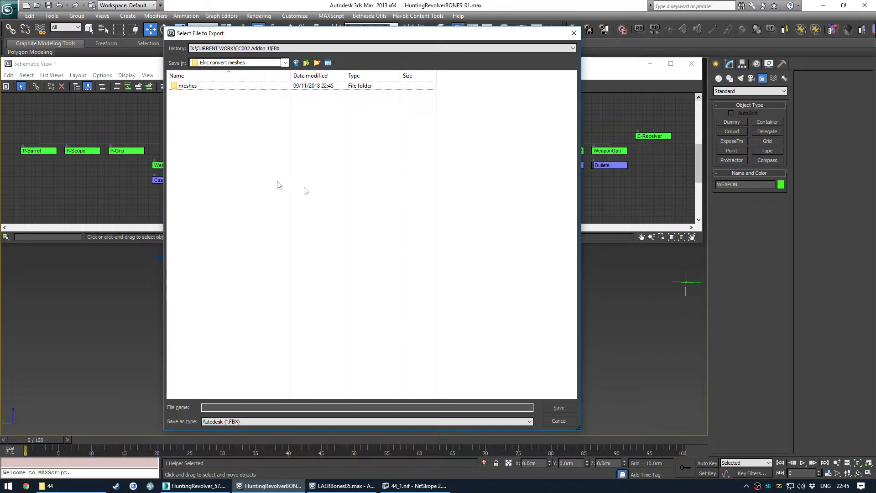
- Save the export in Gamebryo NIF format as HuntingRevolverReceiver_1 in the Elric convert meshes folder
{"action": "left_click", "coordinate": [242, 422]}
{"action": "key", "text": "Down"}
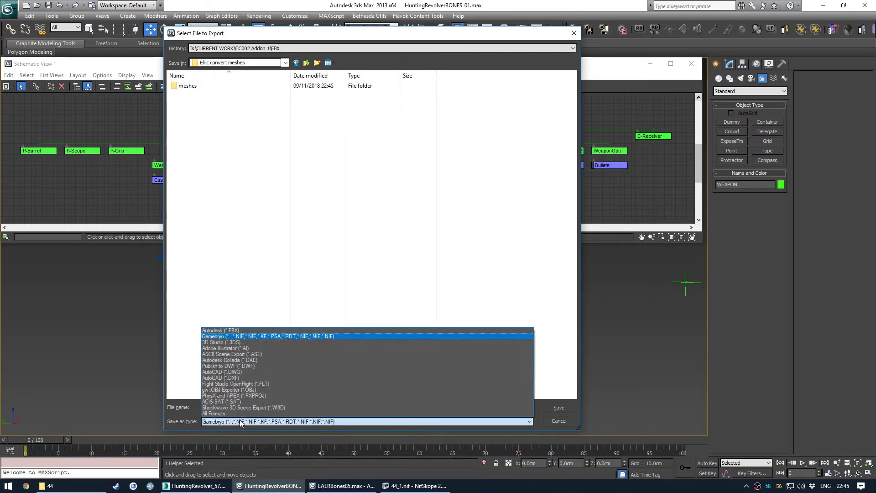
{"action": "left_click", "coordinate": [172, 380]}
{"action": "left_click", "coordinate": [228, 407]}
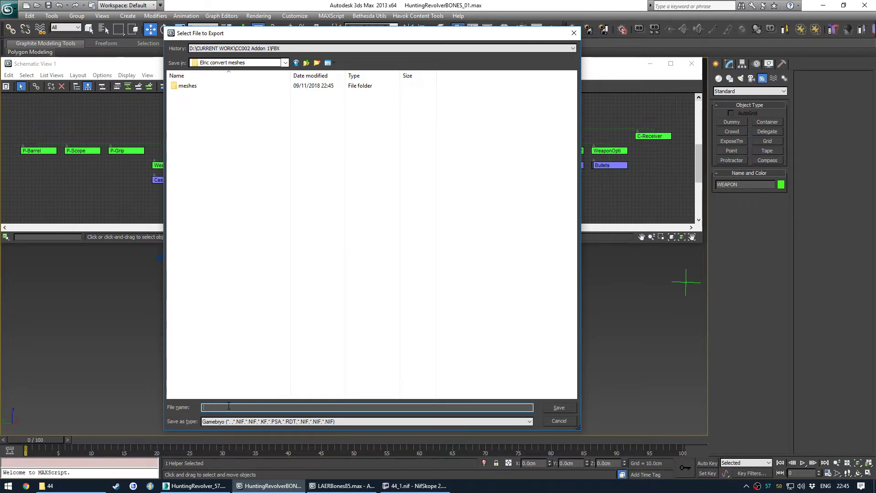
{"action": "type", "text": "HuntingrevolverReceiver_1"}
{"action": "key", "text": "Return"}
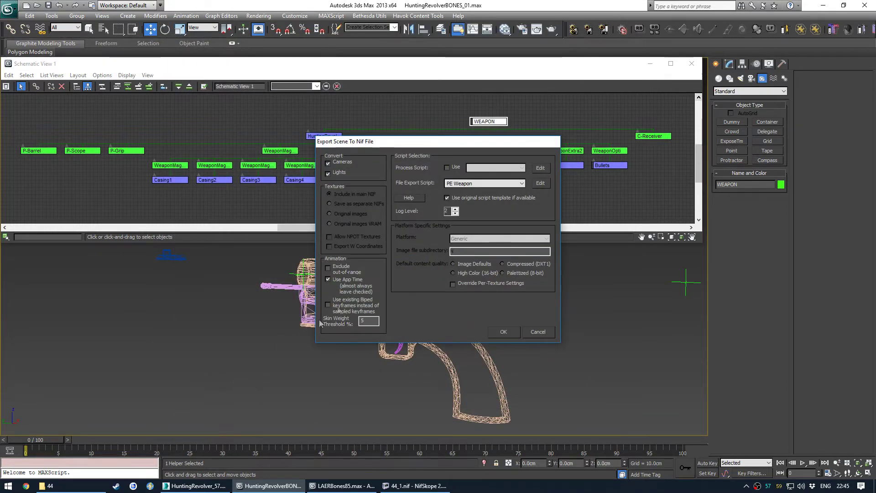
- Choose PE Weapon as the file export script and run the NIF export
{"action": "left_click_drag", "start_coordinate": [423, 142], "coordinate": [368, 150]}
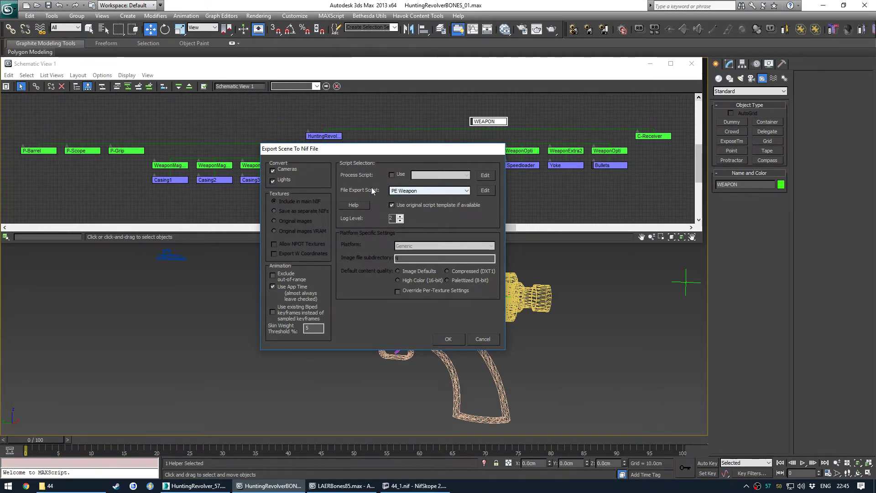
{"action": "left_click", "coordinate": [406, 192]}
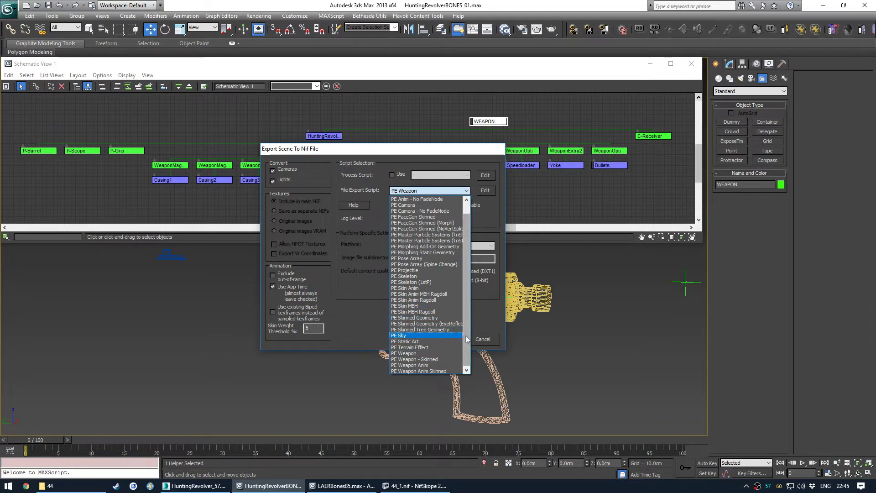
{"action": "mouse_move", "coordinate": [467, 342]}
{"action": "left_mouse_down"}
{"action": "mouse_move", "coordinate": [470, 316]}
{"action": "mouse_move", "coordinate": [469, 338]}
{"action": "left_mouse_up"}
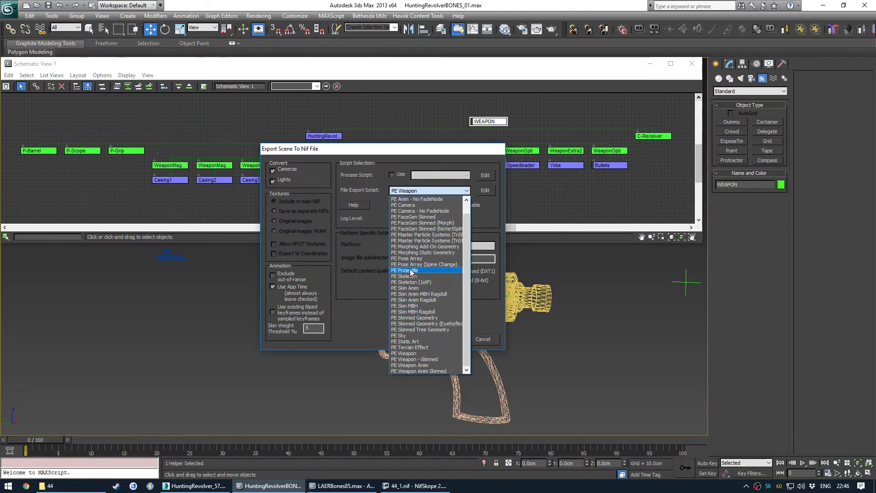
{"action": "scroll", "coordinate": [425, 225], "scroll_direction": "up", "scroll_amount": 1}
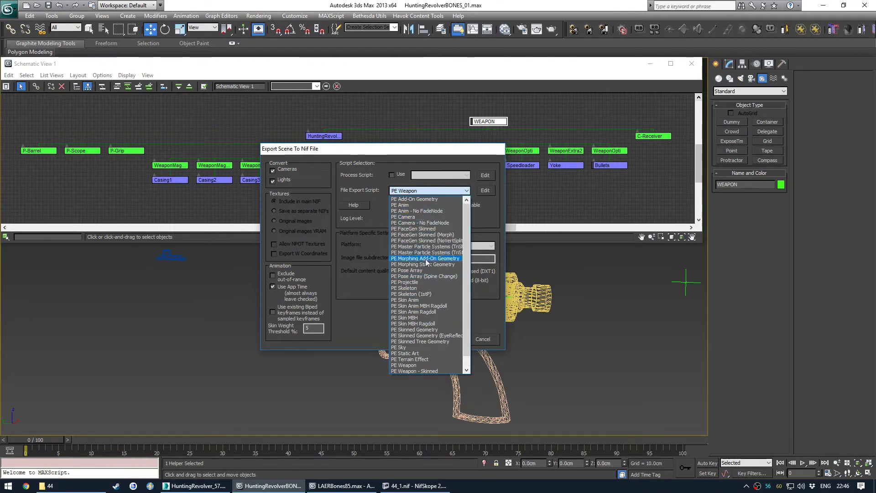
{"action": "scroll", "coordinate": [426, 263], "scroll_direction": "down", "scroll_amount": 1}
{"action": "left_click", "coordinate": [413, 354]}
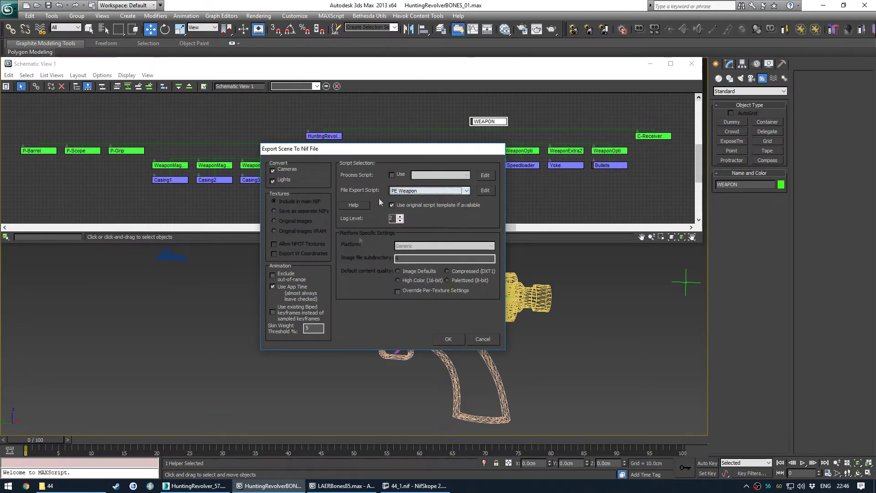
{"action": "left_click", "coordinate": [446, 341]}
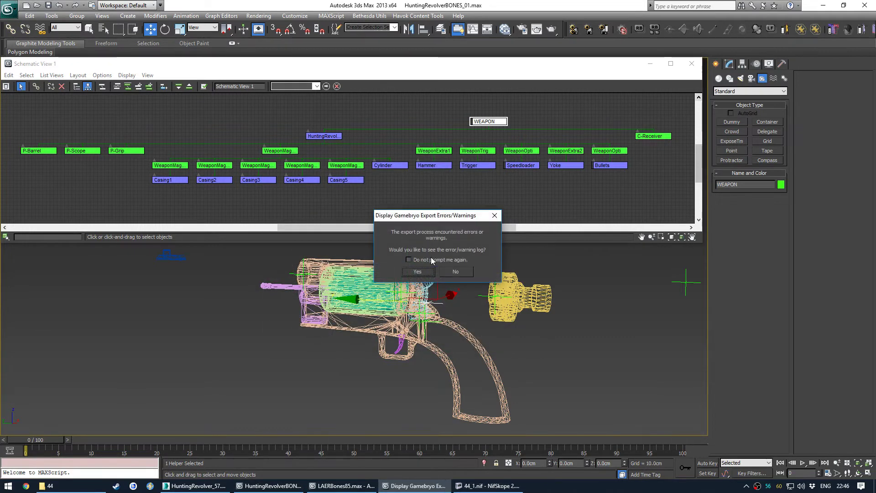
- Read the export warning log and check the Hammer mesh's modifier stack
{"action": "left_click_drag", "start_coordinate": [426, 222], "coordinate": [399, 179]}
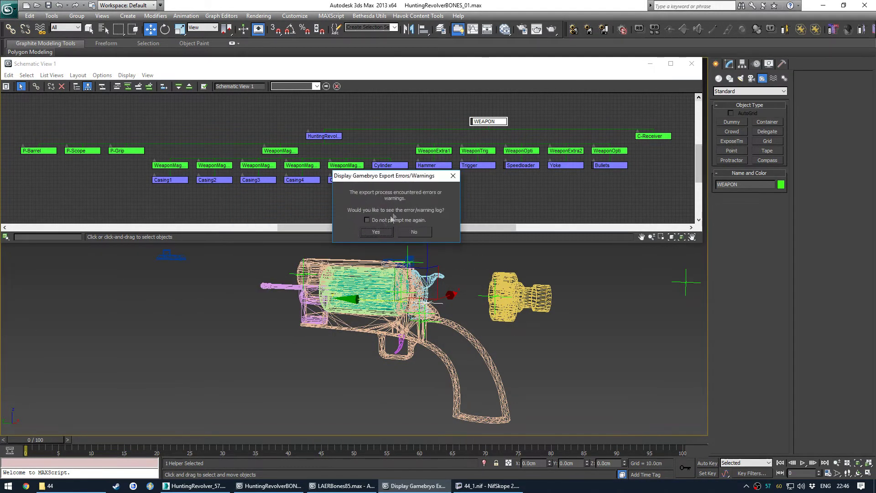
{"action": "left_click", "coordinate": [386, 232]}
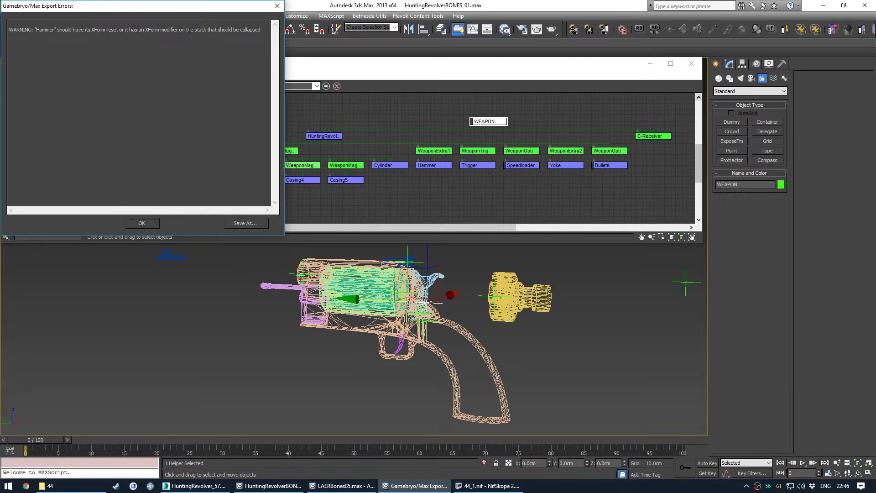
{"action": "left_click", "coordinate": [142, 222]}
{"action": "left_click", "coordinate": [607, 190]}
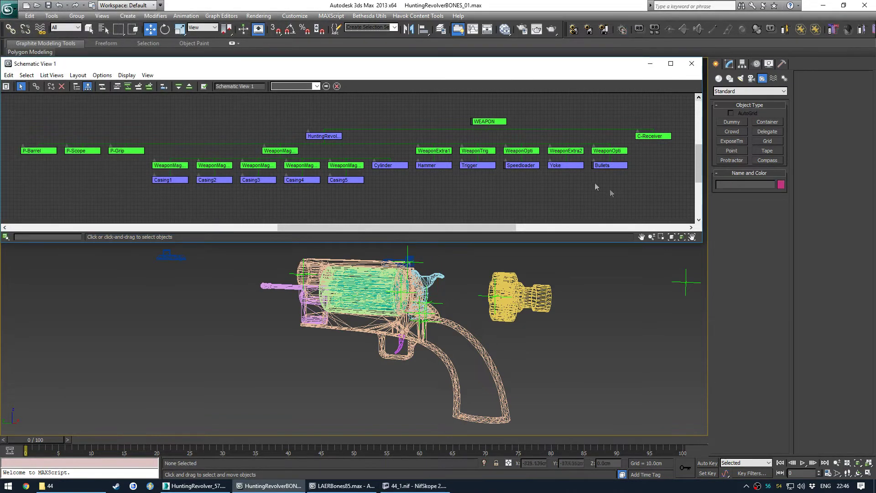
{"action": "left_click", "coordinate": [438, 166]}
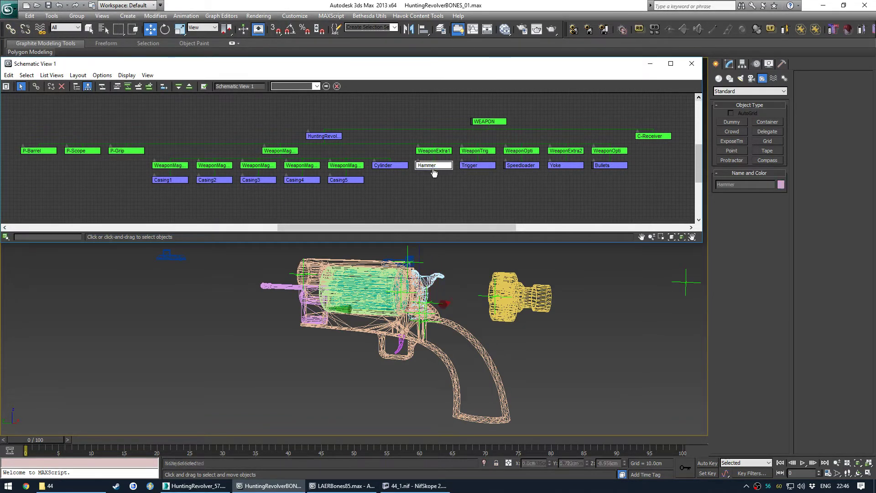
{"action": "left_click", "coordinate": [730, 64]}
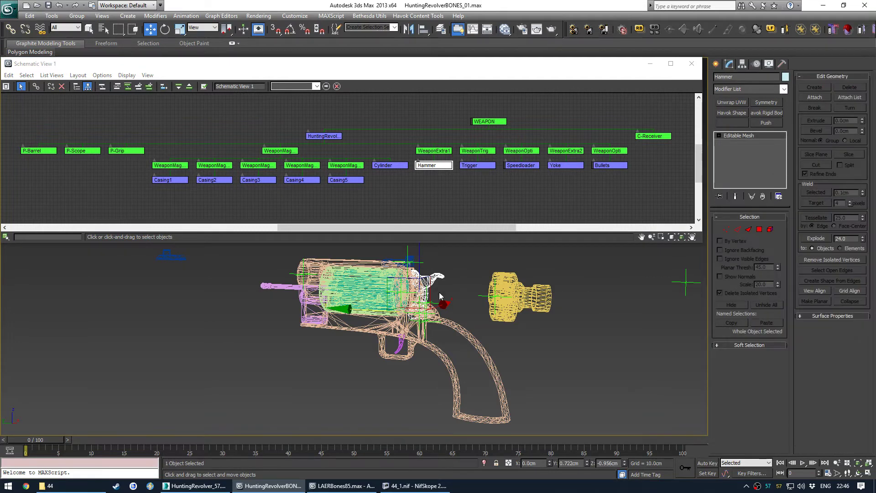
- Export the WEAPON hierarchy again over HuntingRevolverReceiver_1.nif with the PE Weapon script, and clear the selection
{"action": "left_click", "coordinate": [476, 122]}
{"action": "key", "text": "ctrl+e"}
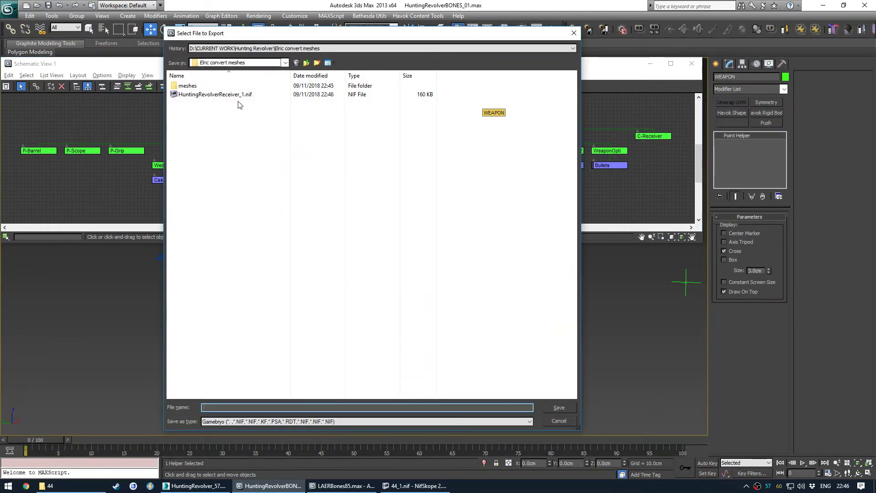
{"action": "double_click", "coordinate": [235, 95]}
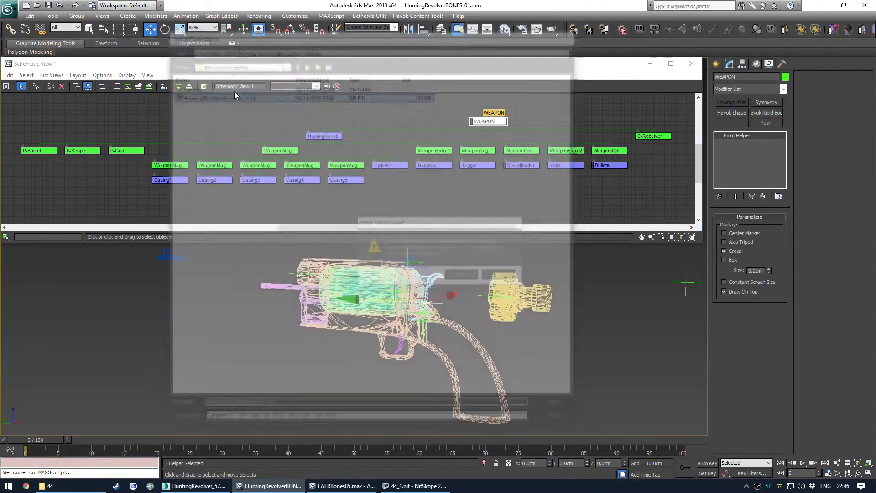
{"action": "left_click", "coordinate": [459, 277]}
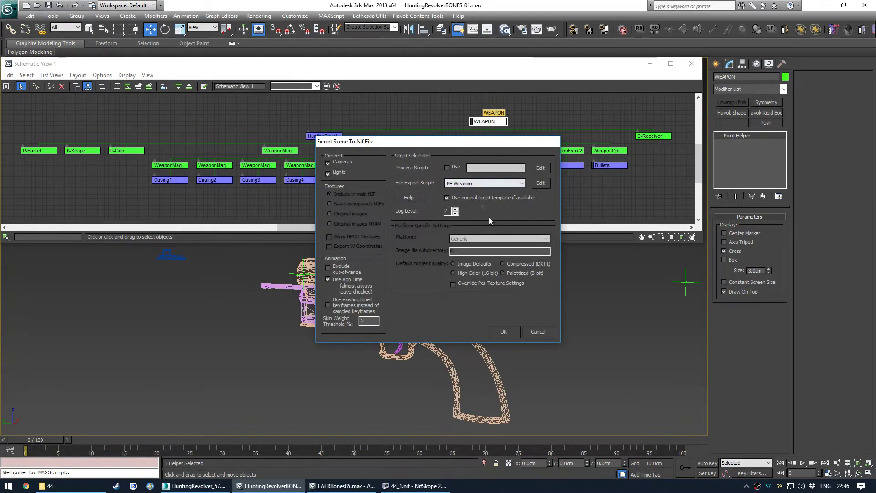
{"action": "left_click", "coordinate": [503, 332]}
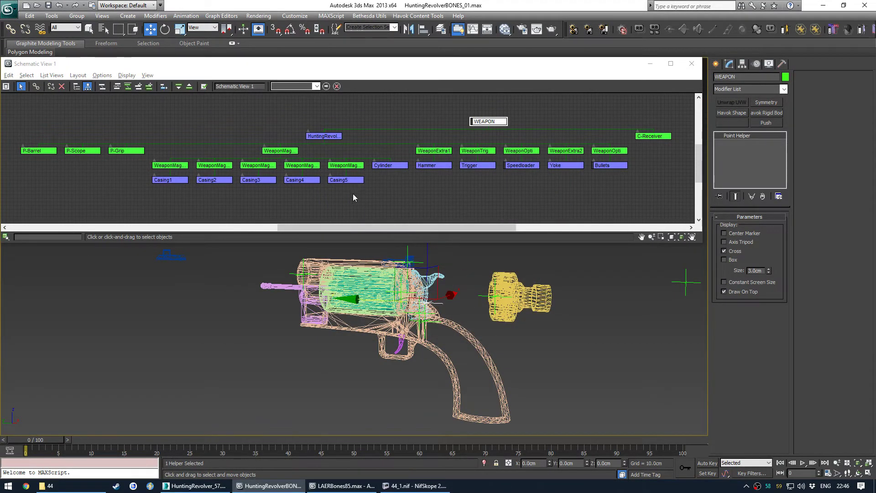
{"action": "left_click", "coordinate": [231, 357]}
- Switch to File Explorer and open HuntingRevolverReceiver_1.nif from Hunting Revolver\Elric convert meshes in NifSkope
{"action": "left_click", "coordinate": [50, 486]}
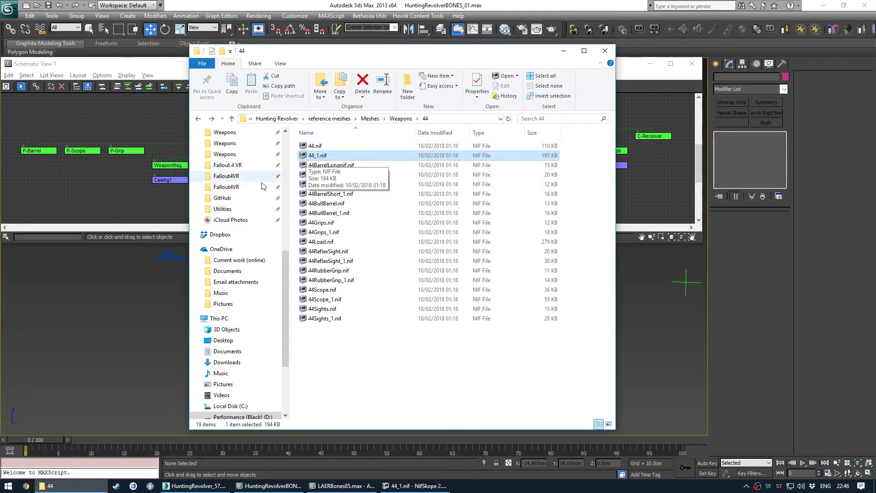
{"action": "left_click", "coordinate": [235, 220]}
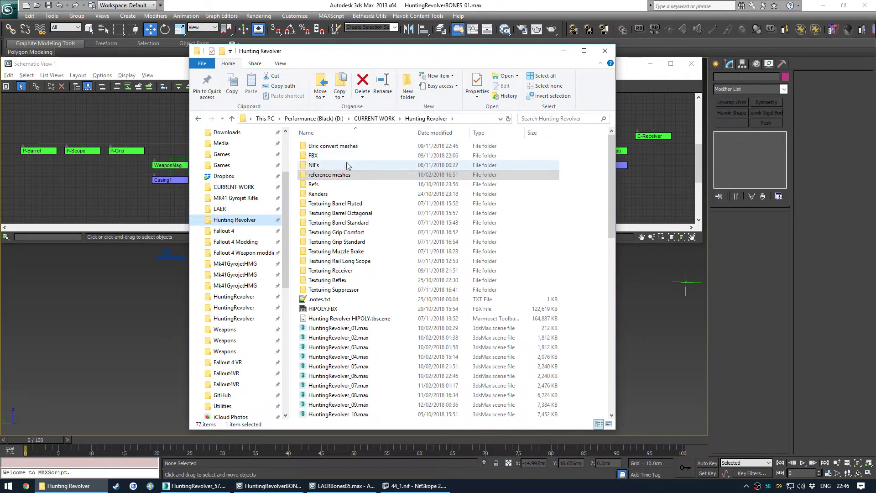
{"action": "left_click", "coordinate": [346, 167]}
{"action": "double_click", "coordinate": [346, 166]}
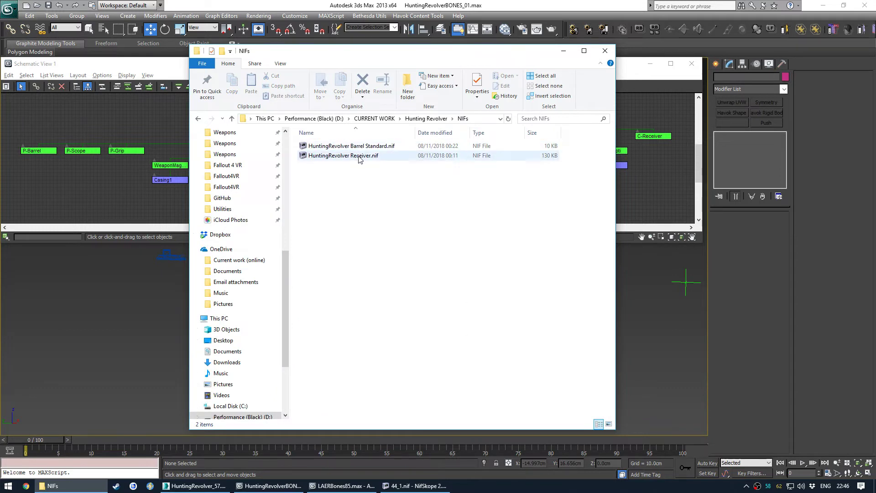
{"action": "left_click", "coordinate": [406, 120]}
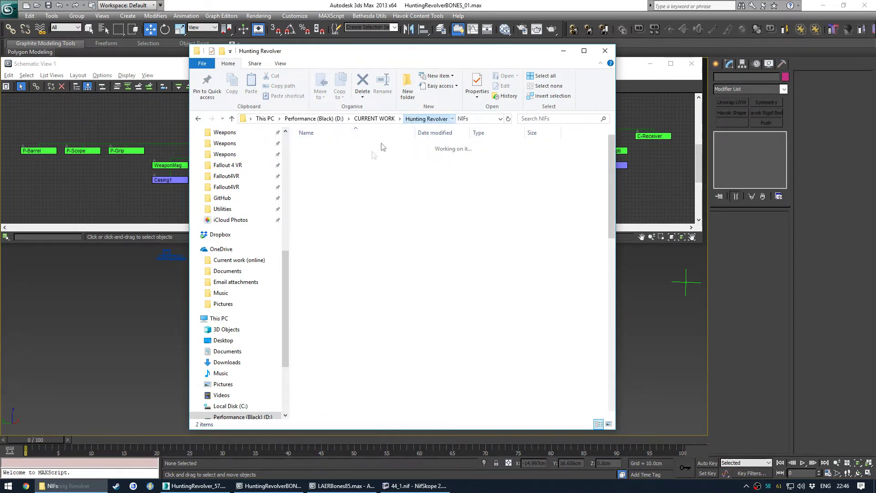
{"action": "double_click", "coordinate": [346, 146]}
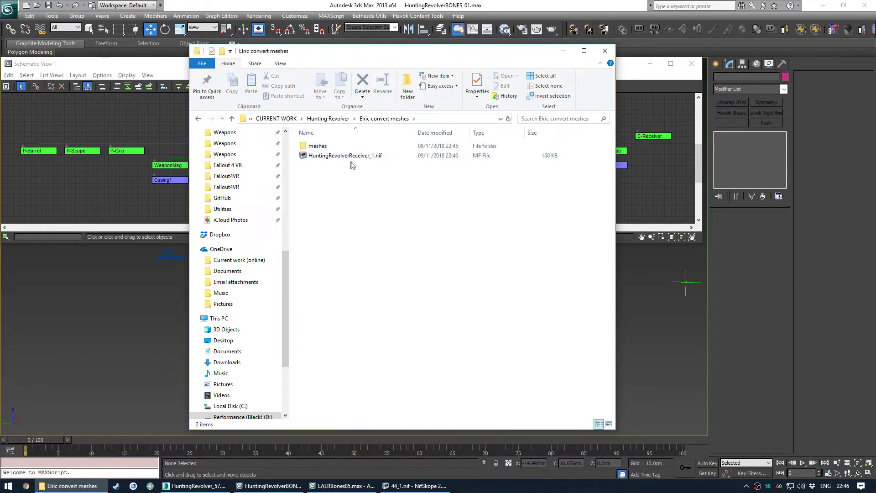
{"action": "left_click", "coordinate": [361, 157]}
{"action": "double_click", "coordinate": [349, 157]}
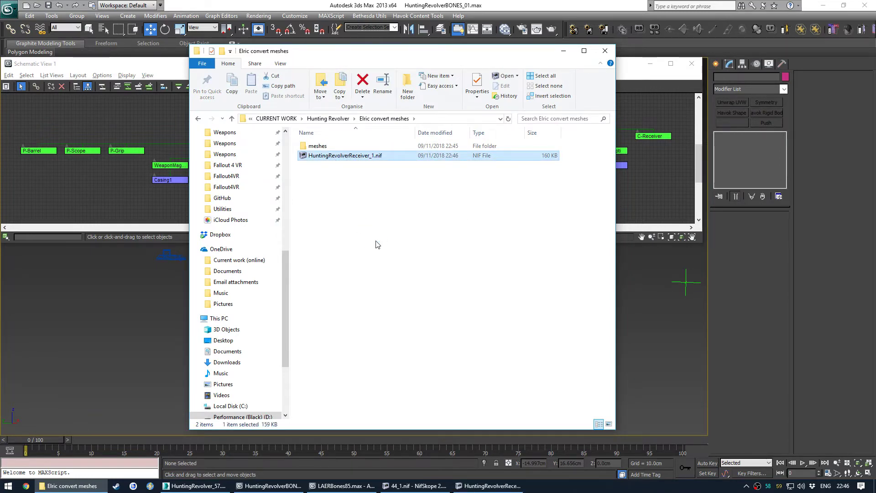
- Examine the exported revolver up close and from several angles, selecting the receiver shape to inspect its block details
{"action": "scroll", "coordinate": [527, 313], "scroll_direction": "up", "scroll_amount": 6}
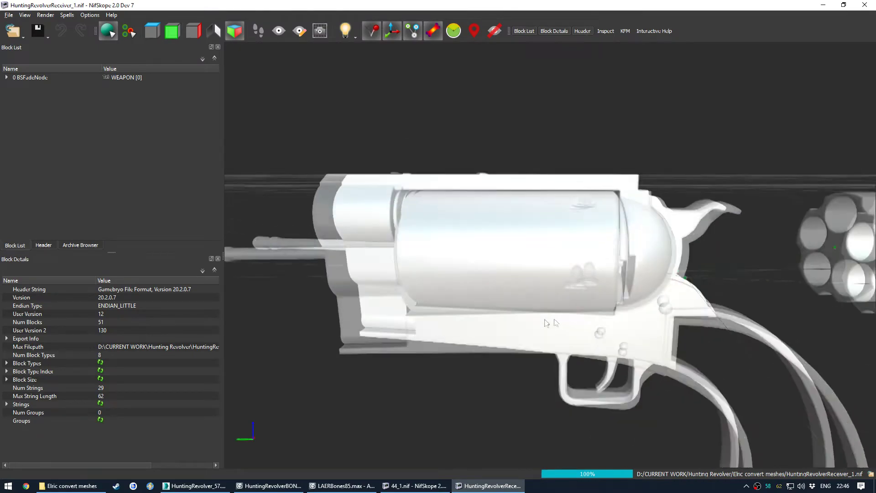
{"action": "left_click_drag", "start_coordinate": [546, 323], "coordinate": [592, 321]}
{"action": "left_click_drag", "start_coordinate": [471, 285], "coordinate": [490, 309]}
{"action": "scroll", "coordinate": [489, 308], "scroll_direction": "up", "scroll_amount": 10}
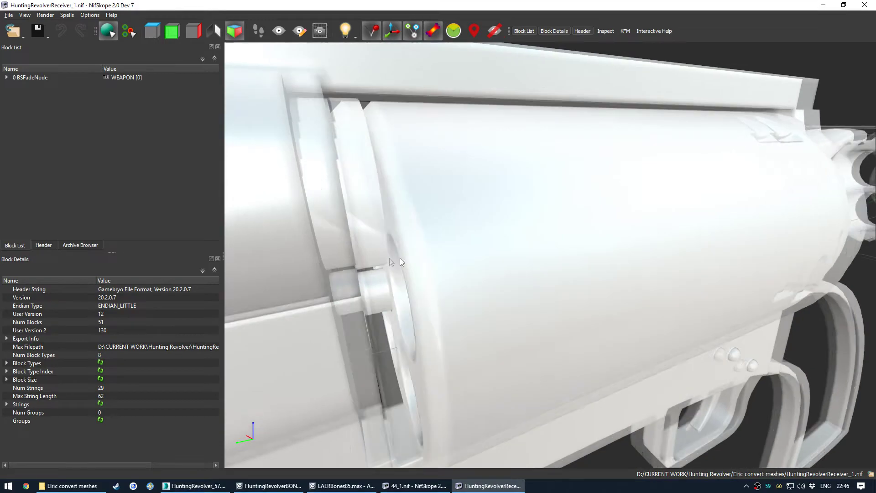
{"action": "left_click_drag", "start_coordinate": [400, 258], "coordinate": [398, 234]}
{"action": "left_click", "coordinate": [401, 234]}
{"action": "scroll", "coordinate": [400, 184], "scroll_direction": "down", "scroll_amount": 10}
{"action": "left_click_drag", "start_coordinate": [456, 273], "coordinate": [607, 243]}
{"action": "left_click_drag", "start_coordinate": [488, 289], "coordinate": [621, 194]}
{"action": "left_click_drag", "start_coordinate": [482, 303], "coordinate": [612, 126]}
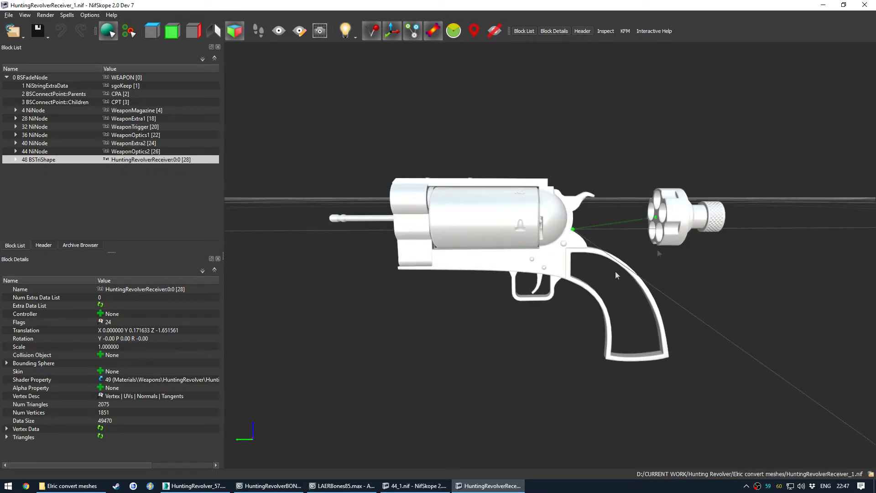
- Examine the receiver from another angle, expand its BSTriShape block, and check the sgoKeep string data
{"action": "left_click_drag", "start_coordinate": [449, 236], "coordinate": [506, 277]}
{"action": "left_click", "coordinate": [16, 160]}
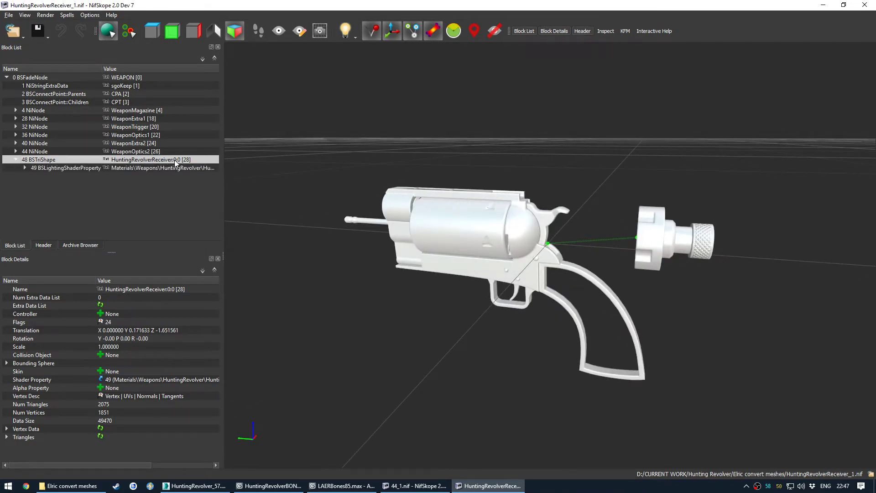
{"action": "left_click", "coordinate": [127, 86]}
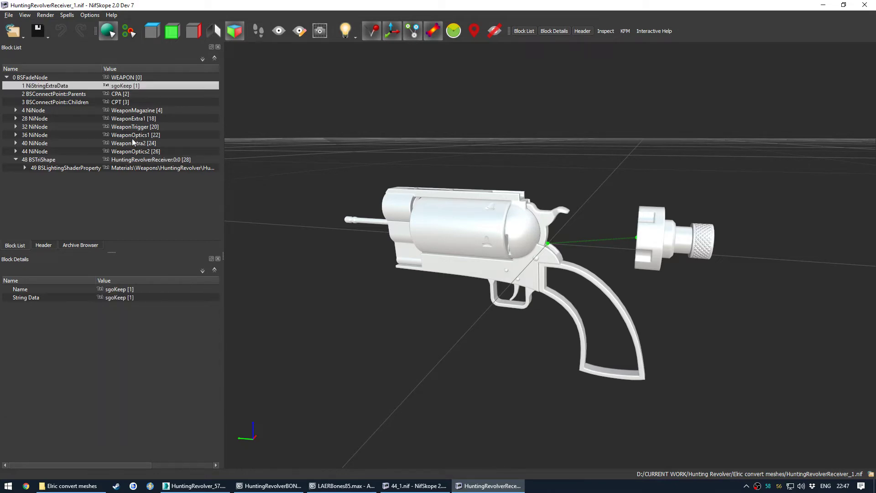
- Switch to 3ds Max and review the WEAPON hierarchy in Schematic View, from the HuntingRevolverReceiver:0 mesh to the magazine, trigger, optics and connect-point nodes
{"action": "left_click", "coordinate": [269, 485]}
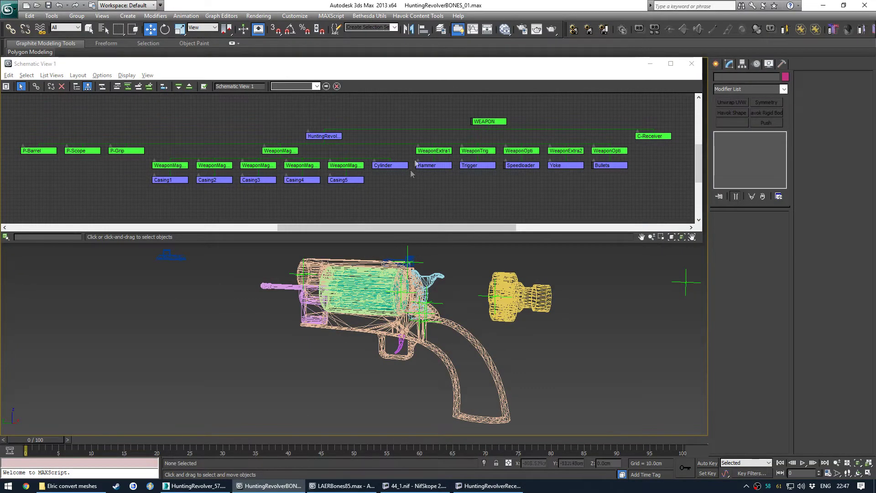
{"action": "scroll", "coordinate": [322, 137], "scroll_direction": "up", "scroll_amount": 4}
{"action": "left_click", "coordinate": [351, 135]}
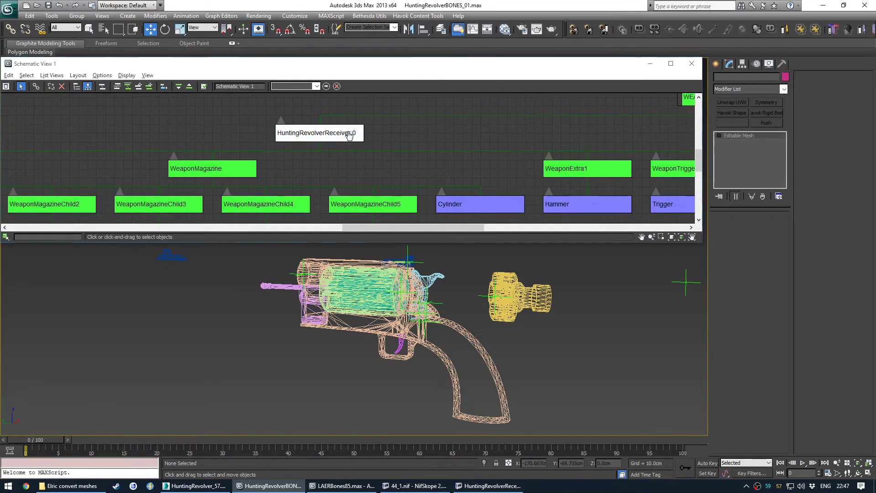
{"action": "scroll", "coordinate": [328, 150], "scroll_direction": "down", "scroll_amount": 3}
{"action": "scroll", "coordinate": [328, 151], "scroll_direction": "down", "scroll_amount": 1}
{"action": "middle_click_drag", "start_coordinate": [259, 183], "coordinate": [450, 186]}
{"action": "scroll", "coordinate": [470, 176], "scroll_direction": "up", "scroll_amount": 2}
{"action": "middle_click_drag", "start_coordinate": [515, 181], "coordinate": [347, 173]}
{"action": "middle_click_drag", "start_coordinate": [634, 162], "coordinate": [504, 176]}
{"action": "middle_click_drag", "start_coordinate": [281, 164], "coordinate": [233, 169]}
{"action": "middle_click_drag", "start_coordinate": [478, 174], "coordinate": [333, 169]}
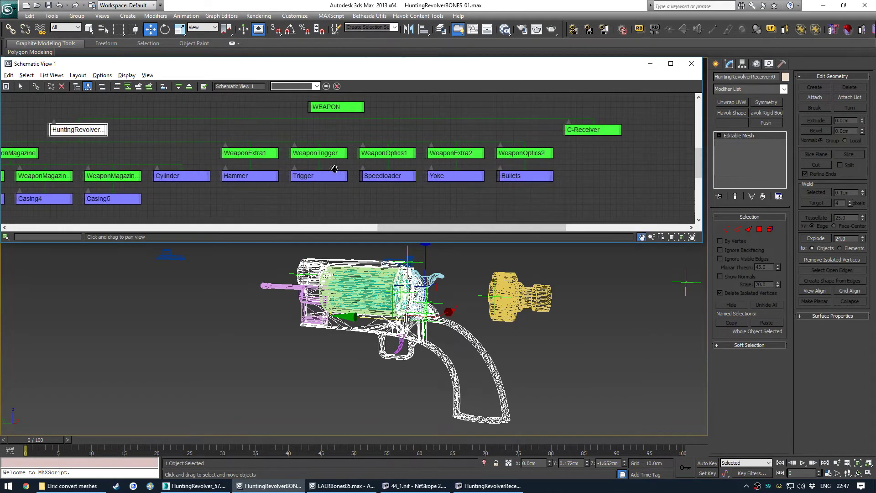
{"action": "left_click", "coordinate": [319, 204]}
{"action": "middle_click_drag", "start_coordinate": [292, 193], "coordinate": [558, 197]}
{"action": "left_click", "coordinate": [359, 139]}
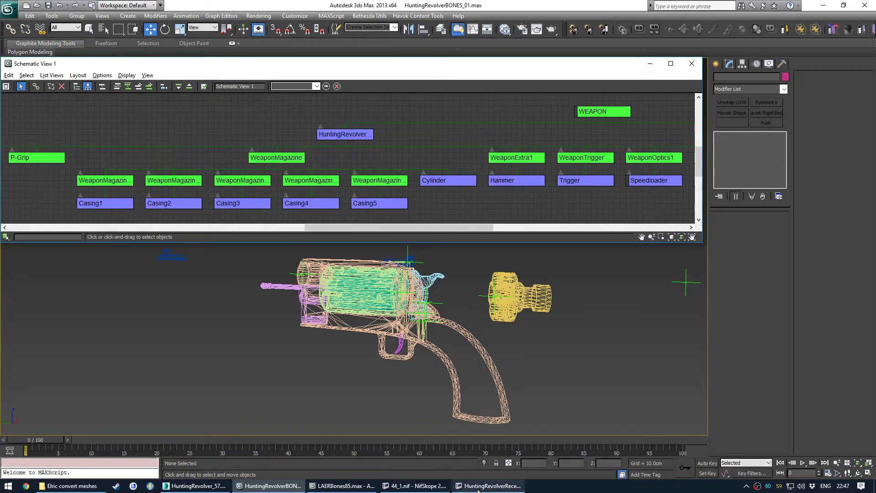
- Switch back to NifSkope, inspect the WEAPON root node's block details, and close HuntingRevolverReceiver_1.nif
{"action": "left_click", "coordinate": [488, 485]}
{"action": "left_click_drag", "start_coordinate": [394, 320], "coordinate": [496, 172]}
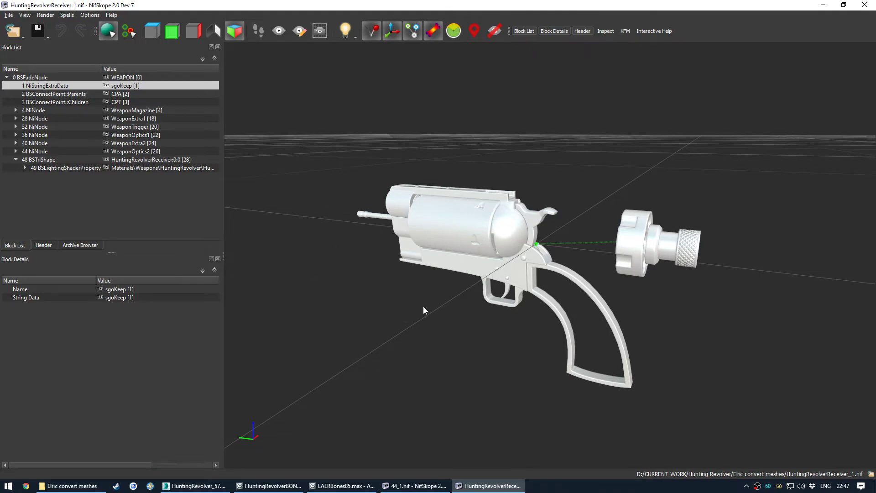
{"action": "left_click", "coordinate": [72, 486]}
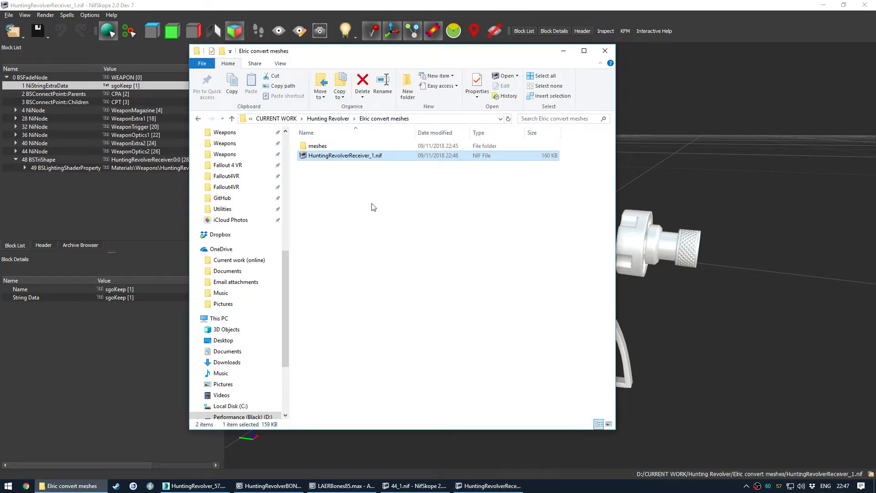
{"action": "left_click", "coordinate": [712, 180]}
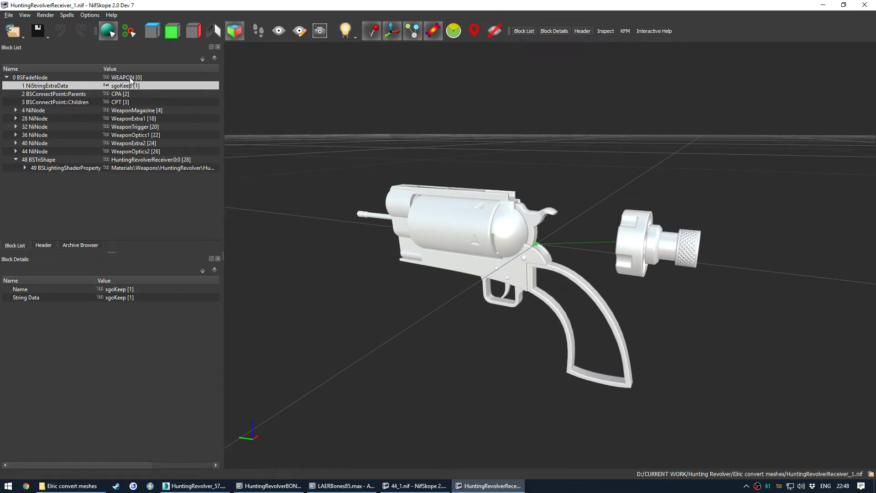
{"action": "left_click", "coordinate": [28, 77]}
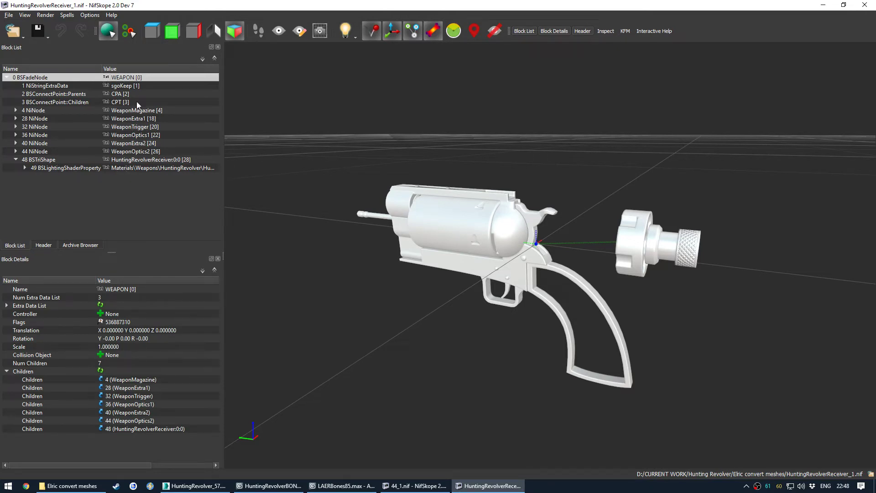
{"action": "left_click", "coordinate": [864, 5]}
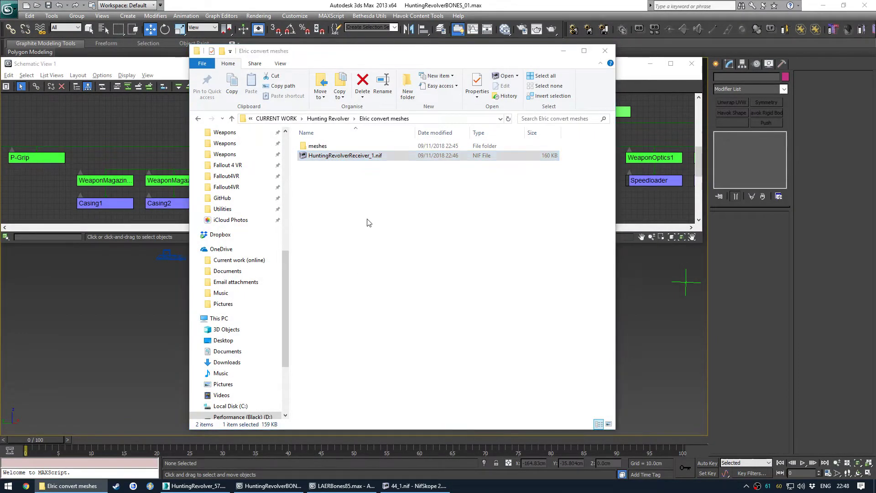
- Open a new File Explorer window, go to Fallout 4\Tools\Elric, and launch Elrich.exe
{"action": "key", "text": "super+e"}
{"action": "scroll", "coordinate": [254, 225], "scroll_direction": "up", "scroll_amount": 4}
{"action": "scroll", "coordinate": [254, 225], "scroll_direction": "up", "scroll_amount": 3}
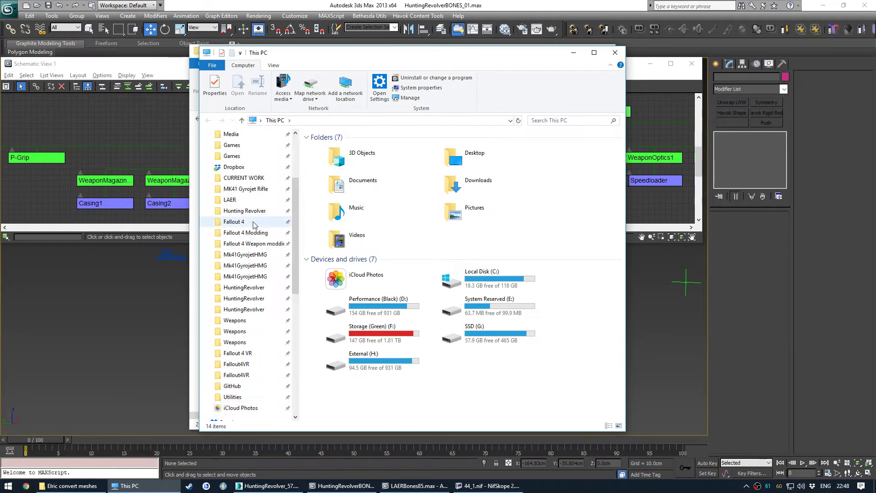
{"action": "left_click", "coordinate": [245, 223]}
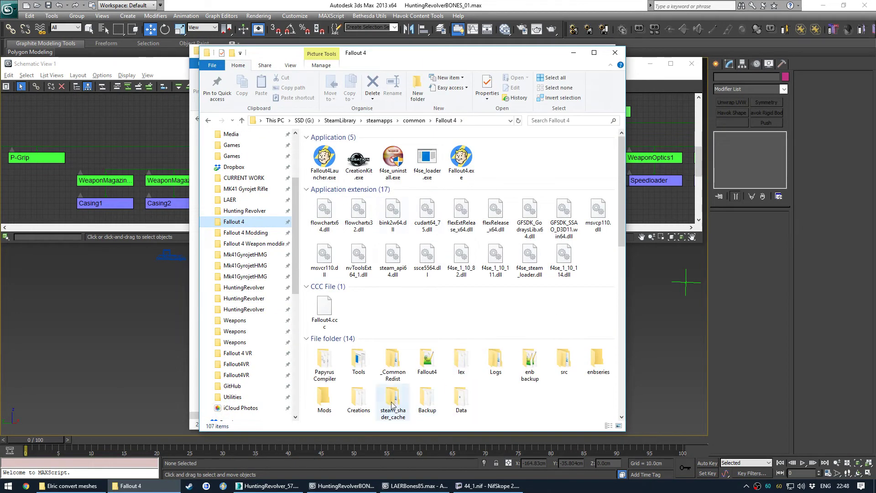
{"action": "double_click", "coordinate": [359, 361]}
{"action": "double_click", "coordinate": [337, 168]}
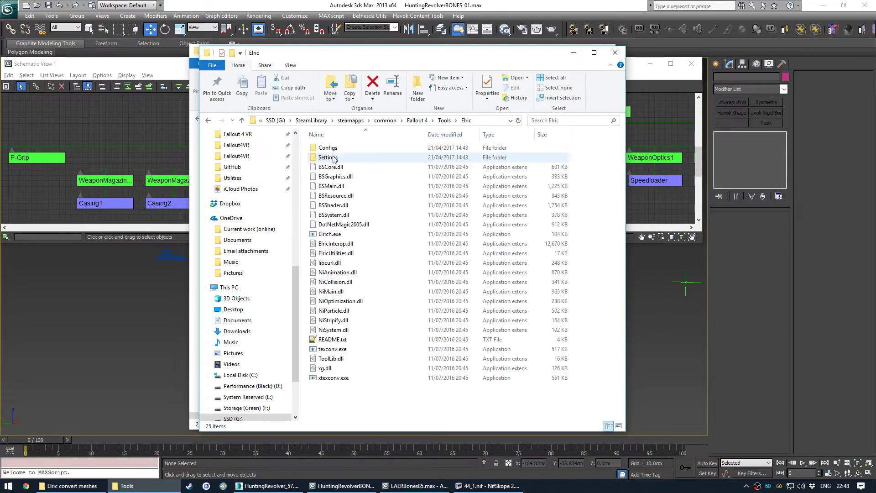
{"action": "left_click", "coordinate": [331, 234]}
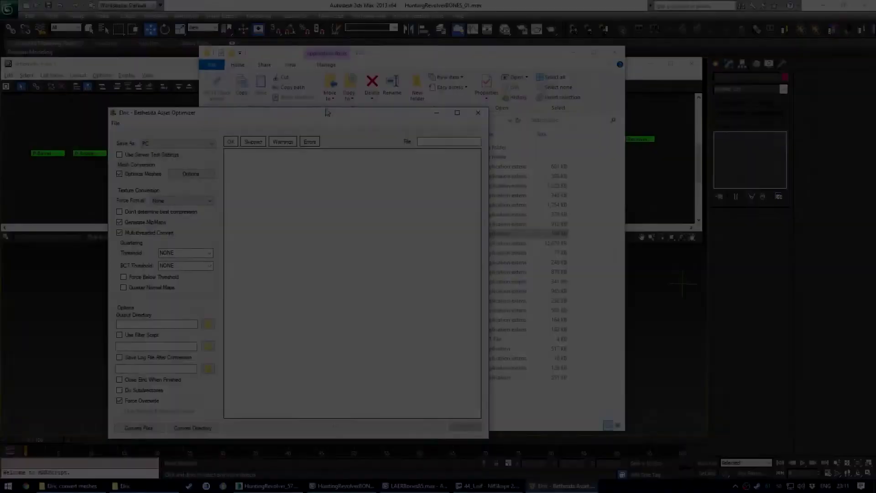
- Review Elric's mesh optimization options and close them without changes
{"action": "left_click_drag", "start_coordinate": [327, 113], "coordinate": [249, 18]}
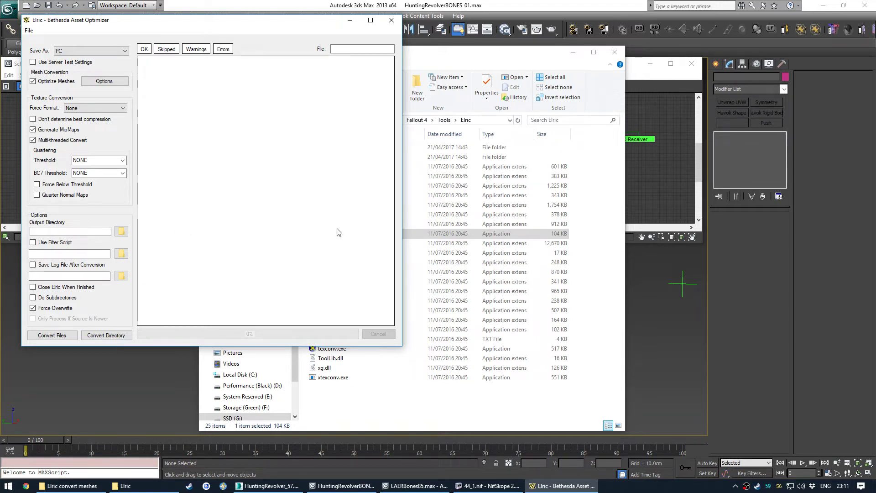
{"action": "left_click_drag", "start_coordinate": [190, 21], "coordinate": [190, 25]}
{"action": "left_click", "coordinate": [108, 85]}
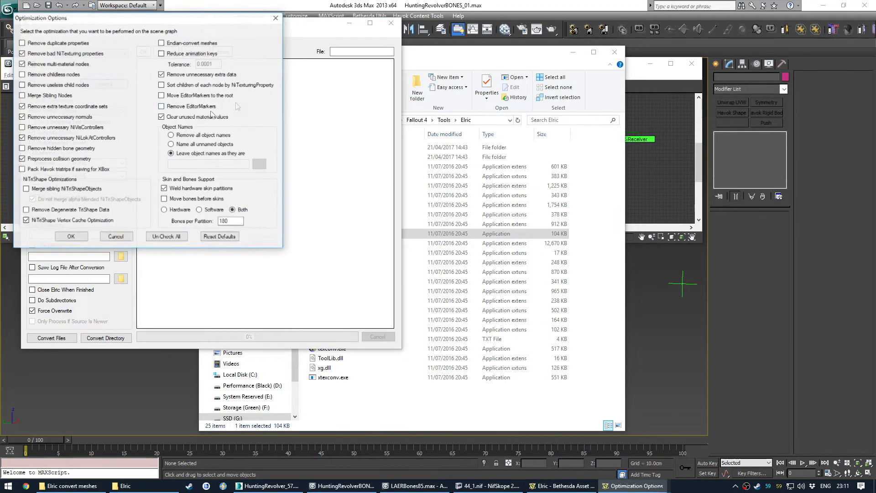
{"action": "left_click_drag", "start_coordinate": [219, 15], "coordinate": [344, 85]}
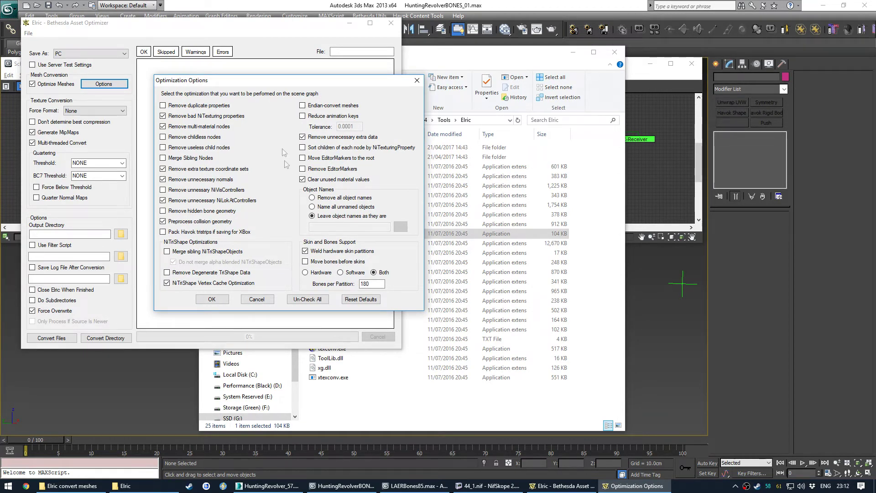
{"action": "left_click", "coordinate": [257, 299]}
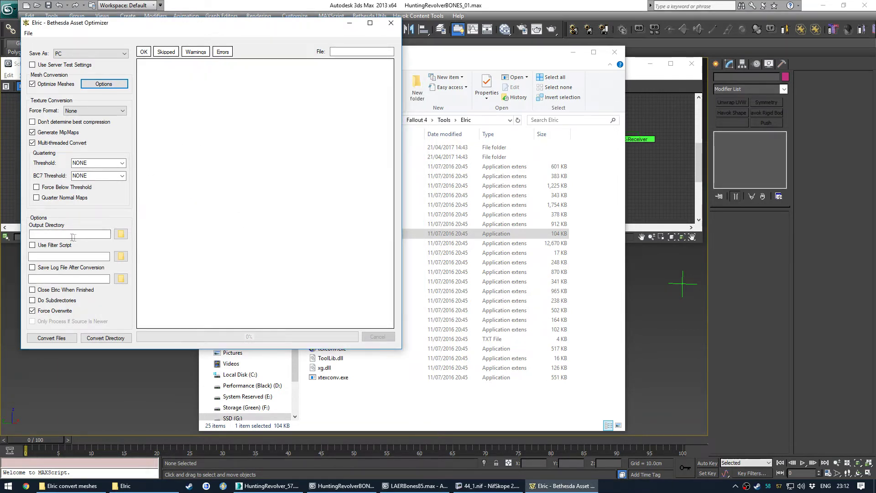
- Switch to File Explorer and delete the HuntingRevolver meshes shortcut from Elric convert meshes\meshes
{"action": "left_click", "coordinate": [91, 486]}
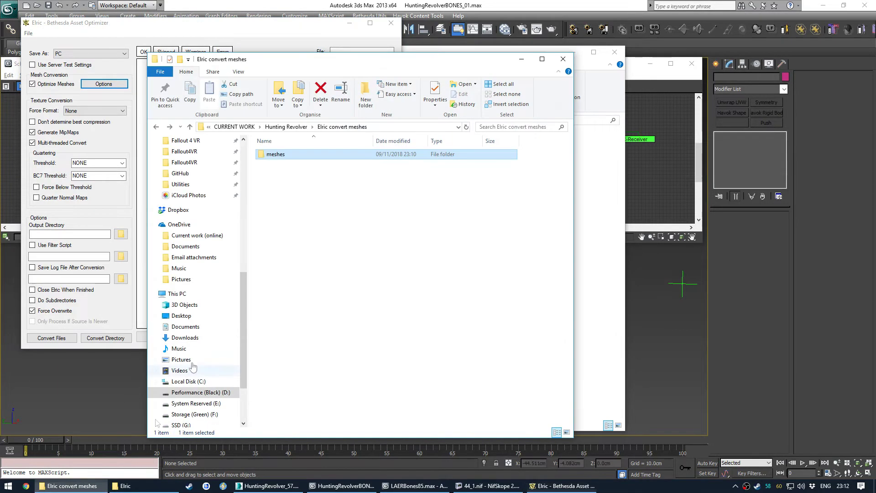
{"action": "left_click", "coordinate": [326, 183]}
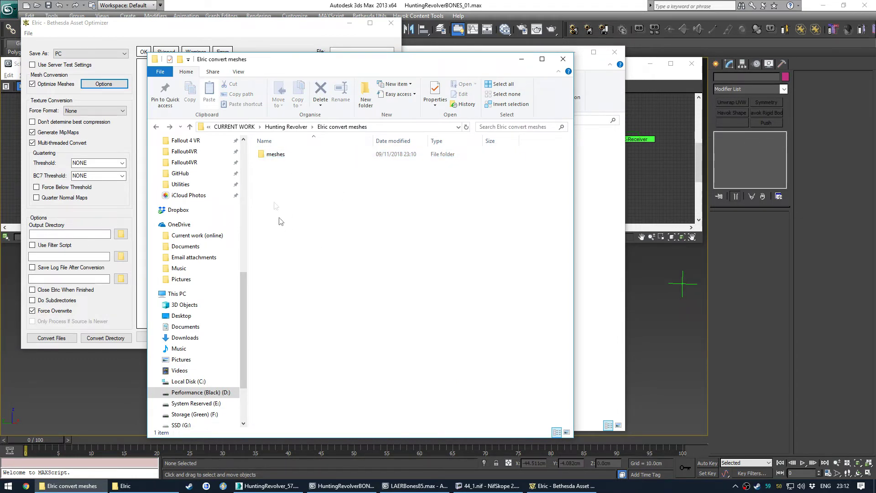
{"action": "double_click", "coordinate": [303, 155]}
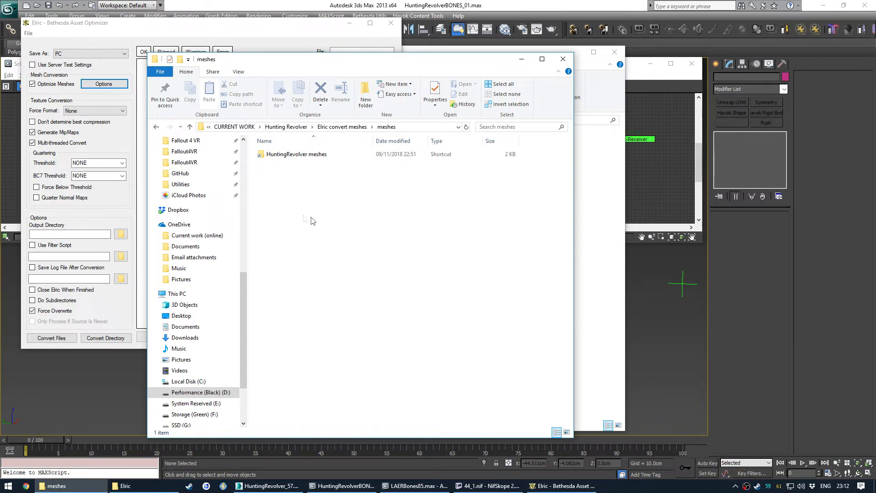
{"action": "left_click", "coordinate": [297, 154]}
{"action": "key", "text": "Delete"}
{"action": "key", "text": "BackSpace"}
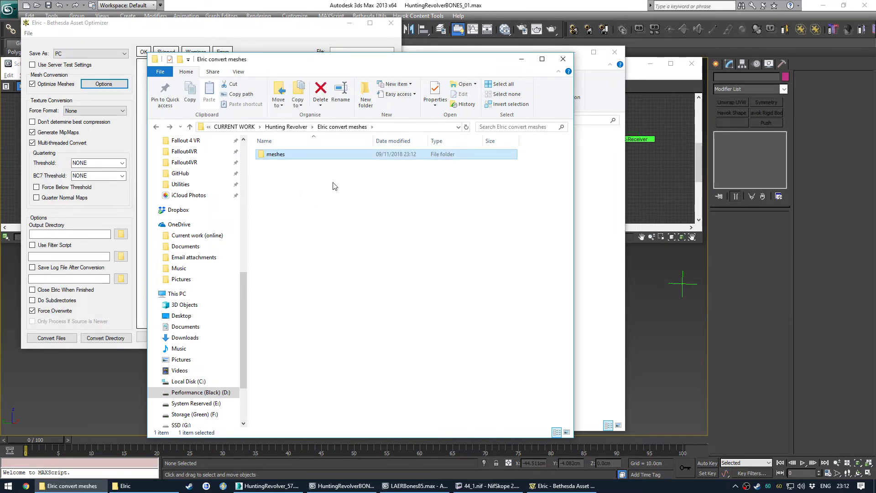
- Set Elric's output directory to D:\CURRENT WORK\Hunting Revolver\Elric convert meshes\meshes and open the file picker for conversion
{"action": "double_click", "coordinate": [278, 158]}
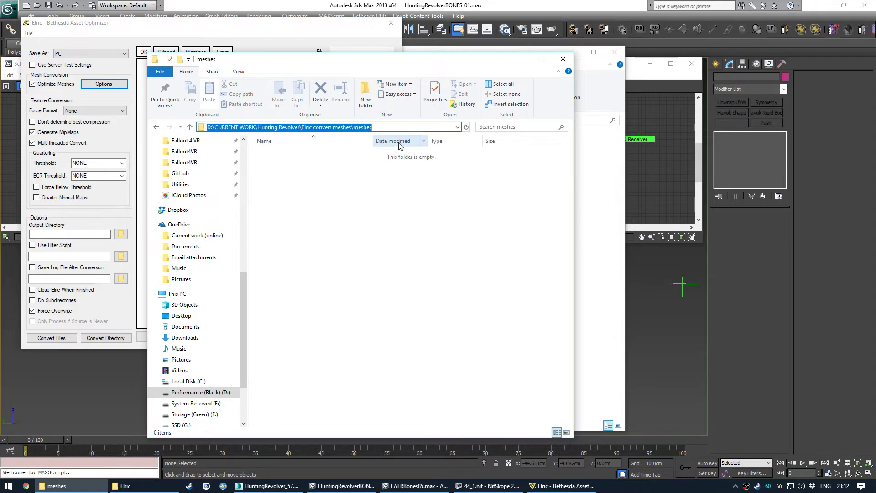
{"action": "left_click", "coordinate": [138, 121]}
{"action": "left_click", "coordinate": [68, 233]}
{"action": "key", "text": "ctrl+v"}
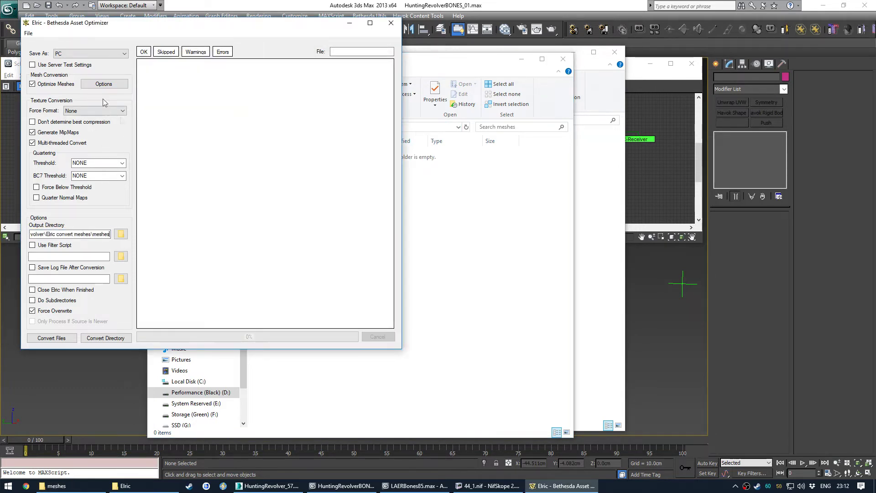
{"action": "left_click", "coordinate": [51, 338]}
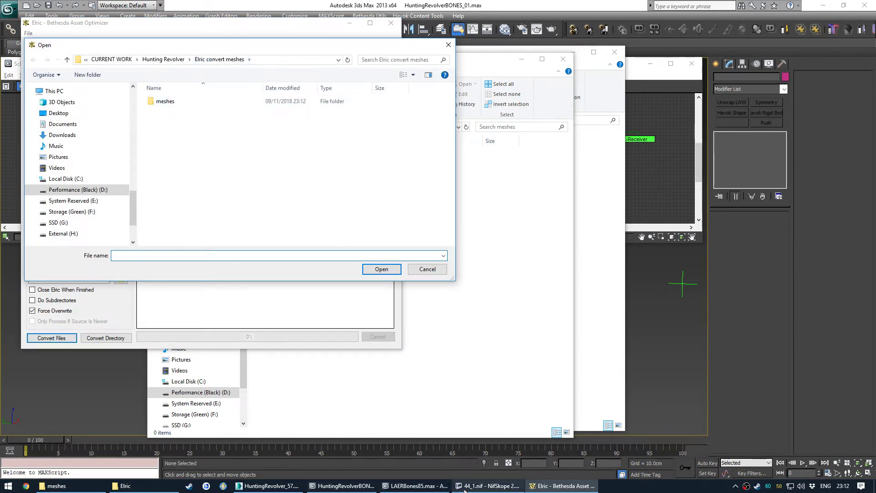
- Switch to 3ds Max and export the WEAPON hierarchy as HuntingRevolverReceiver_1 in Gamebryo format into Elric convert meshes
{"action": "left_click", "coordinate": [342, 486]}
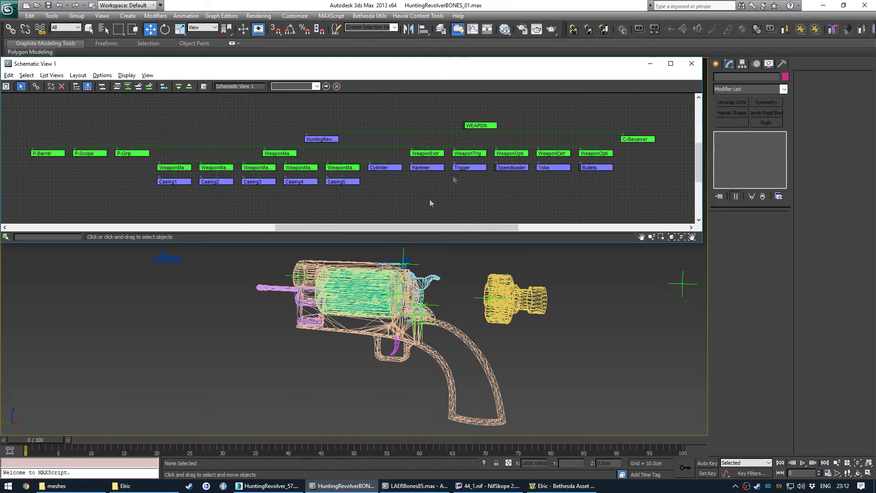
{"action": "left_click", "coordinate": [483, 128]}
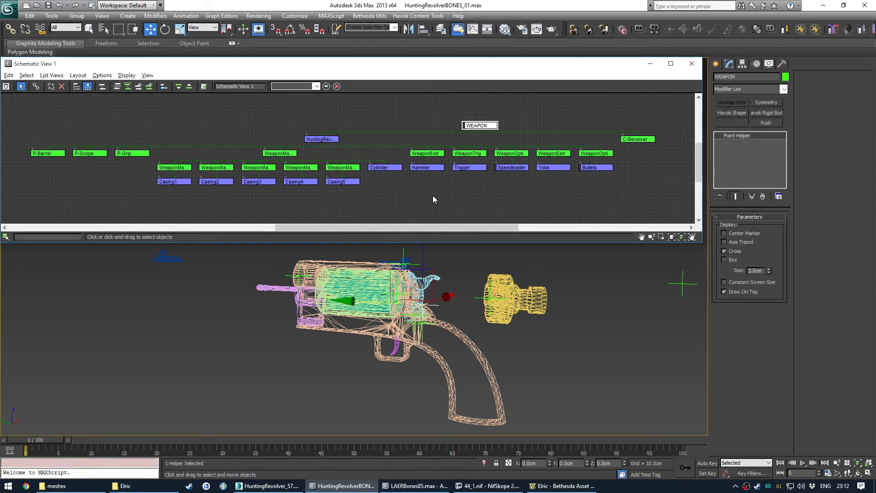
{"action": "key", "text": "ctrl+e"}
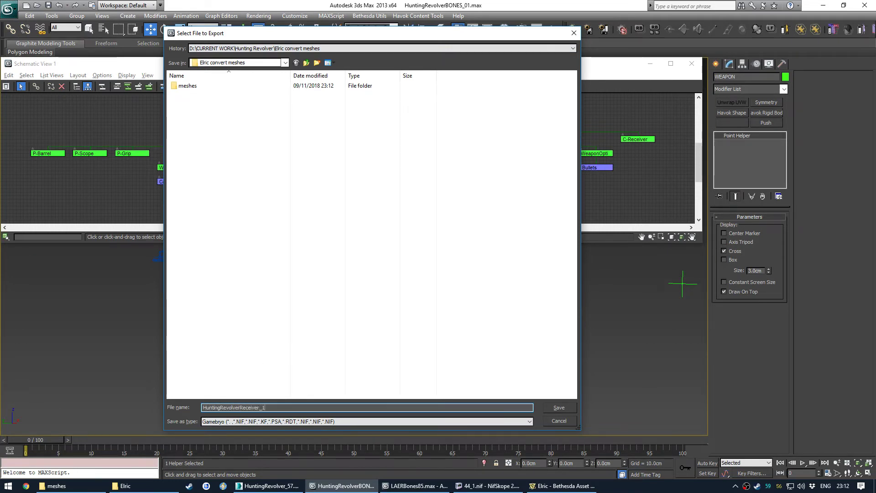
{"action": "type", "text": "HuntingRevolverReceiver_1"}
{"action": "key", "text": "Return"}
{"action": "left_click", "coordinate": [514, 333]}
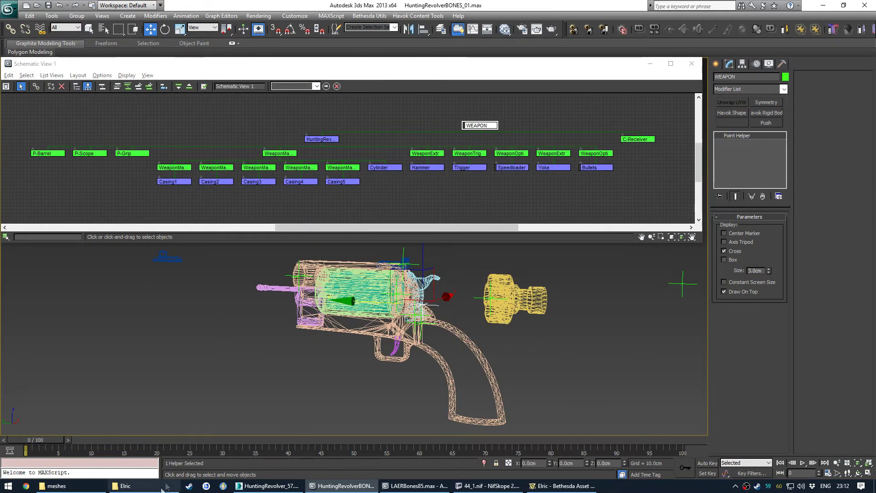
- Check for the exported HuntingRevolverReceiver_1.nif in the Elric convert meshes folder and convert it with Elric
{"action": "left_click", "coordinate": [55, 486]}
{"action": "left_click", "coordinate": [352, 128]}
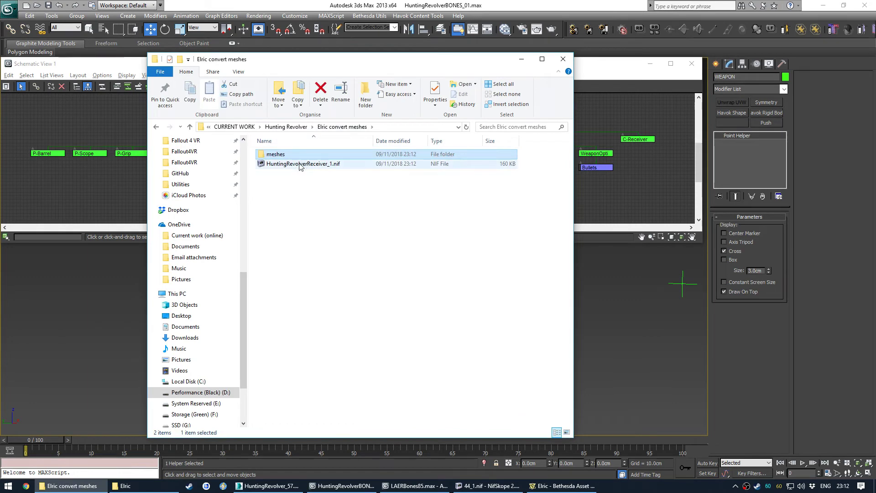
{"action": "left_click", "coordinate": [306, 166]}
{"action": "left_click", "coordinate": [294, 154]}
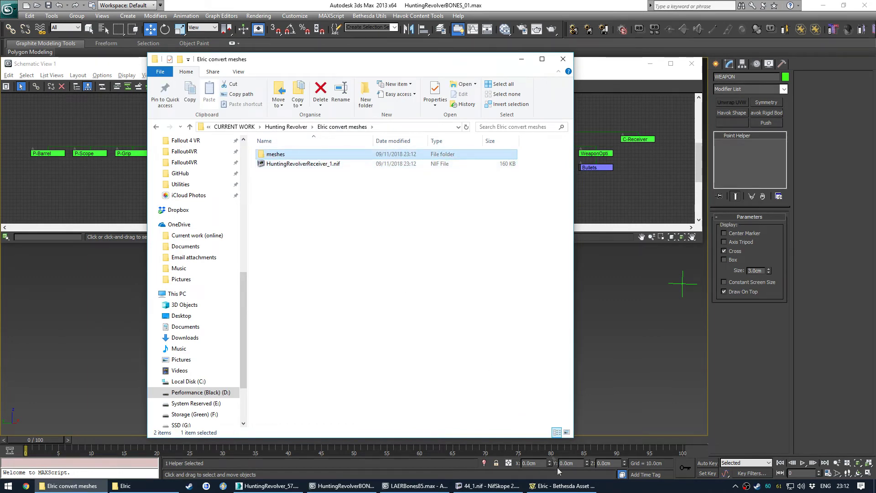
{"action": "left_click", "coordinate": [560, 486]}
{"action": "double_click", "coordinate": [190, 111]}
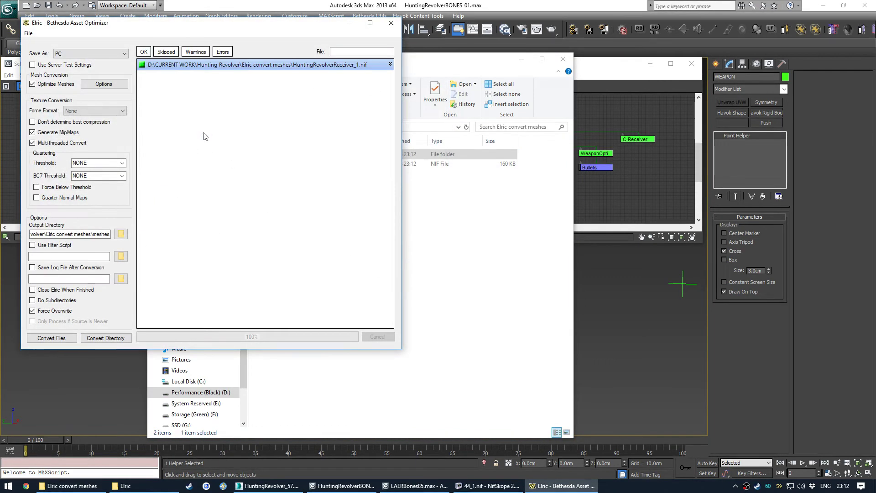
- Check Elric's output directory and open the meshes folder in File Explorer to find the converted NIF
{"action": "left_click_drag", "start_coordinate": [85, 234], "coordinate": [106, 234]}
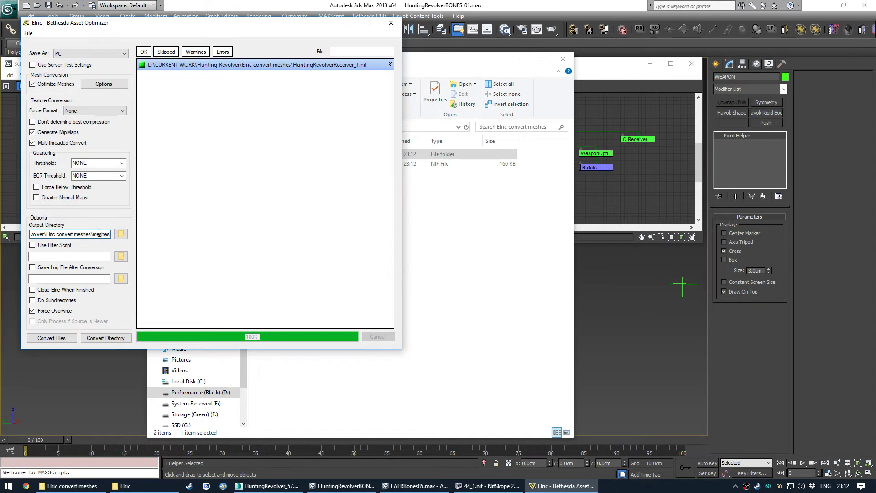
{"action": "left_click", "coordinate": [69, 486]}
{"action": "double_click", "coordinate": [292, 155]}
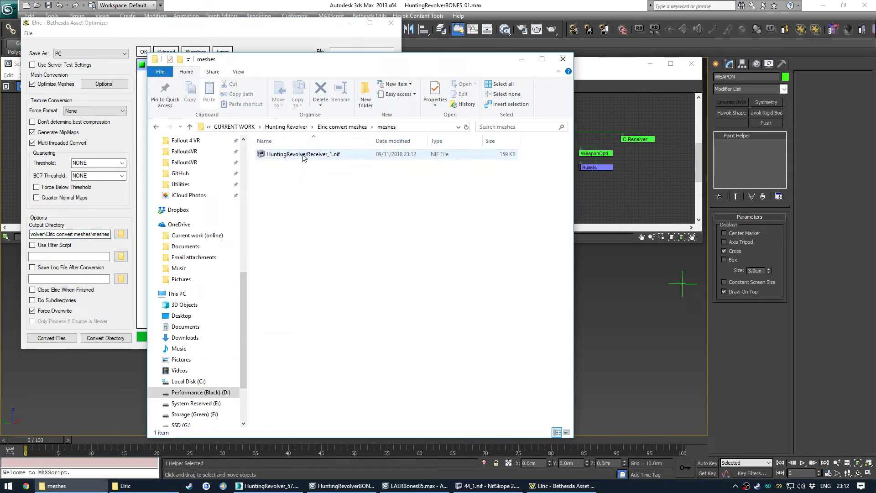
- Select the converted HuntingRevolverReceiver_1.nif and open Fallout 4's Data\Meshes\Weapons\HuntingRevolver folder in the other File Explorer window
{"action": "left_click", "coordinate": [303, 156]}
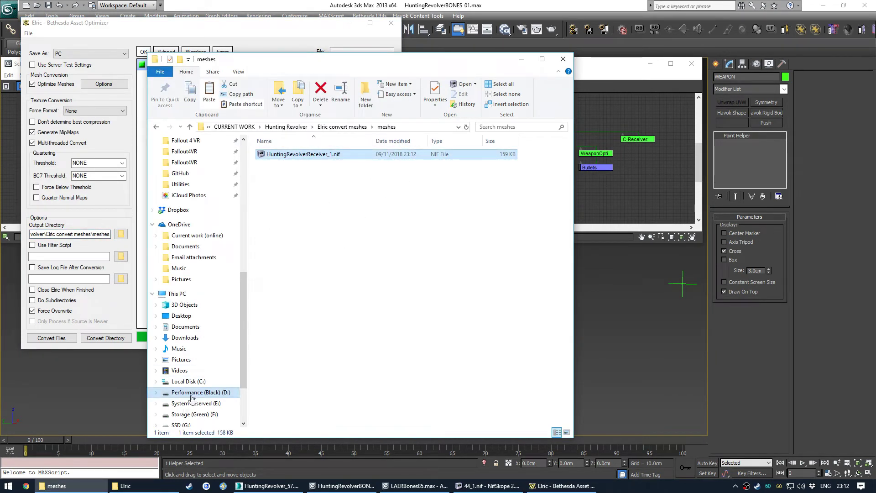
{"action": "left_click", "coordinate": [169, 485]}
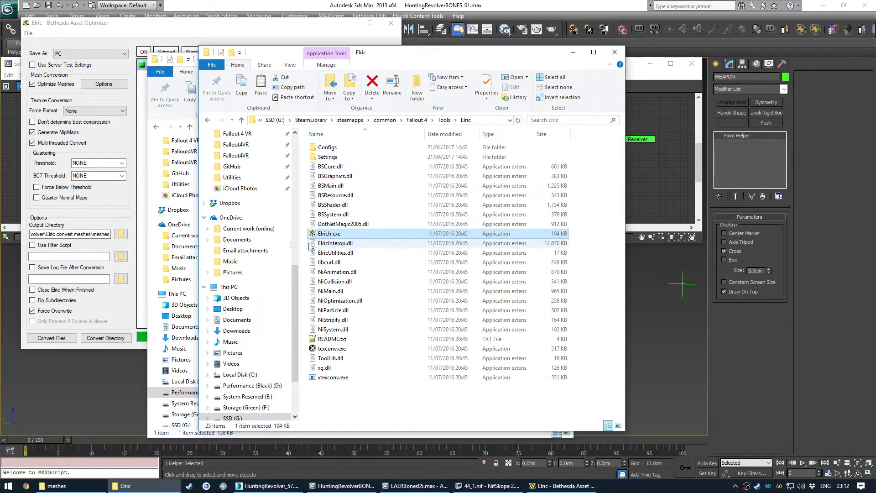
{"action": "scroll", "coordinate": [245, 226], "scroll_direction": "up", "scroll_amount": 5}
{"action": "left_click", "coordinate": [245, 224]}
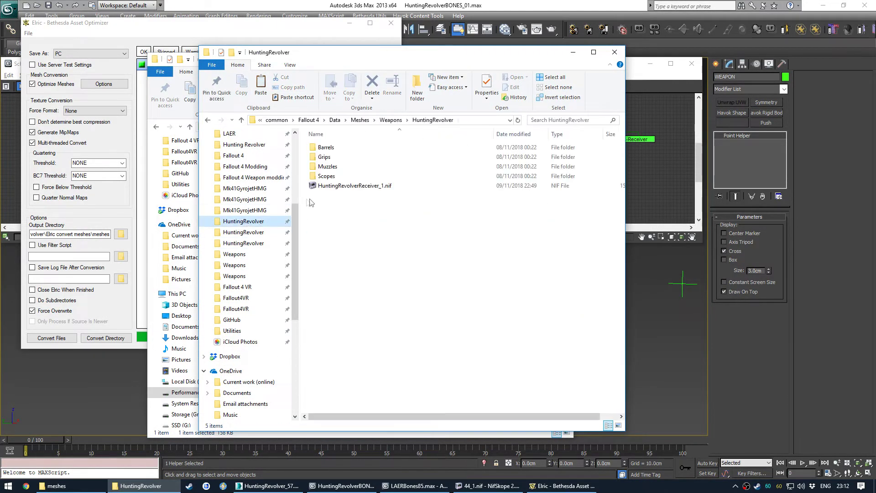
{"action": "right_click", "coordinate": [375, 213]}
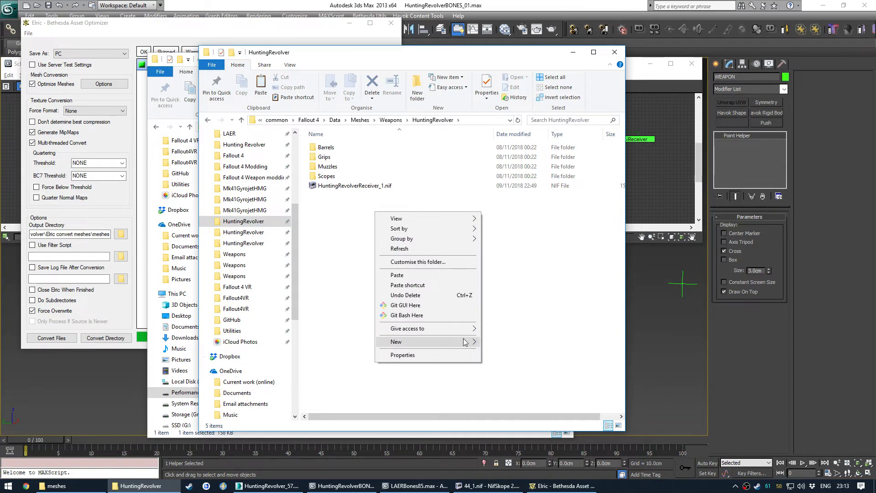
{"action": "mouse_move", "coordinate": [466, 342]}
{"action": "left_click", "coordinate": [505, 353]}
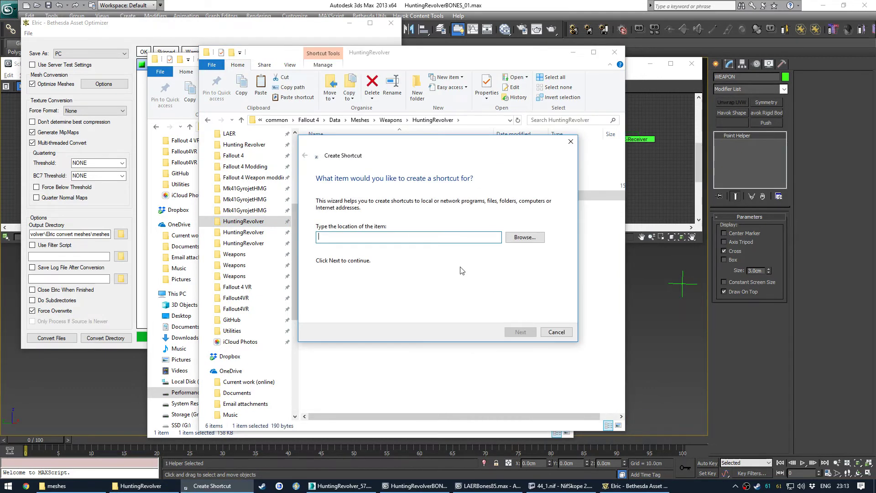
{"action": "left_click", "coordinate": [565, 333]}
- Create a shortcut named HuntingRevolver meshes in the Elric output meshes folder, targeting the game's Meshes\Weapons\HuntingRevolver folder
{"action": "left_click", "coordinate": [418, 120]}
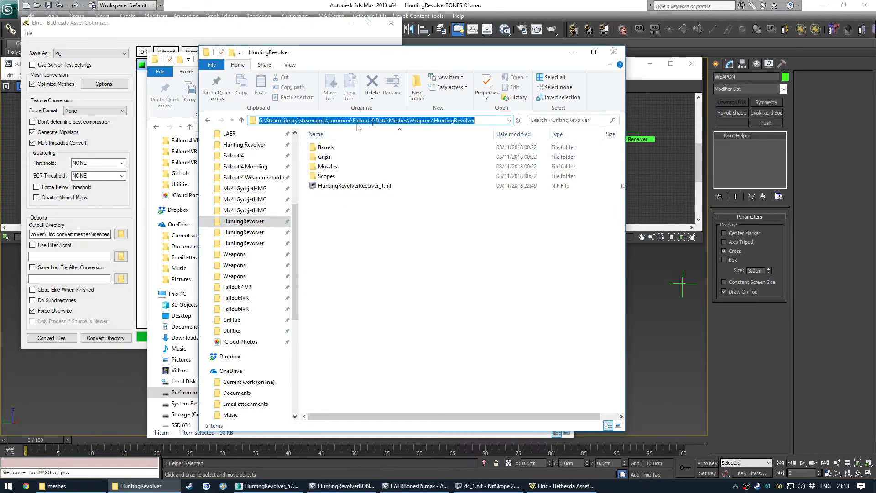
{"action": "left_click", "coordinate": [615, 52]}
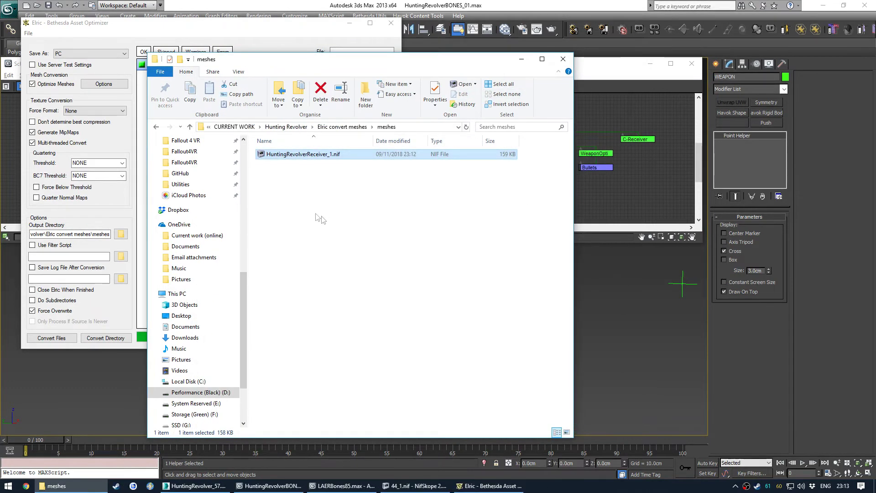
{"action": "right_click", "coordinate": [297, 193]}
{"action": "mouse_move", "coordinate": [369, 322]}
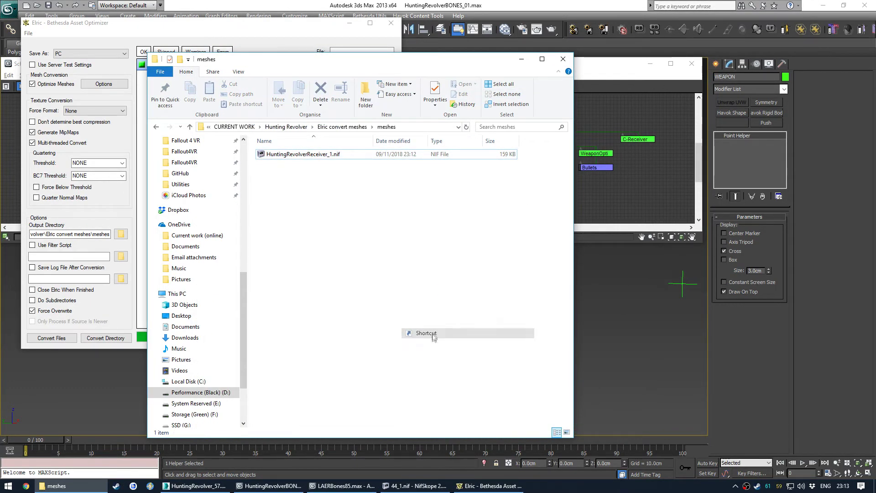
{"action": "left_click", "coordinate": [425, 335]}
{"action": "key", "text": "ctrl+v"}
{"action": "left_click", "coordinate": [519, 332]}
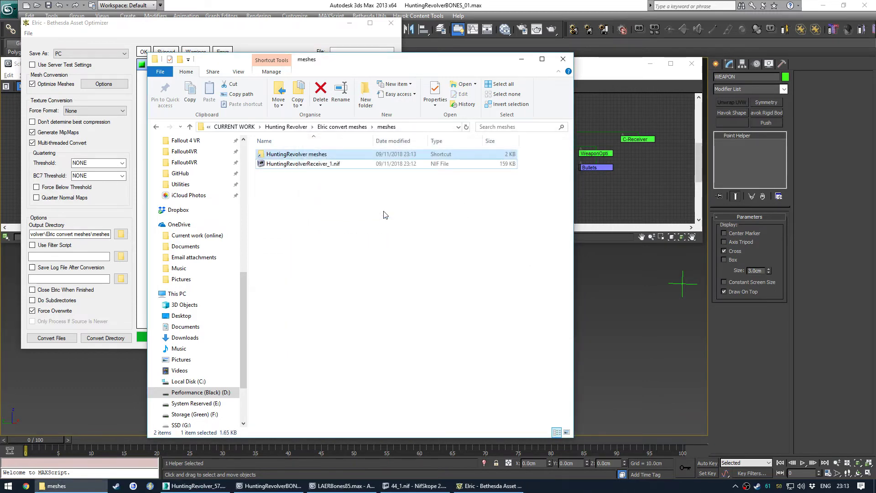
- Copy the converted HuntingRevolverReceiver_1.nif into the game's HuntingRevolver folder through the shortcut, replacing the existing file
{"action": "left_click", "coordinate": [314, 165]}
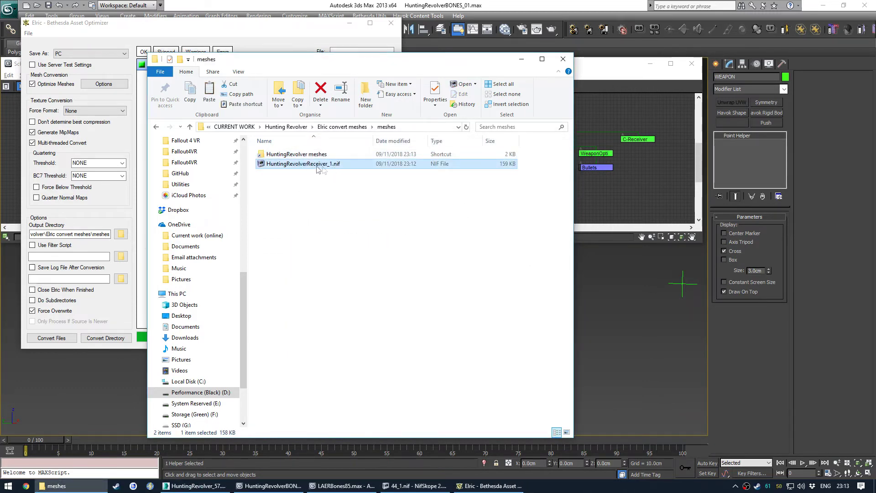
{"action": "double_click", "coordinate": [309, 155]}
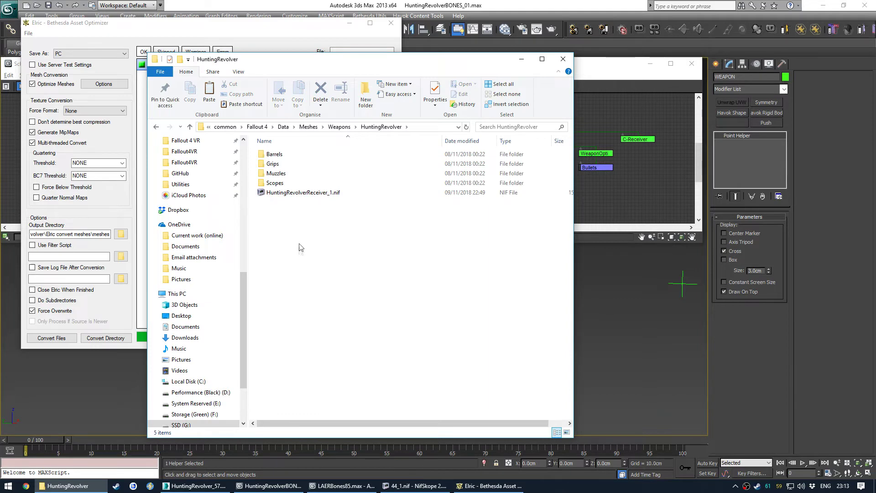
{"action": "key", "text": "ctrl+v"}
{"action": "left_click", "coordinate": [413, 181]}
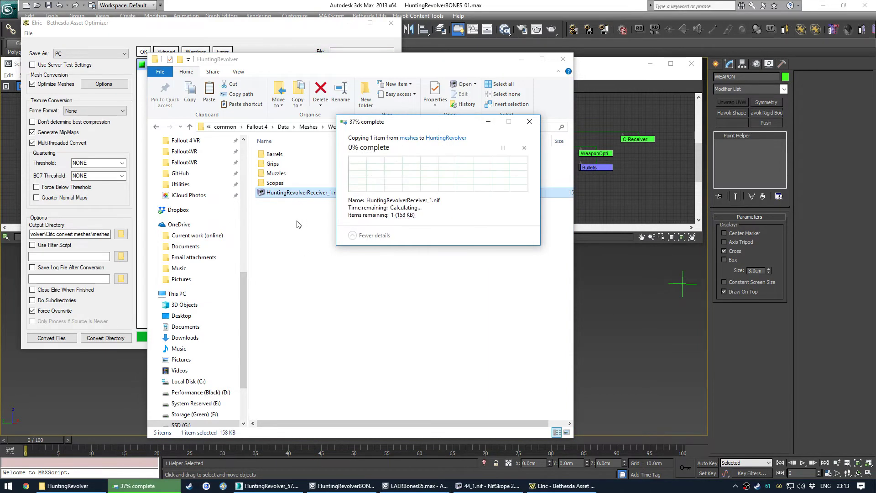
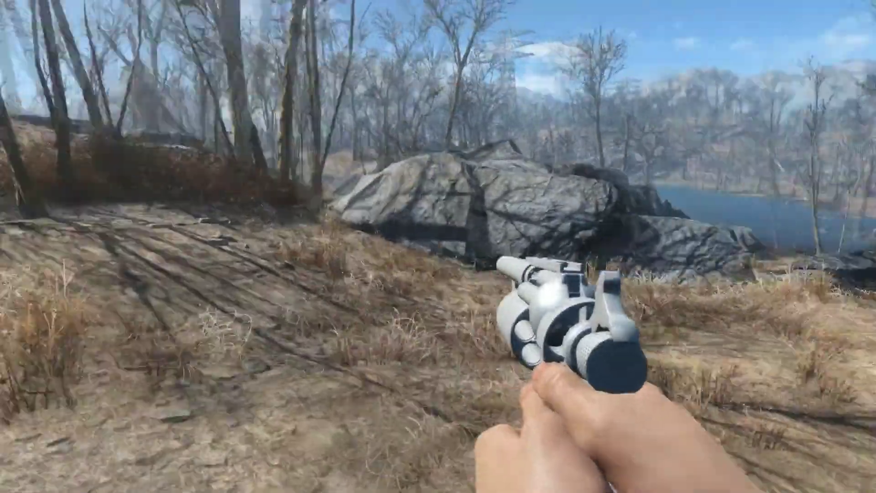
- Switch to Fallout 4 and inspect the Long Hunting Revolver Pistol's model from several angles through the Pip-Boy inventory
{"action": "key", "text": "Tab"}
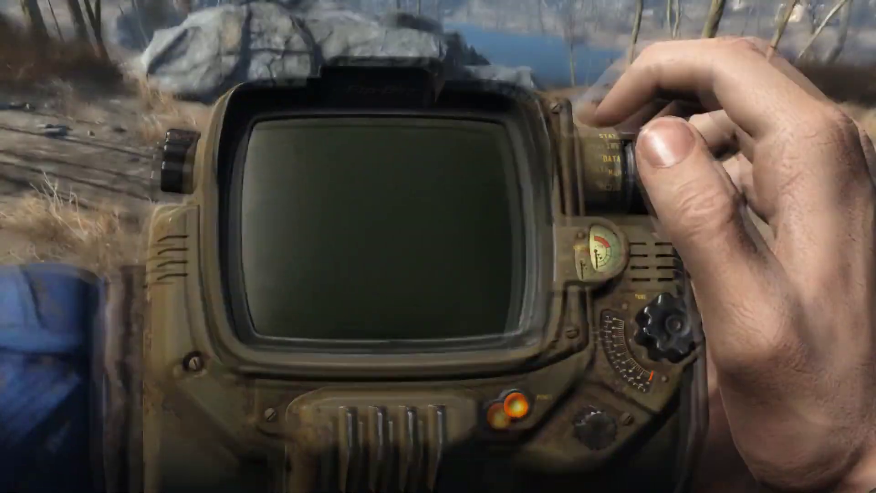
{"action": "key", "text": "Tab"}
{"action": "key", "text": "Tab"}
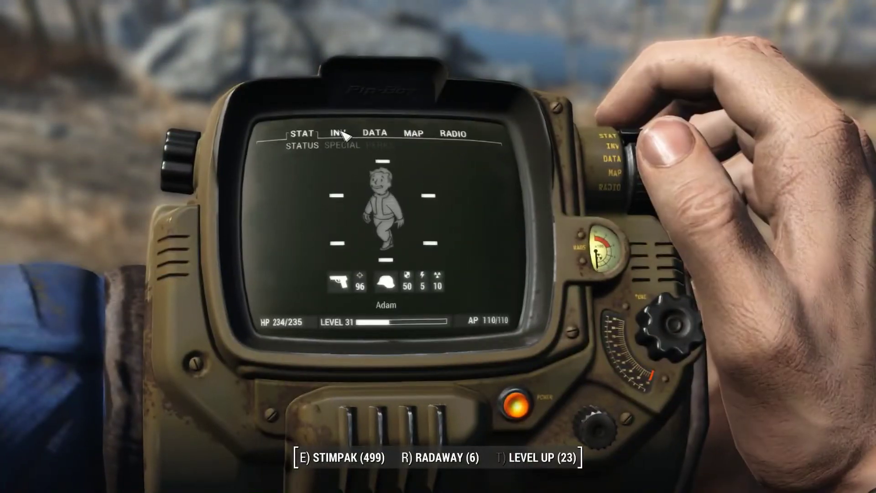
{"action": "left_click", "coordinate": [345, 134]}
{"action": "key", "text": "x"}
{"action": "left_click_drag", "start_coordinate": [444, 238], "coordinate": [608, 210]}
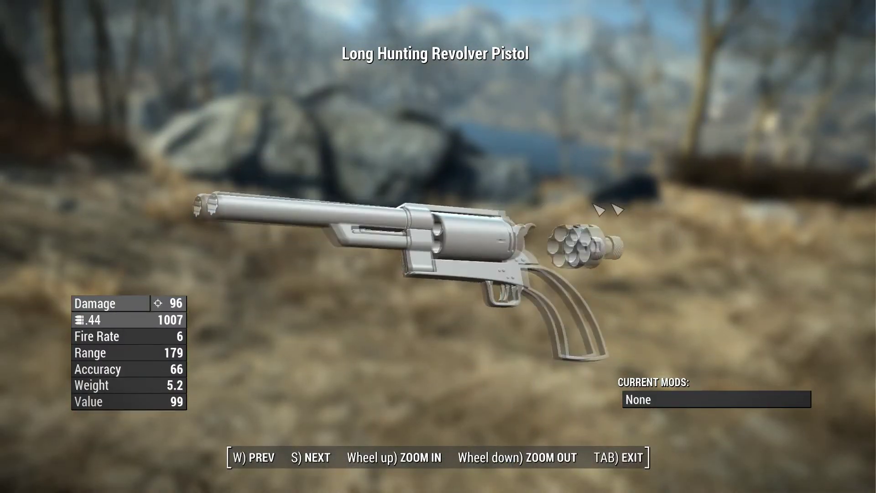
{"action": "left_click_drag", "start_coordinate": [316, 230], "coordinate": [379, 227]}
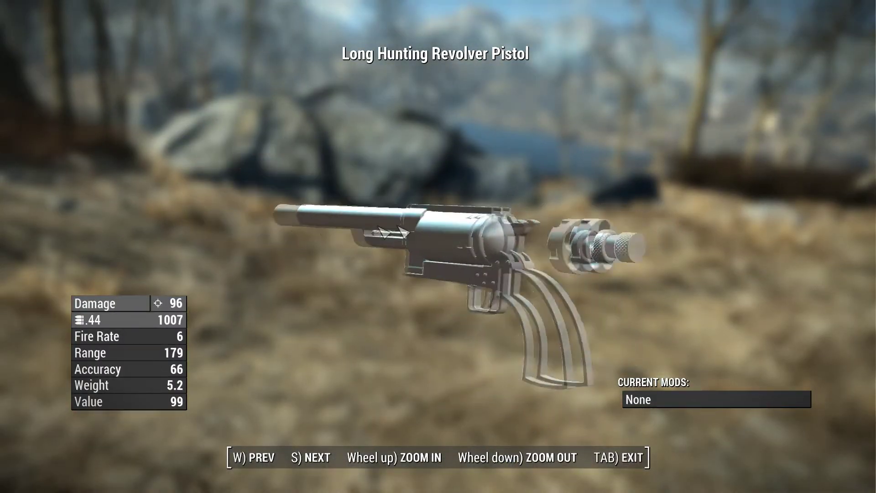
{"action": "left_click_drag", "start_coordinate": [619, 221], "coordinate": [538, 242]}
{"action": "key", "text": "Tab"}
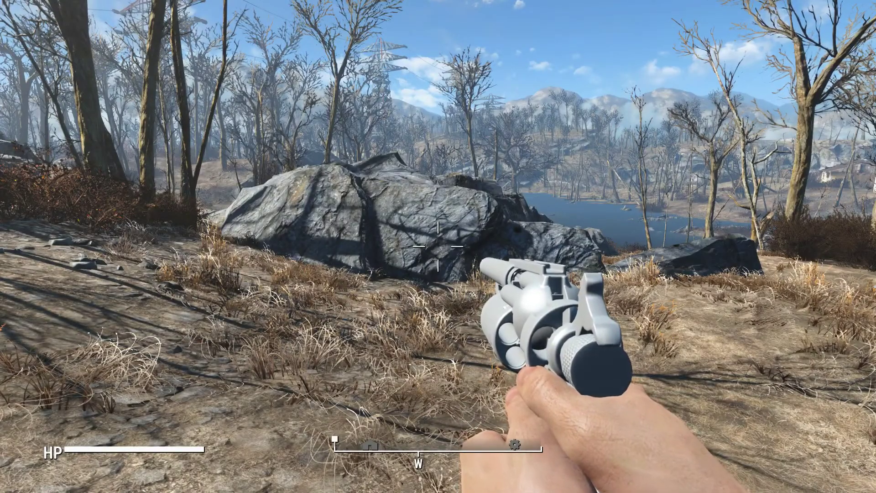
{"action": "key", "text": "d"}
{"action": "key", "text": "a"}
{"action": "key", "text": "d"}
{"action": "key", "text": "a"}
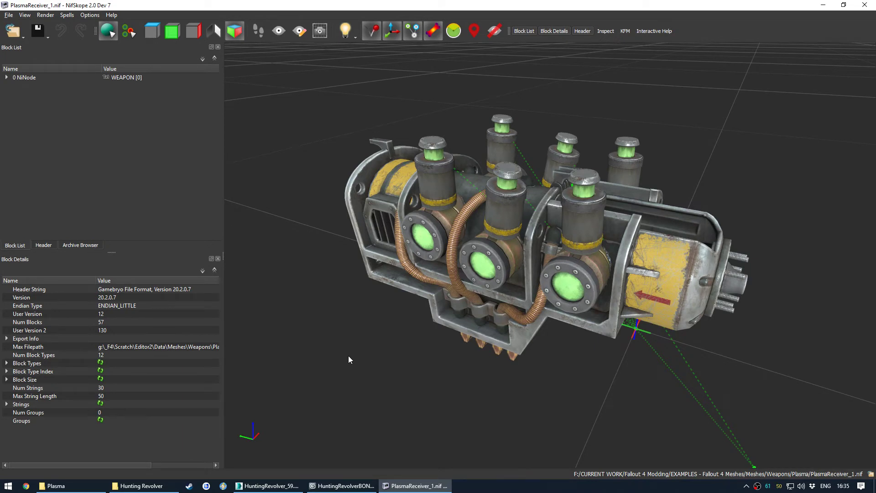
- In NifSkope, expand PlasmaReceiver_1.nif's WEAPON node and examine the valves parented to WeaponExtra3, WeaponExtra2 and WeaponTrigger
{"action": "left_click_drag", "start_coordinate": [399, 374], "coordinate": [422, 374]}
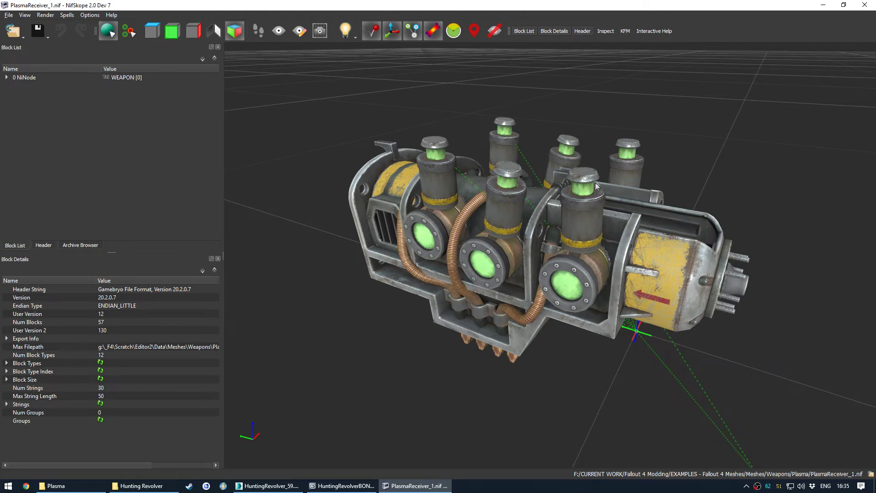
{"action": "left_click_drag", "start_coordinate": [467, 167], "coordinate": [468, 250]}
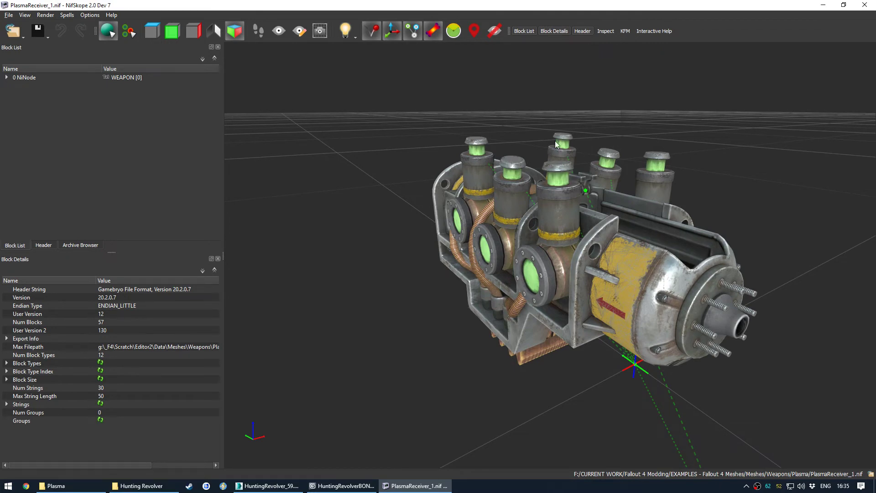
{"action": "left_click", "coordinate": [6, 77]}
{"action": "left_click", "coordinate": [559, 174]}
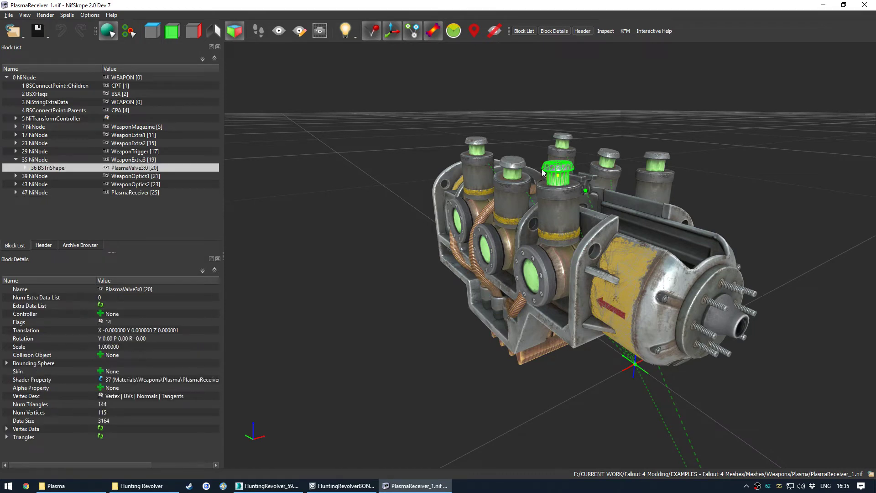
{"action": "left_click", "coordinate": [123, 160]}
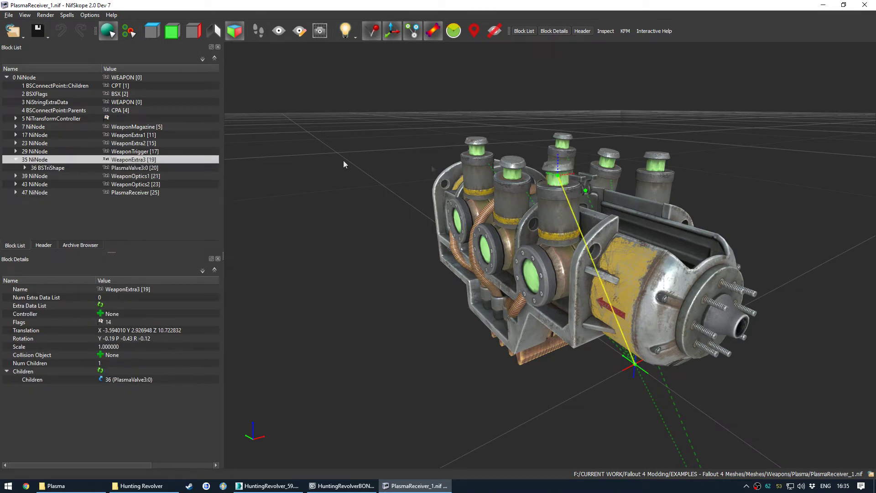
{"action": "left_click", "coordinate": [510, 170]}
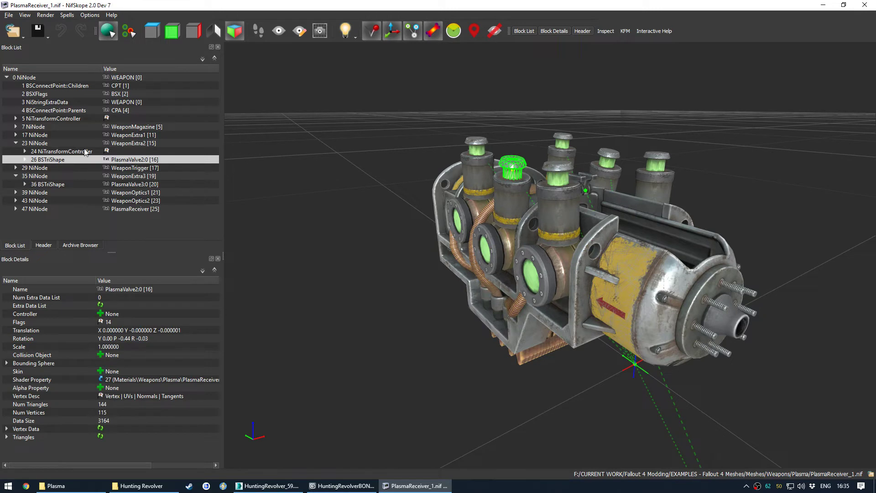
{"action": "left_click", "coordinate": [118, 143]}
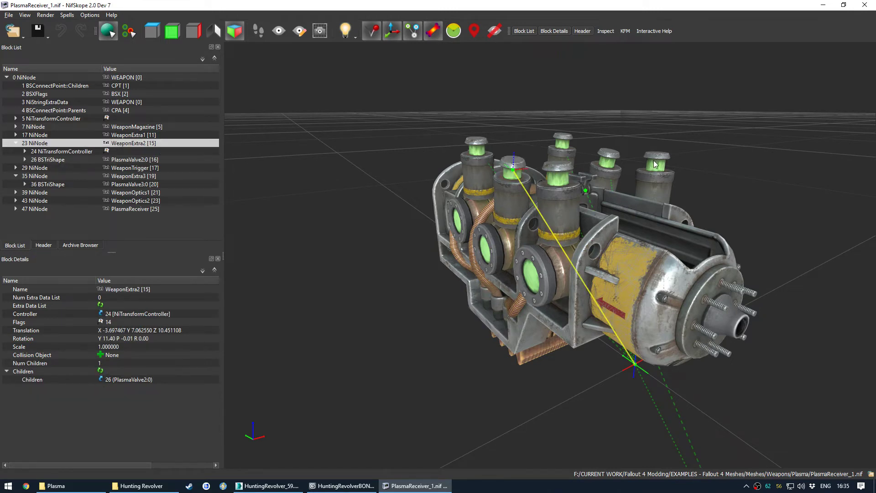
{"action": "left_click", "coordinate": [656, 164]}
{"action": "left_click", "coordinate": [133, 168]}
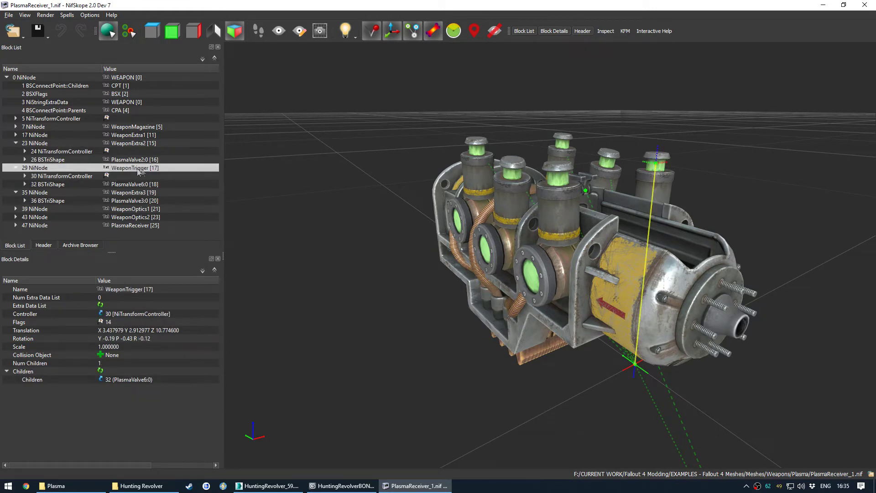
- Examine the plasma valves parented to the WeaponOptics2 and WeaponOptics1 nodes, expanding WeaponOptics1 to show its mesh
{"action": "left_click_drag", "start_coordinate": [668, 160], "coordinate": [595, 218]}
{"action": "left_click", "coordinate": [601, 145]}
{"action": "left_click_drag", "start_coordinate": [476, 155], "coordinate": [473, 157]}
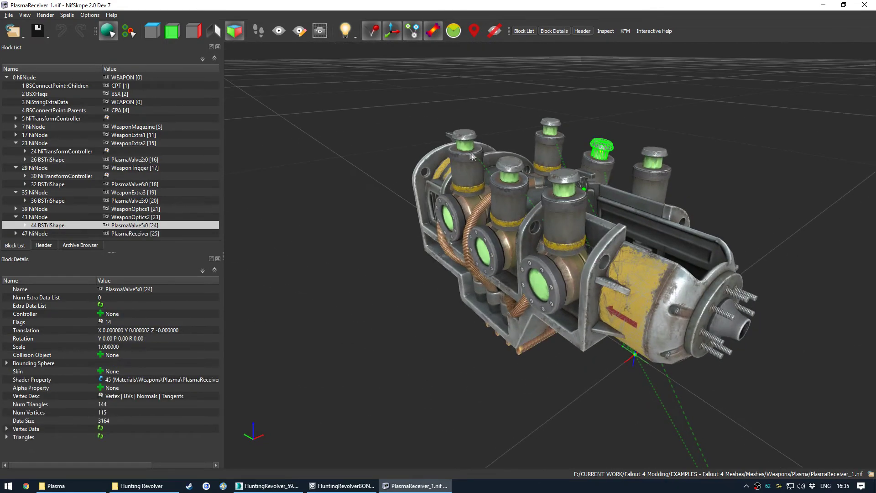
{"action": "left_click", "coordinate": [125, 218]}
{"action": "left_click", "coordinate": [130, 210]}
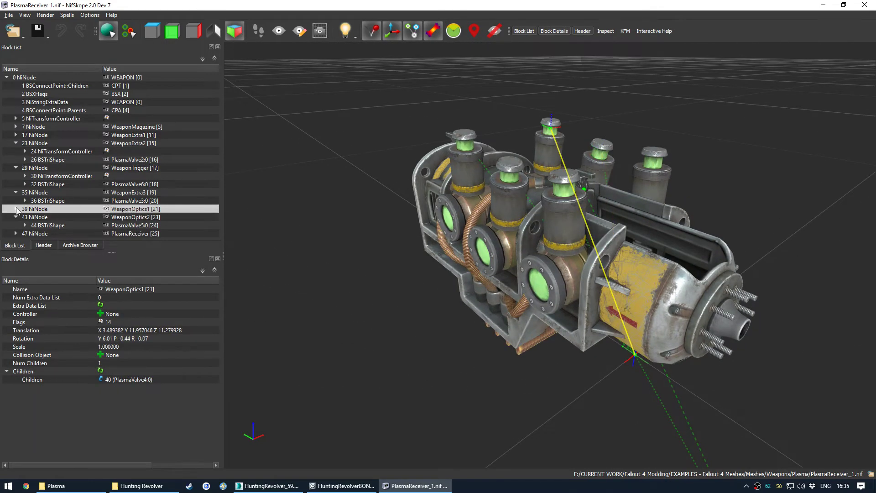
{"action": "left_click", "coordinate": [16, 209]}
{"action": "left_click", "coordinate": [135, 209]}
- Compare valve meshes PlasmaValve5, PlasmaValve6 and PlasmaValve3 with the pivots of their parent nodes WeaponOptics2, WeaponTrigger and WeaponExtra3
{"action": "left_click_drag", "start_coordinate": [353, 245], "coordinate": [415, 173]}
{"action": "left_click", "coordinate": [523, 140]}
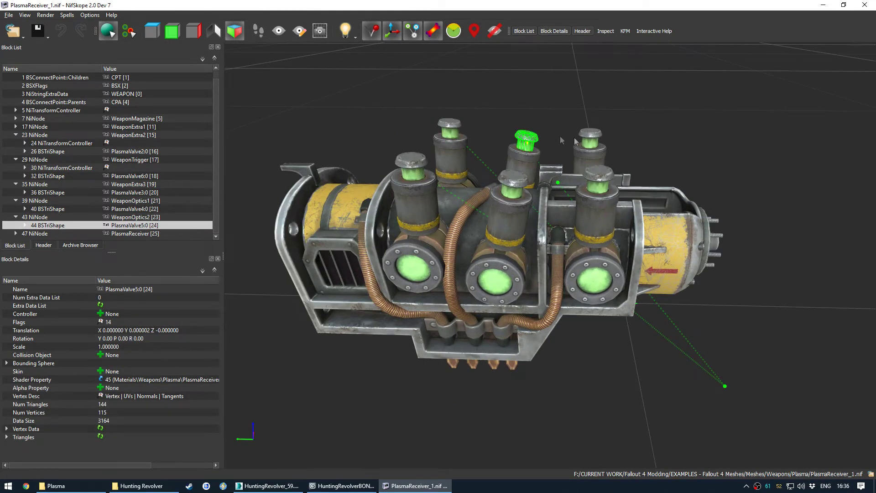
{"action": "left_click", "coordinate": [590, 132]}
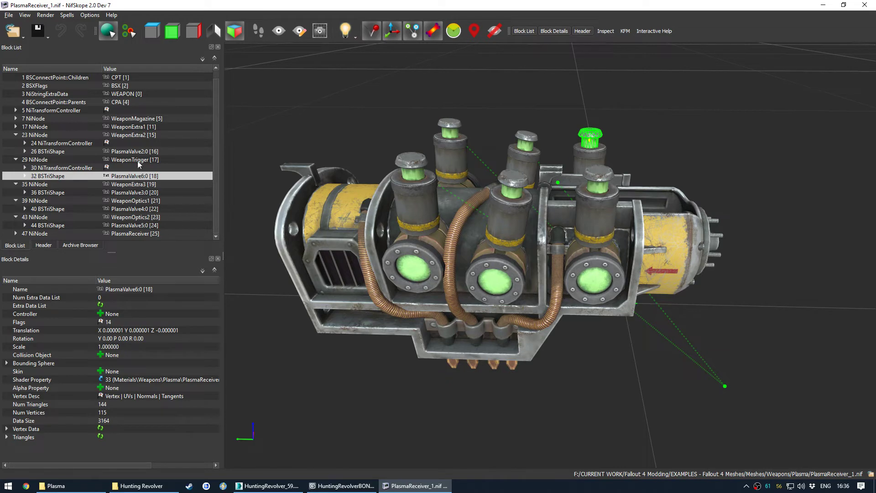
{"action": "left_click", "coordinate": [133, 160]}
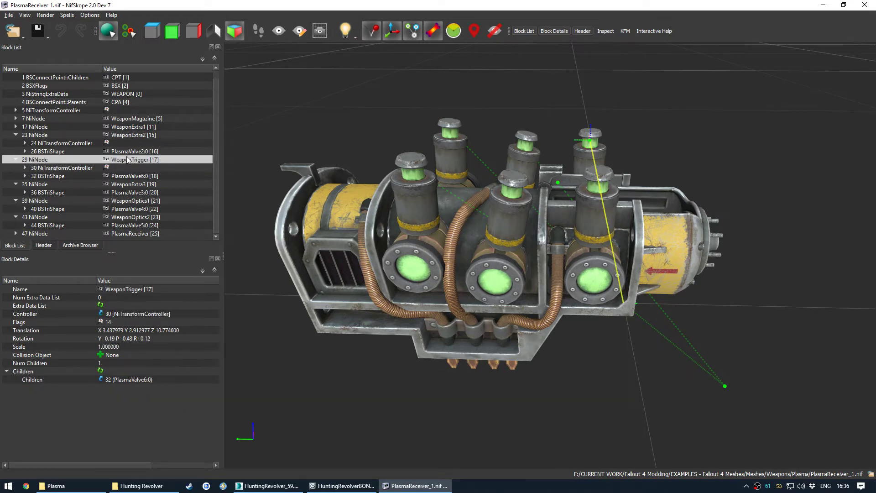
{"action": "left_click", "coordinate": [595, 180]}
{"action": "left_click_drag", "start_coordinate": [596, 179], "coordinate": [521, 244]}
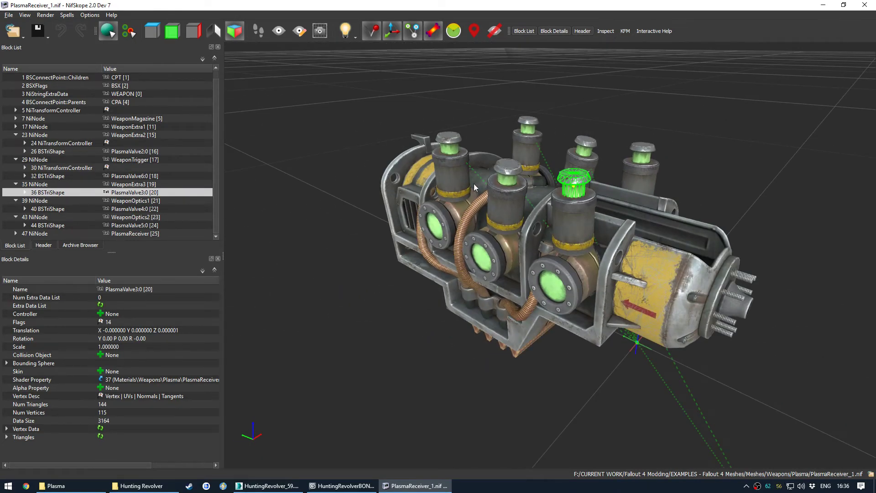
{"action": "left_click_drag", "start_coordinate": [463, 180], "coordinate": [494, 189]}
{"action": "left_click_drag", "start_coordinate": [566, 181], "coordinate": [487, 220]}
{"action": "left_click", "coordinate": [135, 159]}
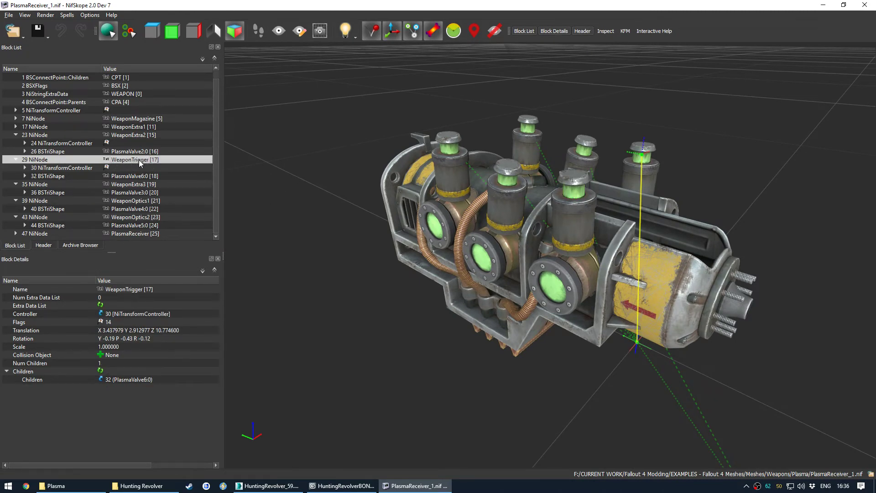
{"action": "left_click", "coordinate": [136, 185]}
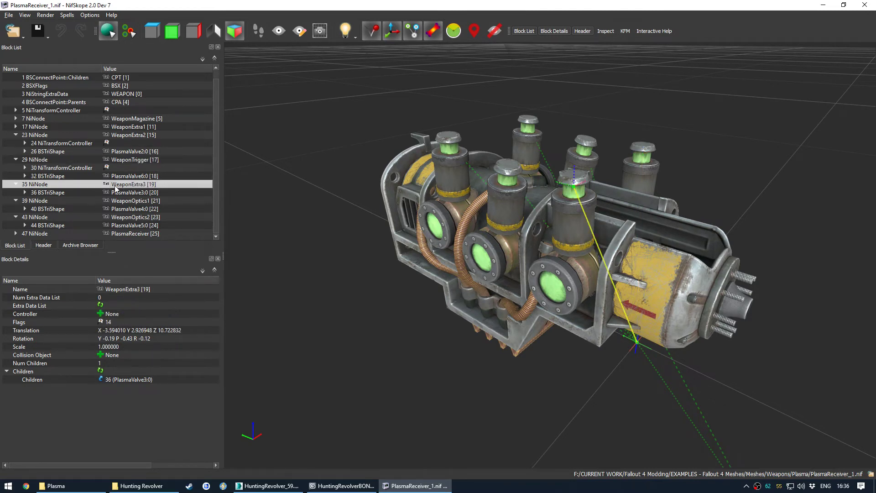
{"action": "left_click", "coordinate": [131, 217]}
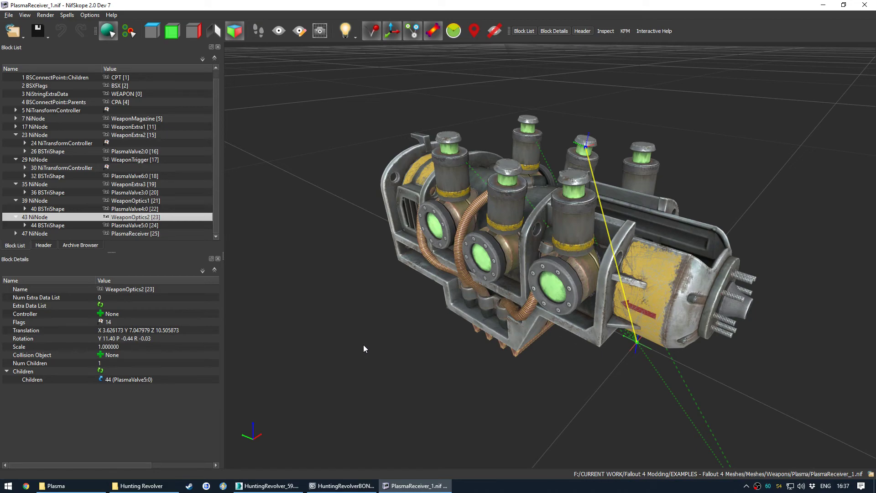
- Select the receiver's plasma valve caps one by one on the model to identify each valve's BSTriShape block and parent node
{"action": "mouse_move", "coordinate": [377, 342]}
{"action": "left_mouse_down"}
{"action": "mouse_move", "coordinate": [353, 339]}
{"action": "mouse_move", "coordinate": [379, 335]}
{"action": "left_mouse_up"}
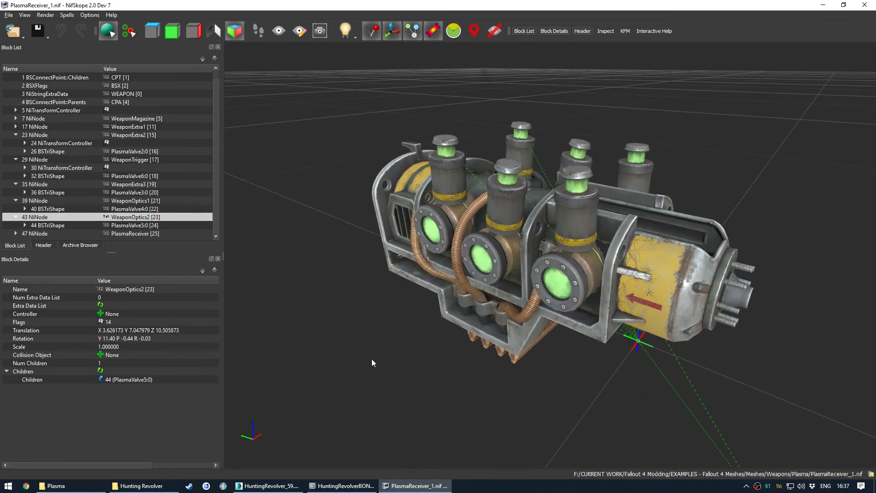
{"action": "left_click_drag", "start_coordinate": [366, 327], "coordinate": [373, 338]}
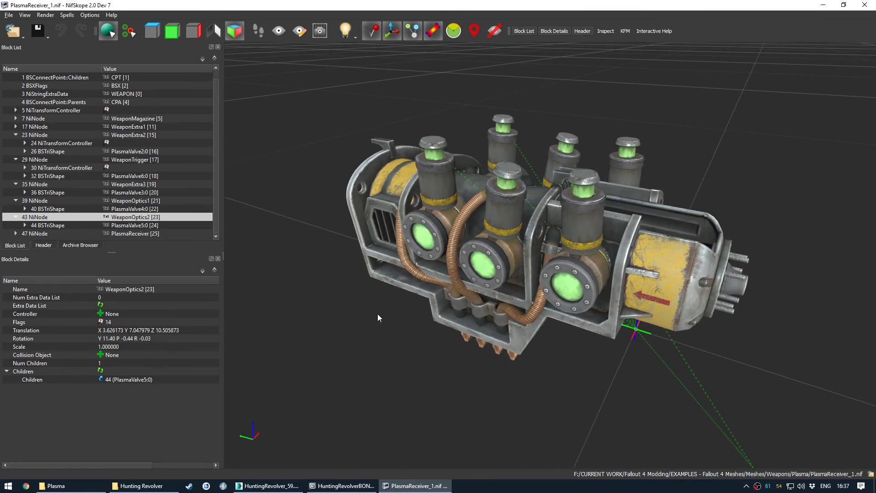
{"action": "left_click_drag", "start_coordinate": [478, 371], "coordinate": [560, 359]}
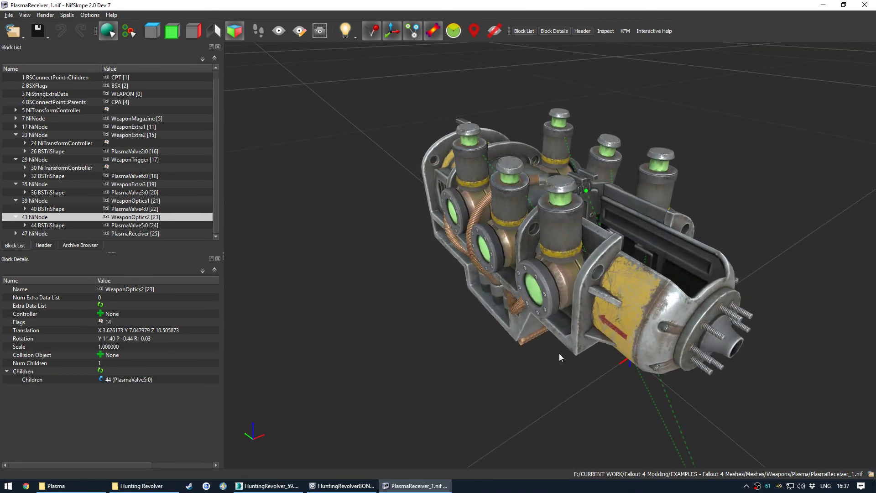
{"action": "left_click", "coordinate": [559, 187]}
{"action": "left_click", "coordinate": [511, 170]}
{"action": "left_click", "coordinate": [464, 129]}
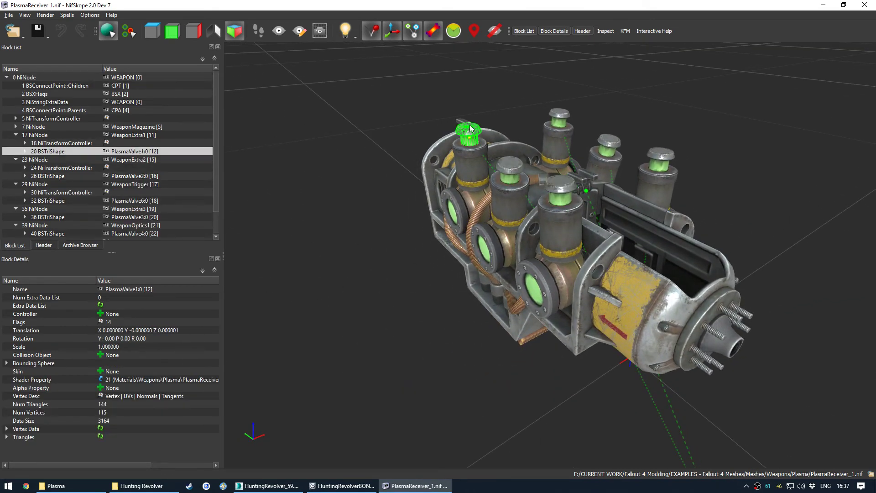
{"action": "left_click", "coordinate": [561, 113]}
{"action": "left_click", "coordinate": [616, 139]}
{"action": "left_click", "coordinate": [667, 162]}
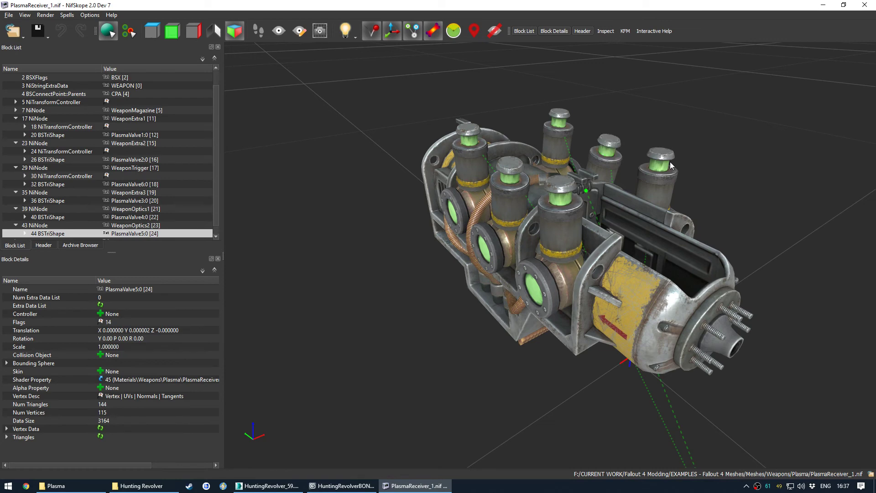
{"action": "left_click", "coordinate": [661, 164]}
{"action": "left_click", "coordinate": [739, 257]}
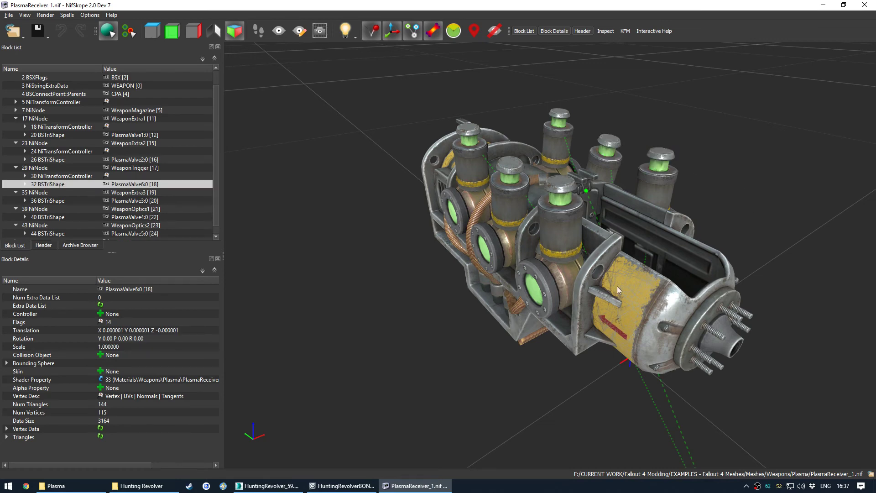
- Examine the receiver's open interior from the front, select the main body mesh PlasmaReceiver:0, and view the whole receiver from the side
{"action": "left_click_drag", "start_coordinate": [417, 264], "coordinate": [448, 294]}
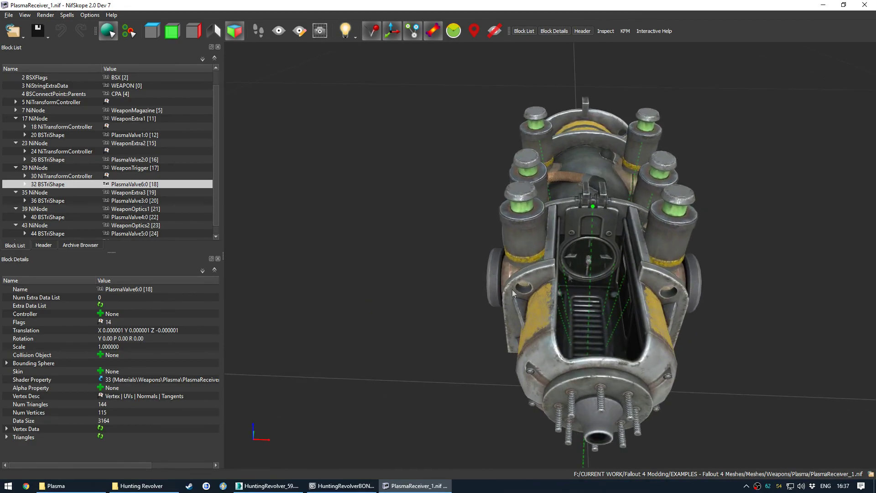
{"action": "scroll", "coordinate": [618, 284], "scroll_direction": "up", "scroll_amount": 10}
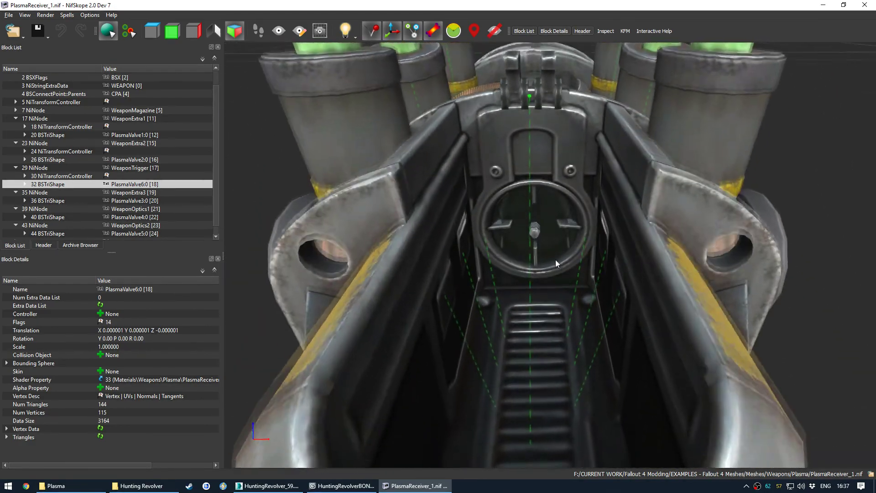
{"action": "left_click_drag", "start_coordinate": [556, 260], "coordinate": [554, 292]}
{"action": "scroll", "coordinate": [557, 262], "scroll_direction": "down", "scroll_amount": 6}
{"action": "scroll", "coordinate": [557, 279], "scroll_direction": "down", "scroll_amount": 3}
{"action": "scroll", "coordinate": [551, 289], "scroll_direction": "up", "scroll_amount": 3}
{"action": "left_click", "coordinate": [554, 292]}
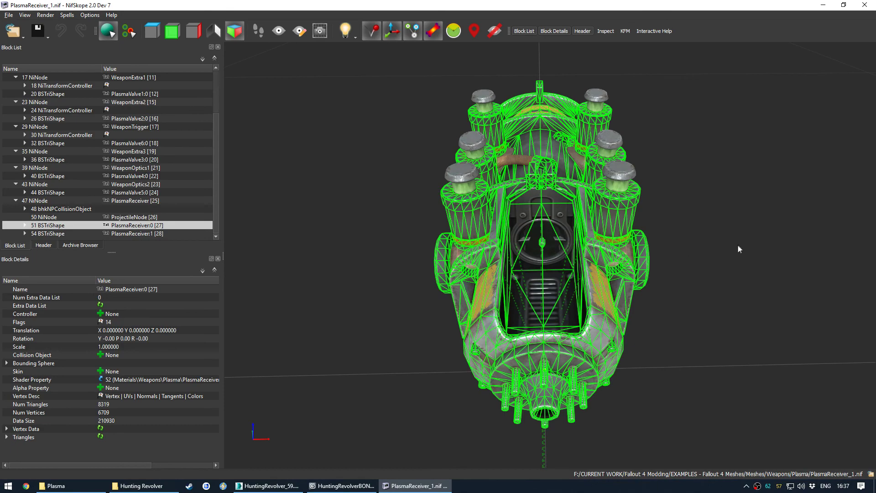
{"action": "left_click_drag", "start_coordinate": [572, 214], "coordinate": [544, 304]}
{"action": "scroll", "coordinate": [543, 254], "scroll_direction": "down", "scroll_amount": 10}
{"action": "scroll", "coordinate": [518, 281], "scroll_direction": "up", "scroll_amount": 8}
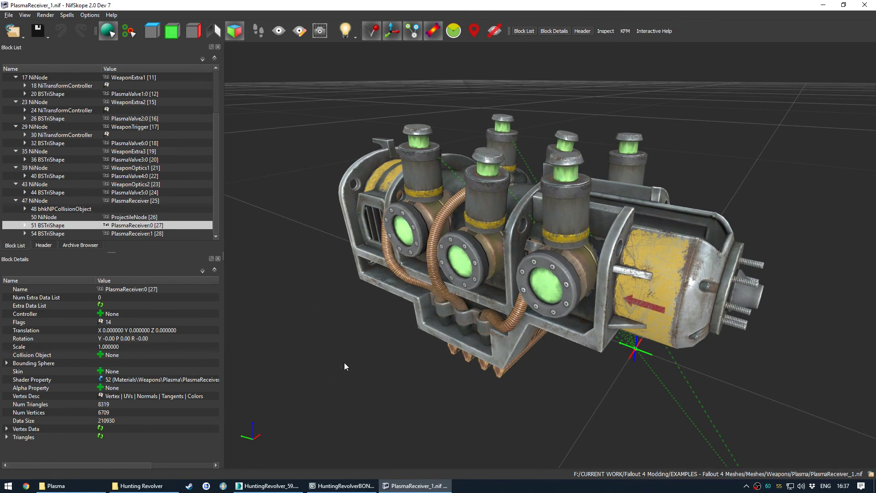